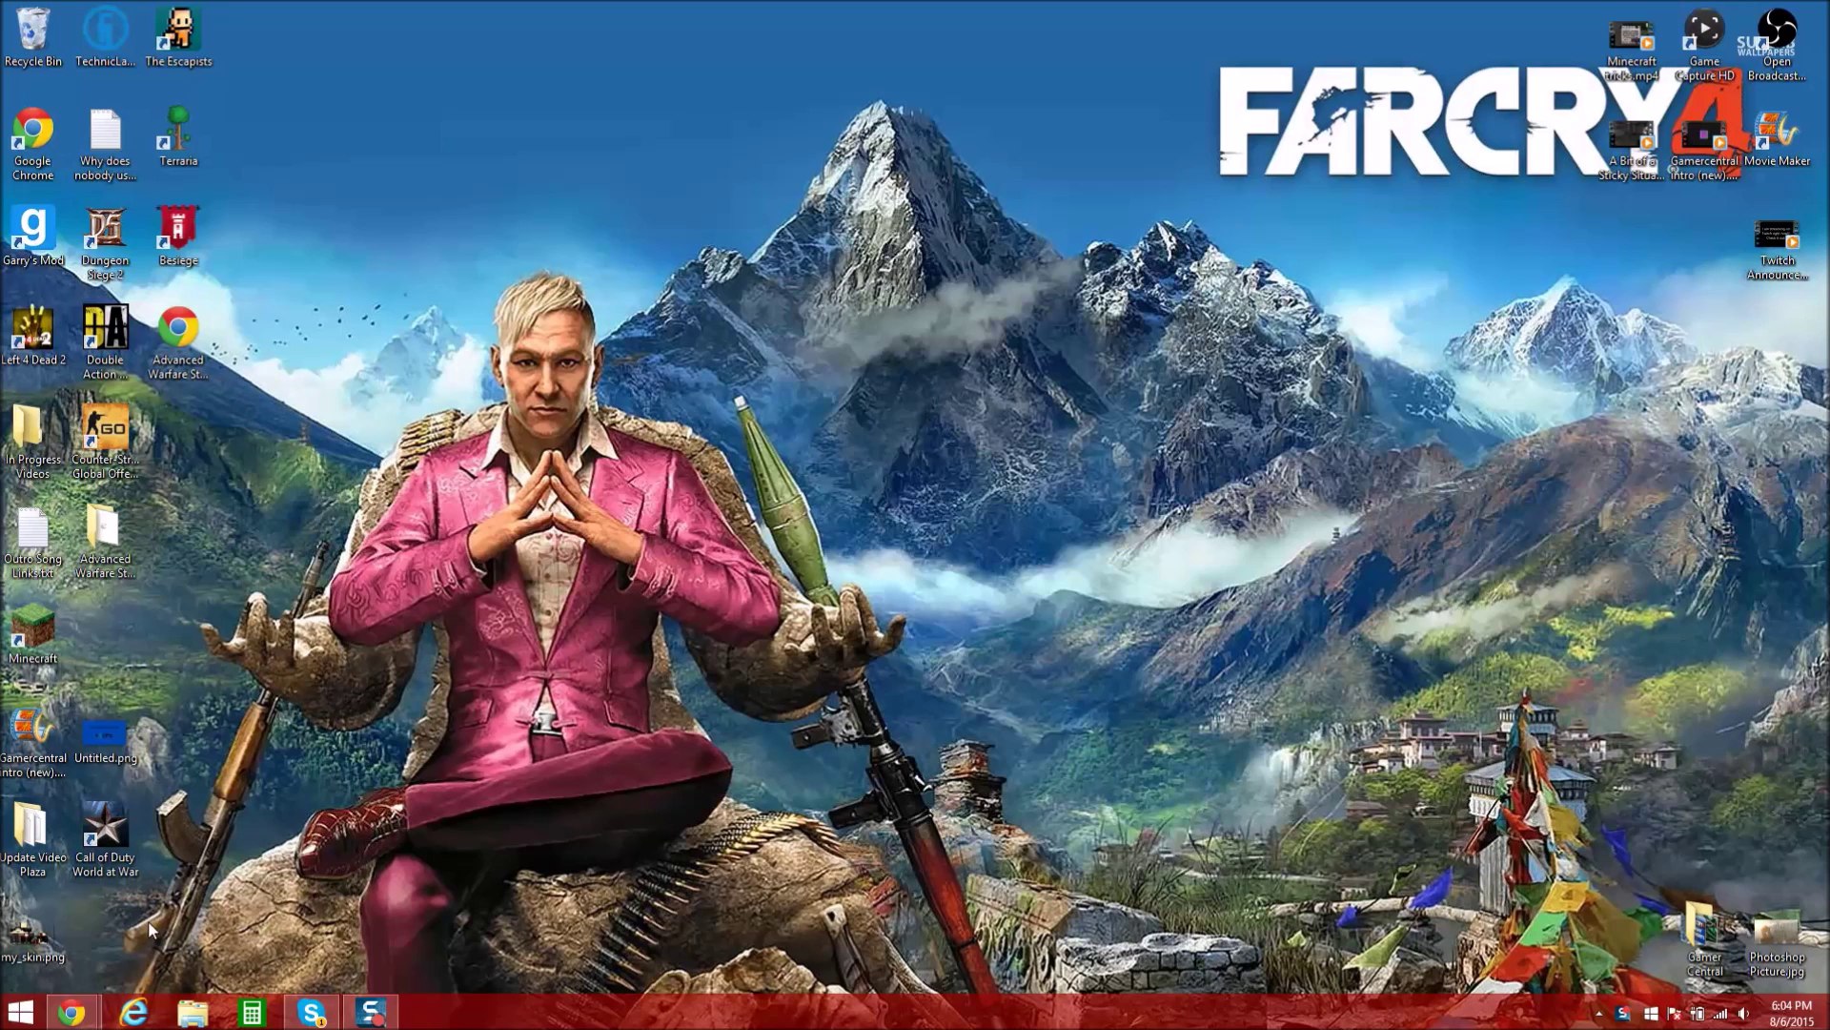
Search Google for 'obs' and go to the obsproject.com download page
{"action": "mouse_move", "coordinate": [71, 1012]}
{"action": "left_click", "coordinate": [318, 932]}
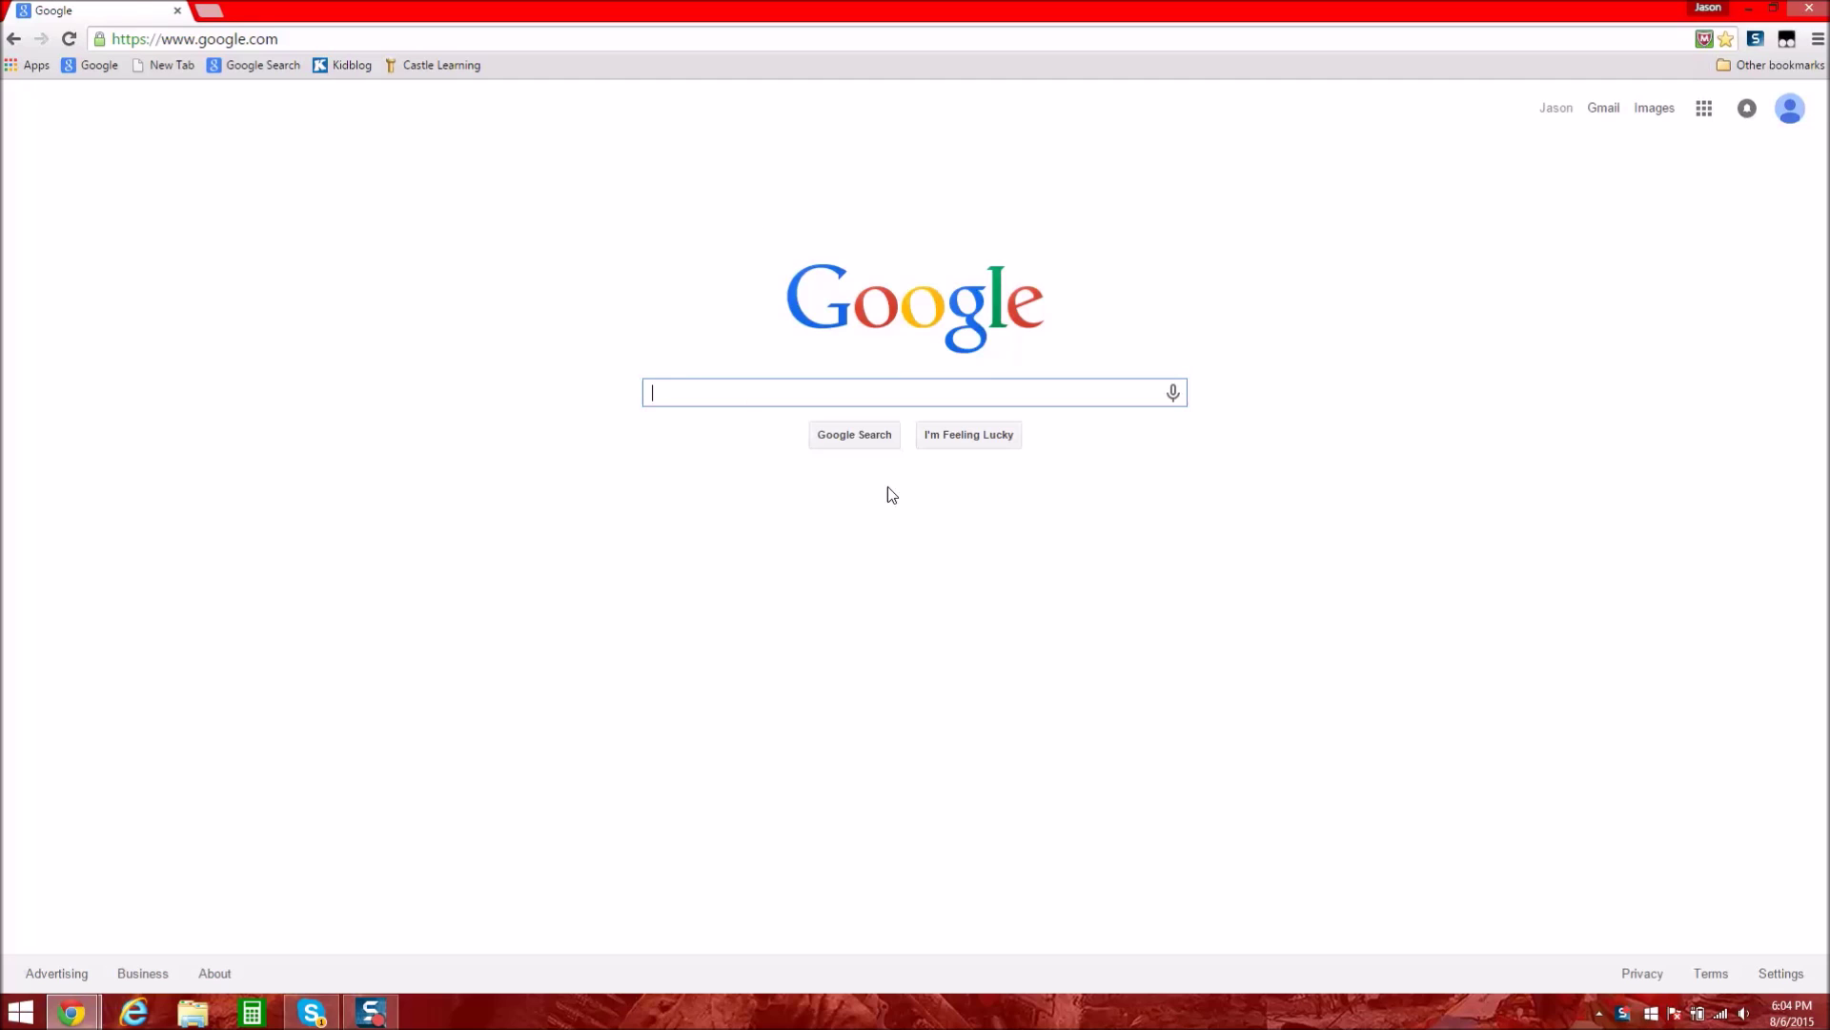
{"action": "type", "text": "obs"}
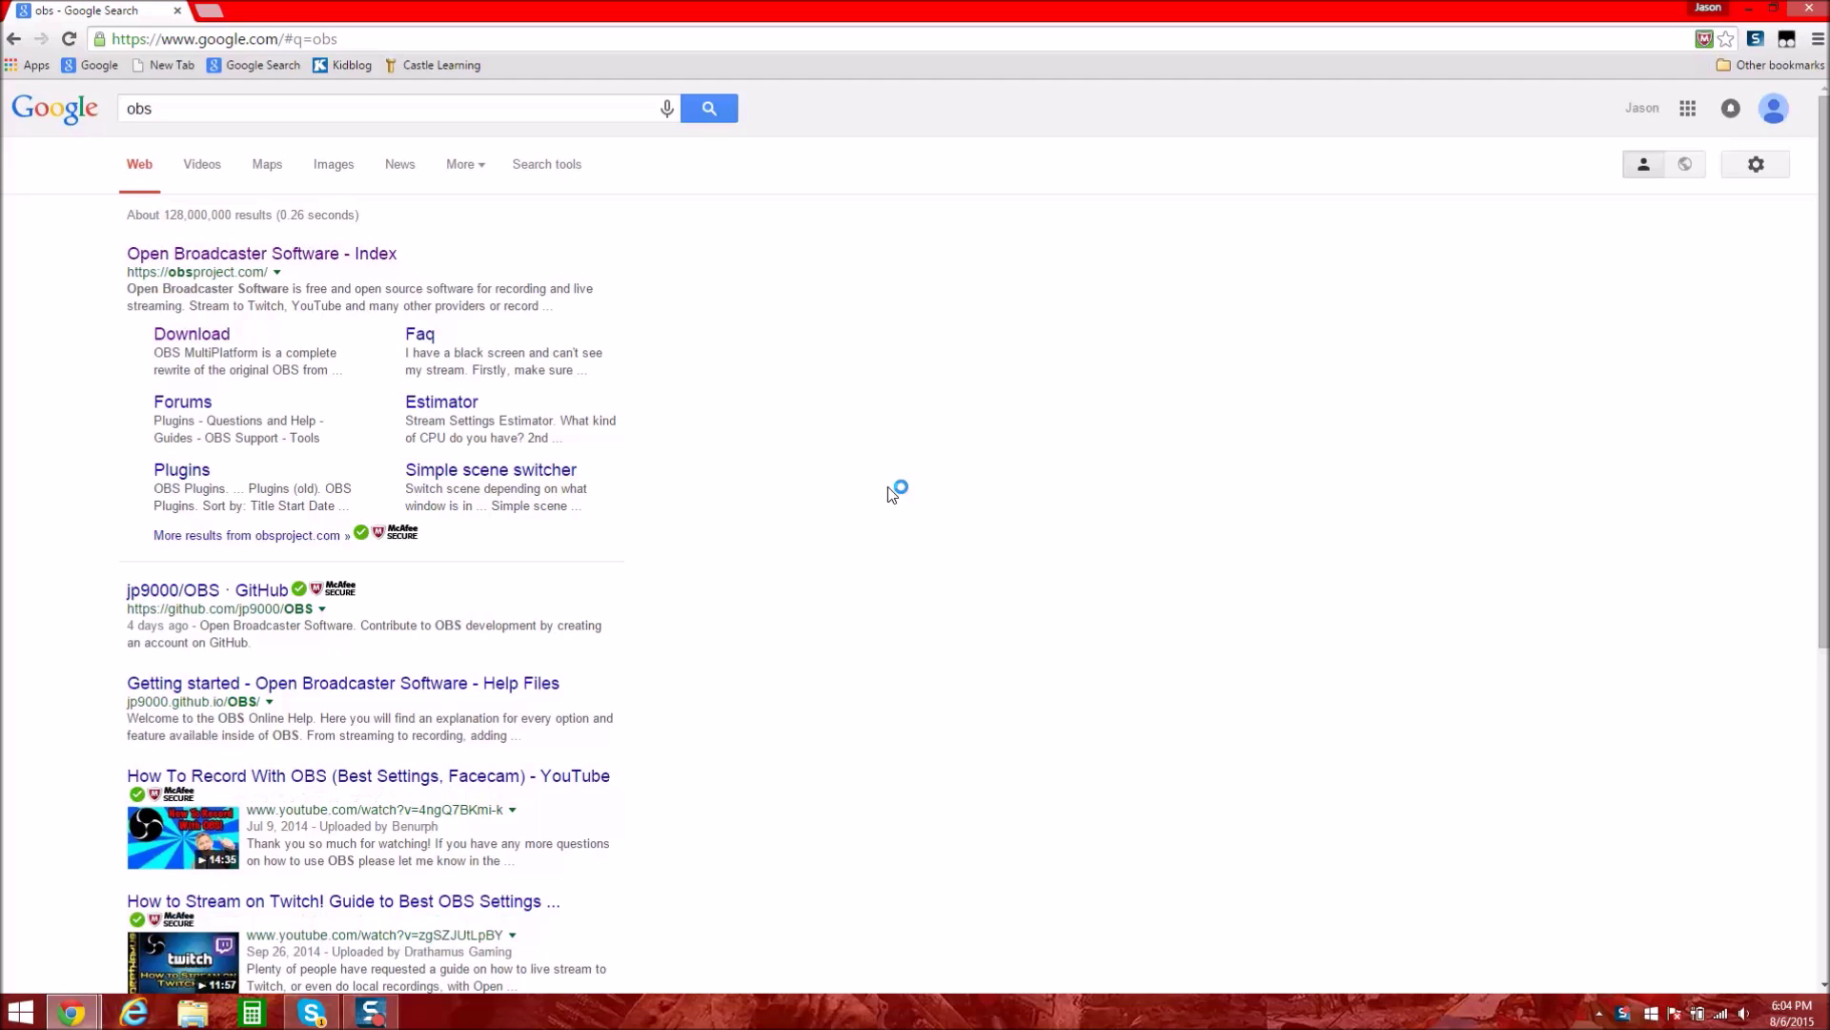
{"action": "left_click", "coordinate": [183, 254]}
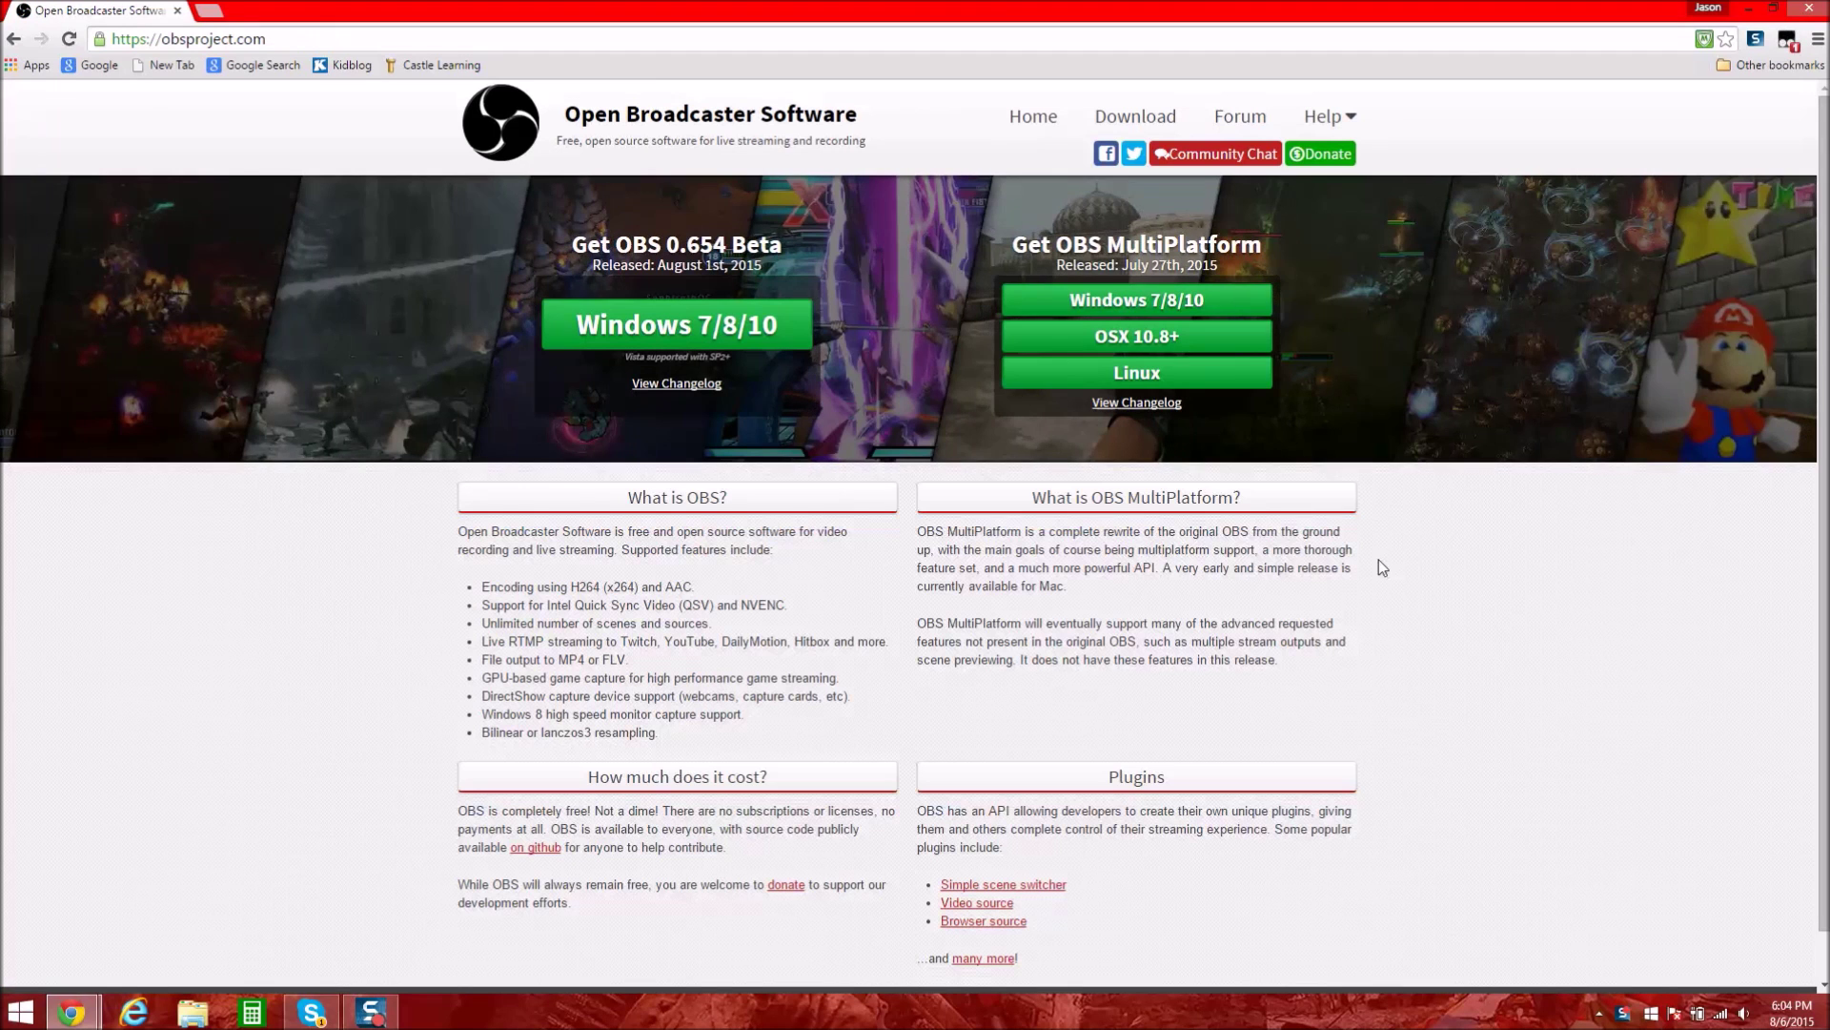
{"action": "left_click", "coordinate": [1136, 116]}
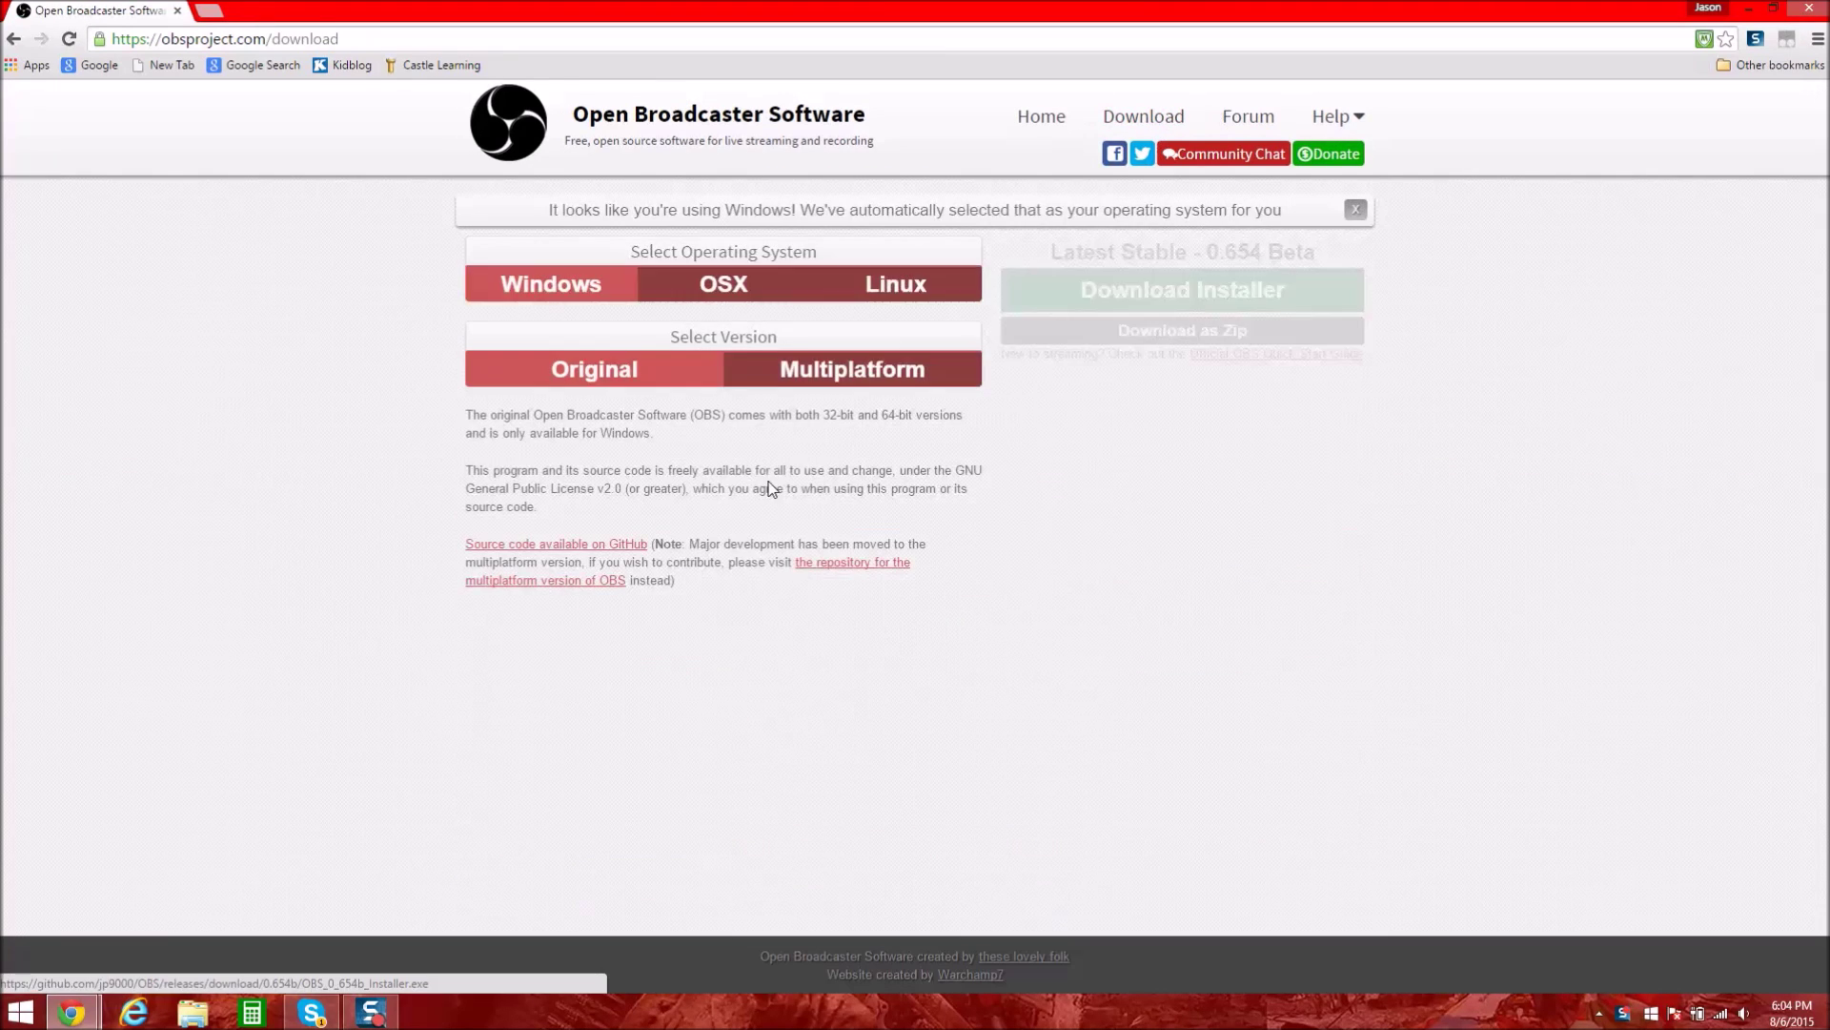
Download the Windows Multiplatform OBS 0.11.2 installer, then close Chrome
{"action": "left_click", "coordinate": [678, 286]}
{"action": "left_click", "coordinate": [553, 290]}
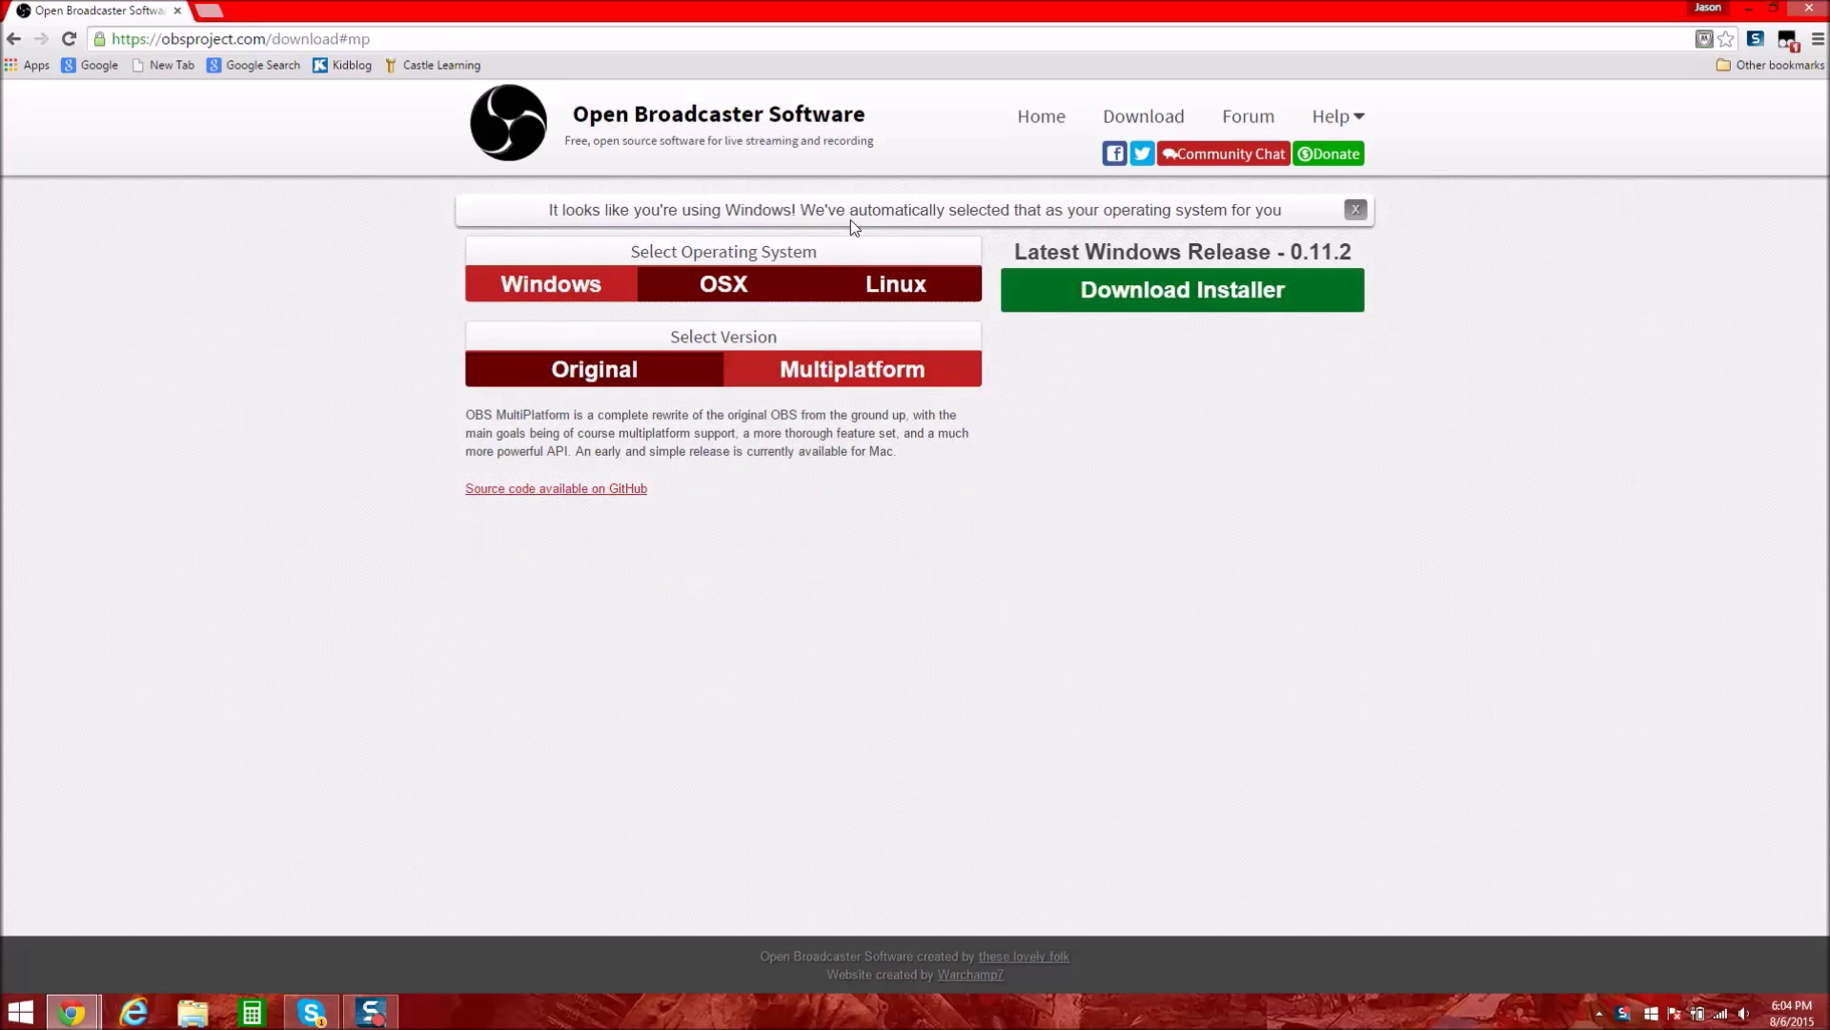
{"action": "left_click", "coordinate": [965, 296]}
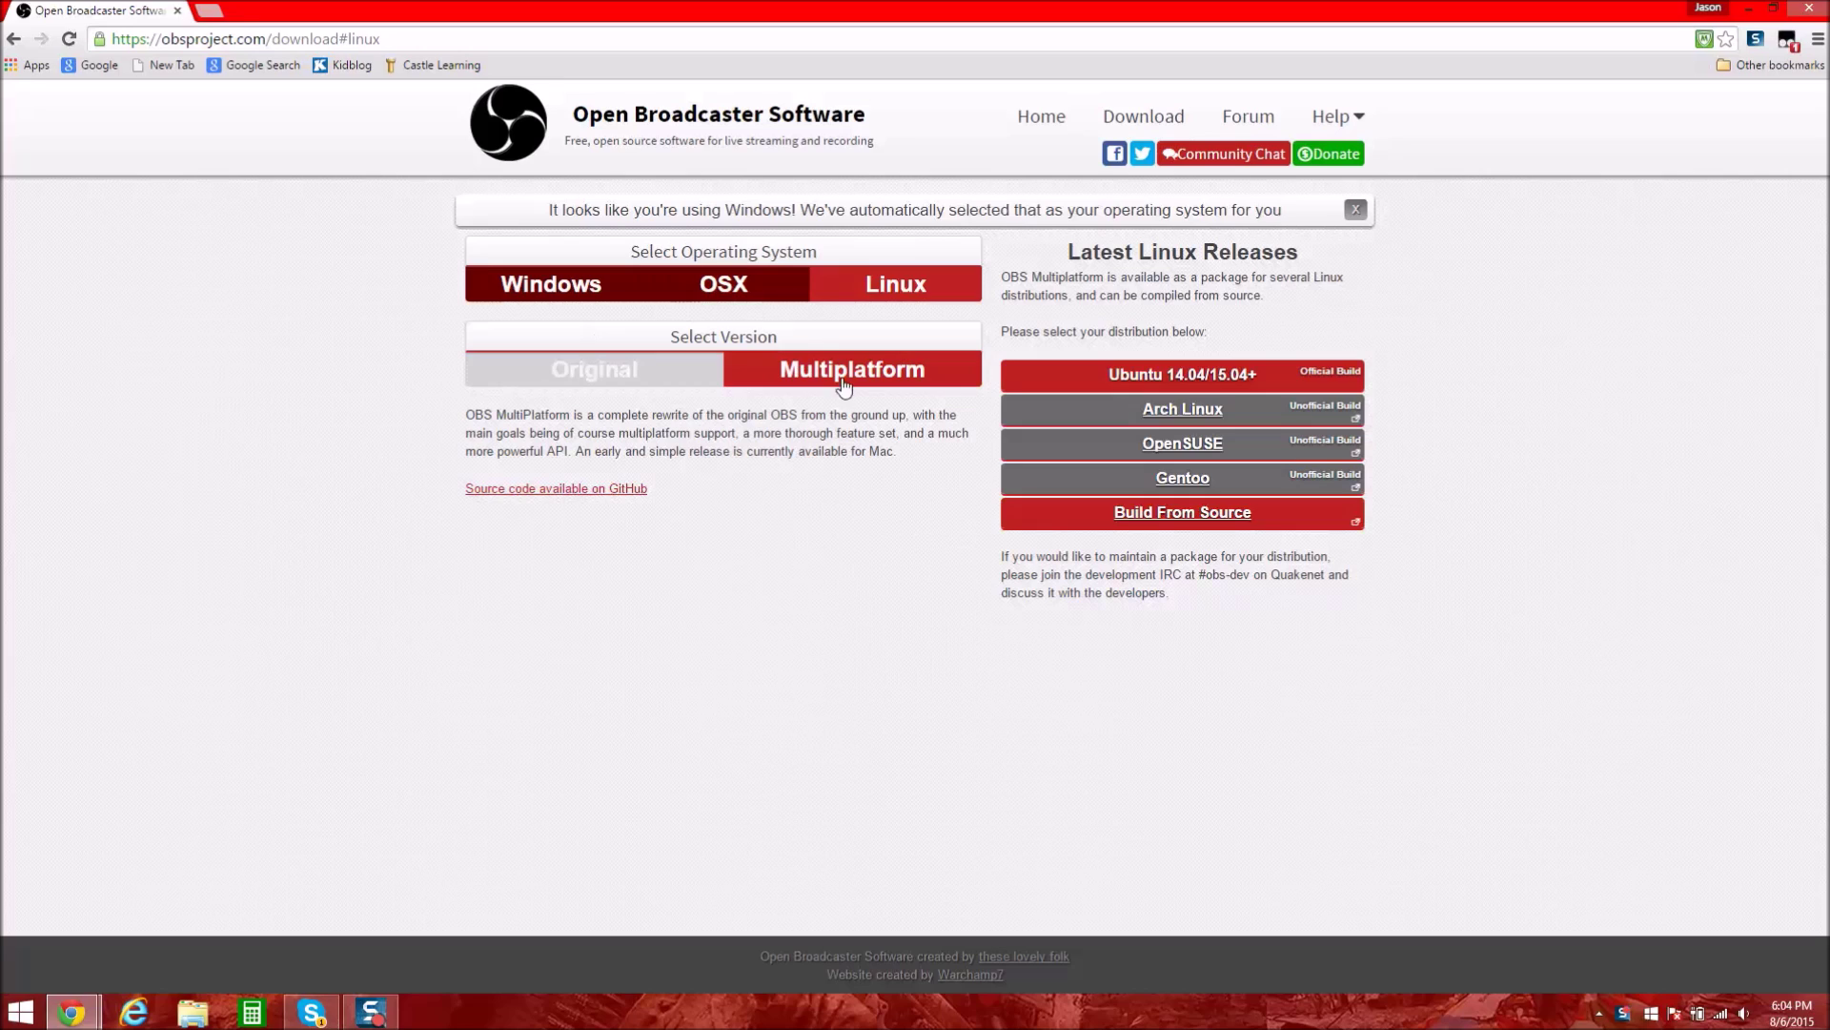
{"action": "left_click", "coordinate": [579, 303]}
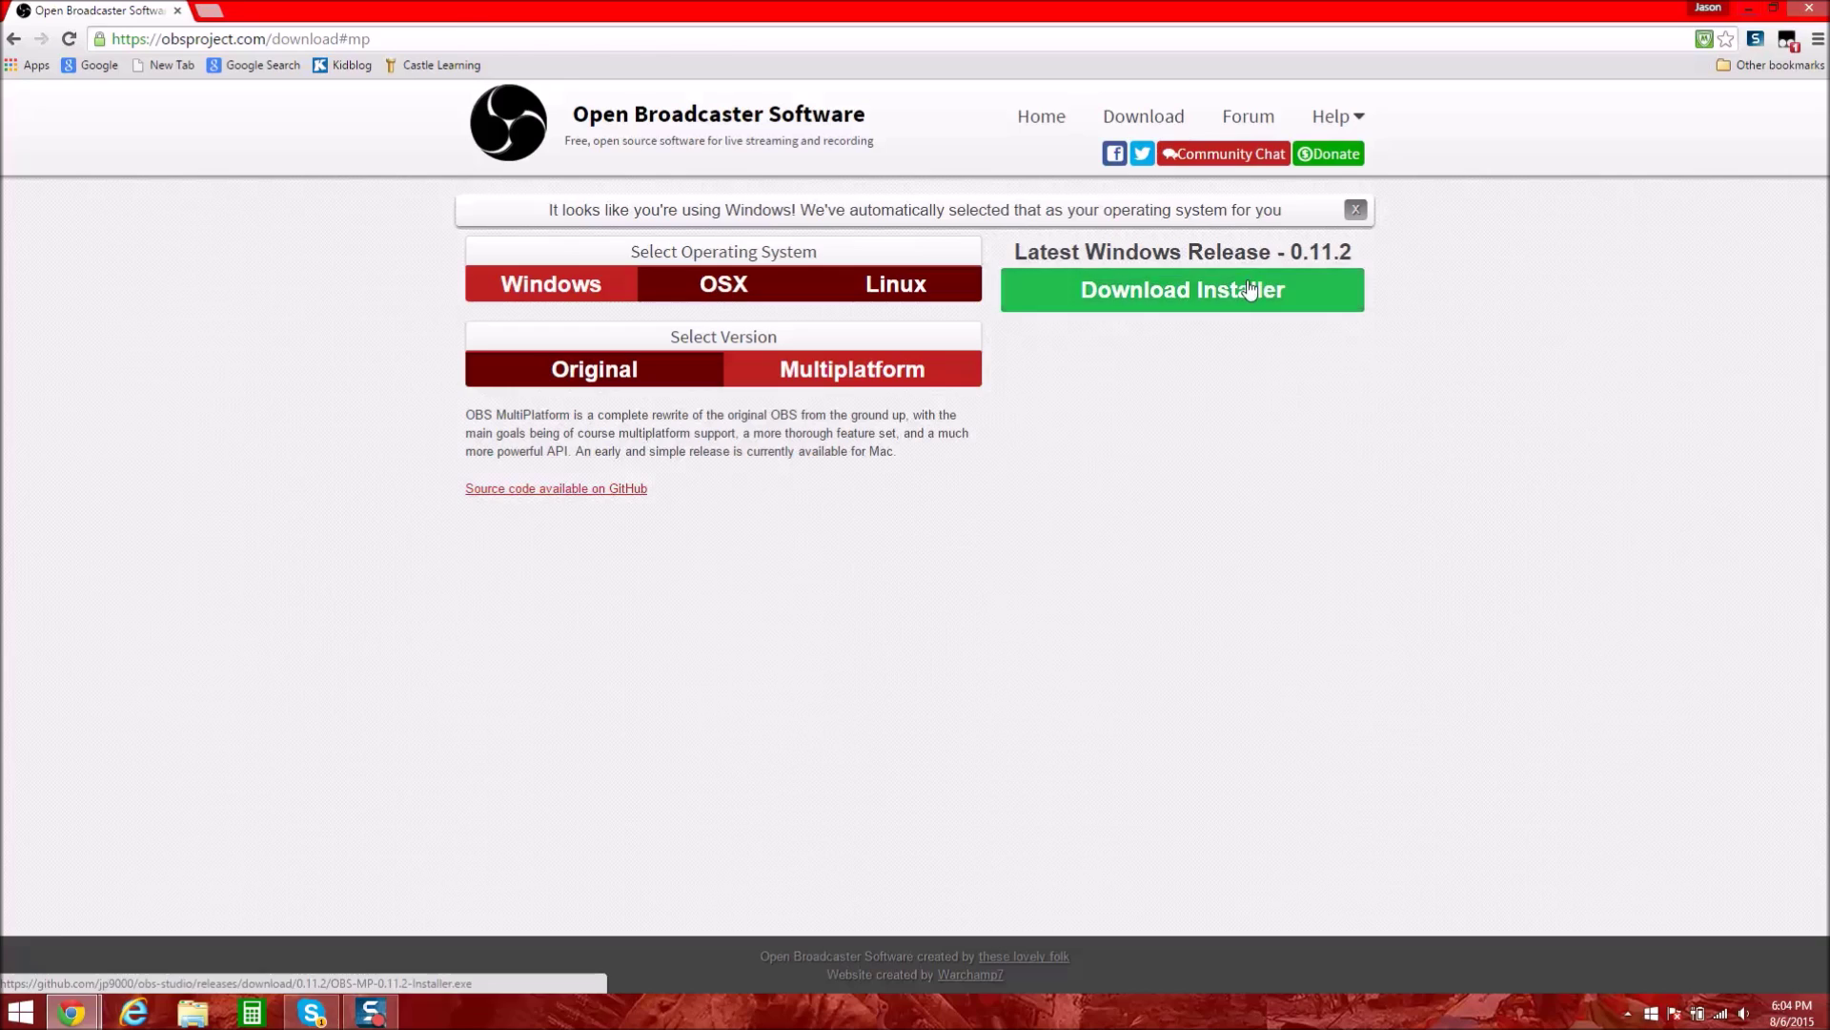
{"action": "left_click", "coordinate": [1210, 292]}
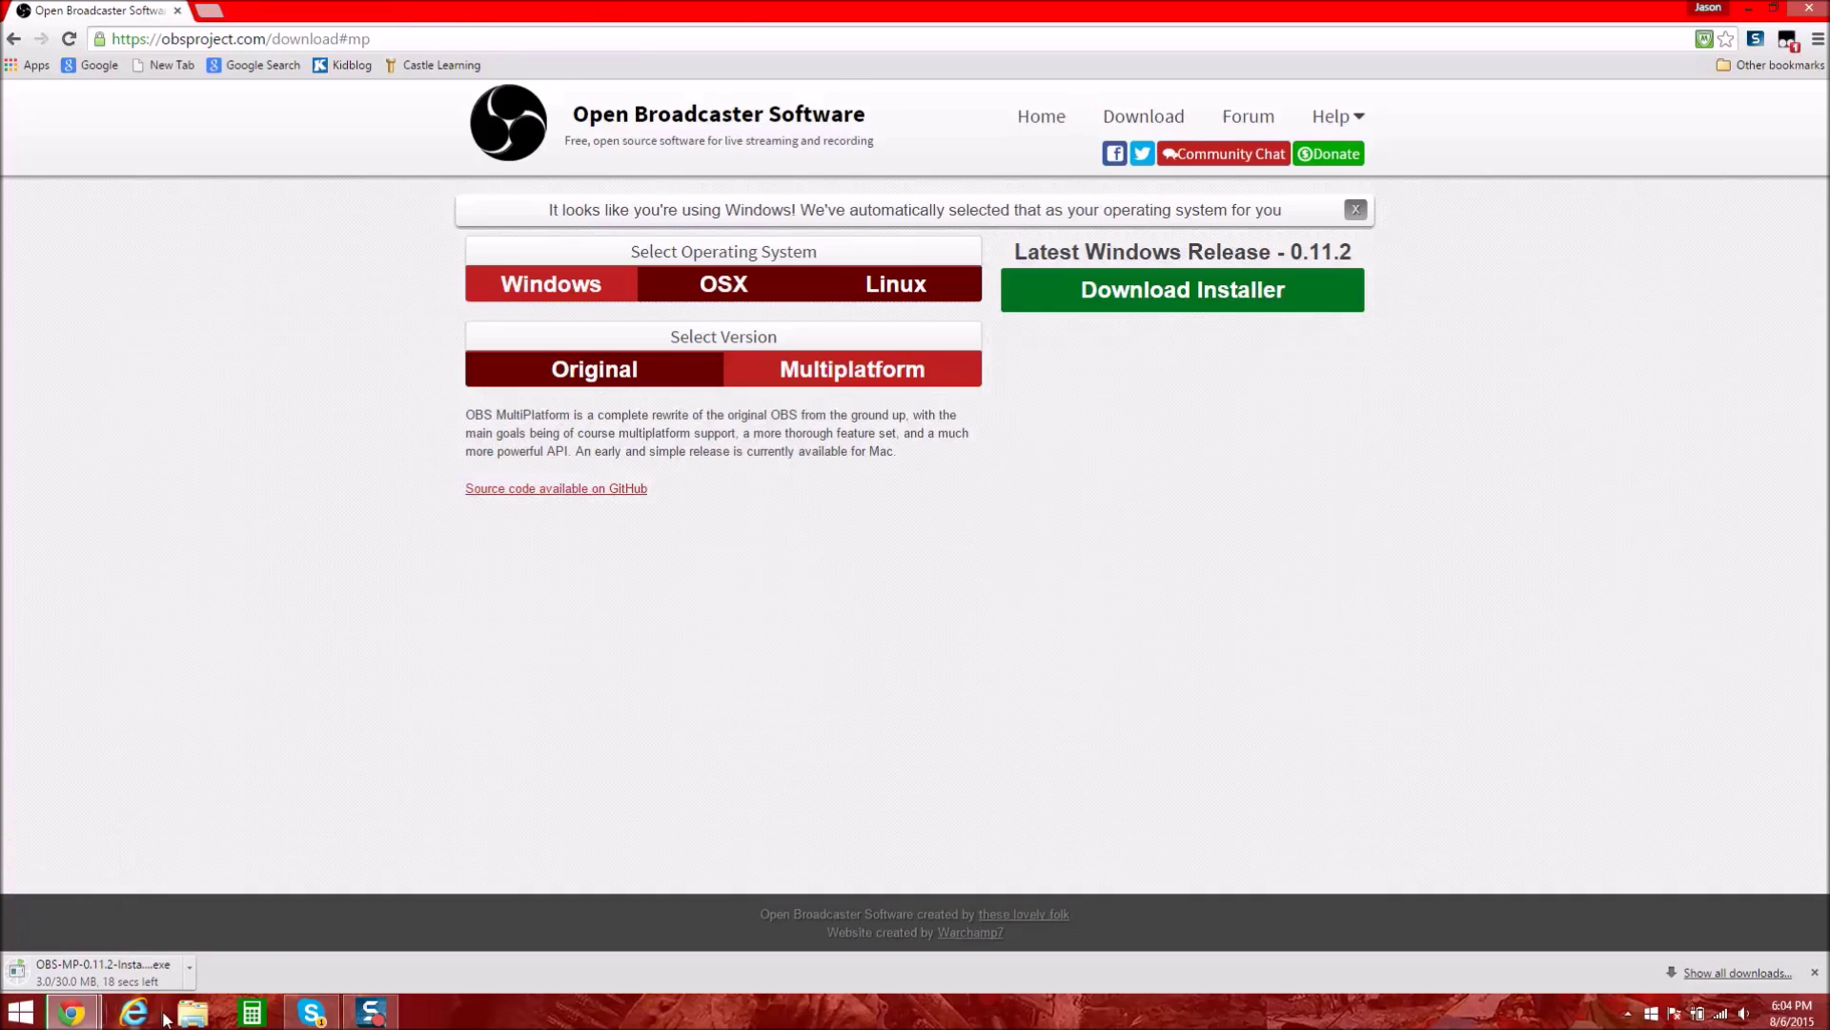
{"action": "left_click", "coordinate": [1815, 971]}
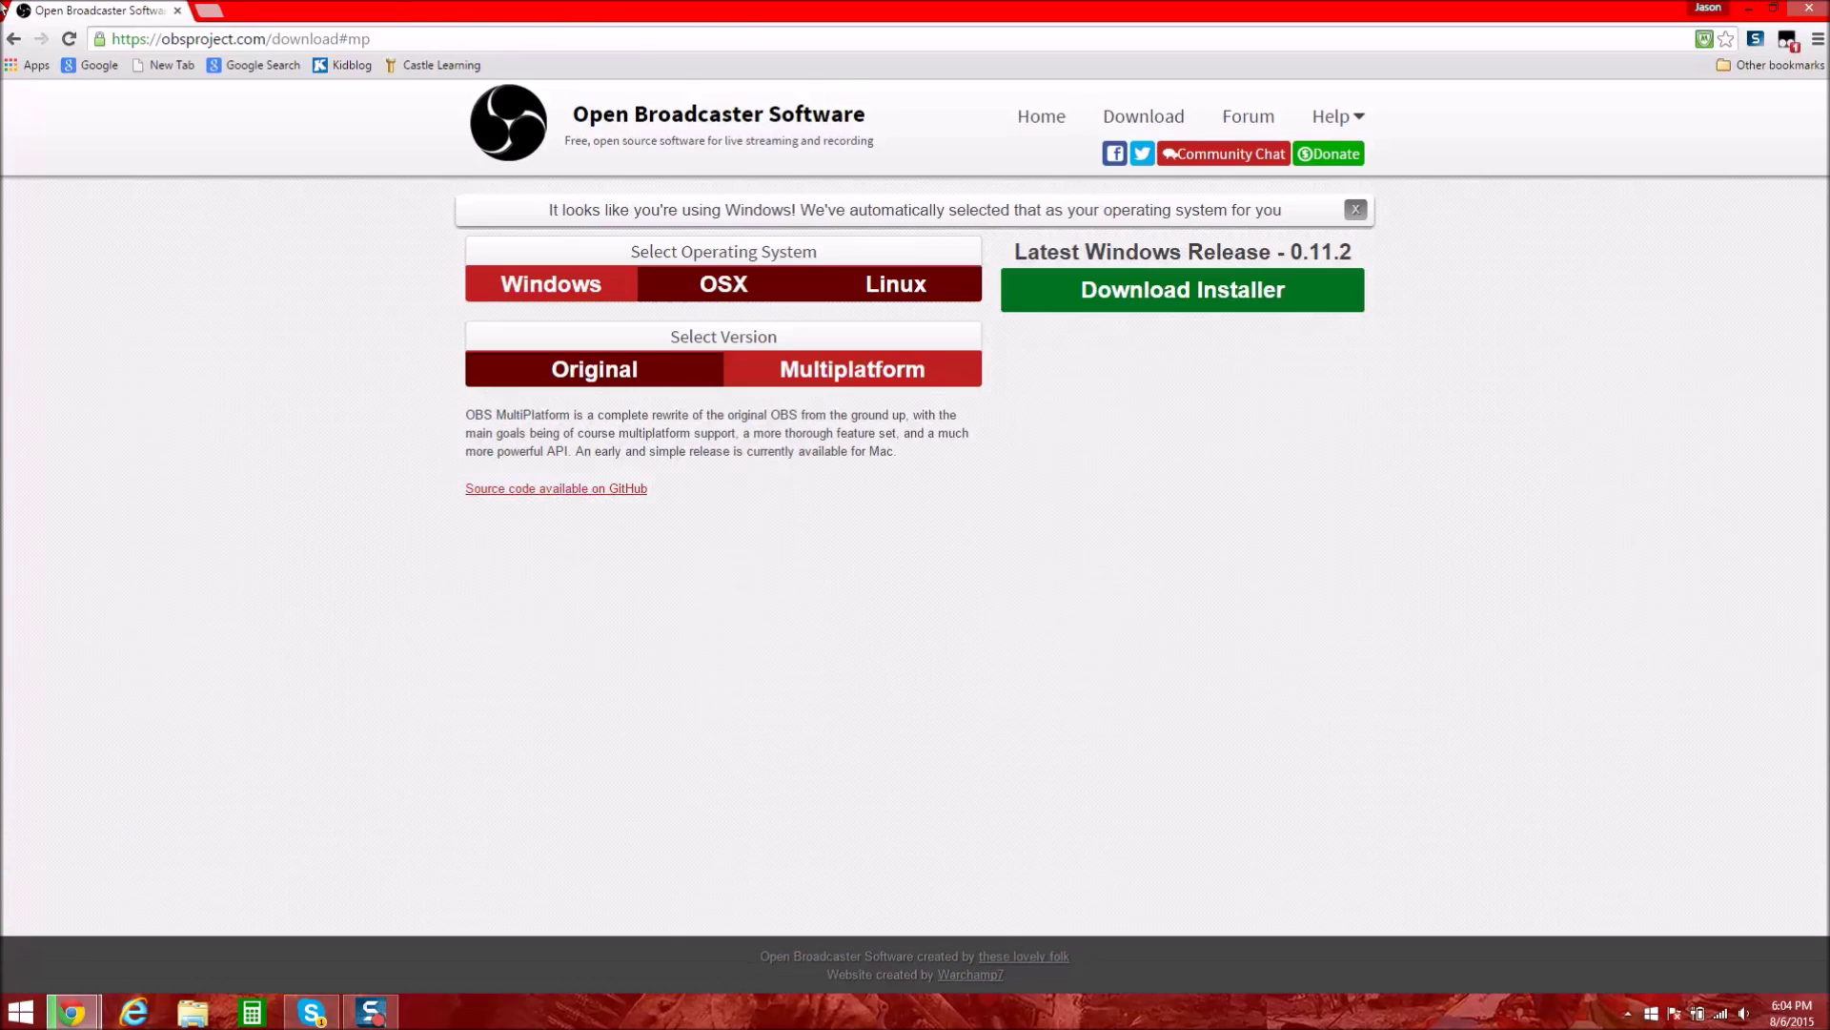
{"action": "left_click", "coordinate": [178, 12]}
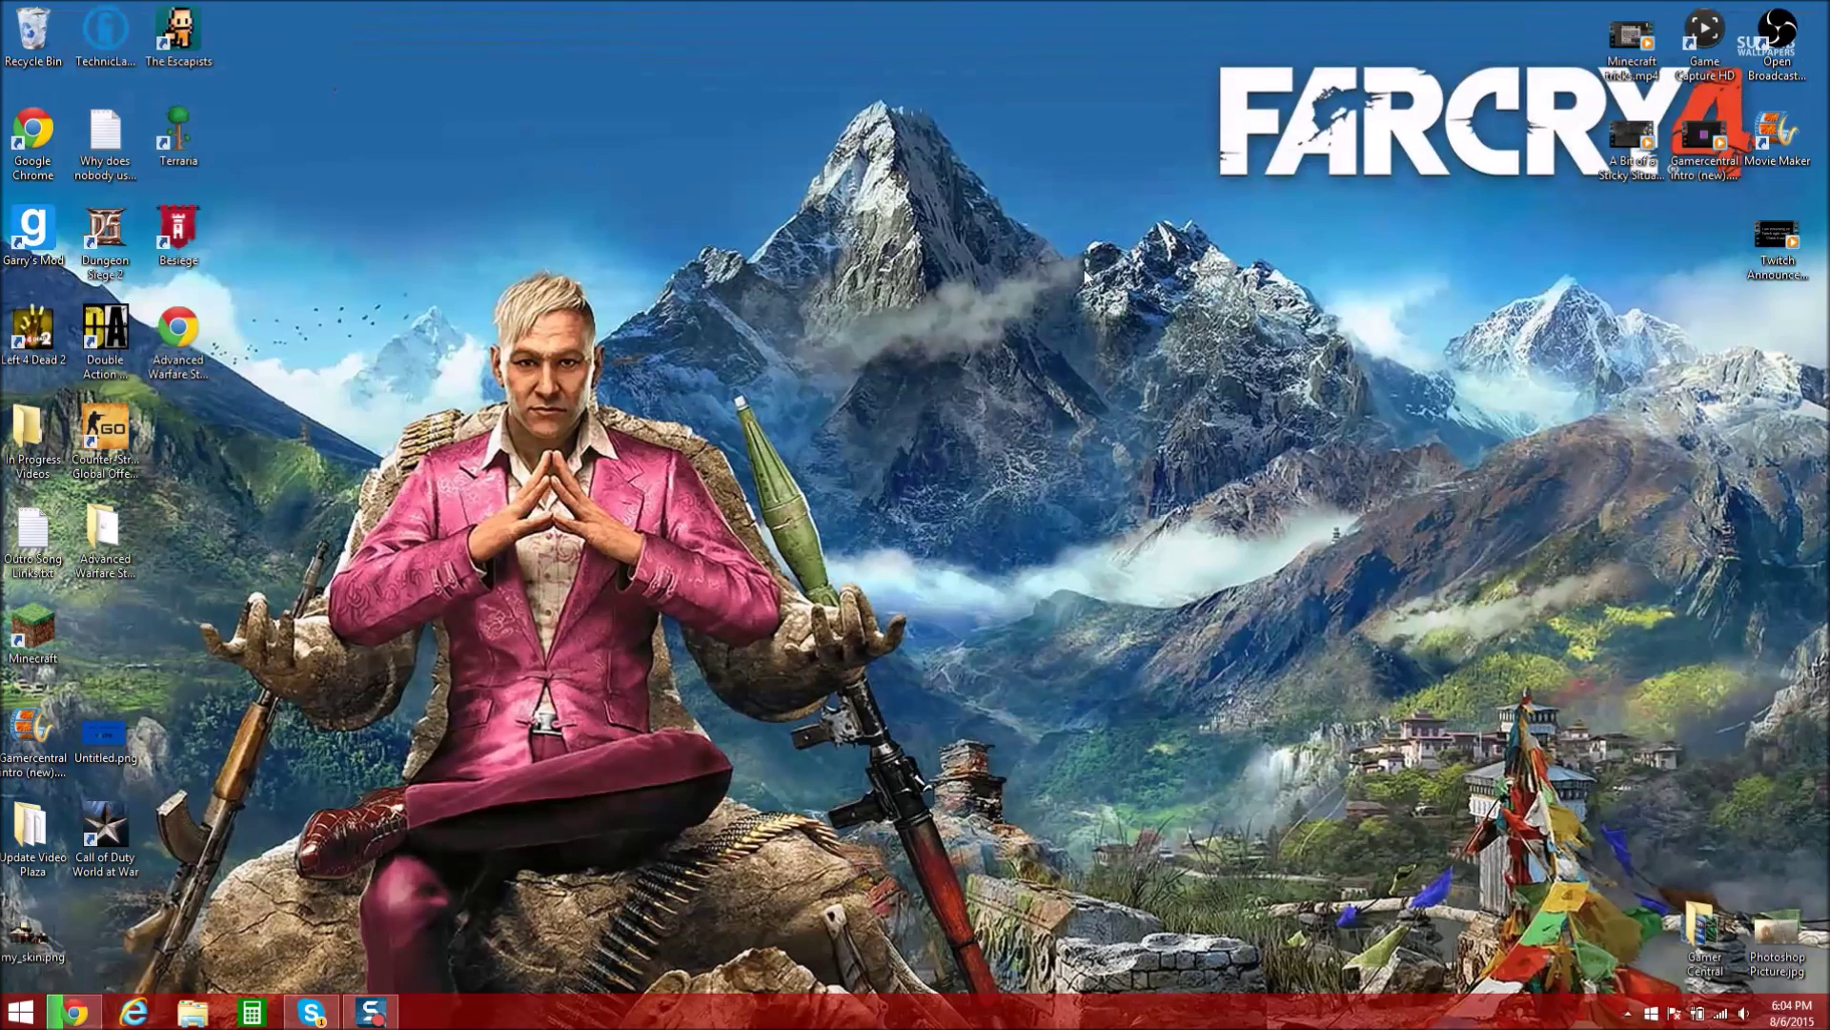
Launch Open Broadcaster Software from its desktop shortcut and center its window
{"action": "left_click_drag", "start_coordinate": [1778, 31], "coordinate": [843, 241]}
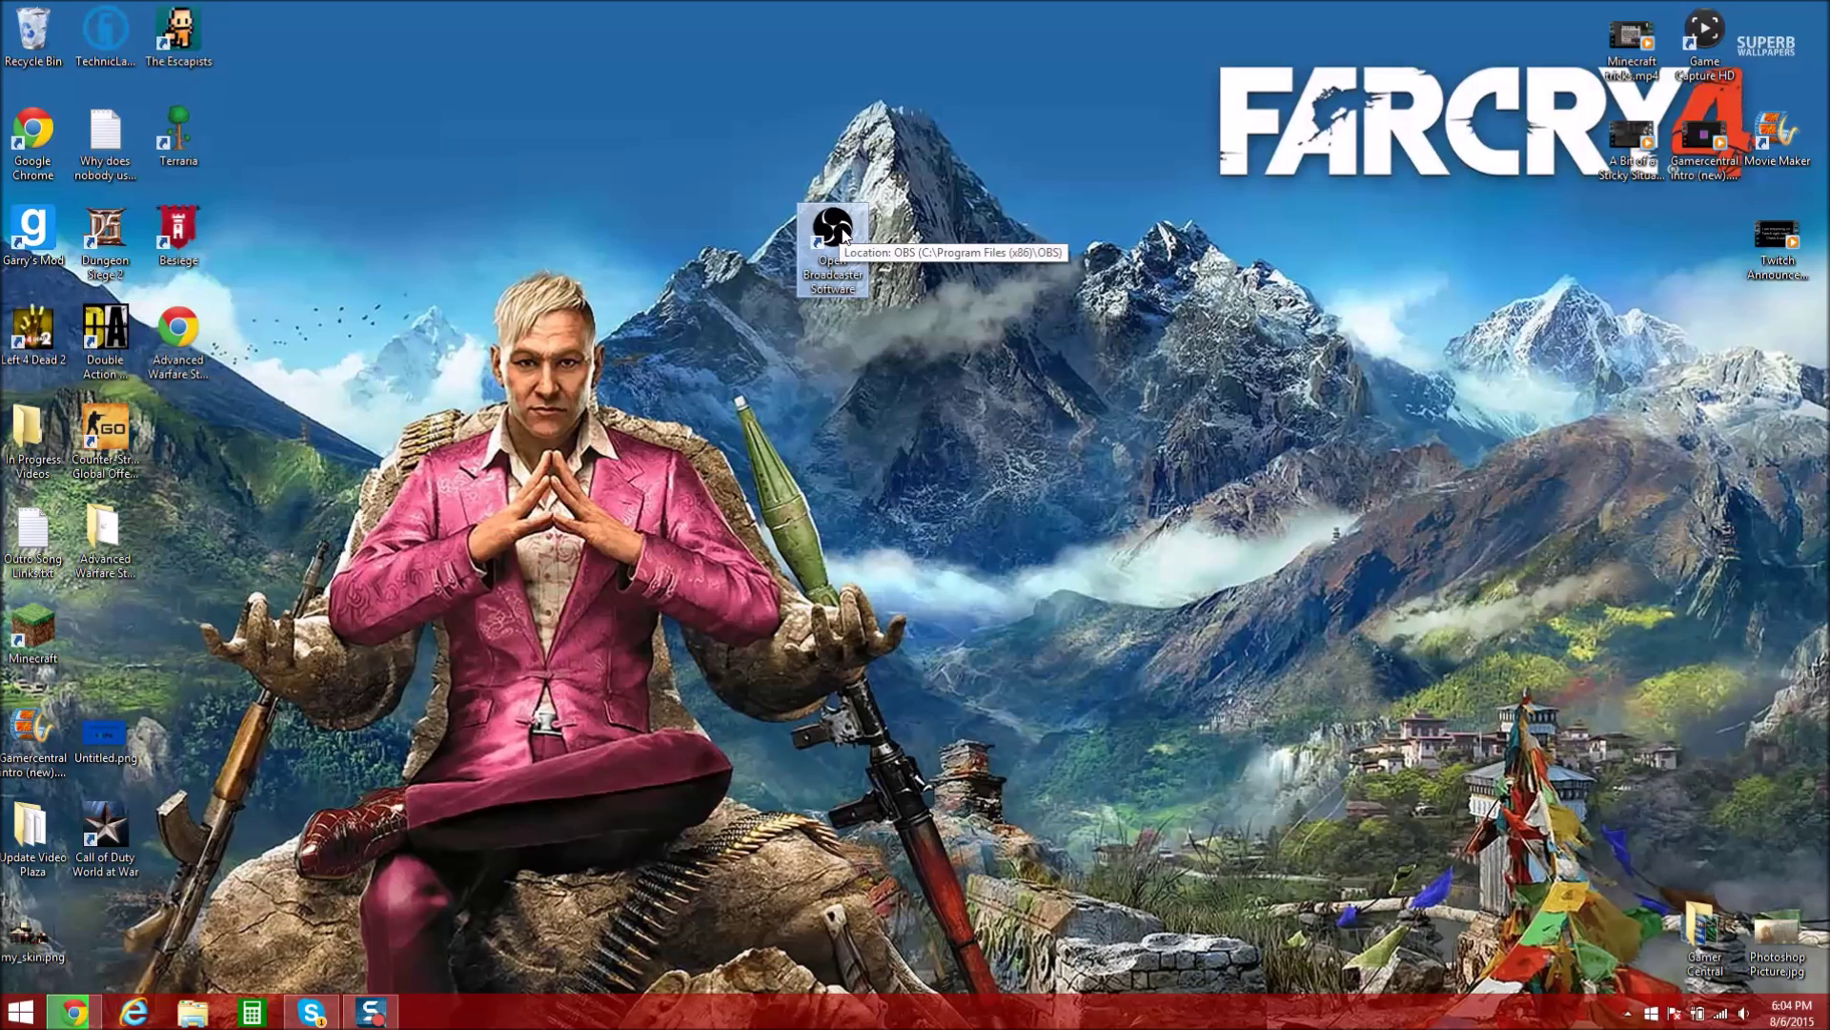
{"action": "double_click", "coordinate": [844, 238]}
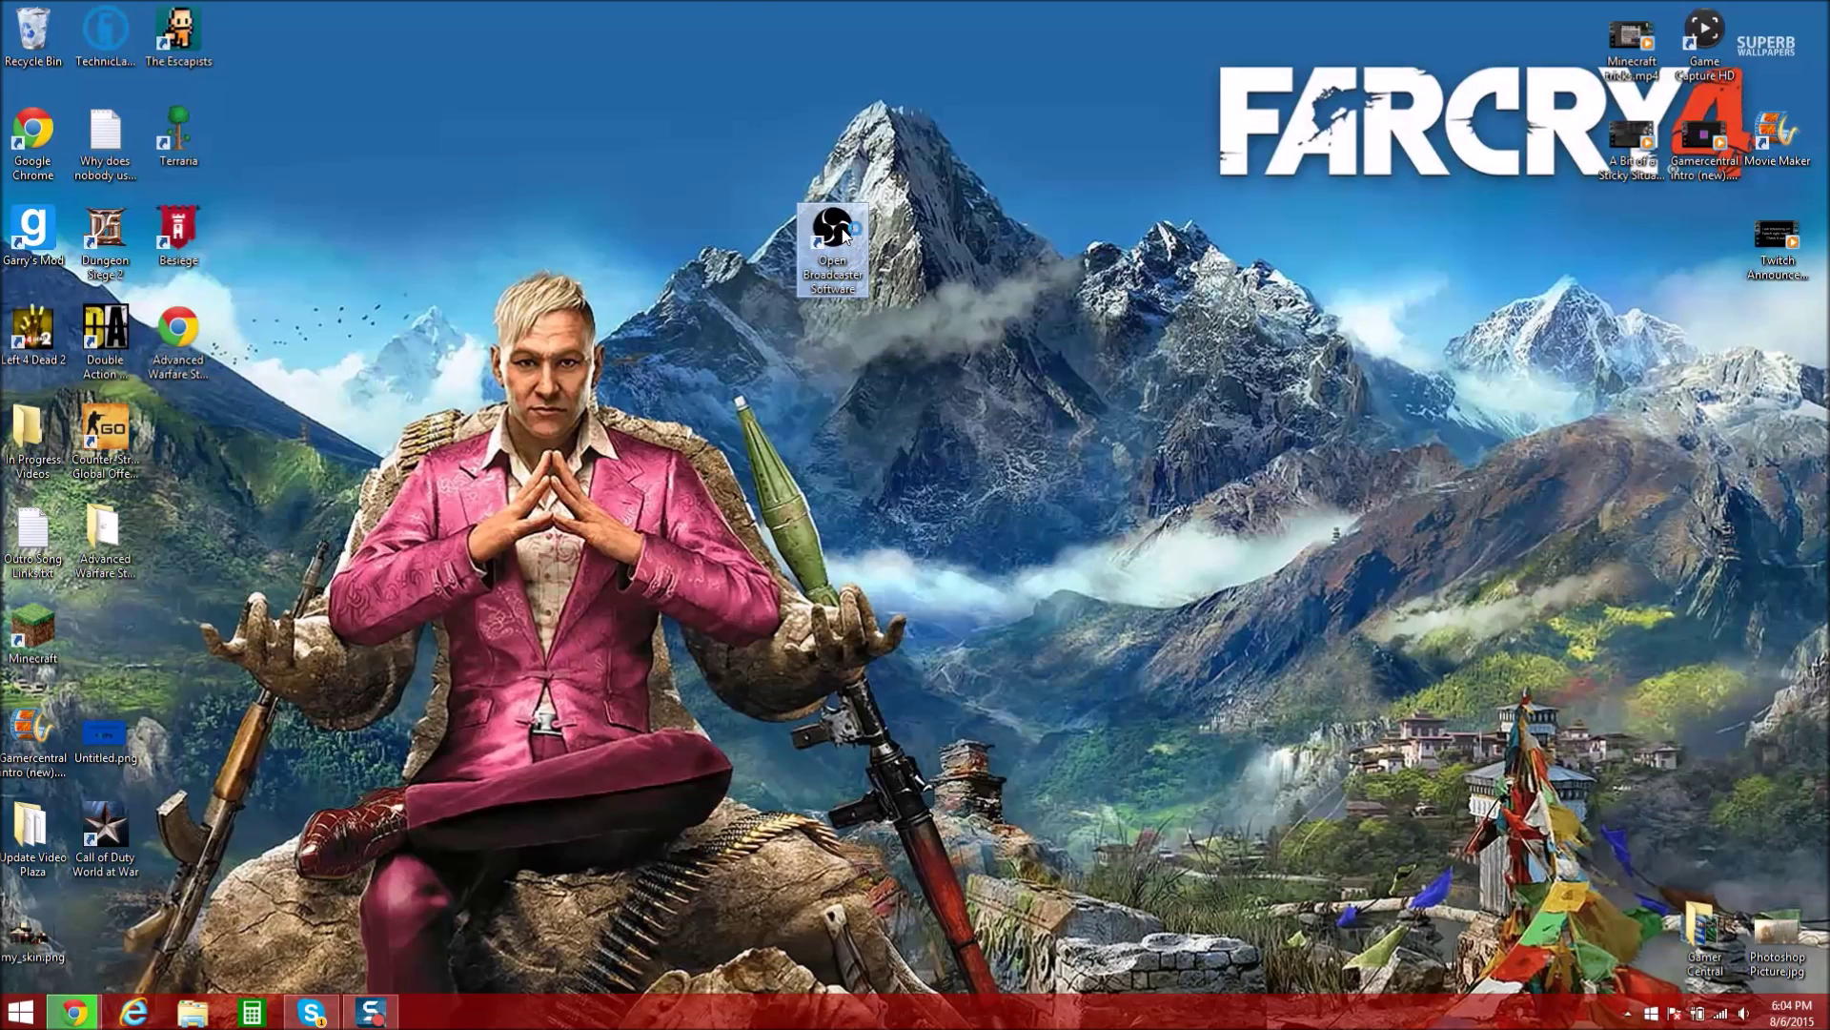
{"action": "left_click_drag", "start_coordinate": [499, 17], "coordinate": [941, 137]}
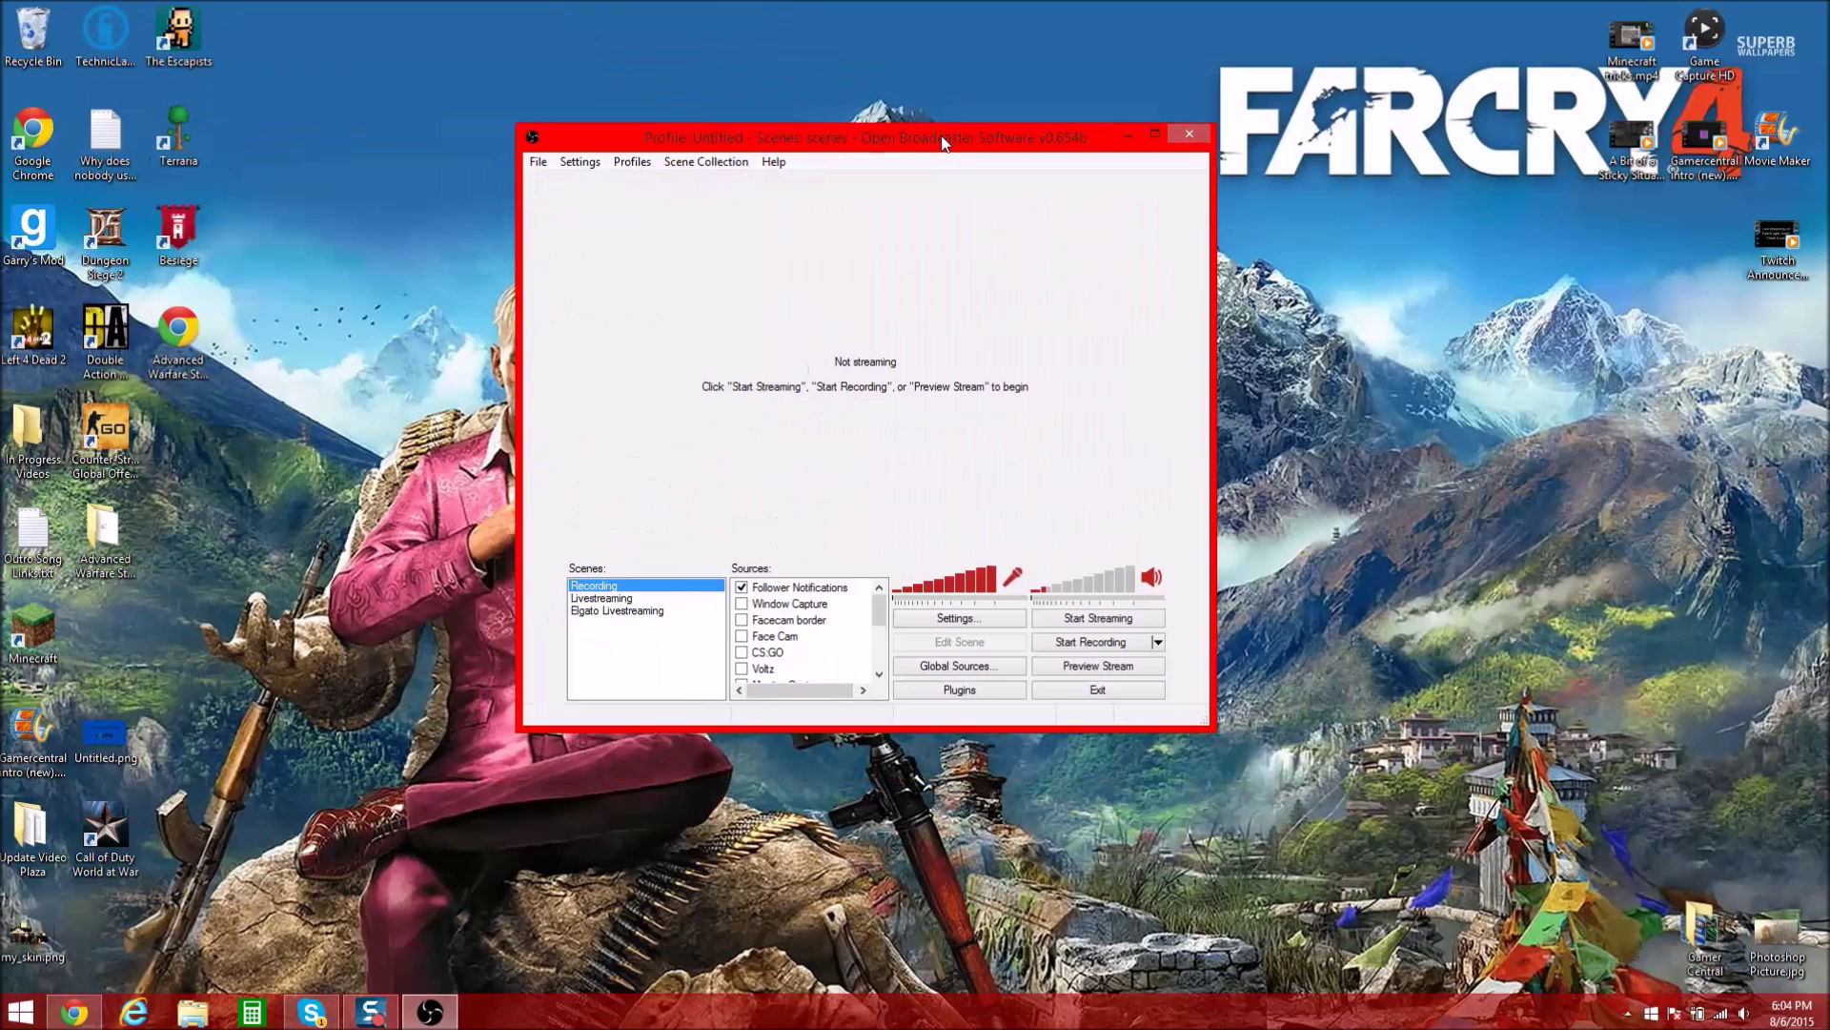
Review the Livestreaming, Recording and Elgato Livestreaming scenes, ending on Recording
{"action": "left_click", "coordinate": [633, 597]}
{"action": "left_click", "coordinate": [632, 588]}
{"action": "left_click", "coordinate": [628, 605]}
{"action": "left_click", "coordinate": [626, 586]}
Set the broadcast mode to File Output Only and apply it
{"action": "left_click", "coordinate": [955, 620]}
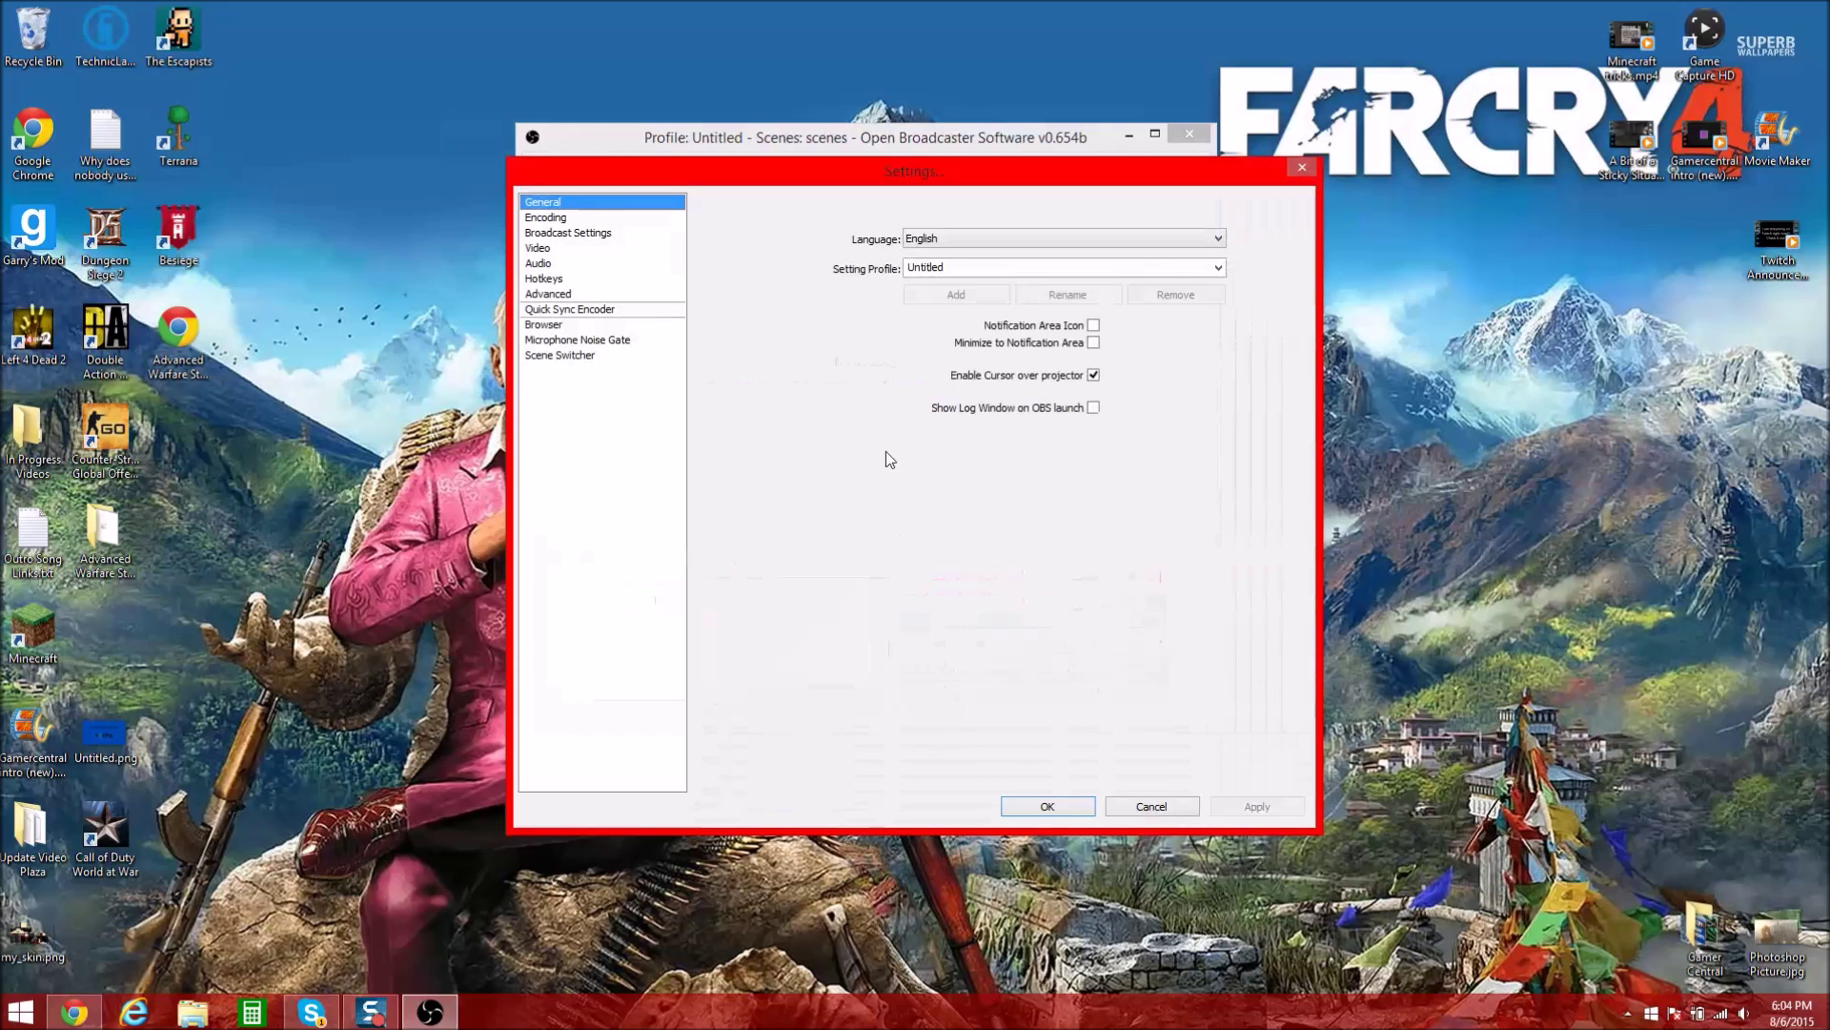
{"action": "left_click", "coordinate": [546, 217]}
{"action": "left_click", "coordinate": [563, 233]}
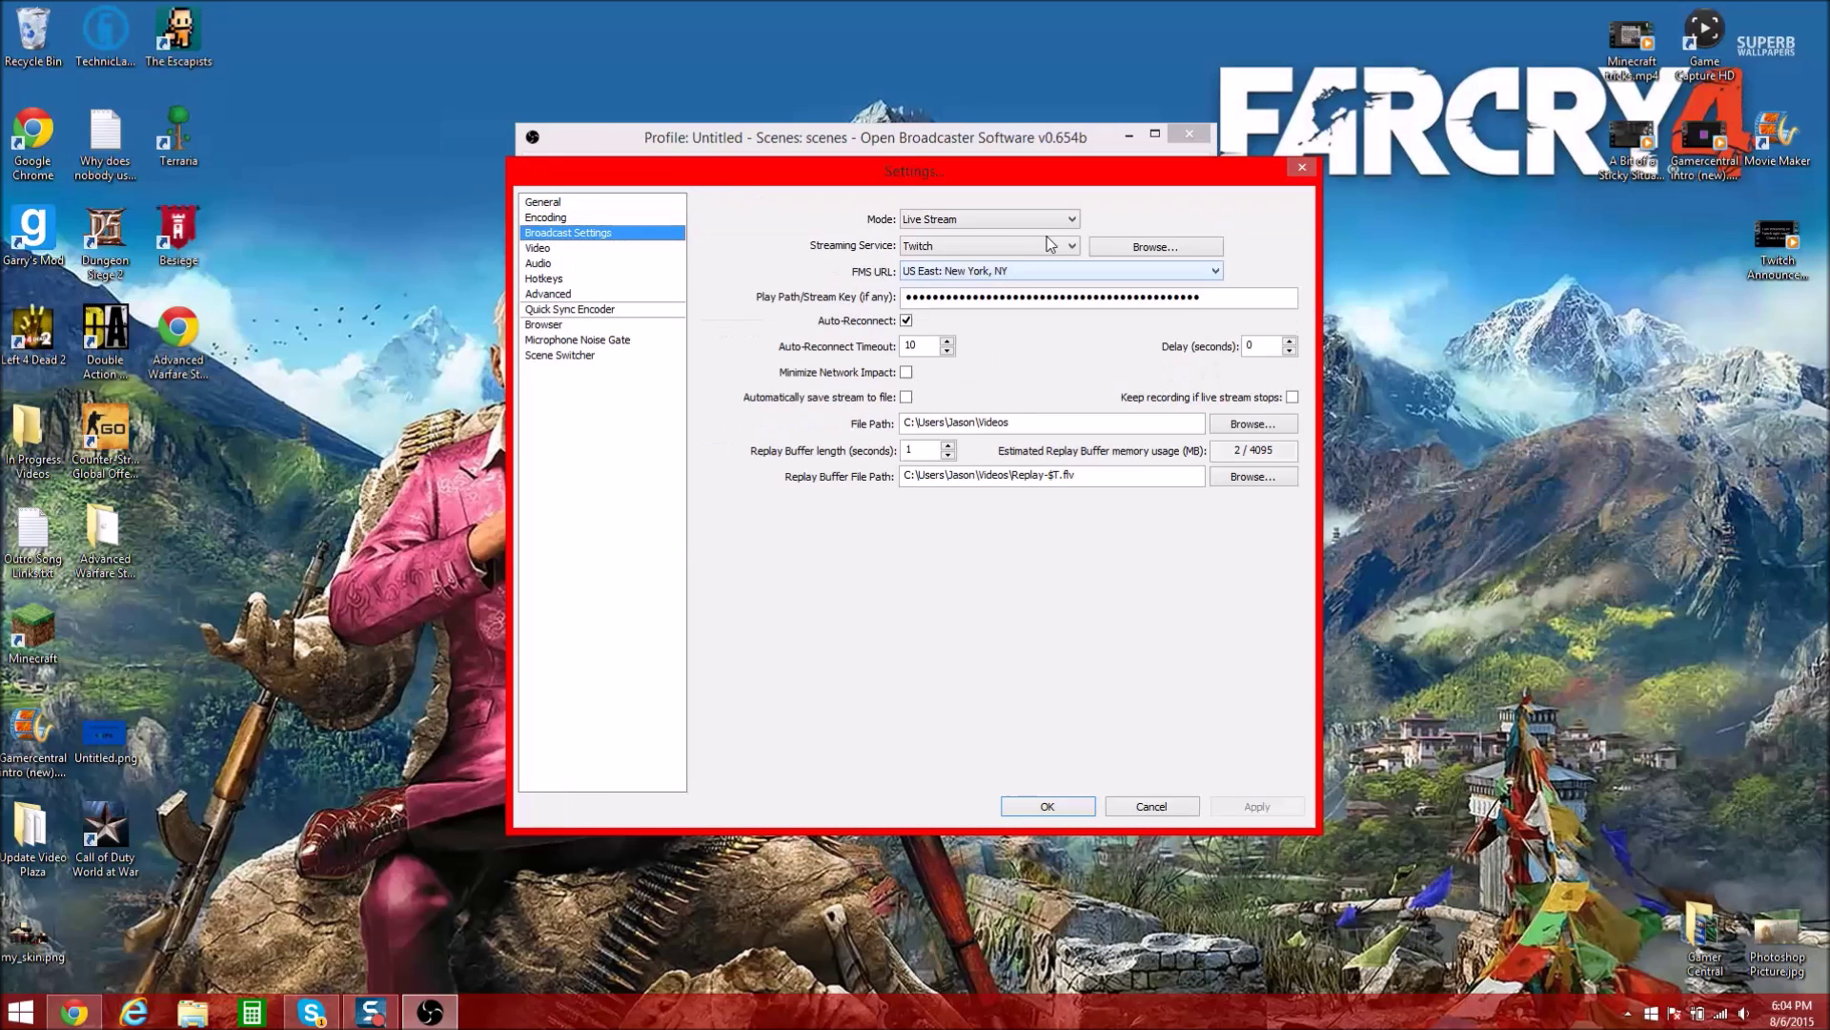
{"action": "left_click", "coordinate": [1042, 225]}
{"action": "left_click", "coordinate": [1040, 250]}
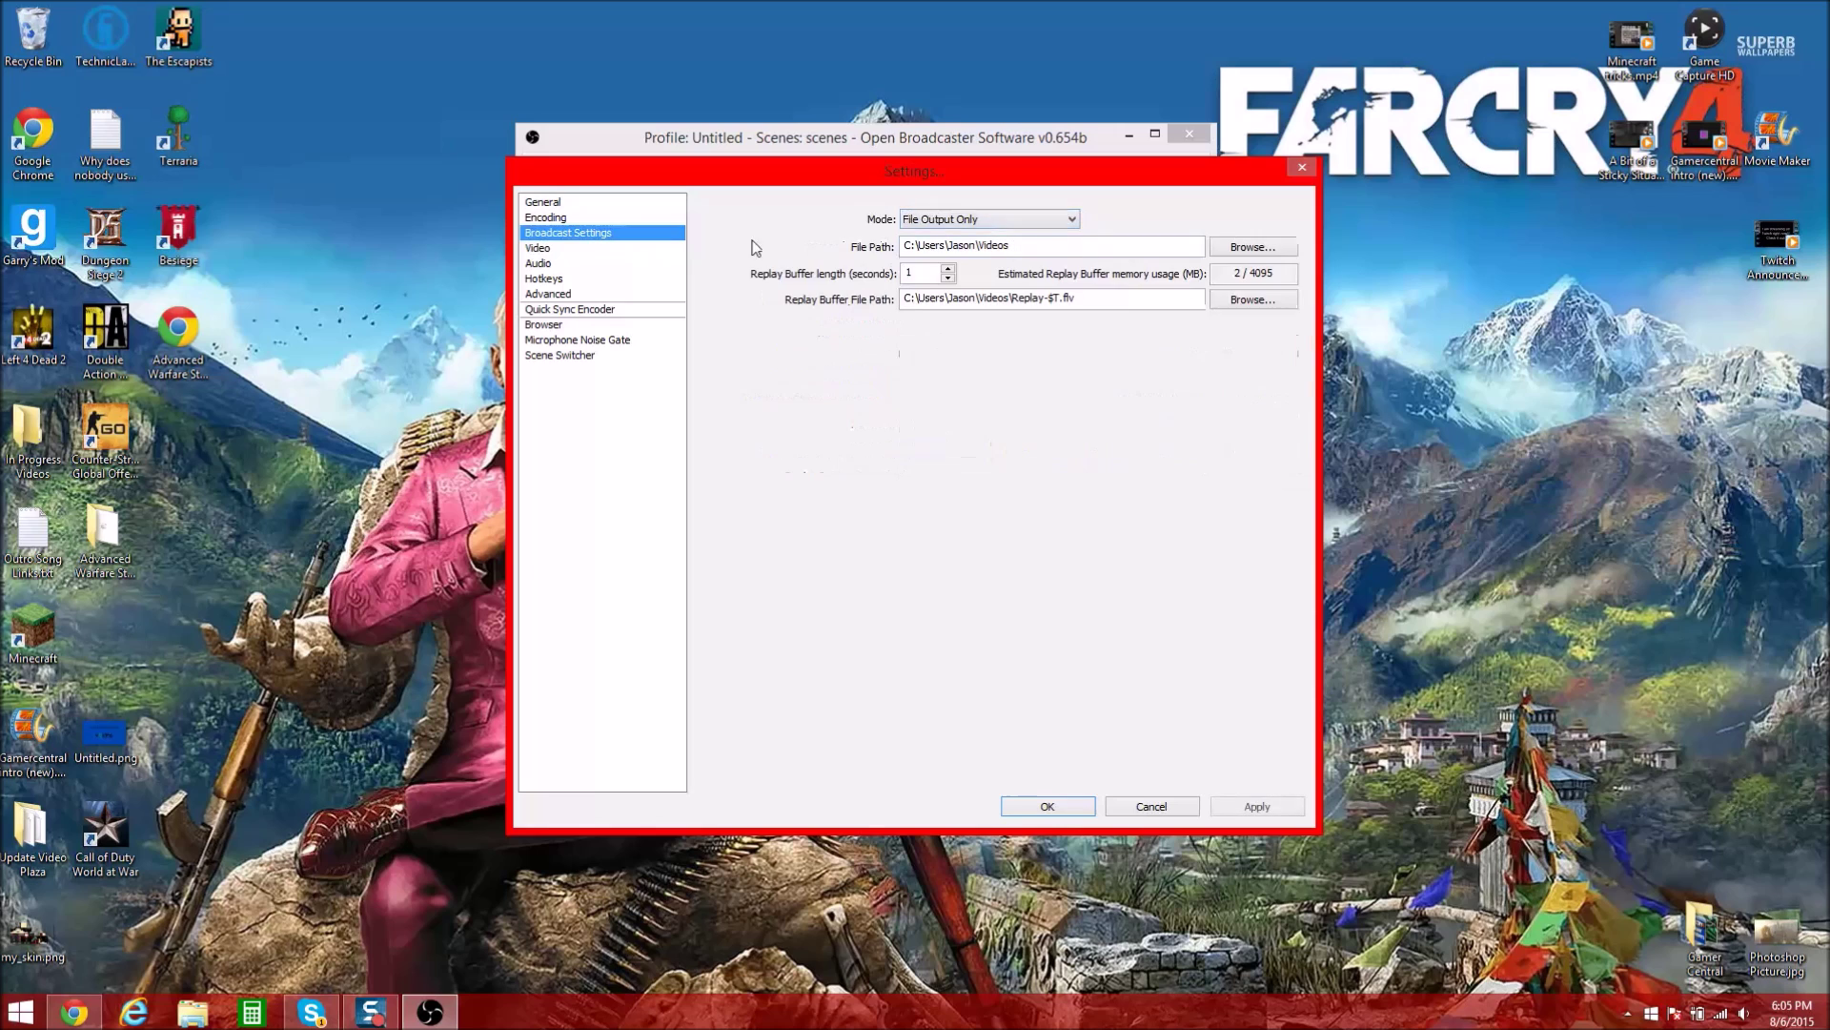
{"action": "left_click", "coordinate": [539, 249]}
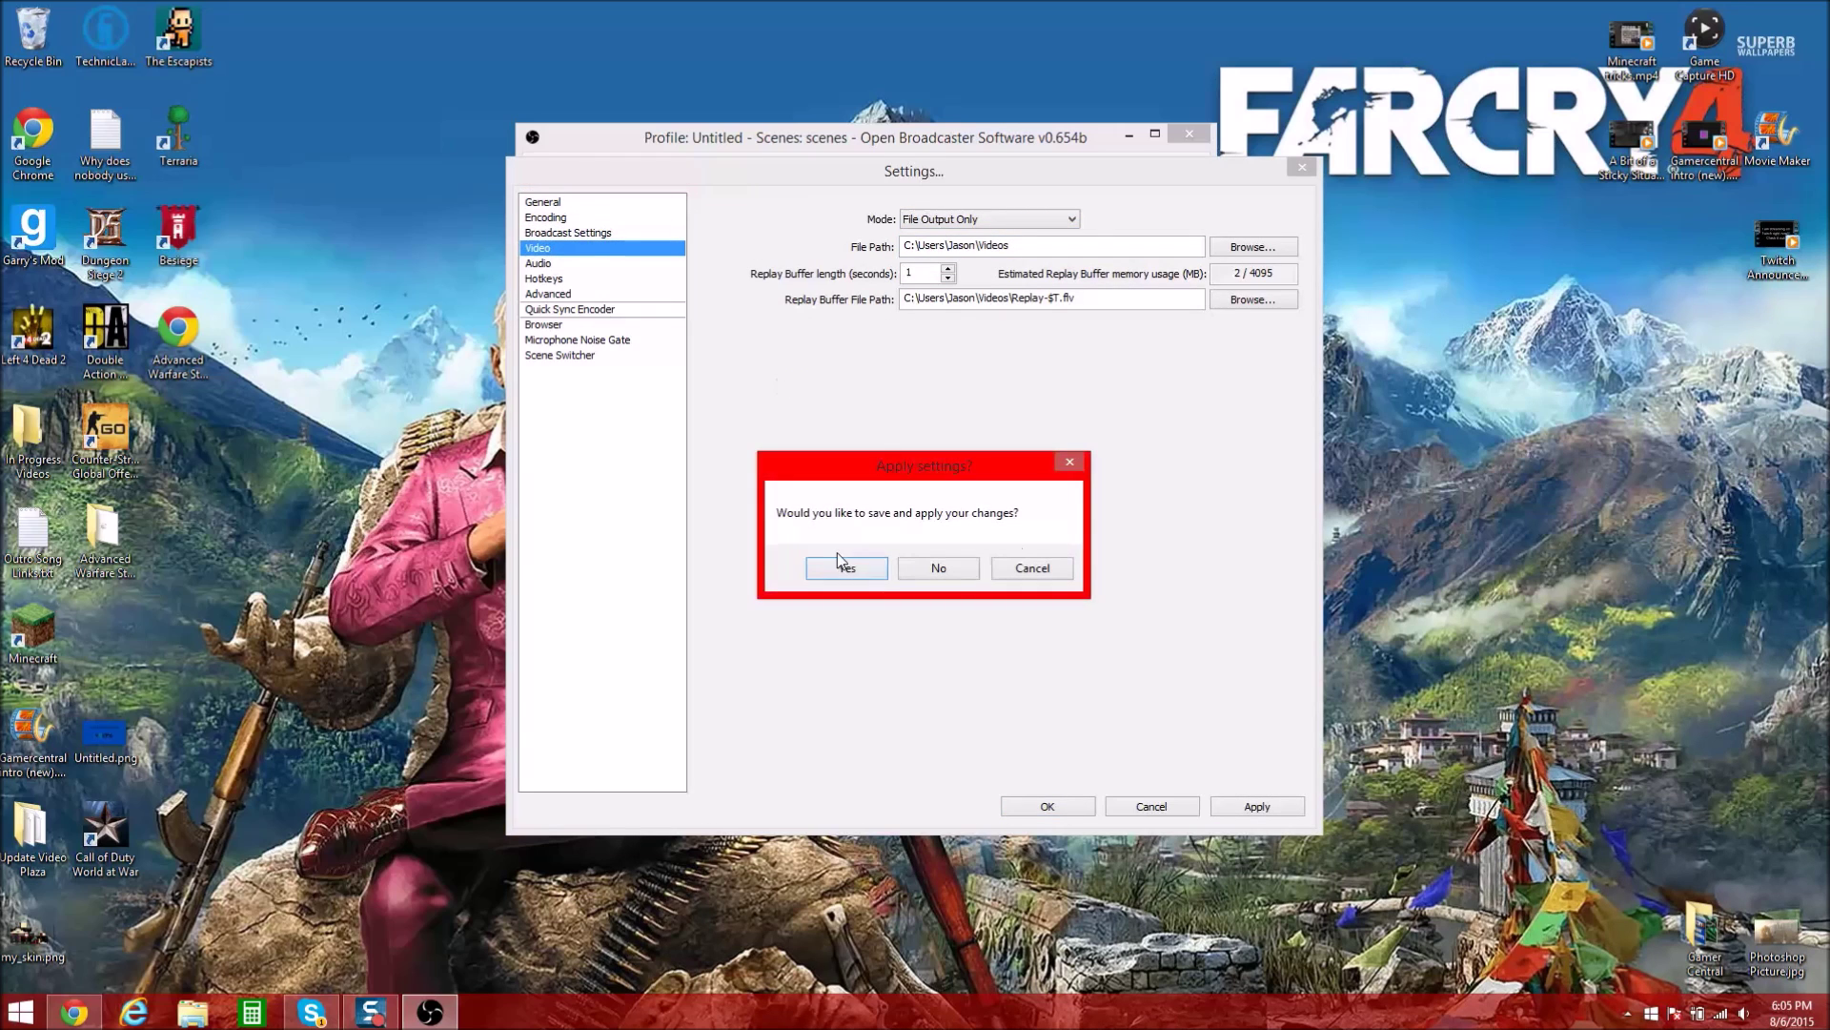
{"action": "left_click", "coordinate": [845, 568]}
Set the Audio Mic Sync Offset to 0 and apply it
{"action": "left_click", "coordinate": [560, 263]}
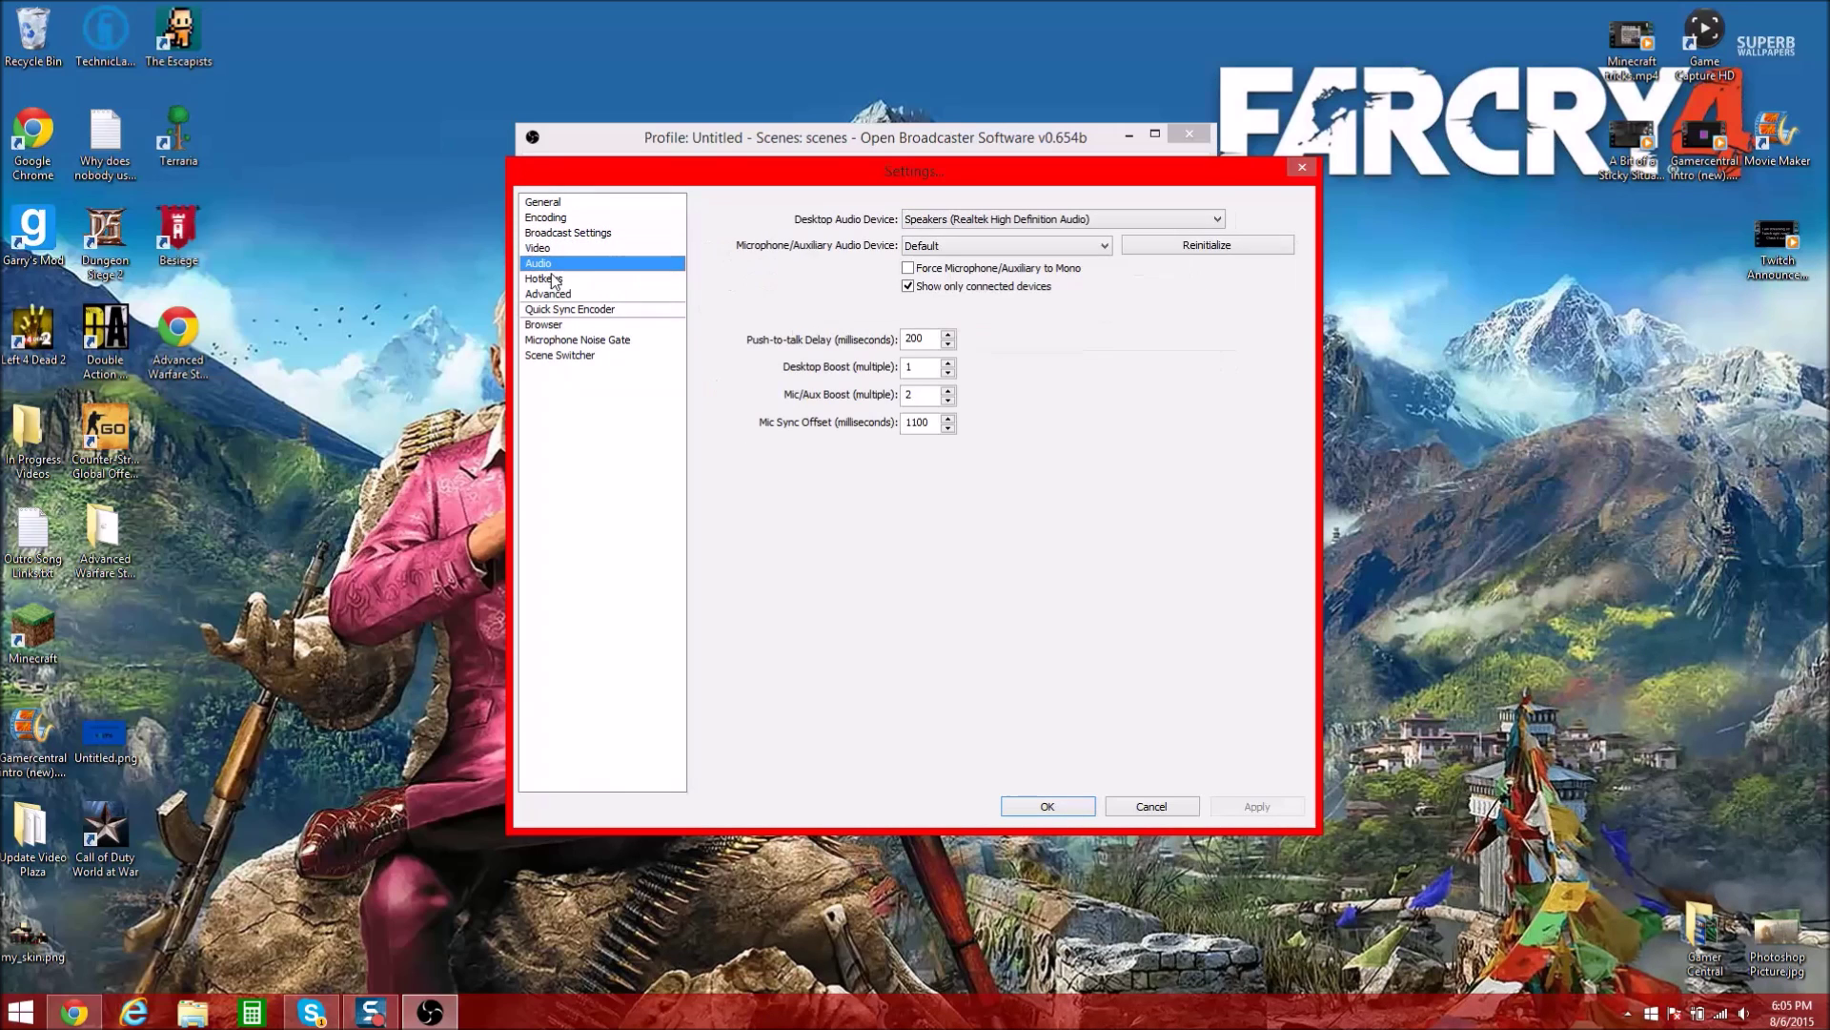
{"action": "left_click", "coordinate": [552, 279]}
{"action": "left_click", "coordinate": [550, 293]}
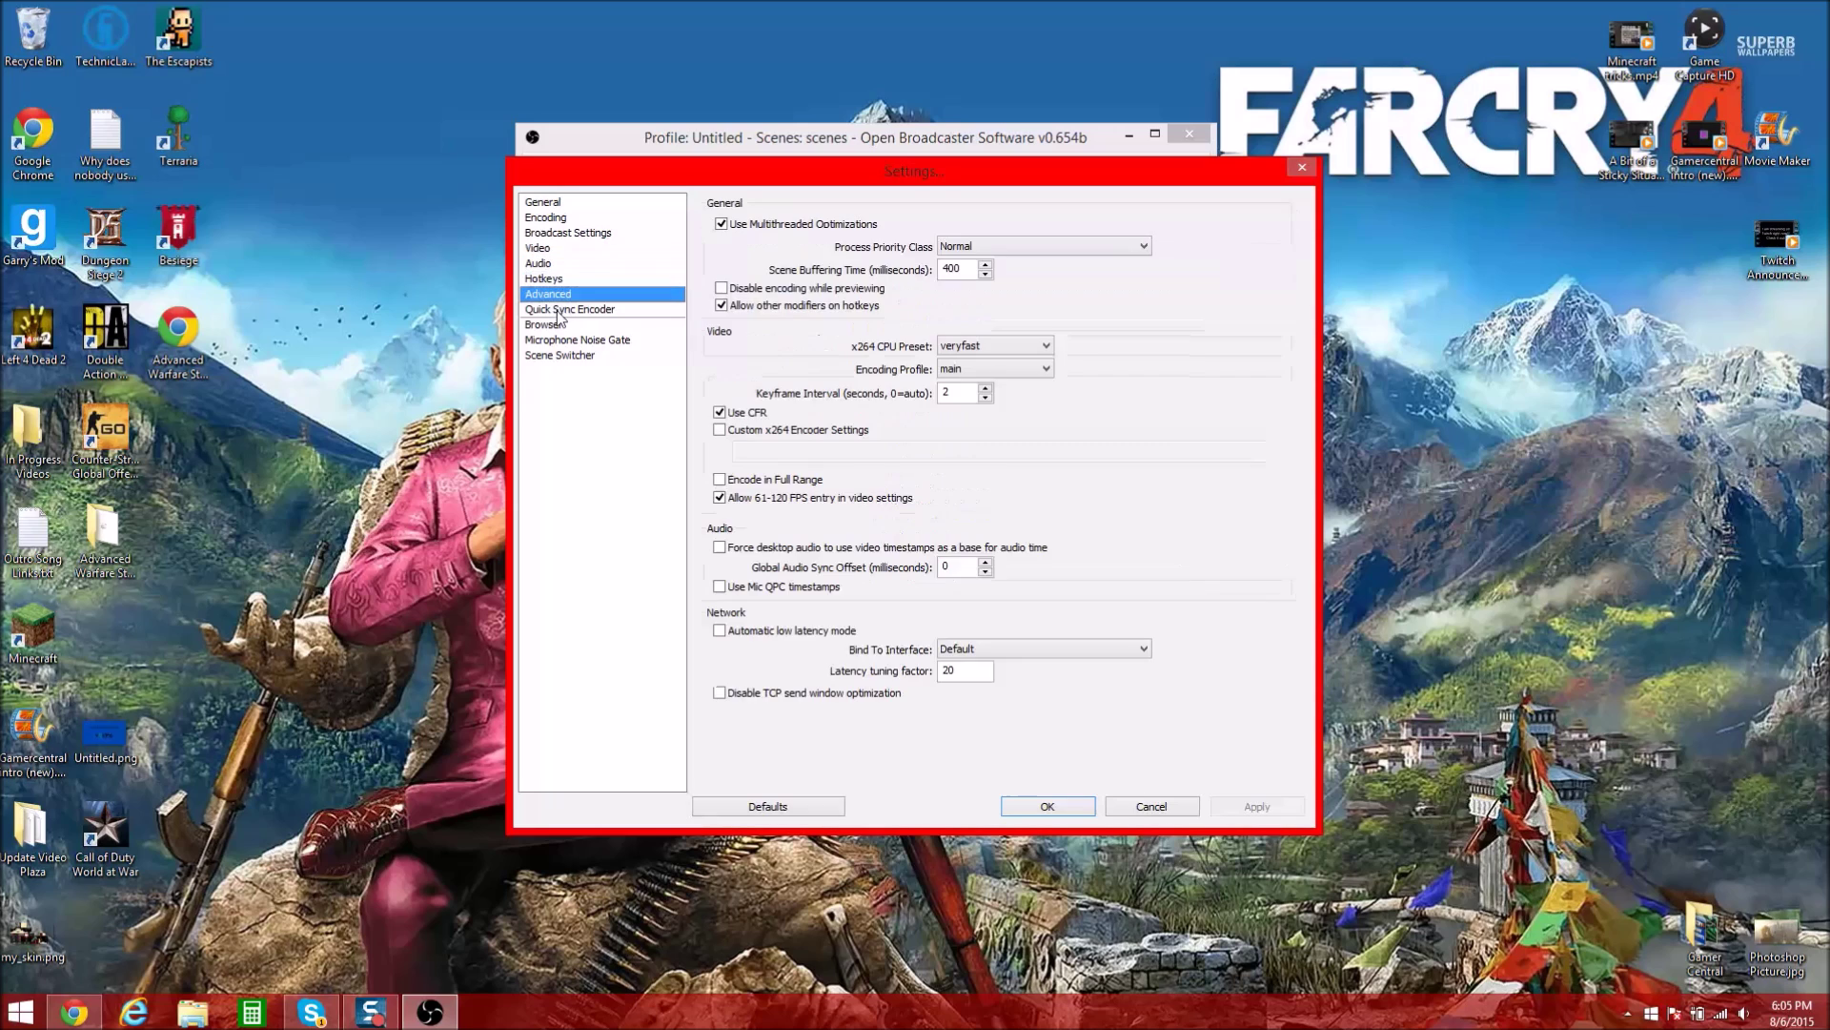
{"action": "left_click", "coordinate": [549, 263]}
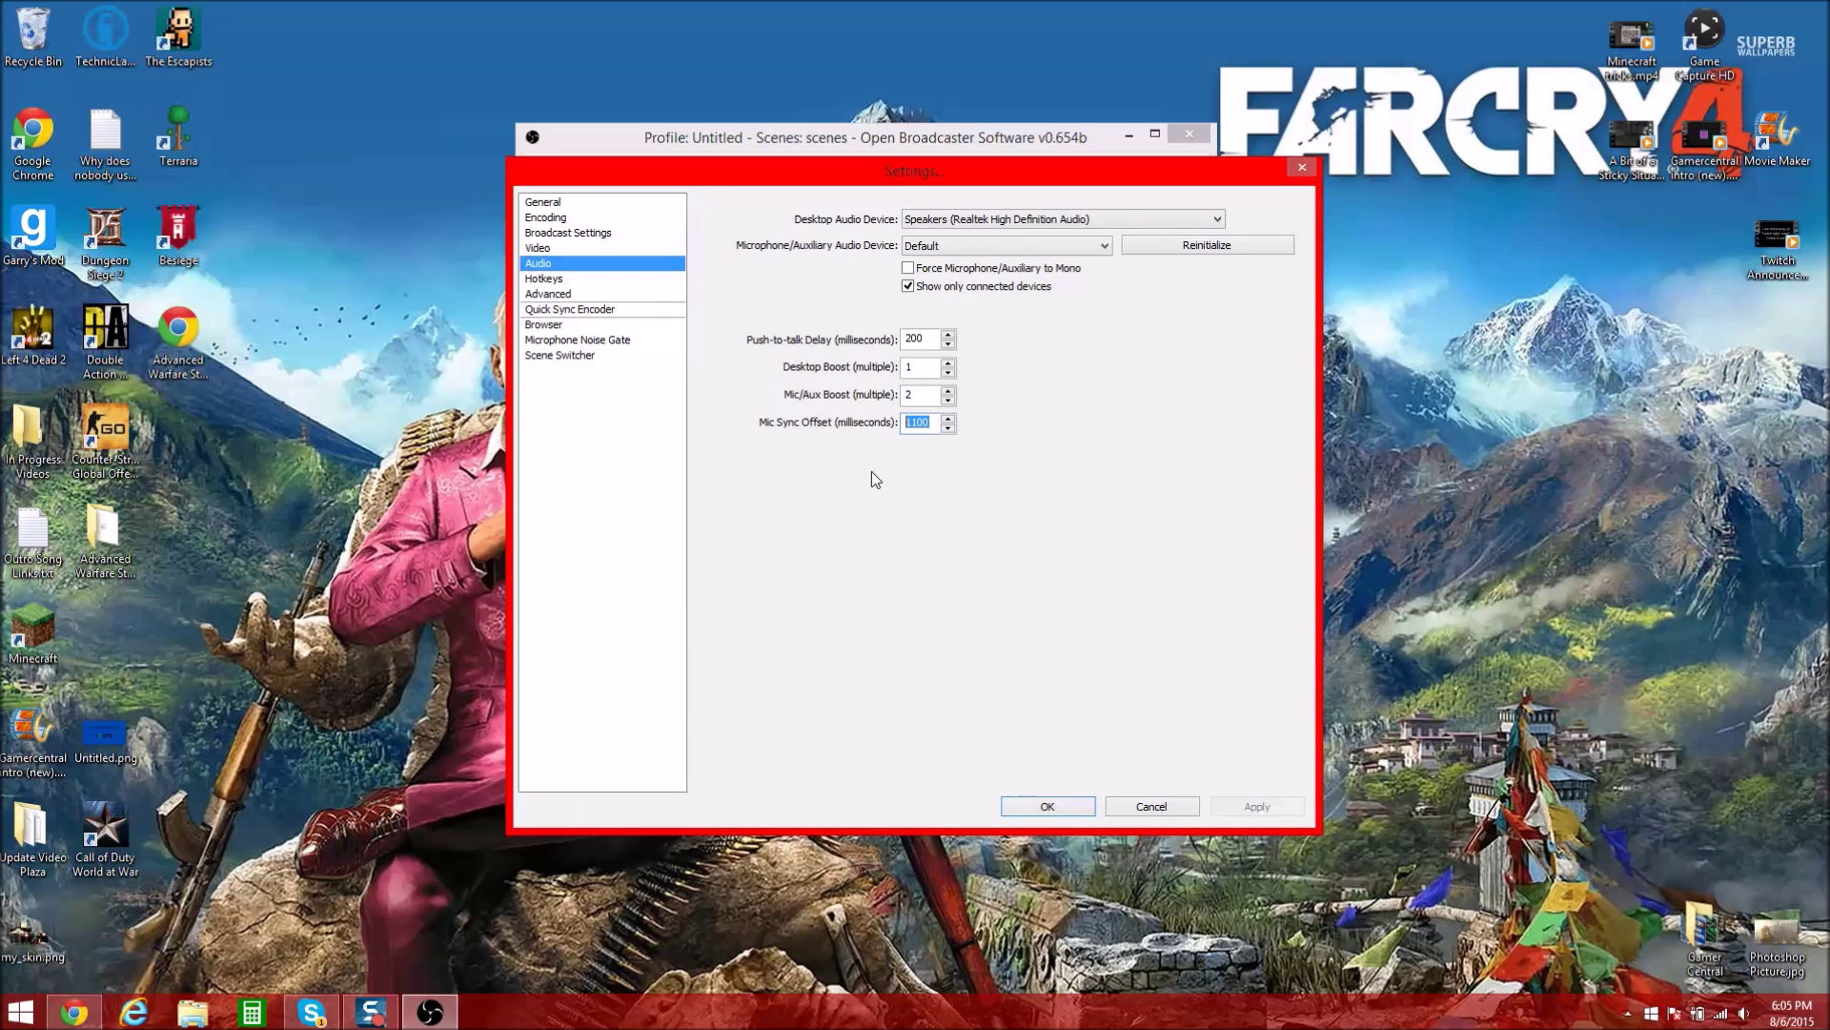
{"action": "type", "text": "0"}
{"action": "left_click", "coordinate": [1256, 809]}
{"action": "left_click", "coordinate": [558, 204]}
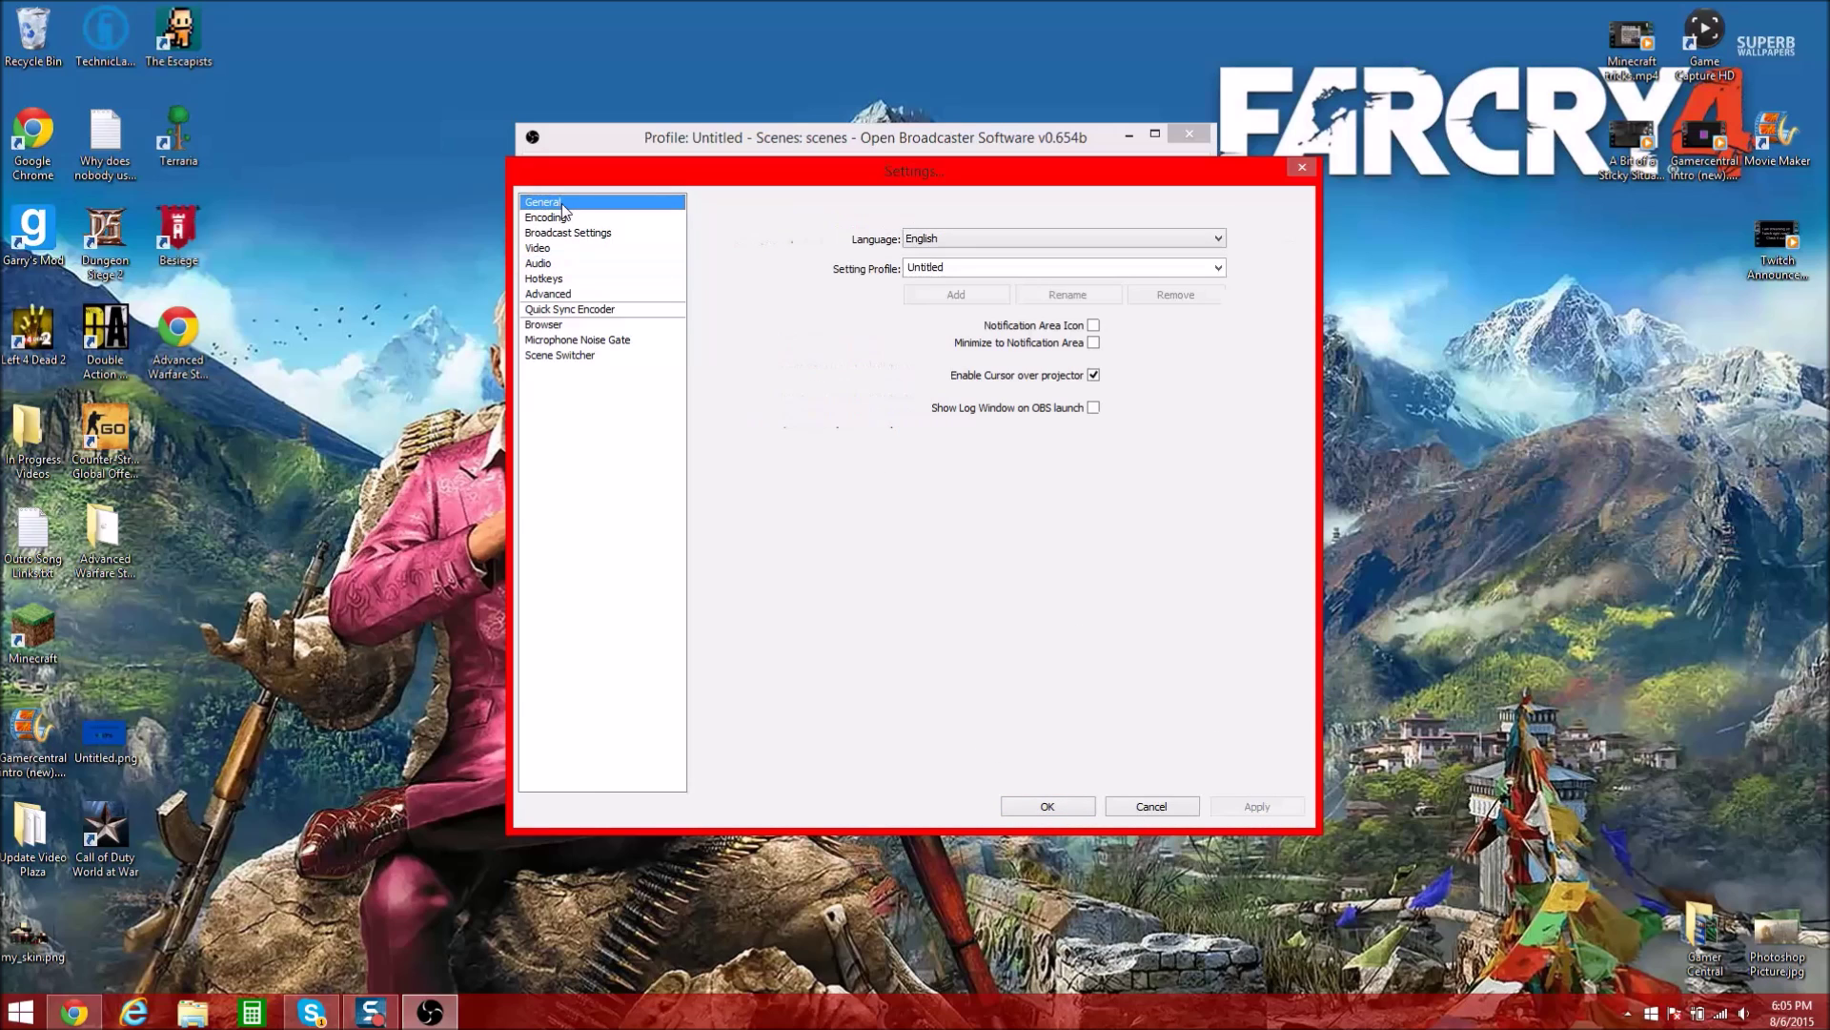
{"action": "left_click", "coordinate": [565, 219]}
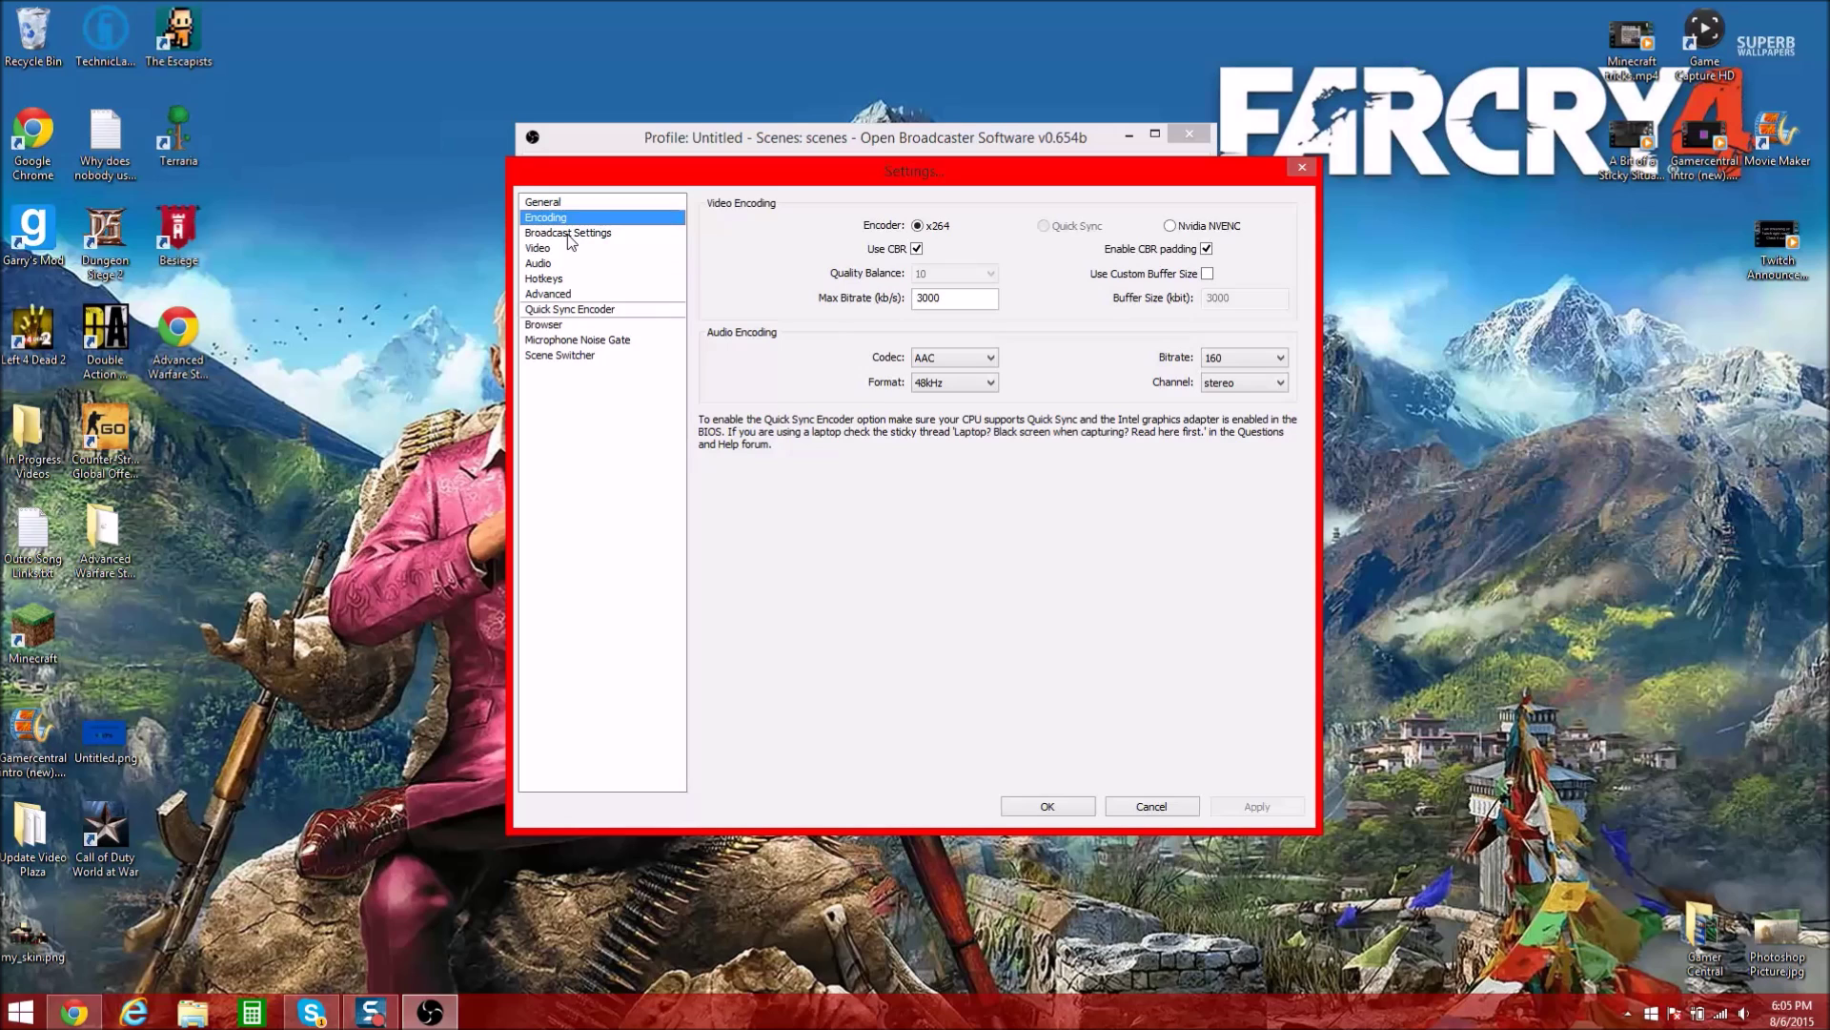
{"action": "left_click", "coordinate": [568, 234]}
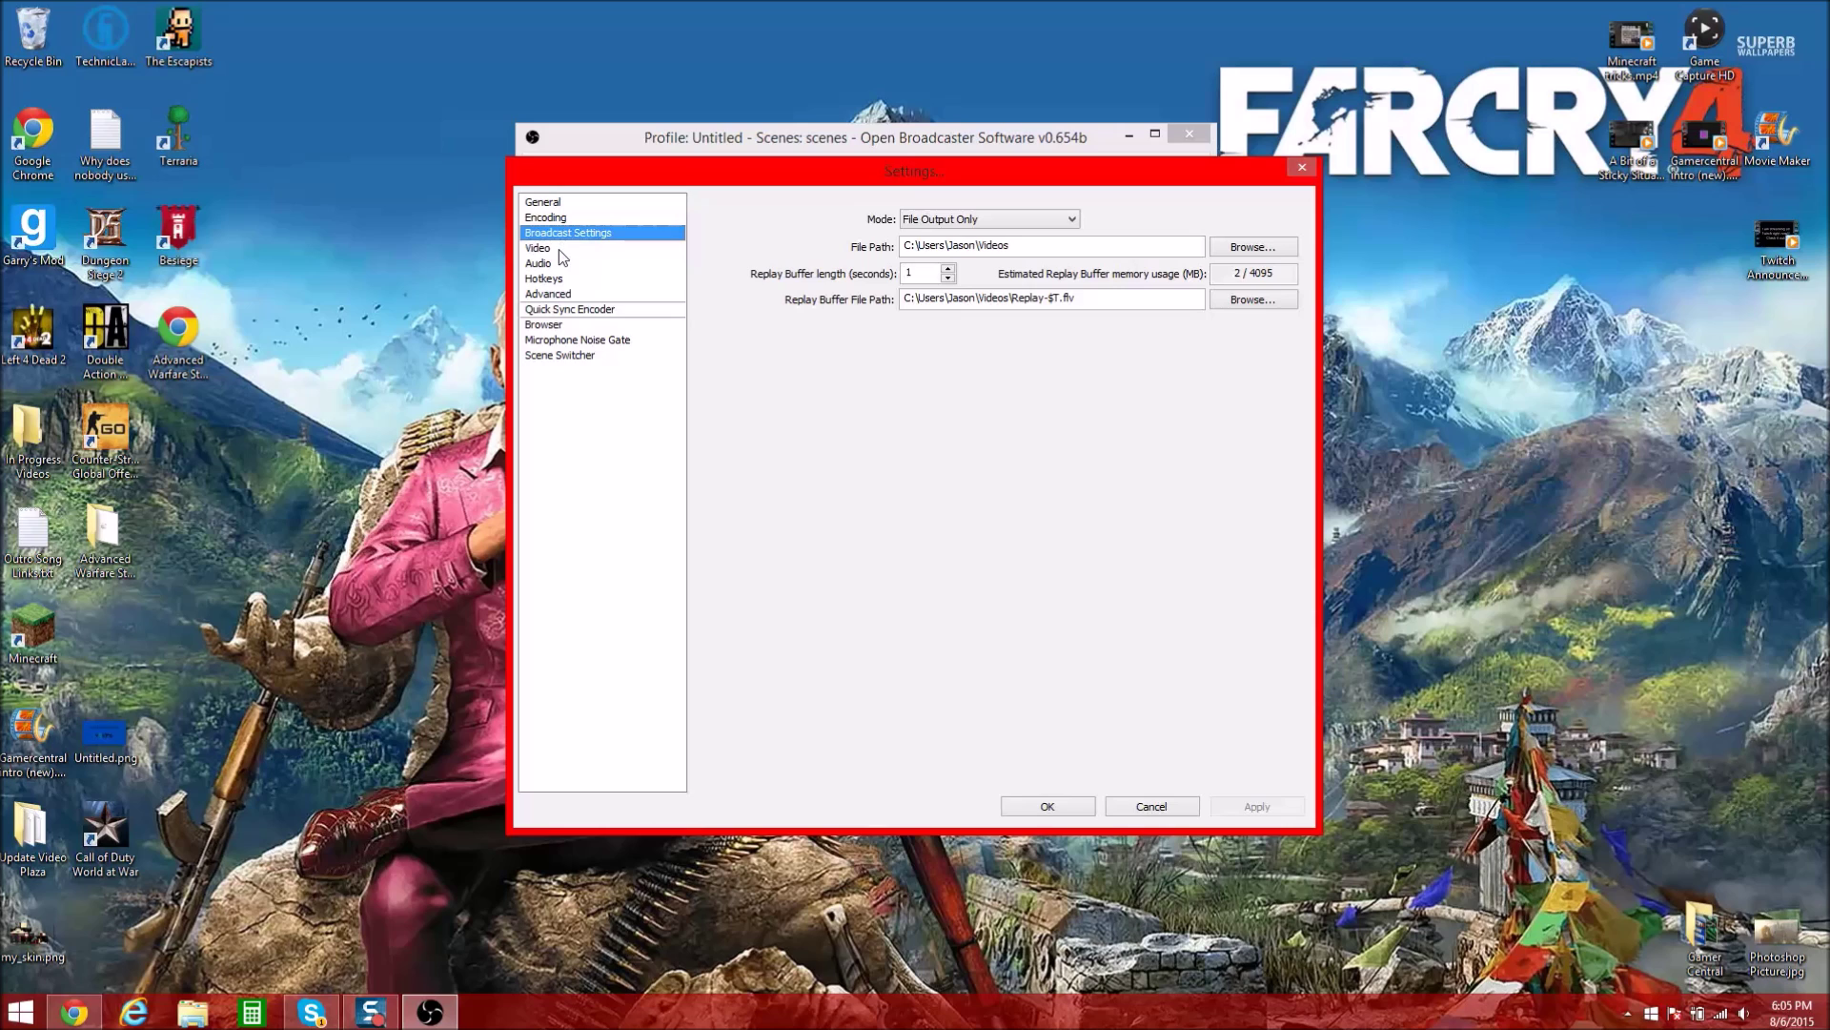
Try Live Stream mode with Twitch and the US East: New York server, then discard it
{"action": "left_click", "coordinate": [1030, 218]}
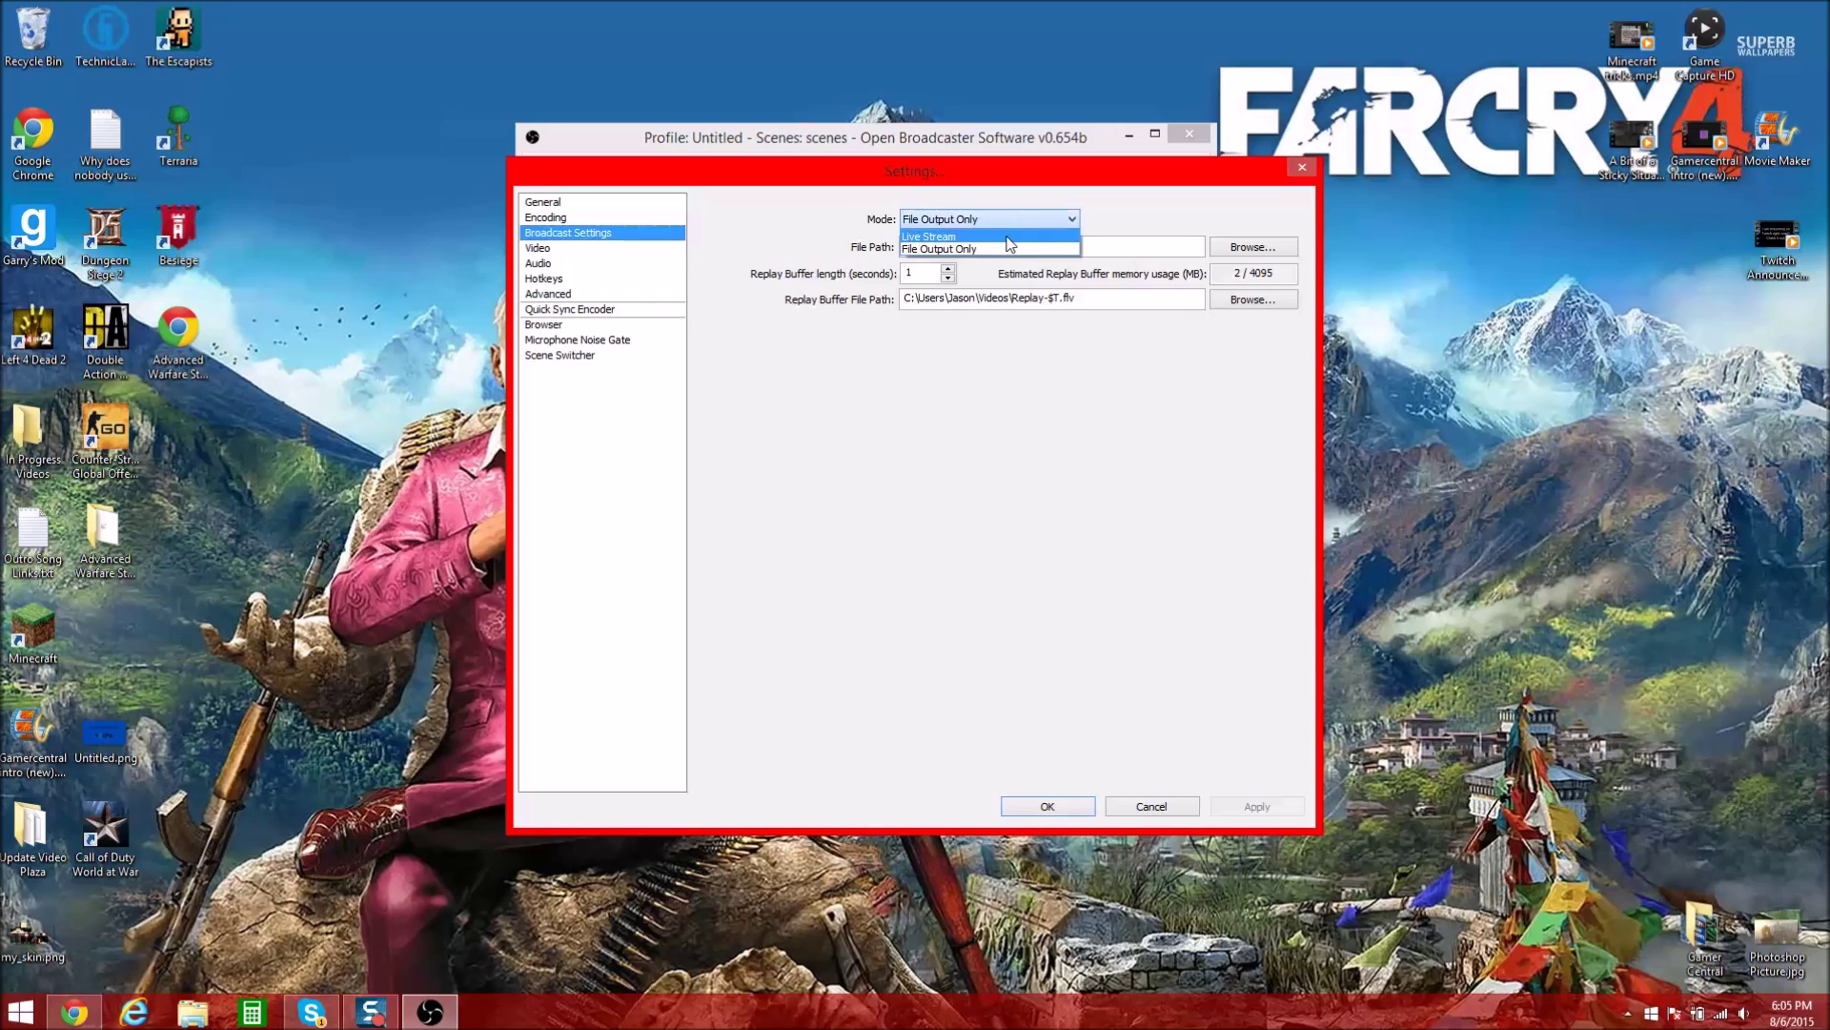
{"action": "left_click", "coordinate": [1009, 238]}
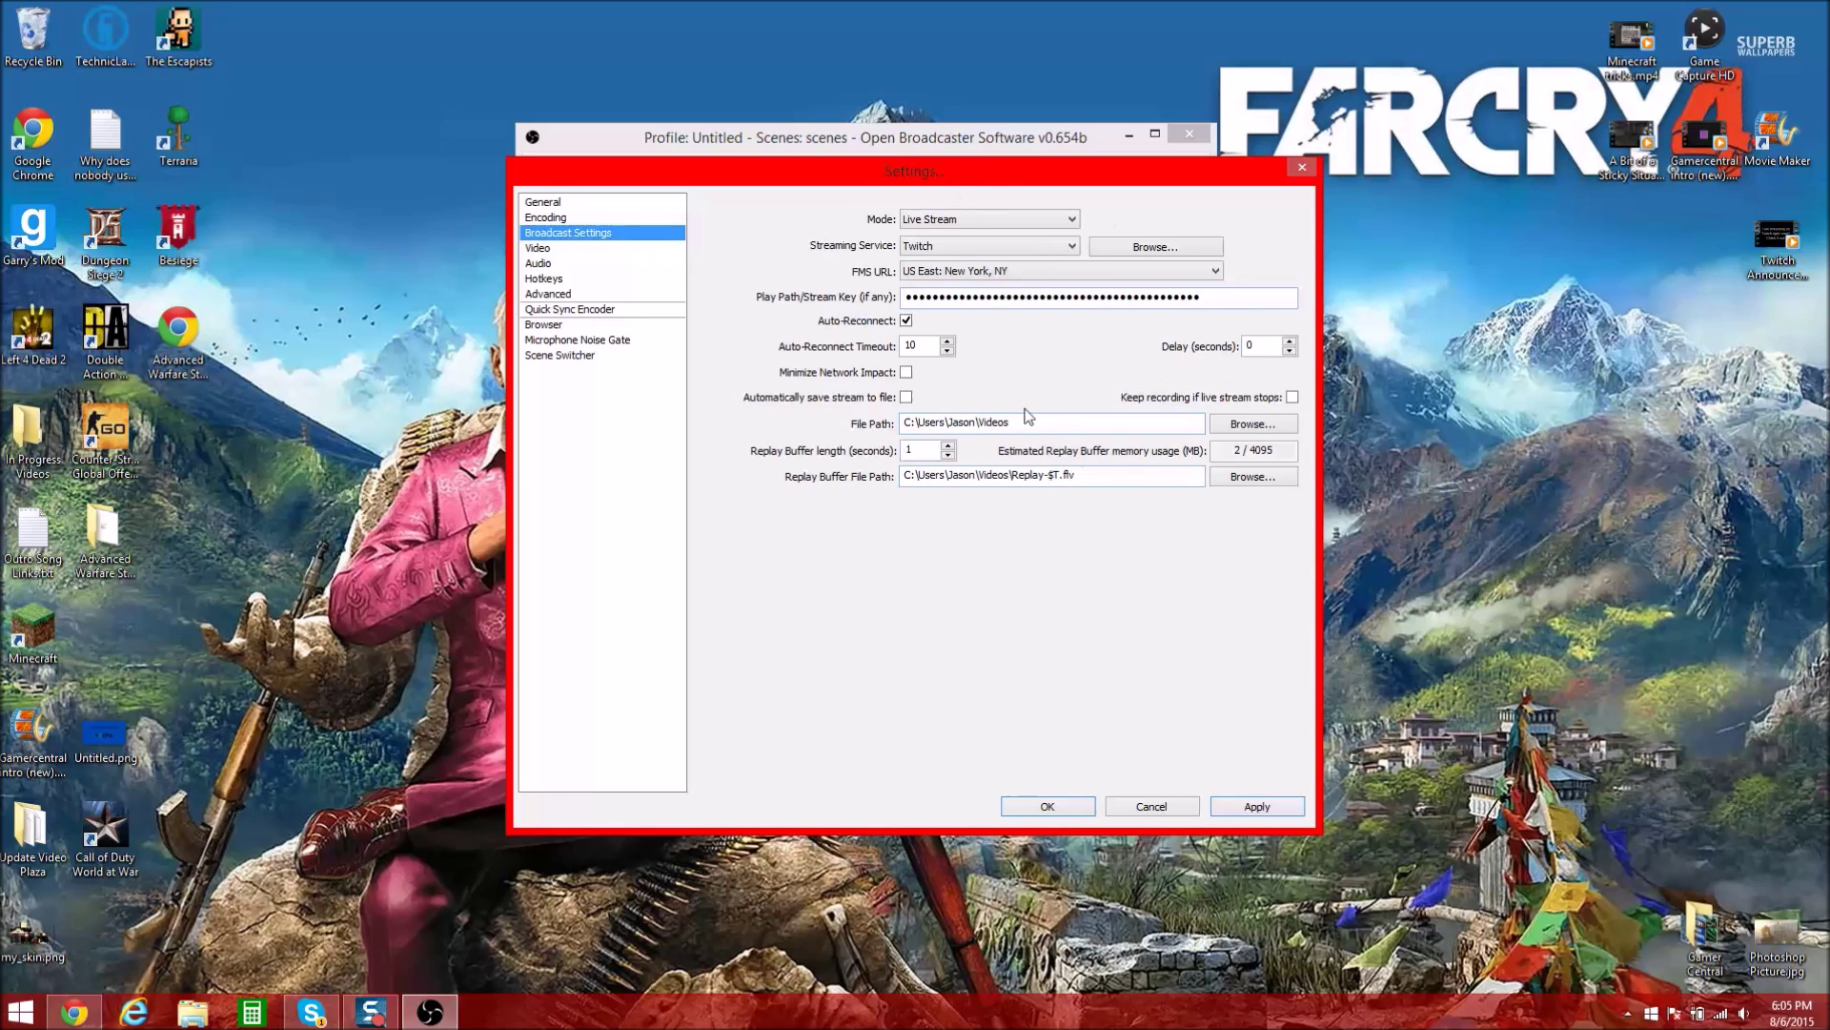
{"action": "left_click", "coordinate": [956, 271]}
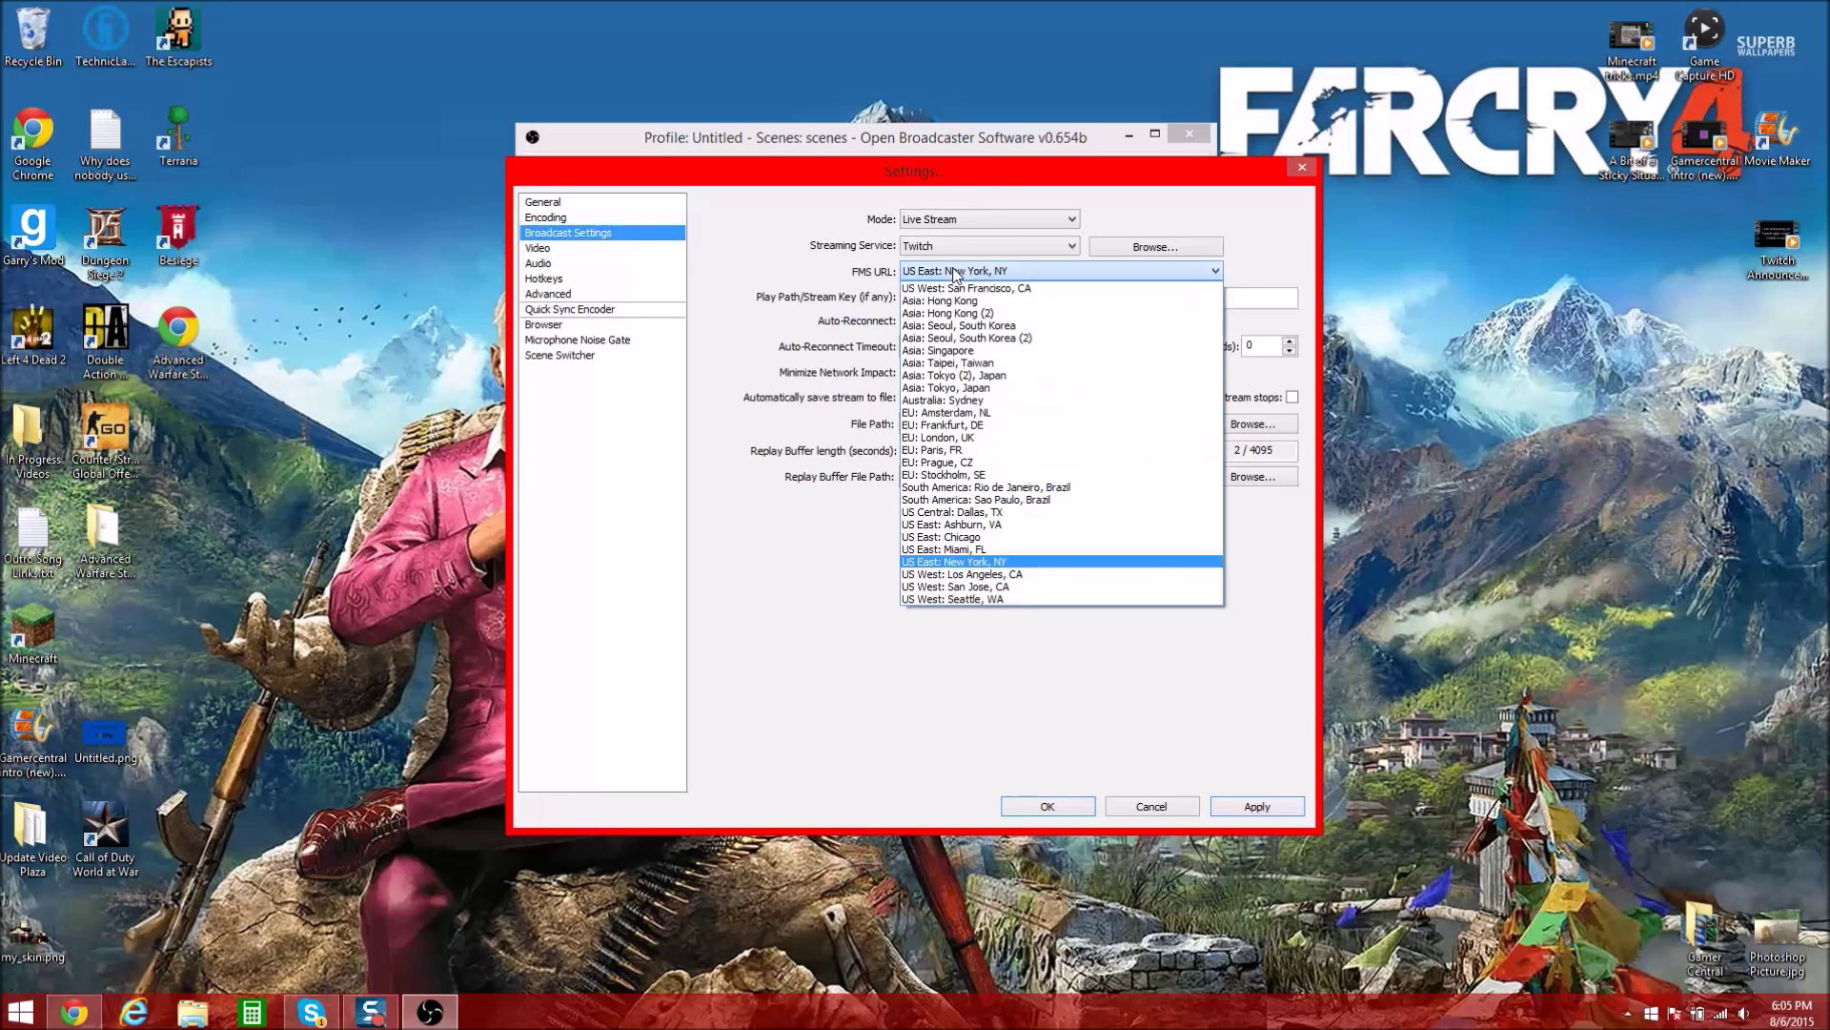
{"action": "left_click", "coordinate": [956, 271]}
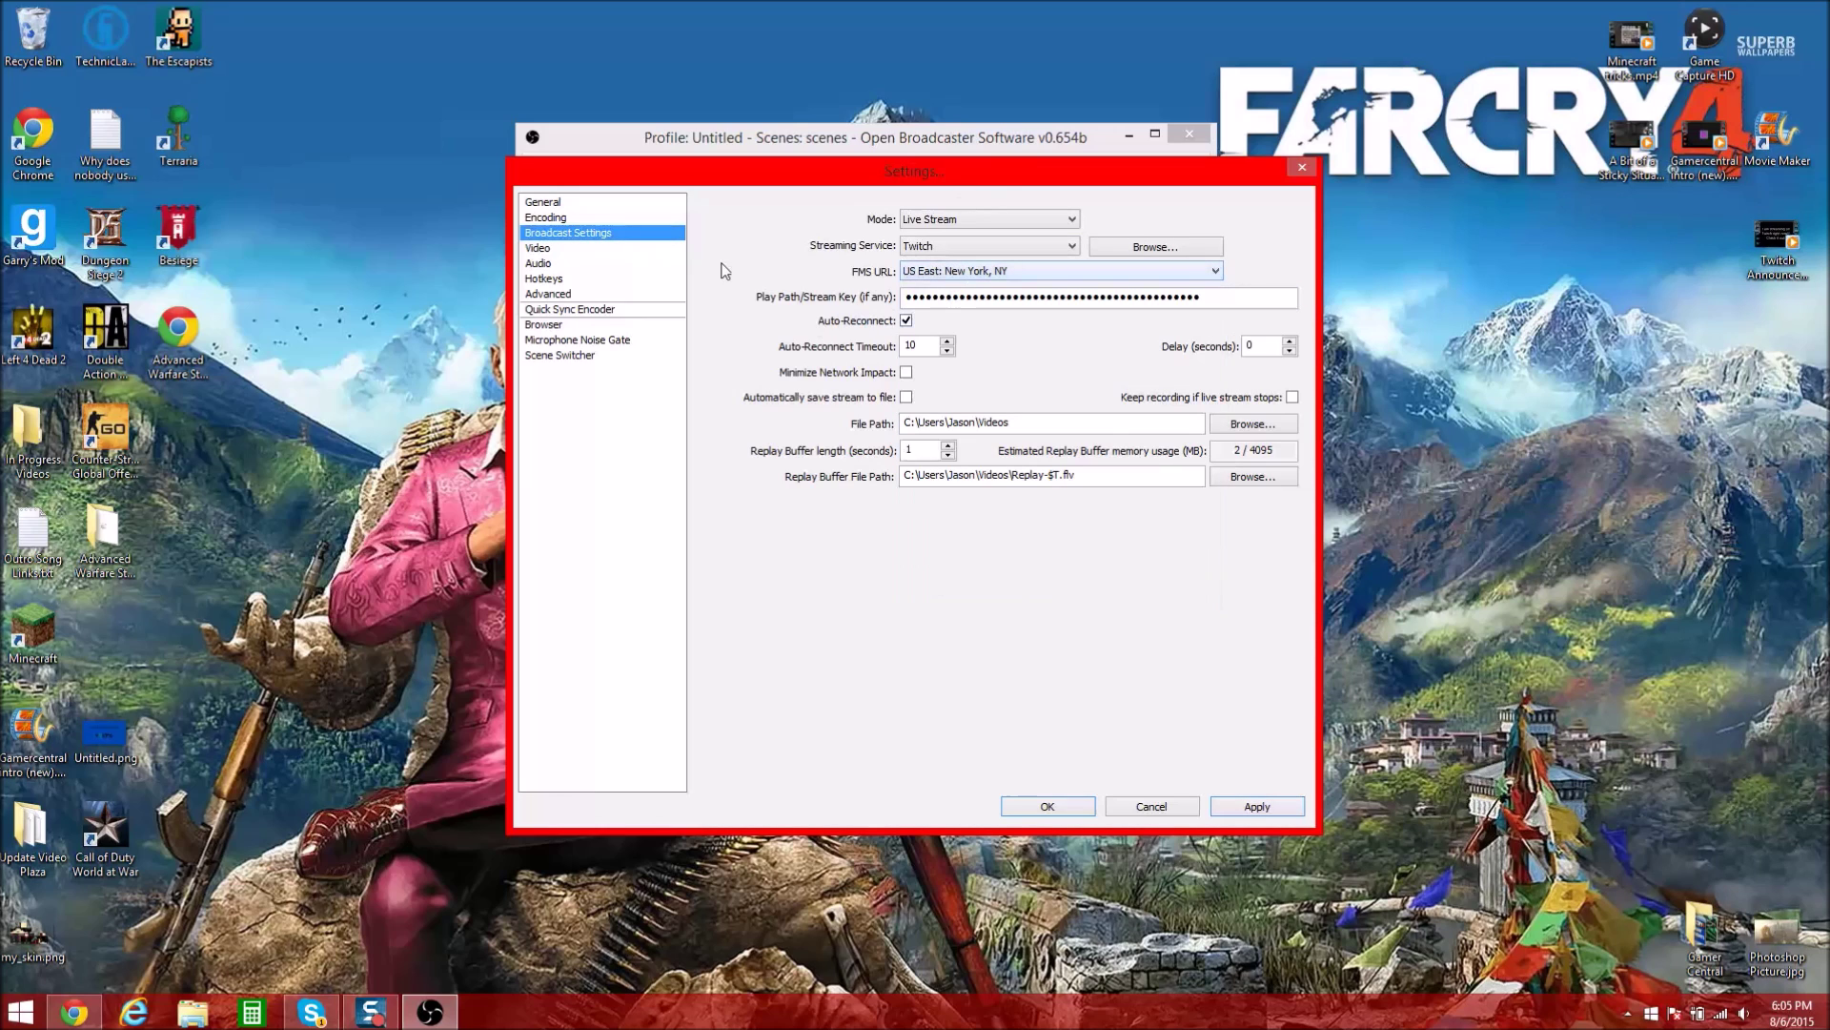
{"action": "left_click", "coordinate": [1023, 250]}
{"action": "left_click", "coordinate": [885, 249]}
{"action": "left_click", "coordinate": [536, 249]}
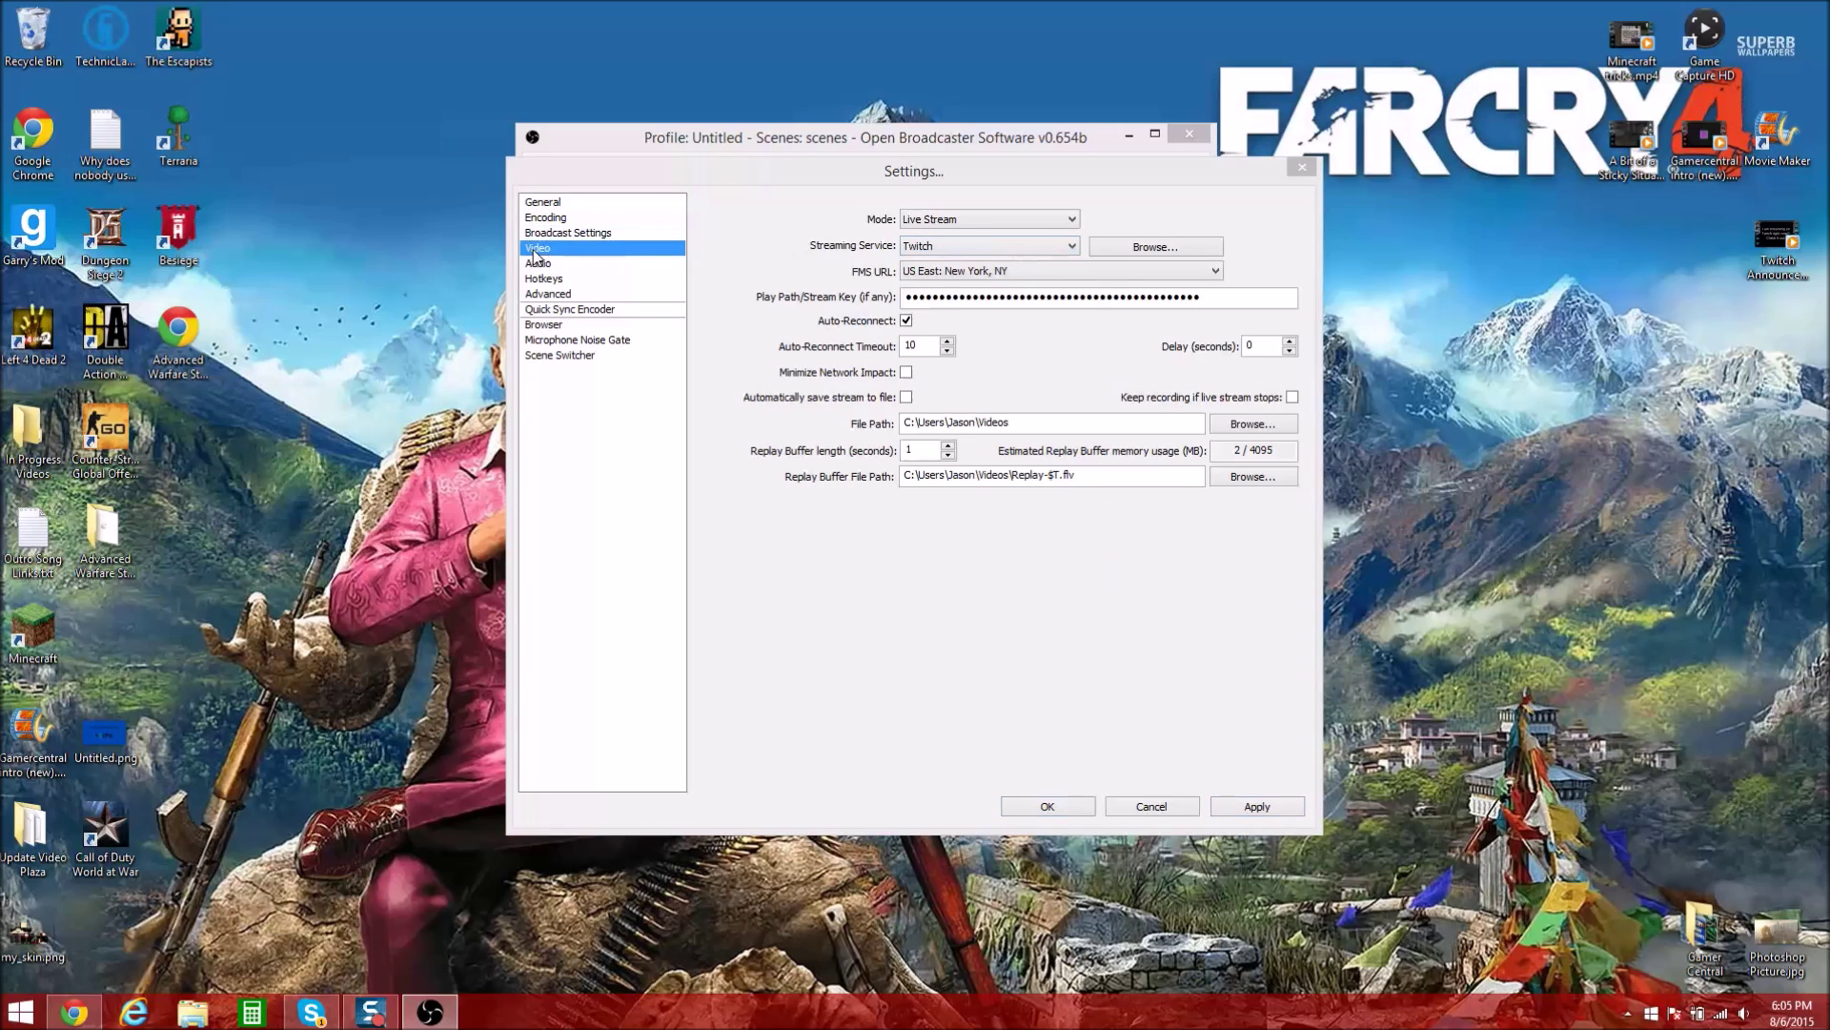
{"action": "left_click", "coordinate": [974, 572]}
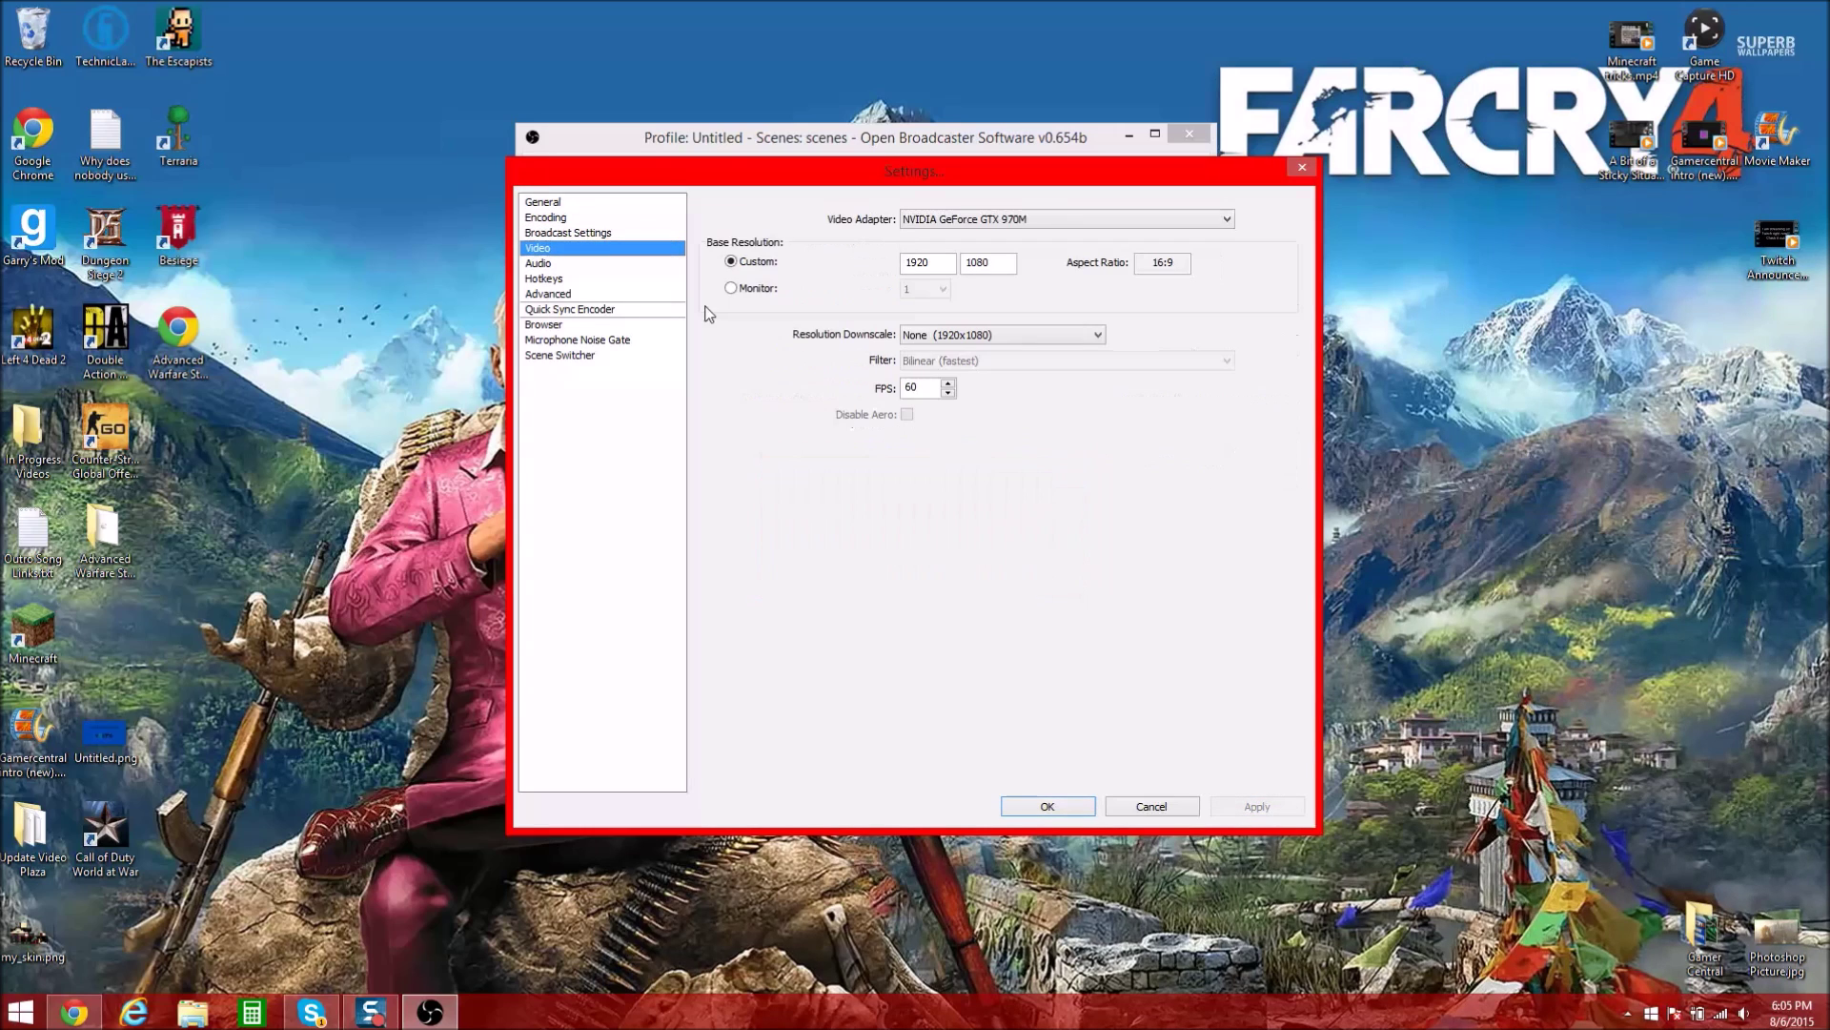
Review the Video, Audio, Hotkeys, Advanced, Quick Sync, Noise Gate and Scene Switcher pages, then press OK
{"action": "left_click", "coordinate": [549, 233]}
{"action": "left_click", "coordinate": [549, 247]}
{"action": "left_click", "coordinate": [564, 264]}
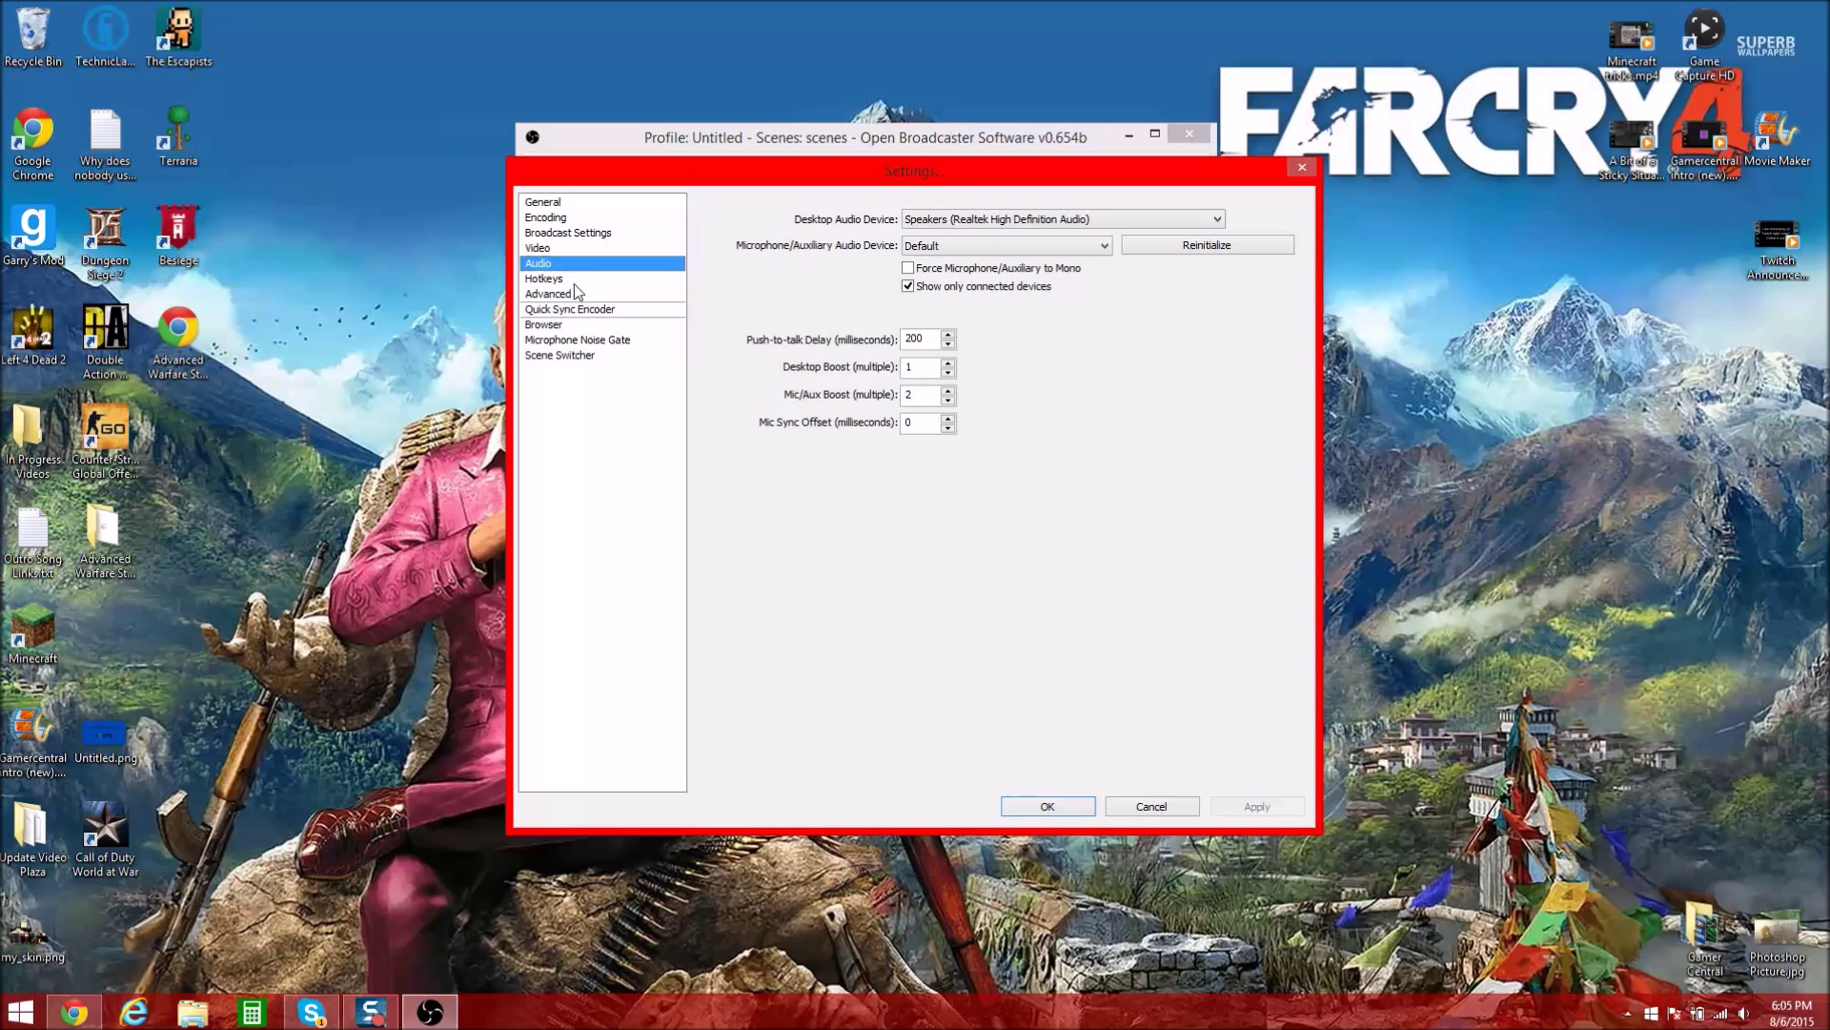
{"action": "left_click", "coordinate": [572, 279]}
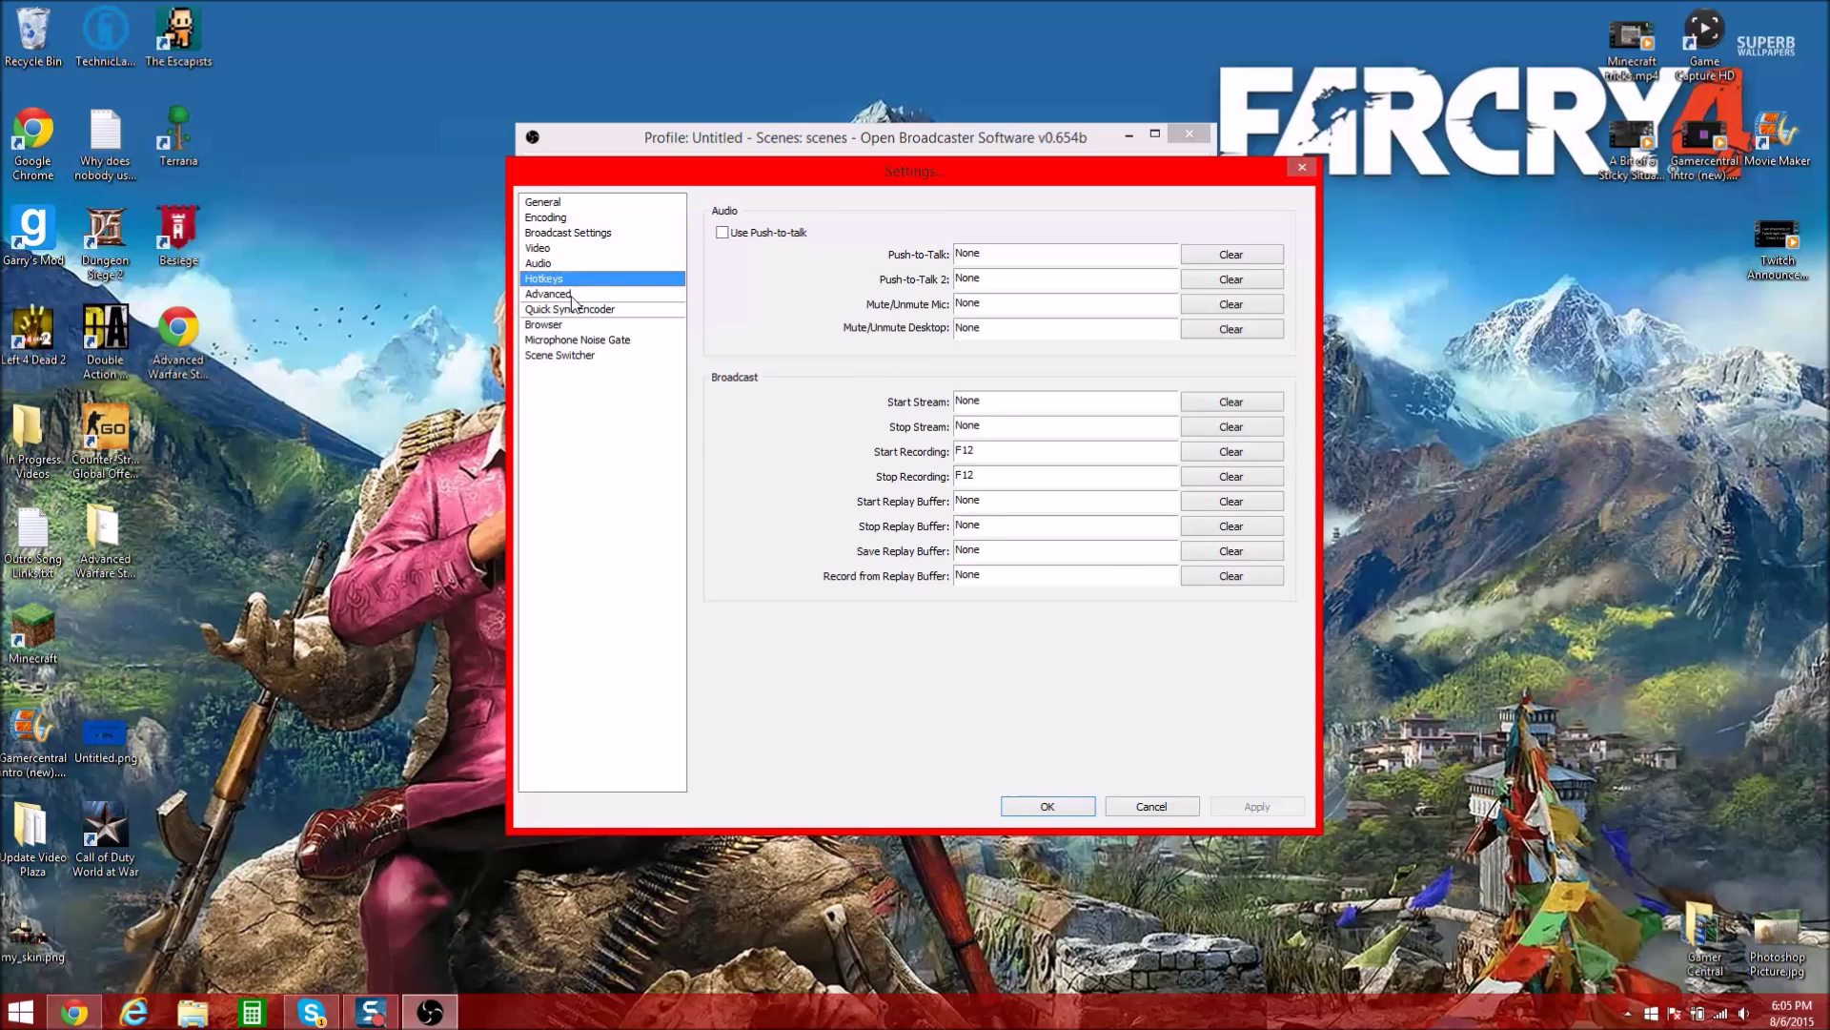
{"action": "left_click", "coordinate": [573, 294]}
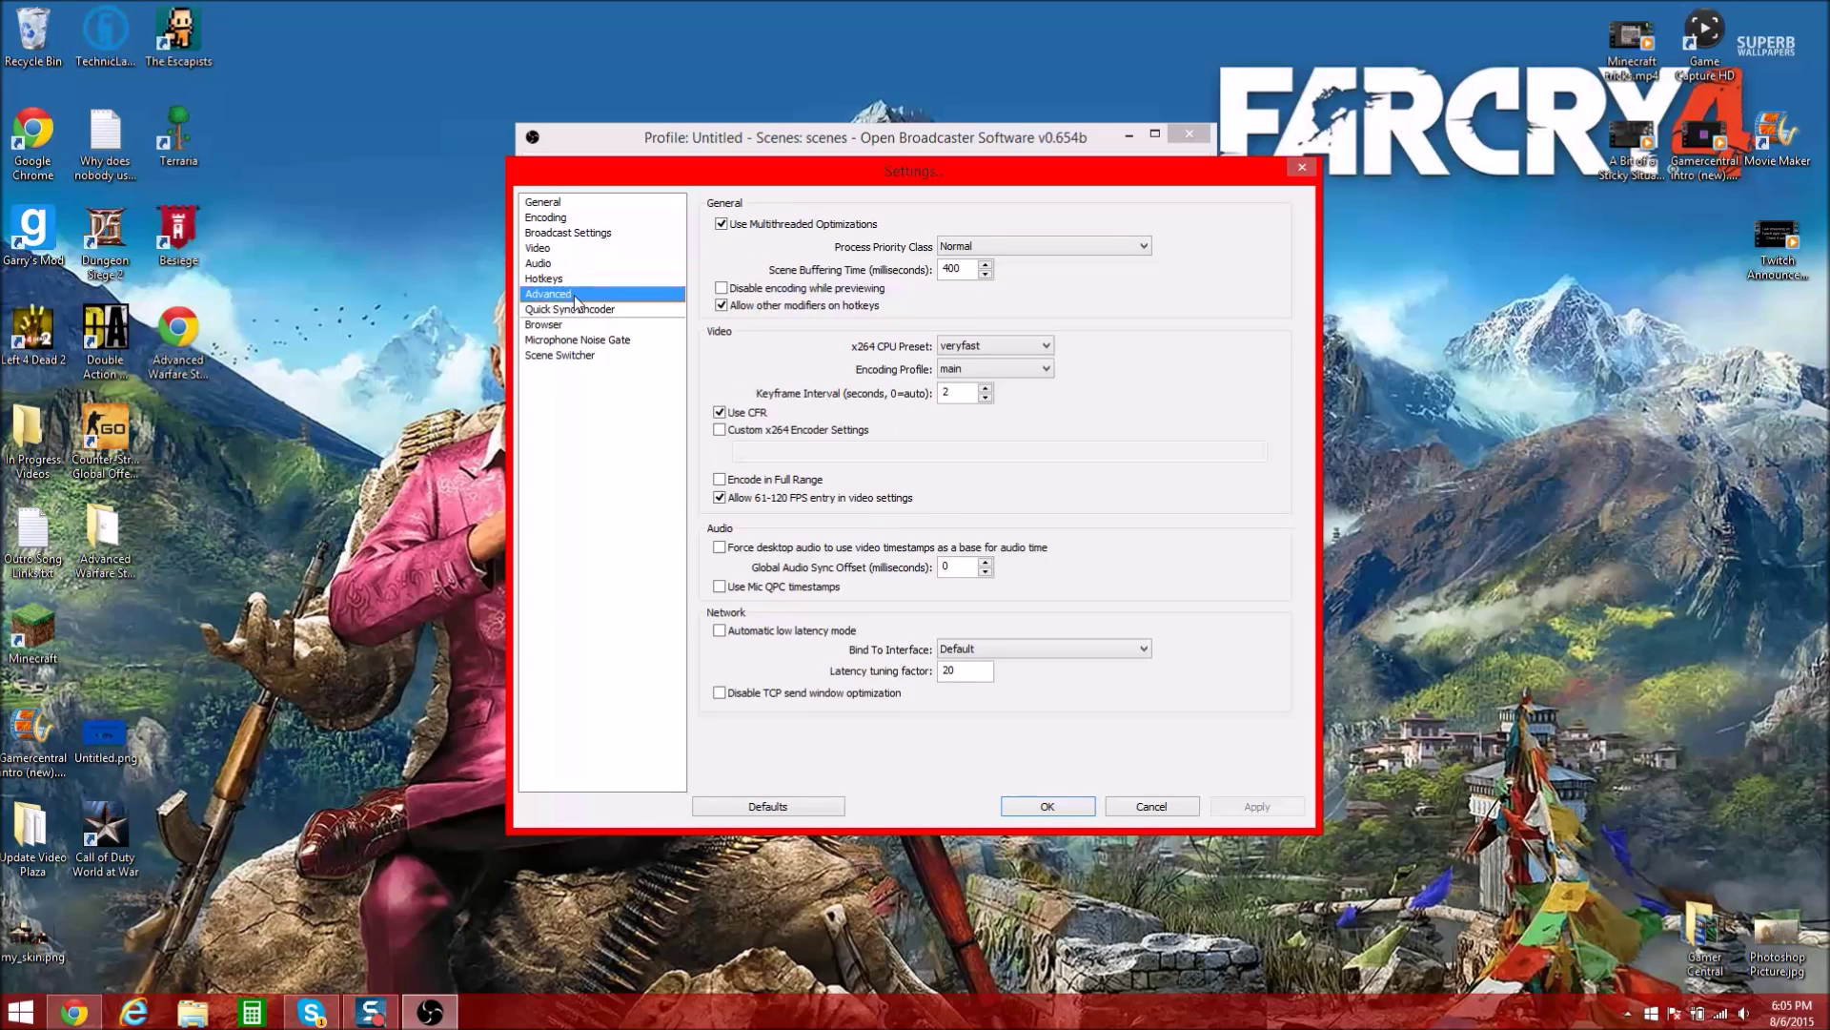
{"action": "left_click", "coordinate": [598, 309]}
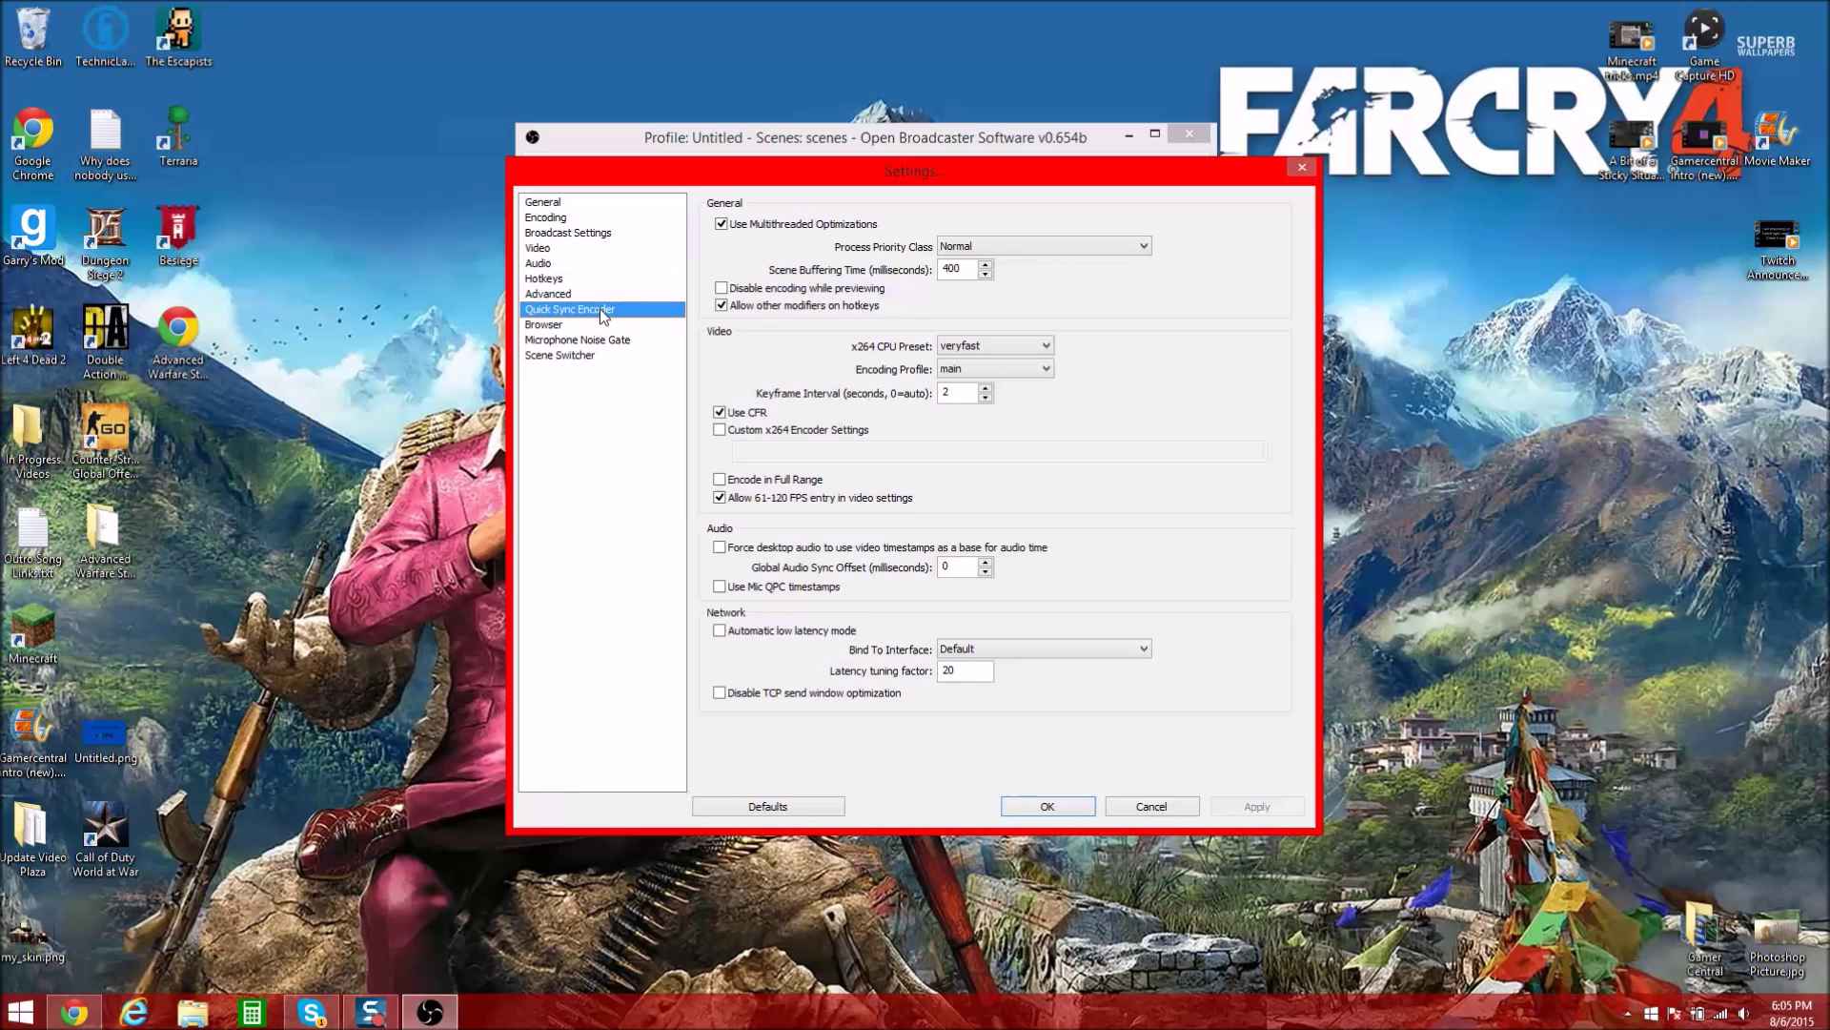
{"action": "left_click", "coordinate": [607, 339]}
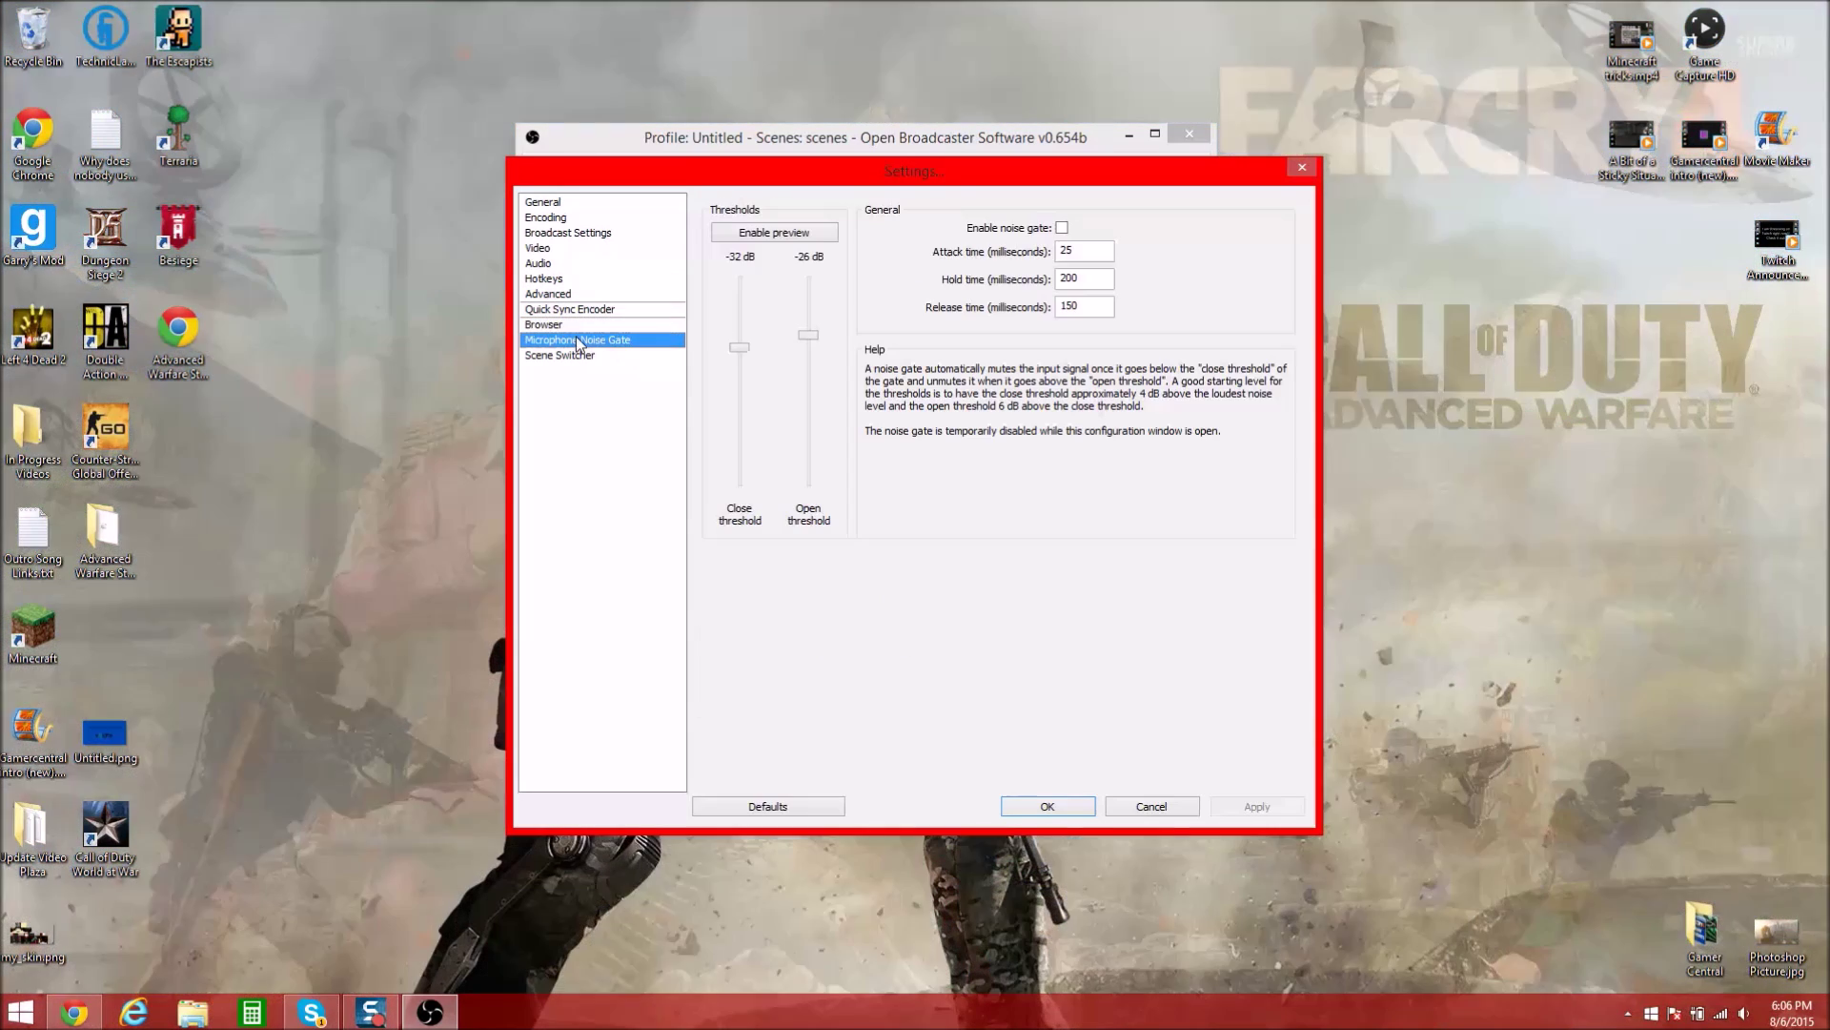
{"action": "left_click", "coordinate": [579, 357]}
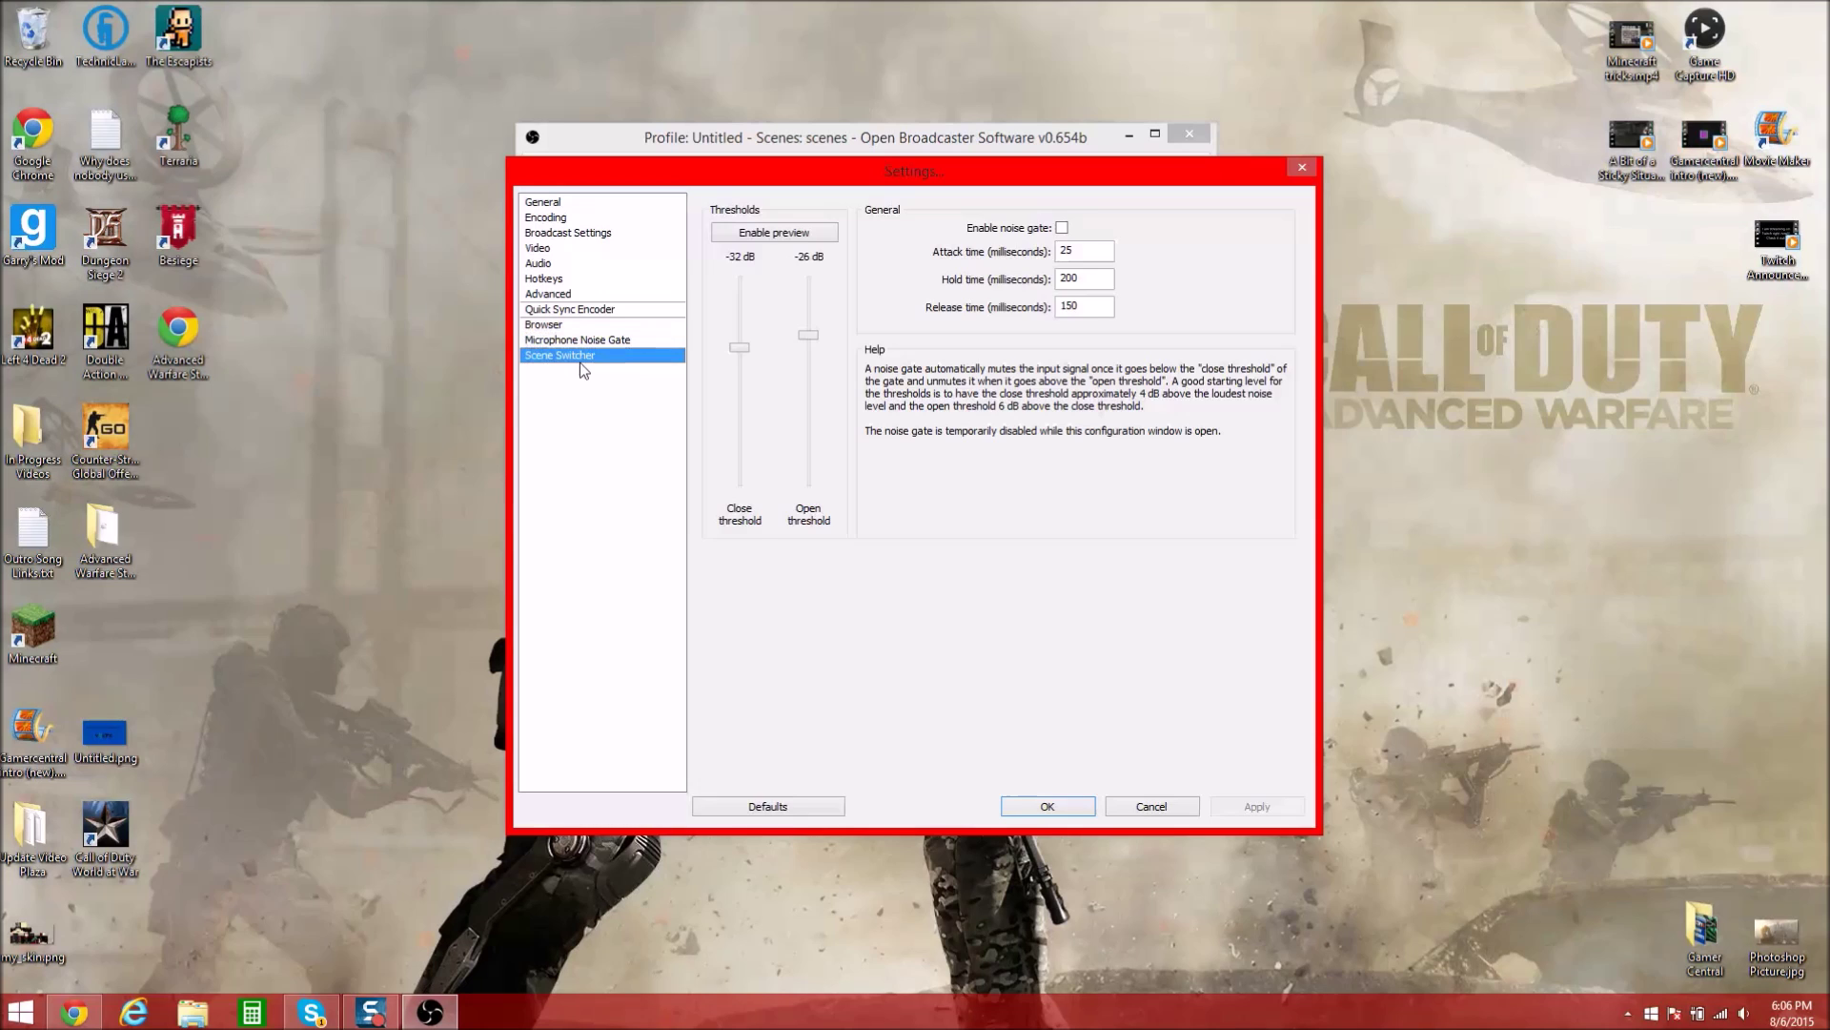
{"action": "left_click", "coordinate": [1084, 808]}
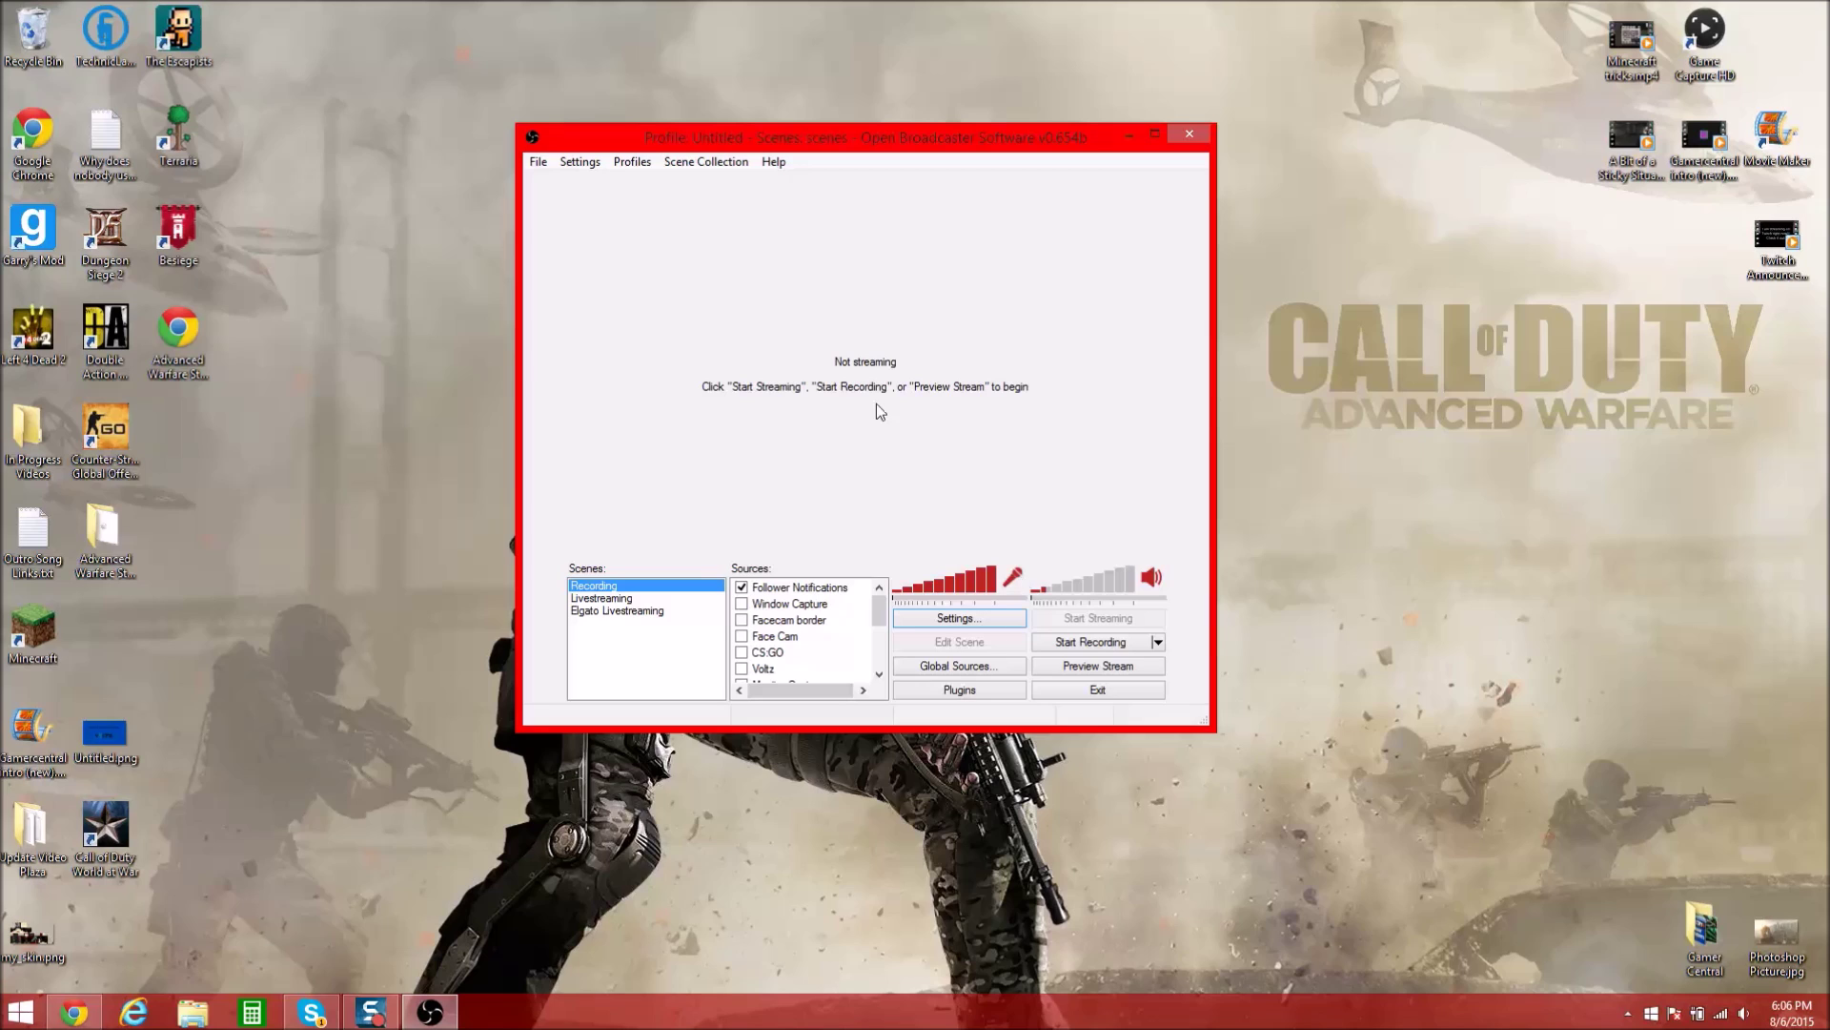
Create an empty scene named 'Tutorial' and launch Minecraft from the desktop
{"action": "right_click", "coordinate": [629, 672]}
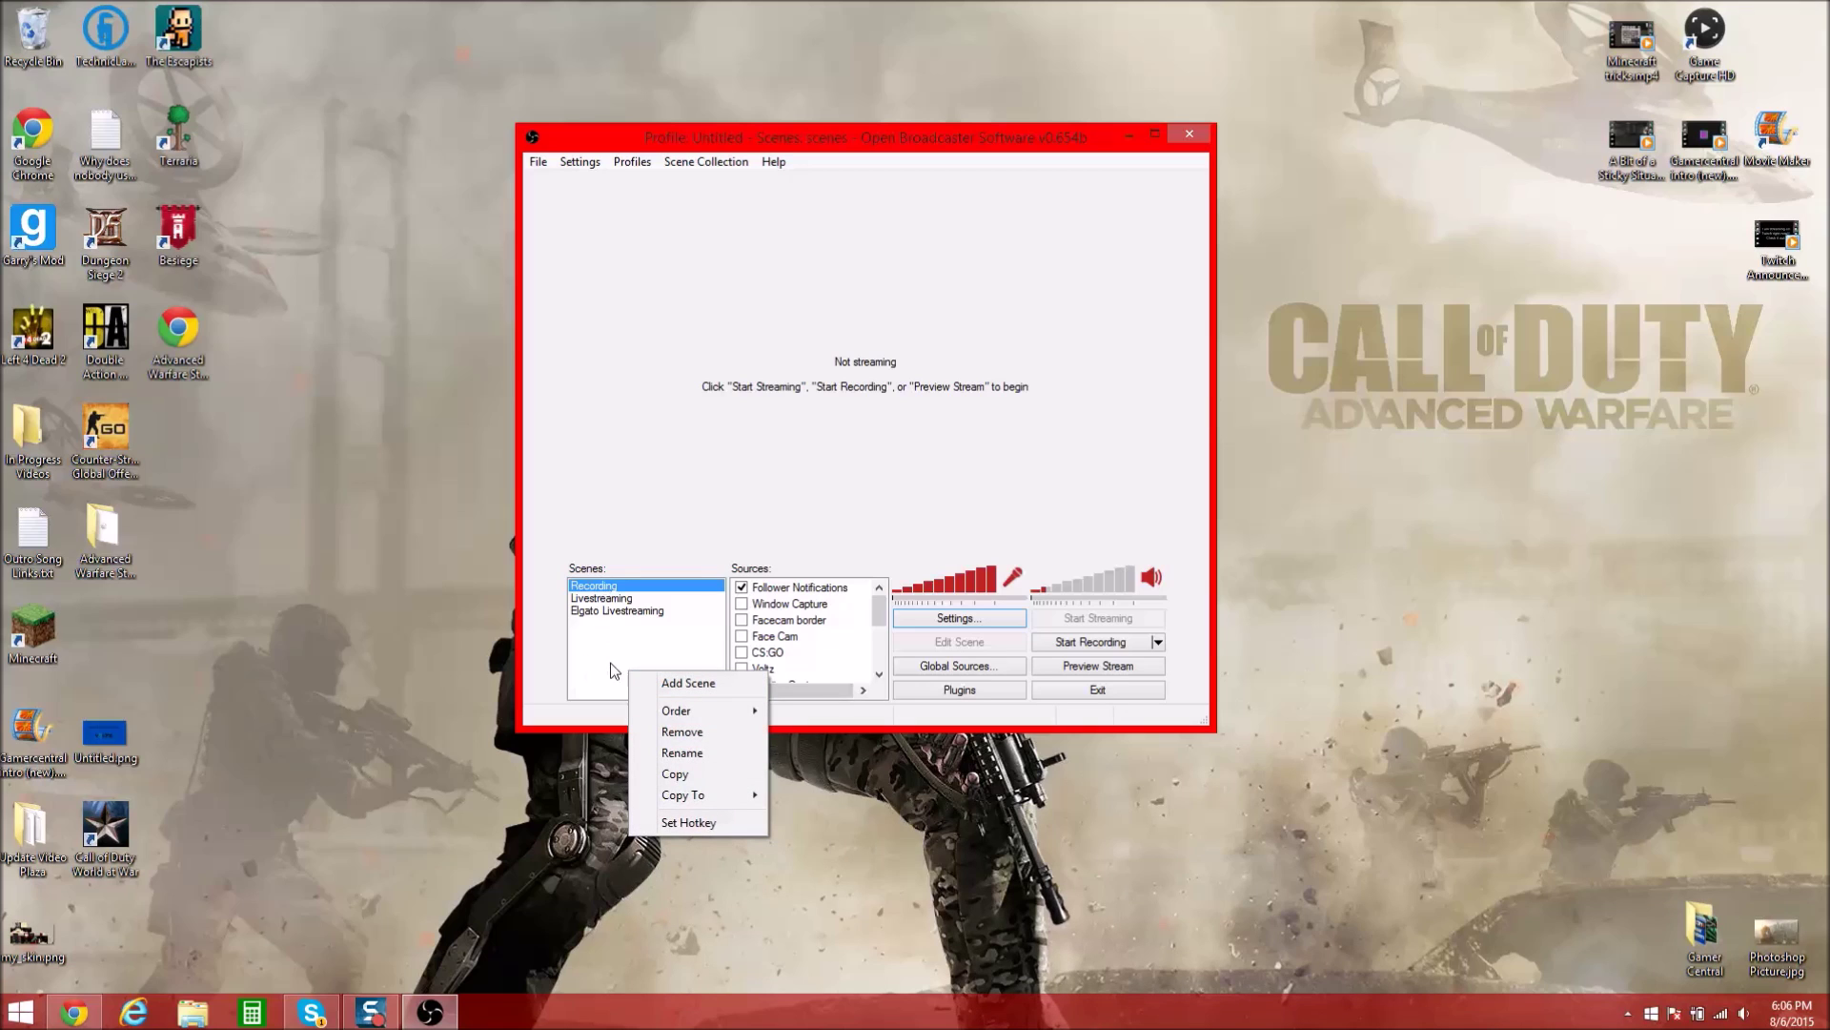
{"action": "left_click", "coordinate": [674, 683]}
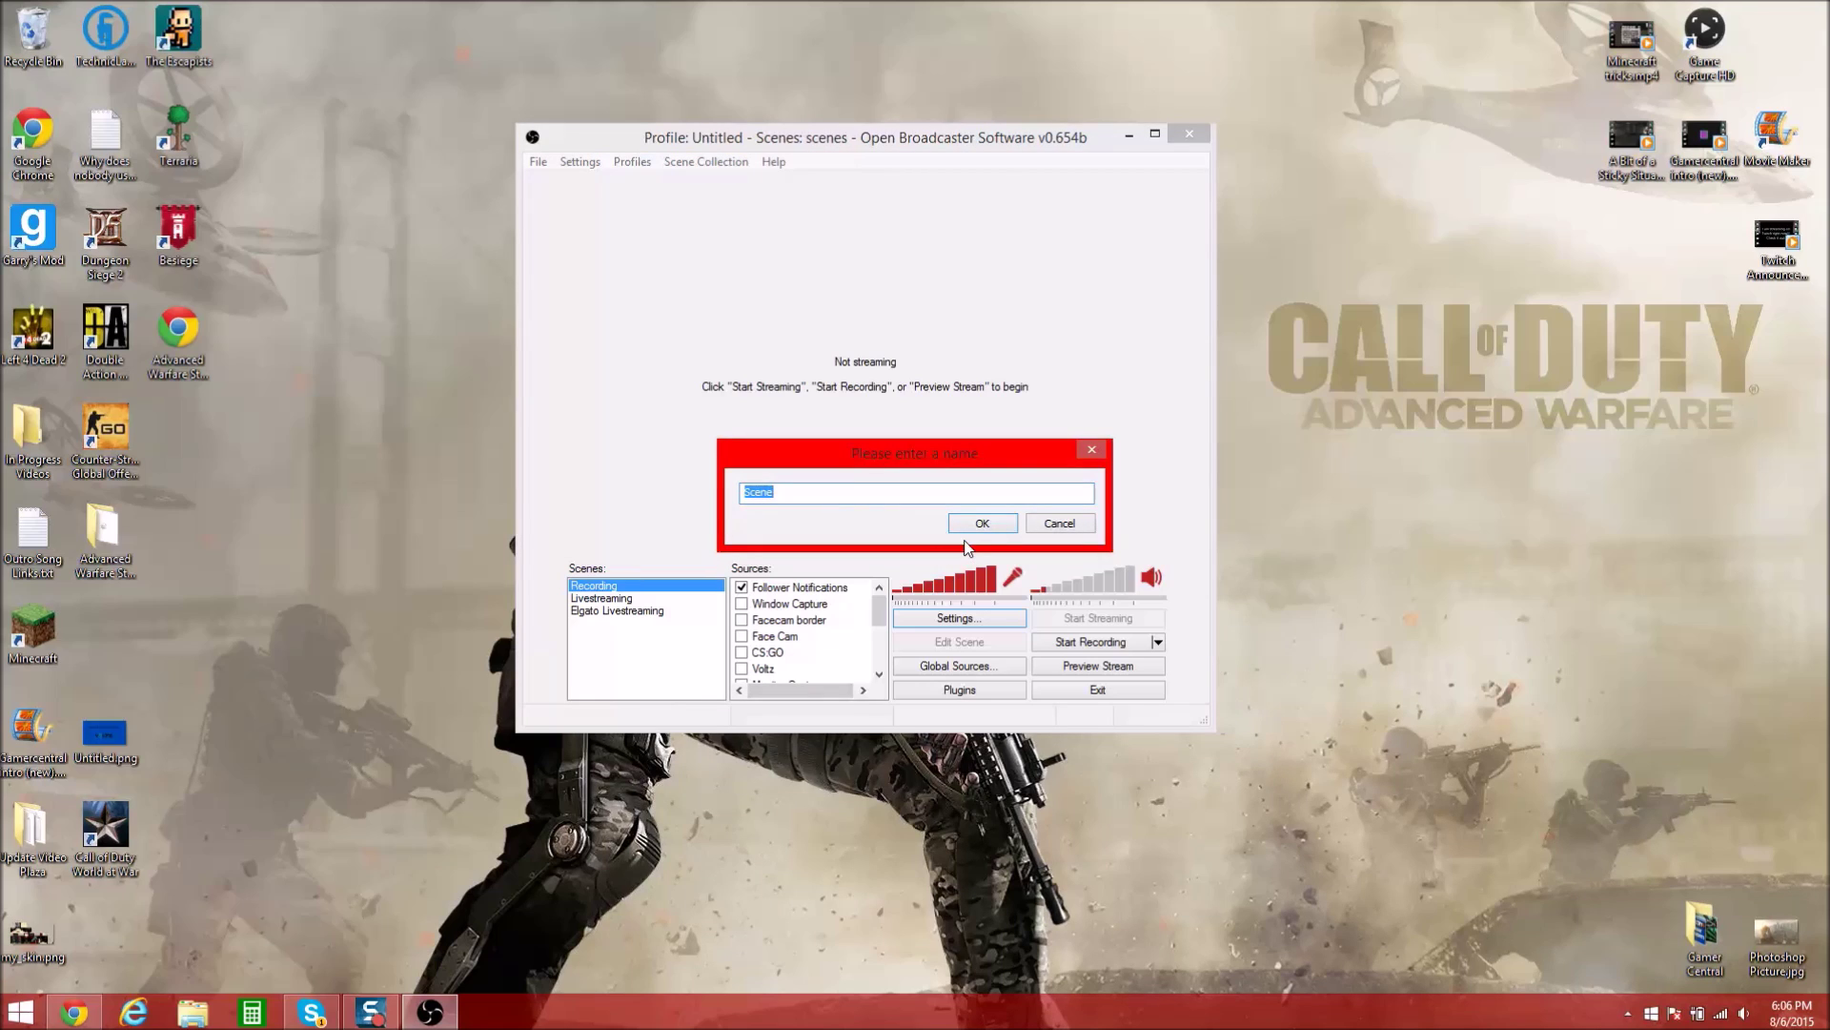
{"action": "type", "text": "Tutorial"}
{"action": "key", "text": "Return"}
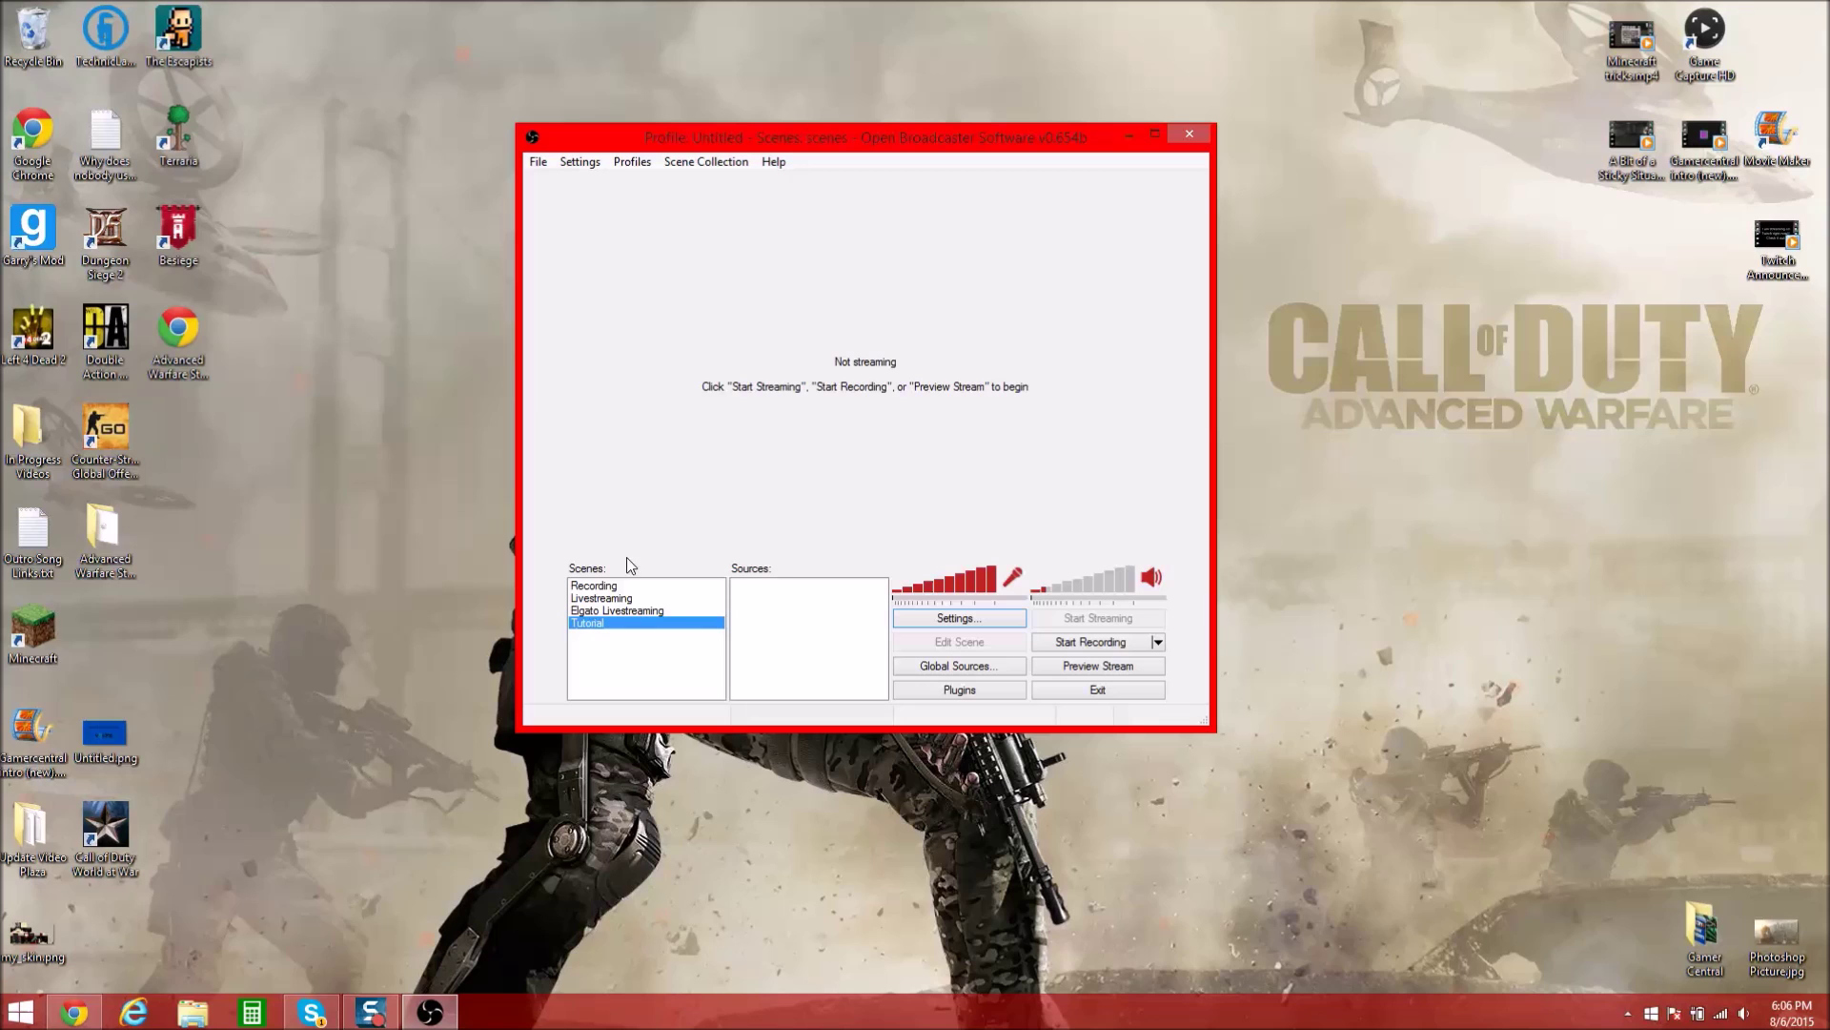
{"action": "double_click", "coordinate": [50, 621]}
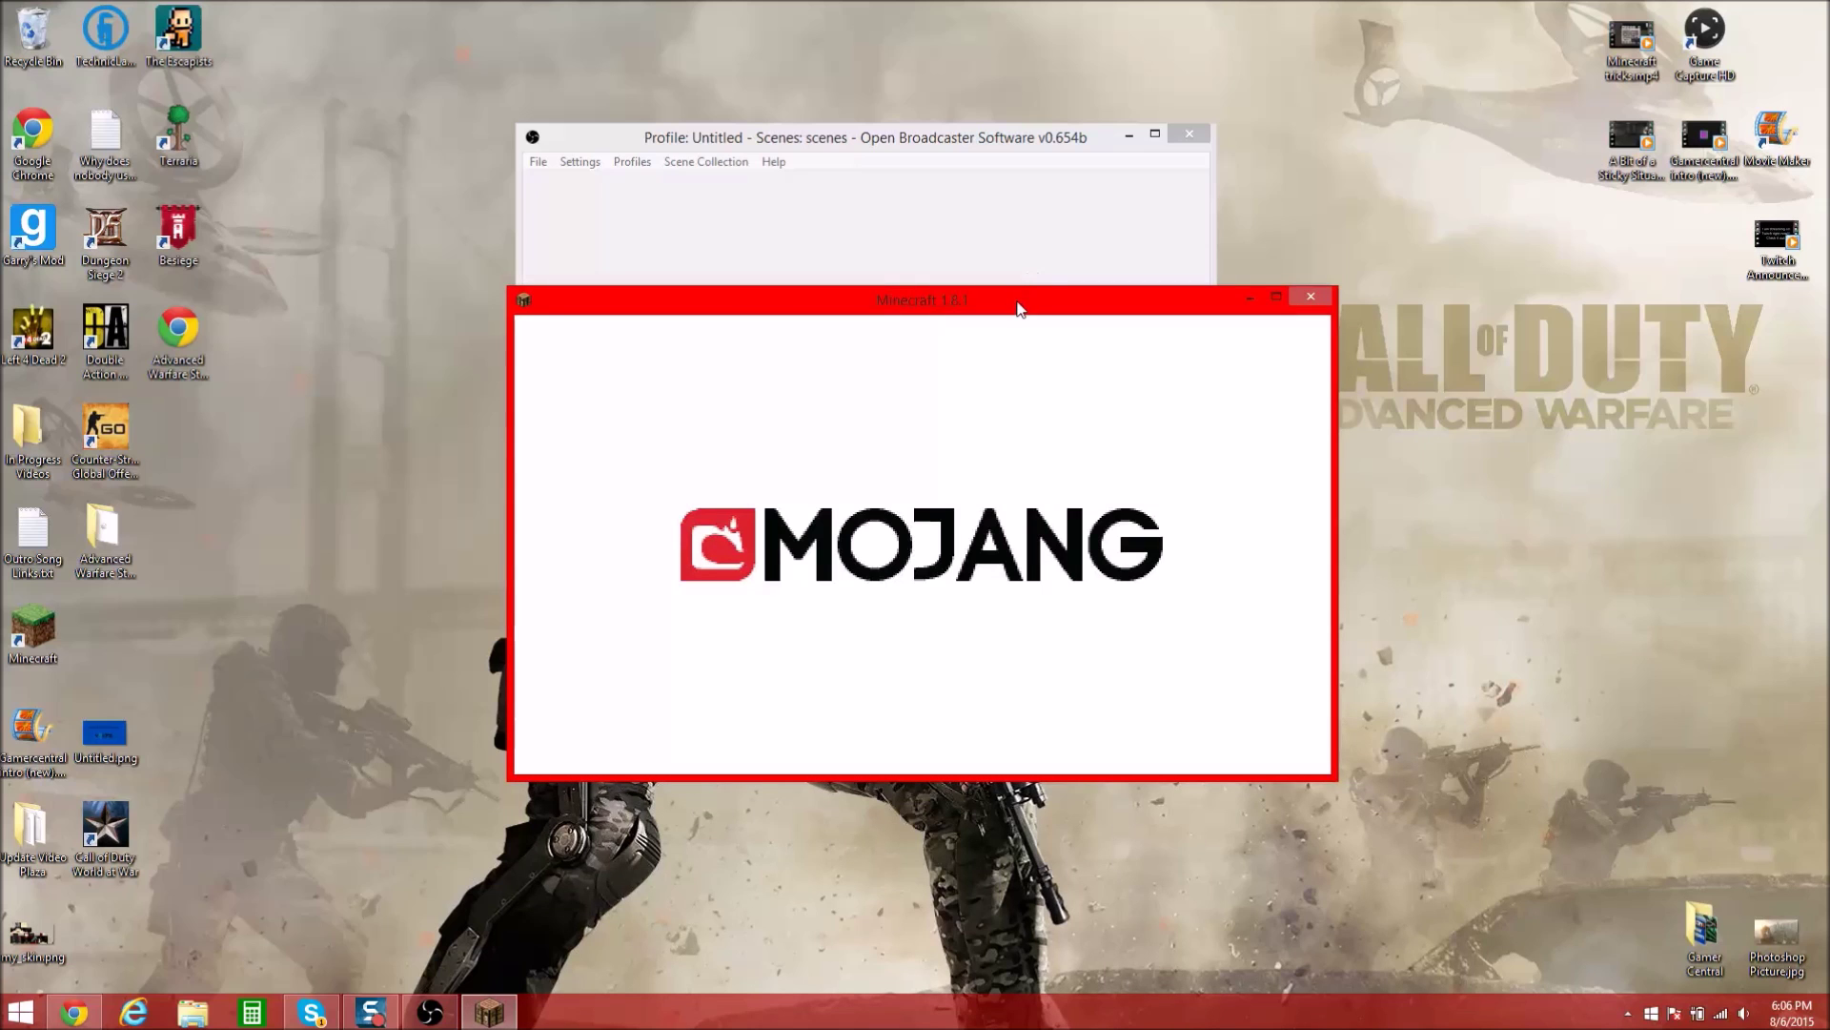
Maximize Minecraft, then add a Game Capture source named 'Minecraft' in OBS
{"action": "left_click_drag", "start_coordinate": [1029, 300], "coordinate": [895, 11]}
{"action": "left_click", "coordinate": [430, 1011]}
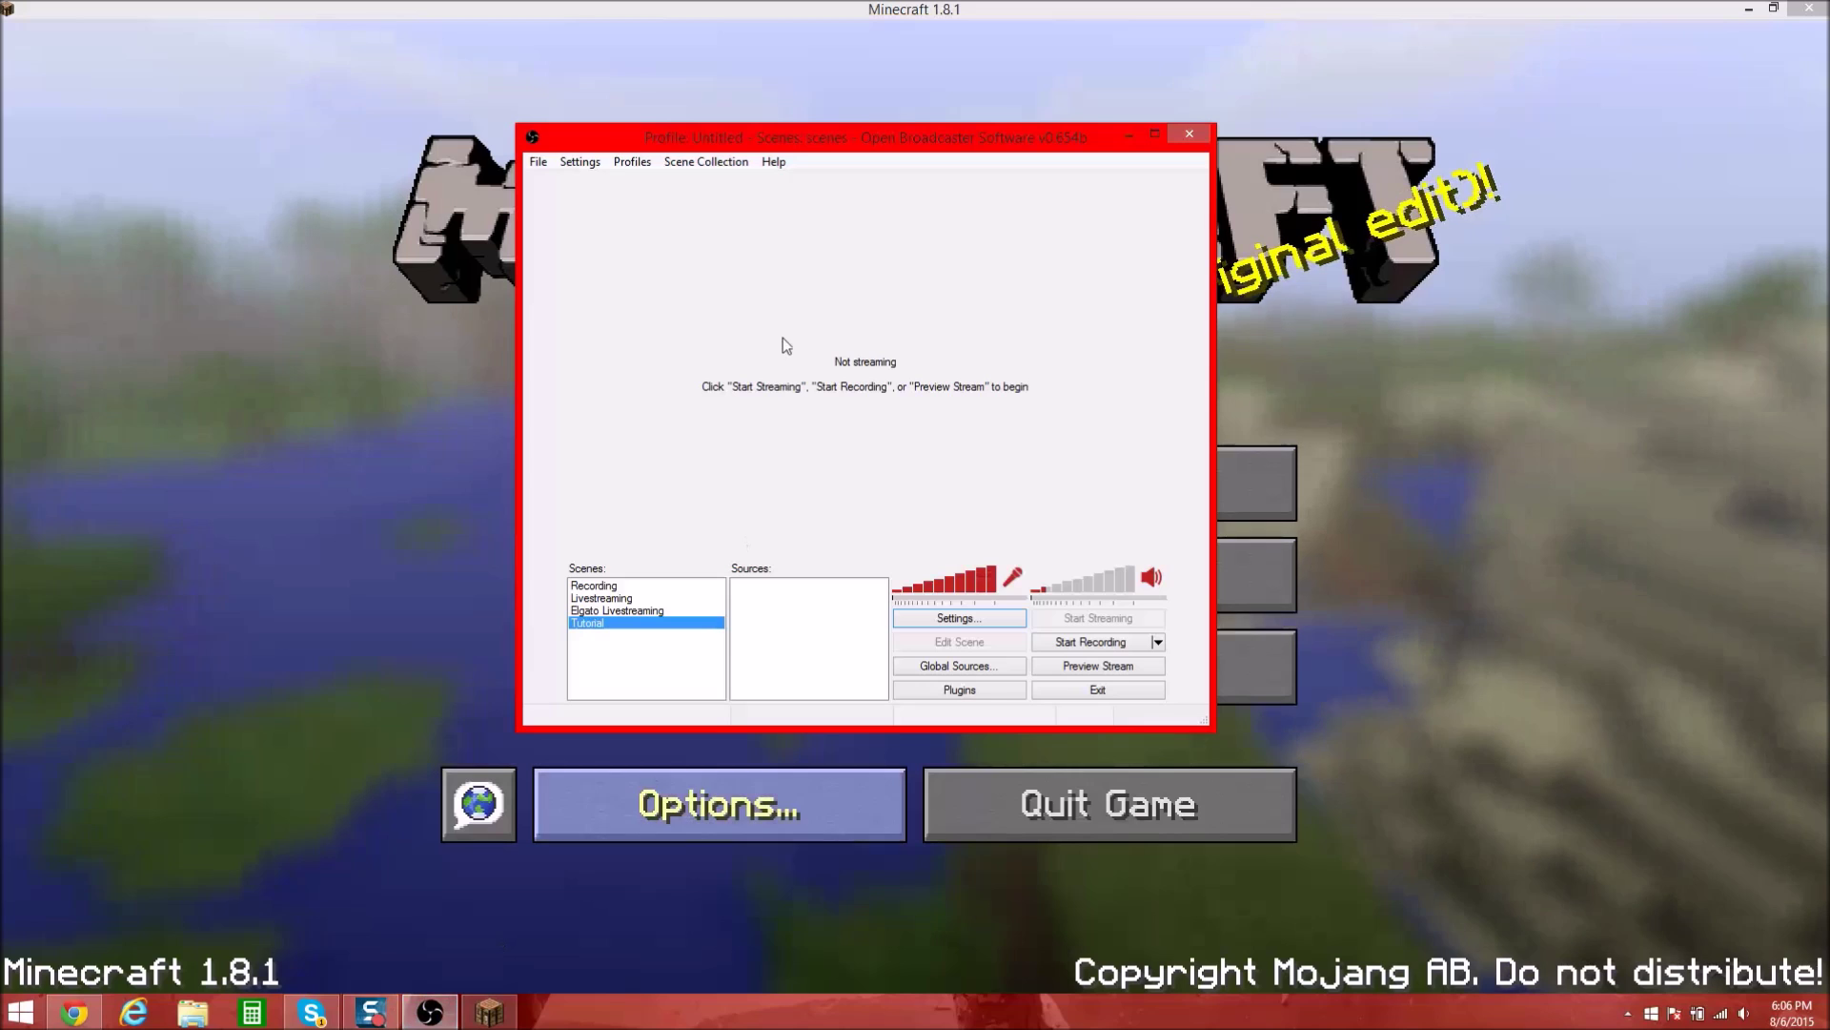
{"action": "left_click_drag", "start_coordinate": [1140, 276], "coordinate": [1215, 315]}
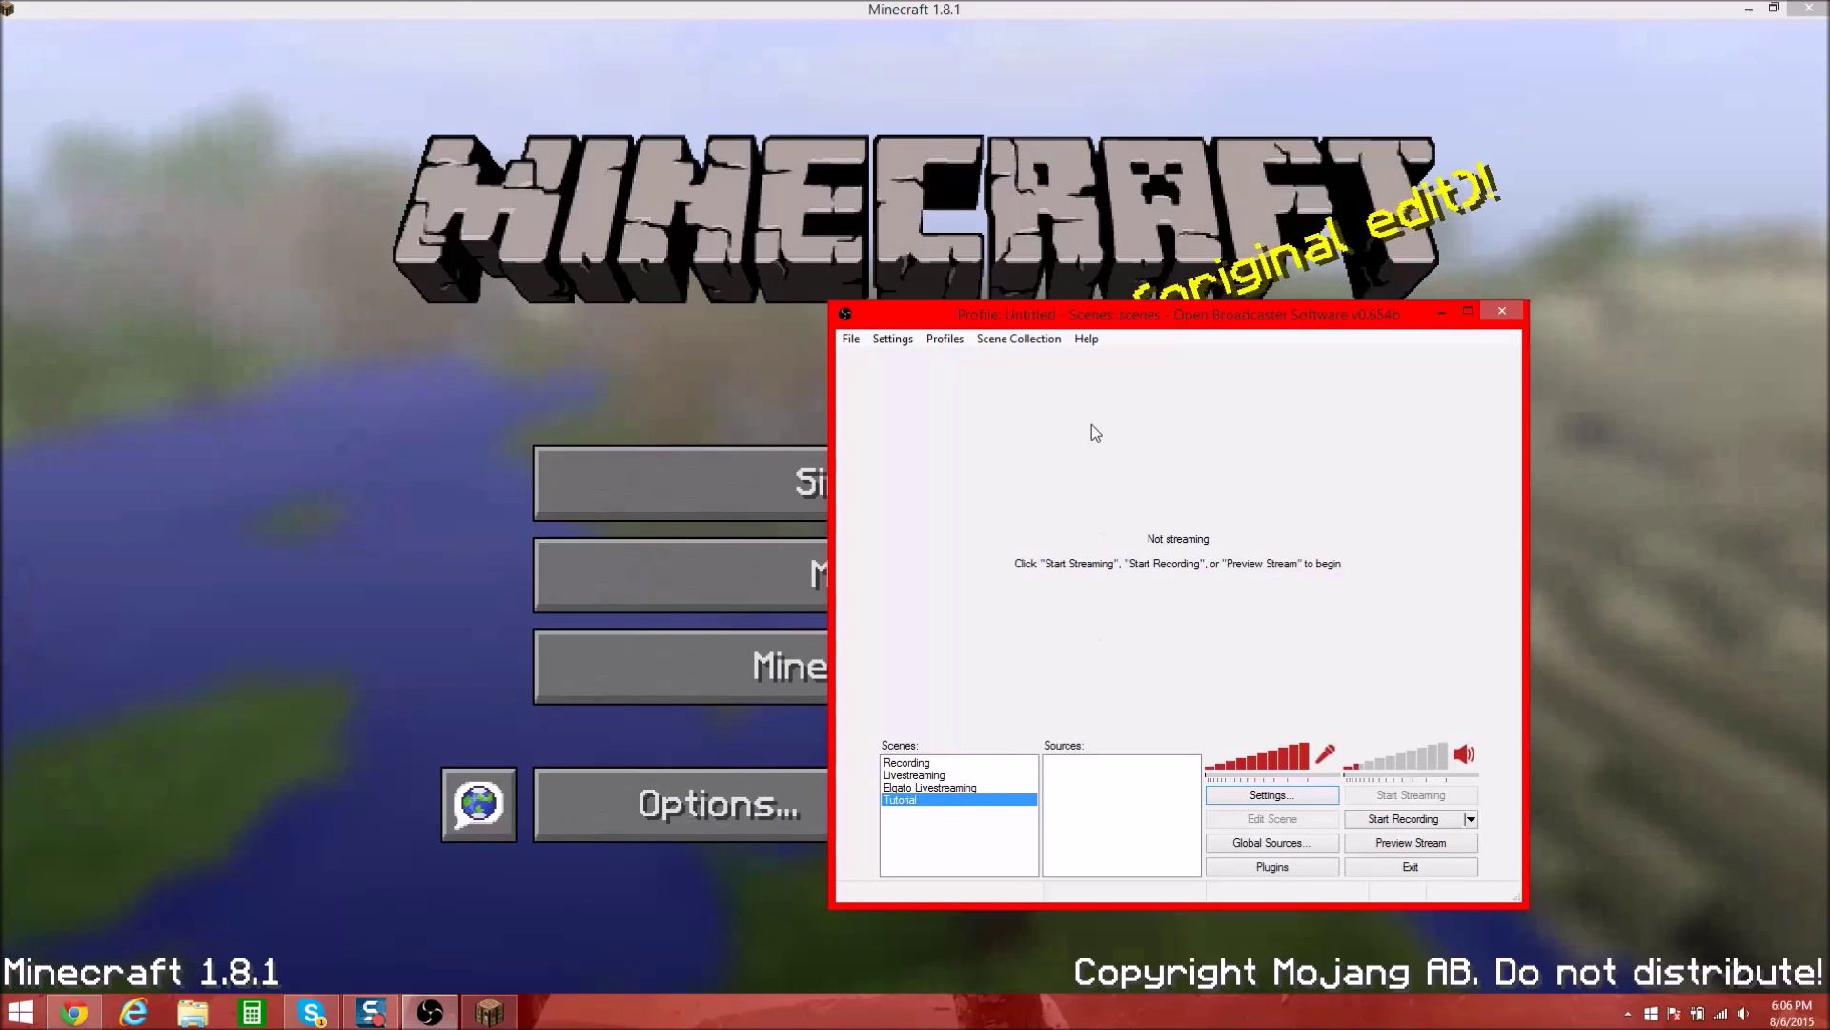
{"action": "right_click", "coordinate": [1102, 802]}
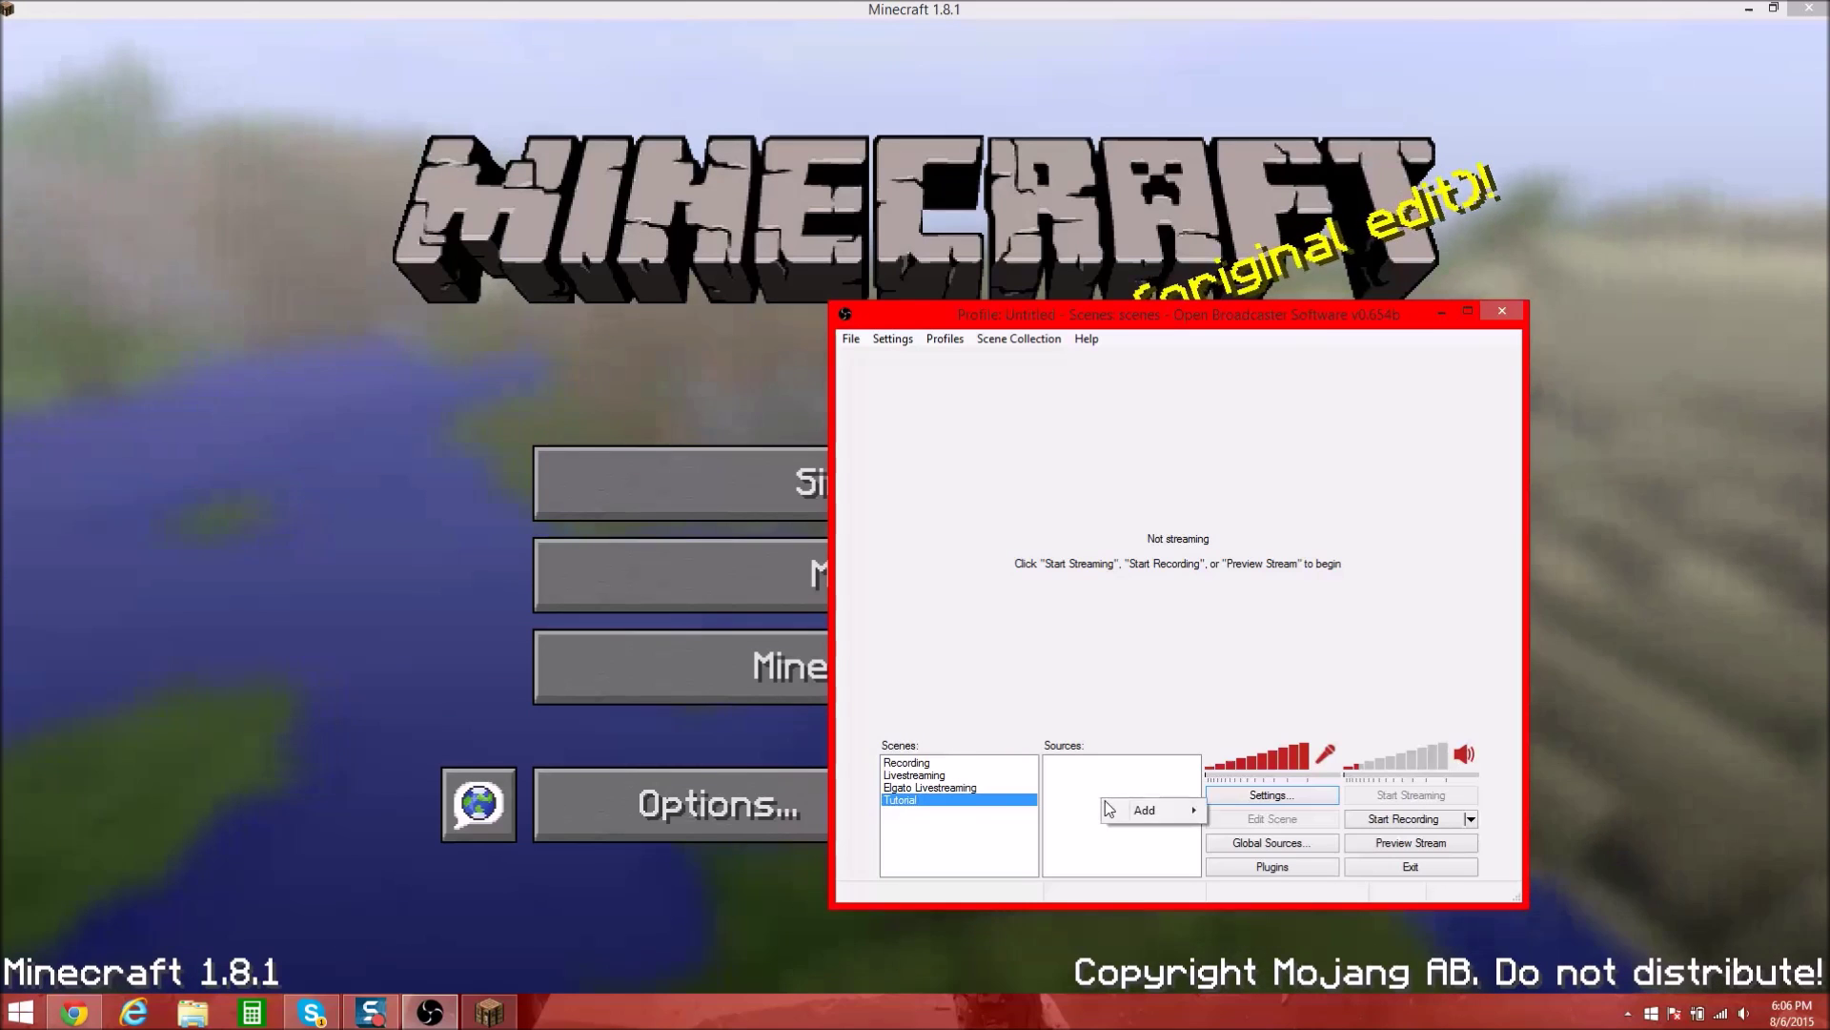
{"action": "mouse_move", "coordinate": [1123, 810]}
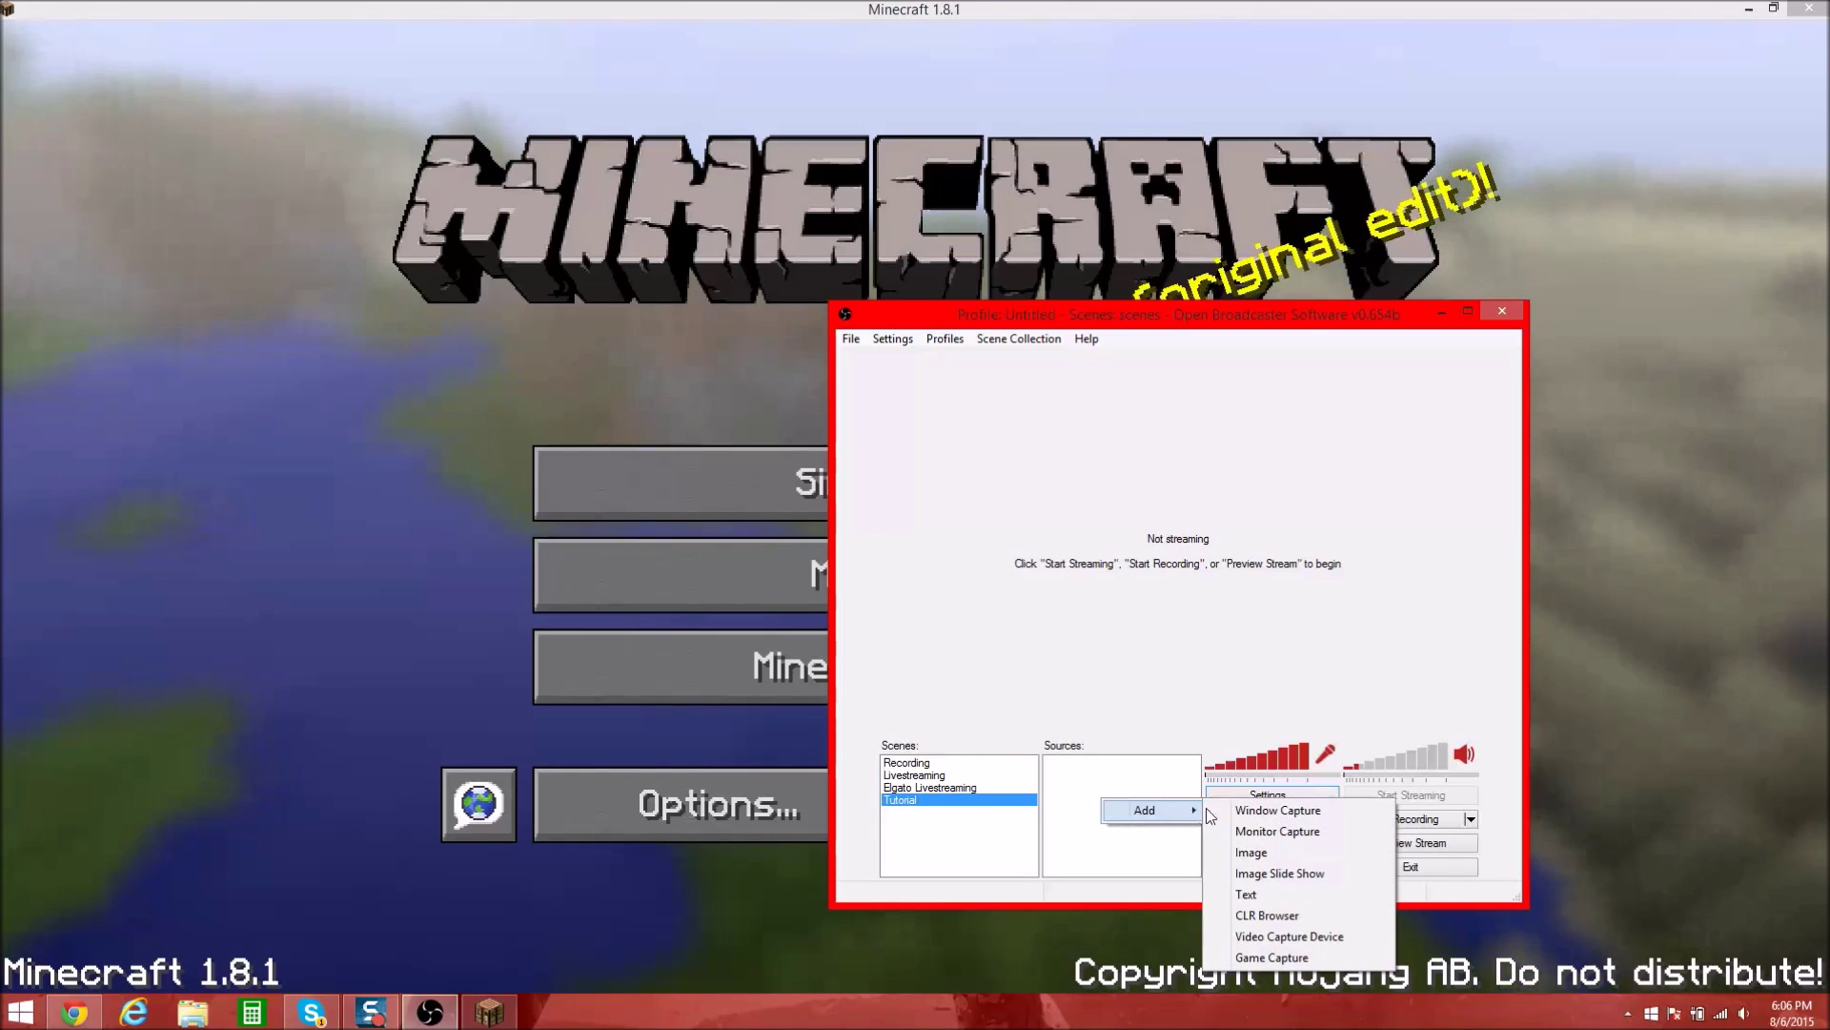
{"action": "left_click", "coordinate": [1268, 957]}
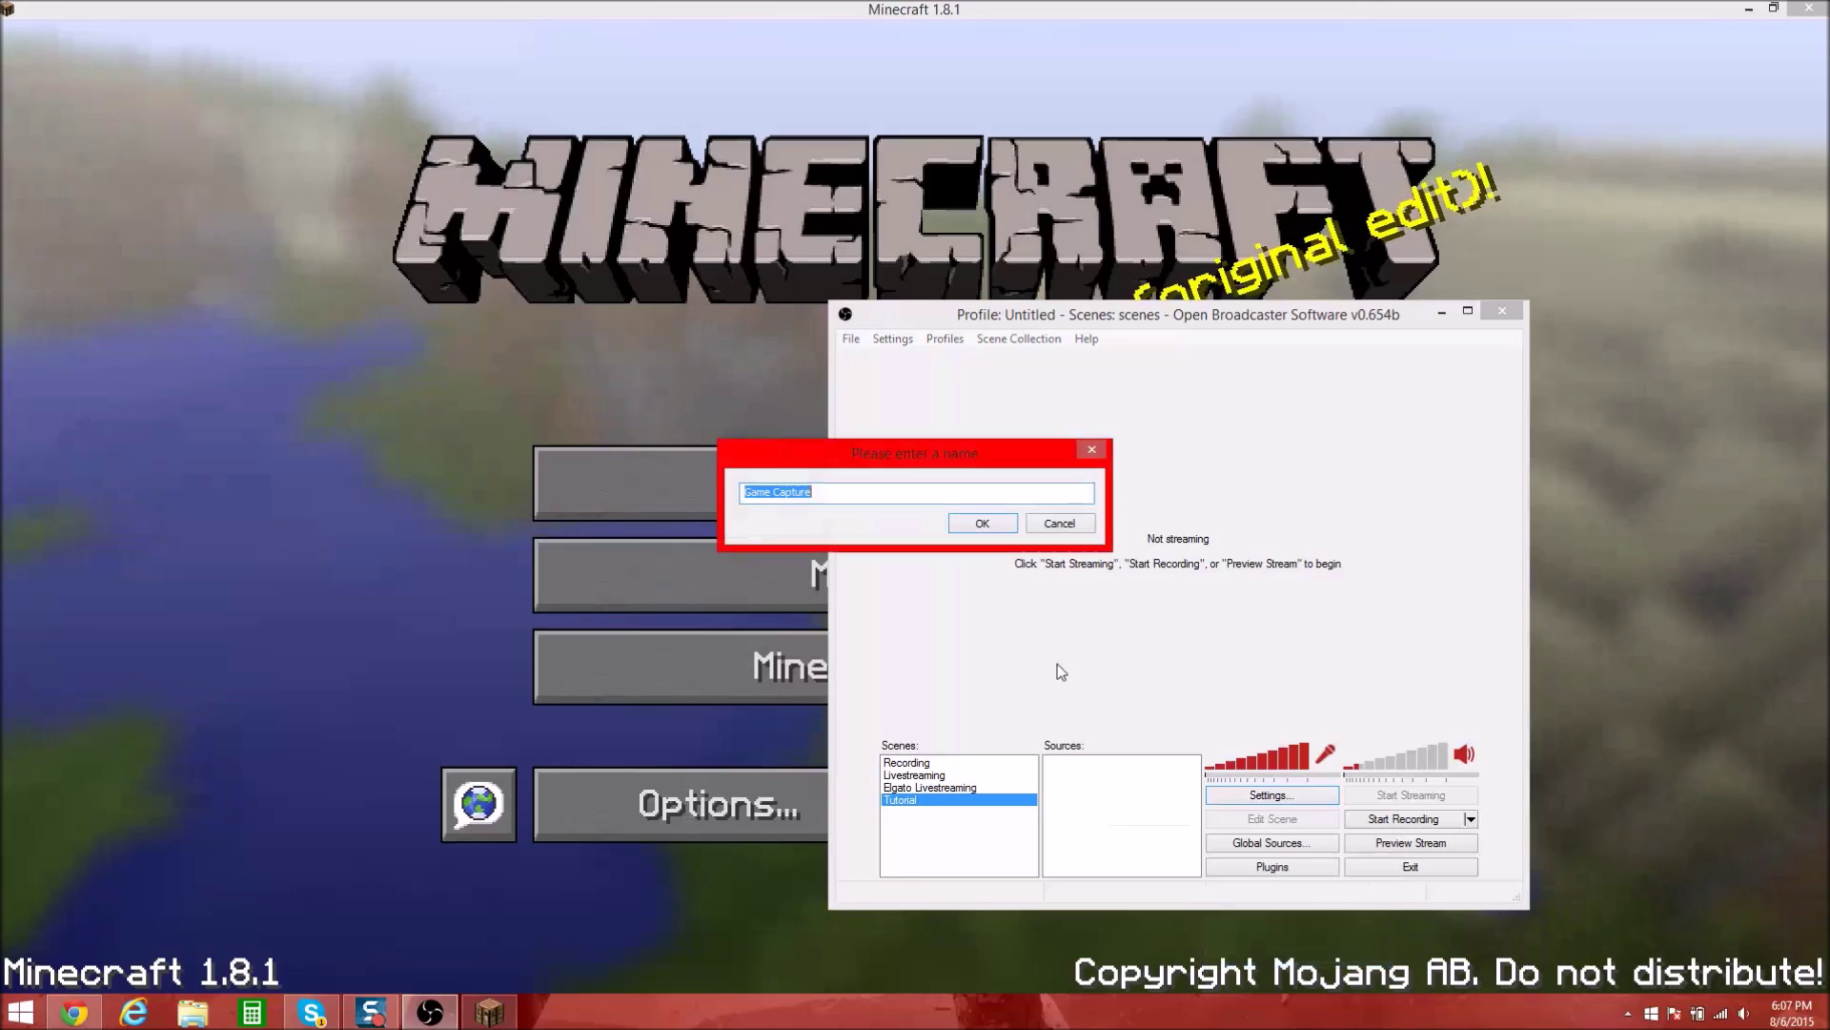
{"action": "type", "text": "Minecraft"}
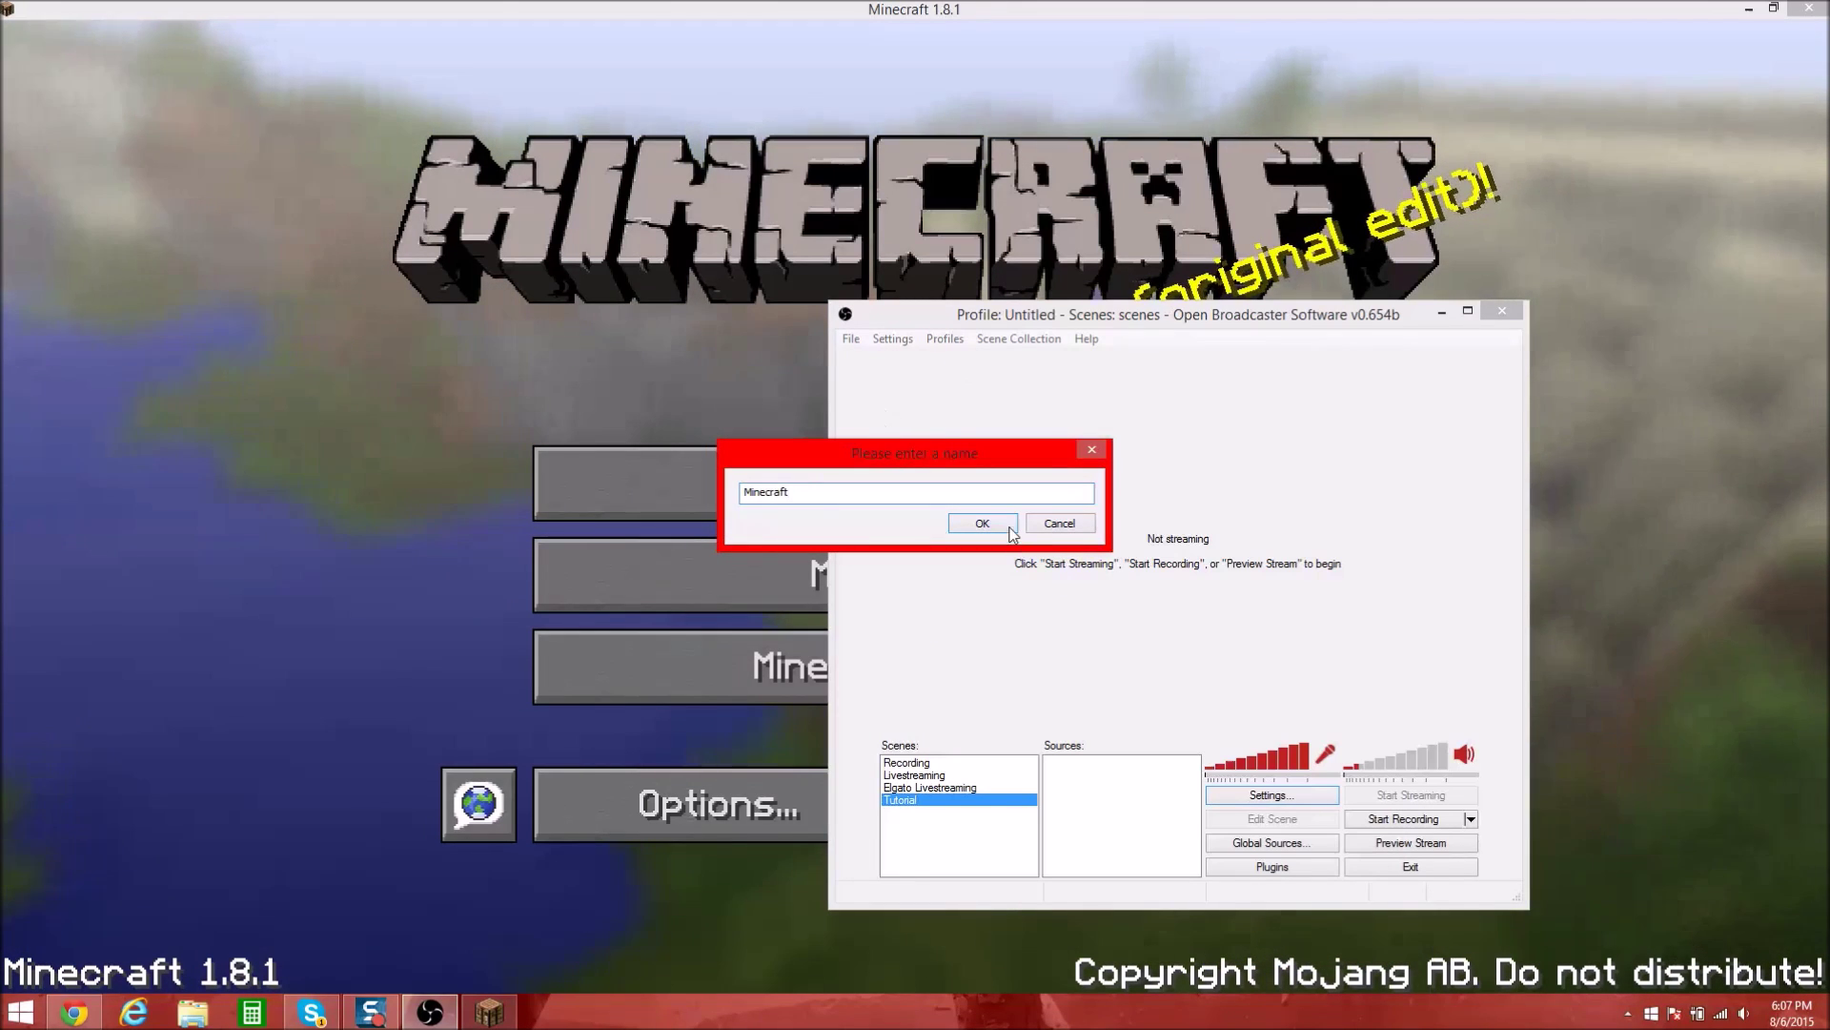
{"action": "key", "text": "Return"}
Target the capture at [javaw]: Minecraft 1.8.1 and confirm
{"action": "left_click", "coordinate": [1140, 418]}
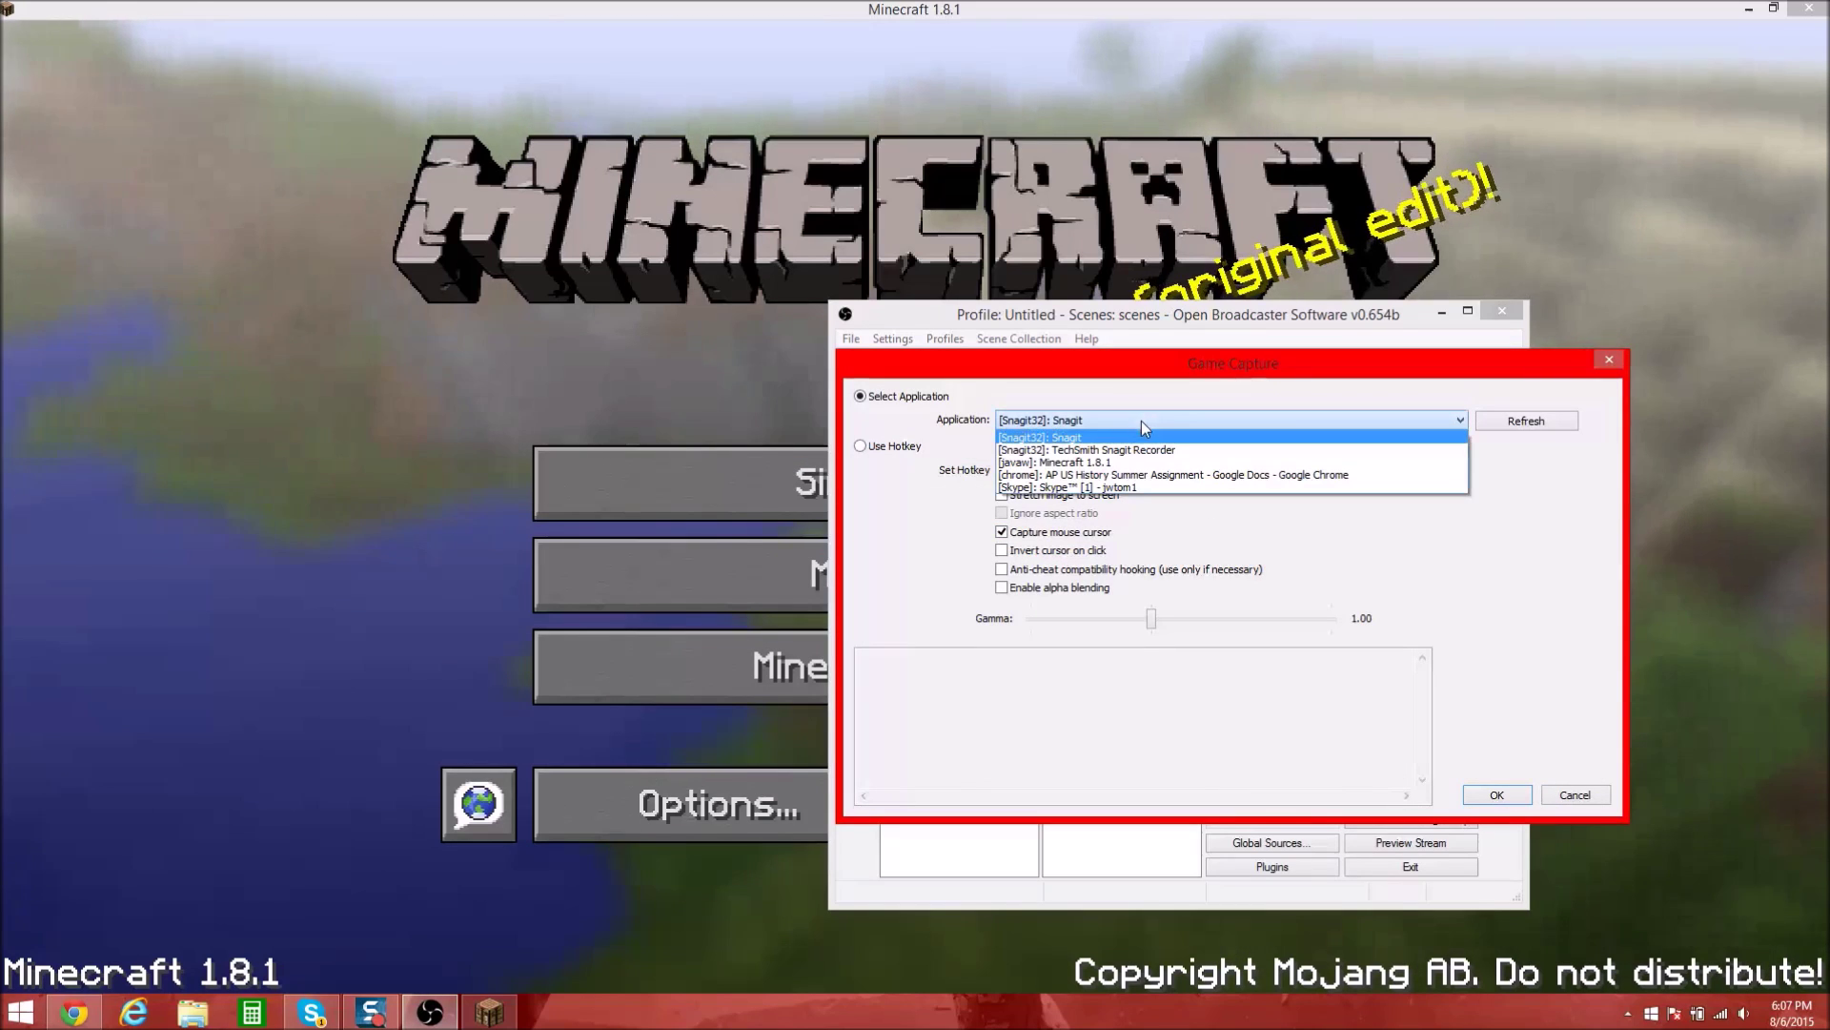
{"action": "left_click", "coordinate": [1139, 421]}
{"action": "left_click", "coordinate": [1139, 422]}
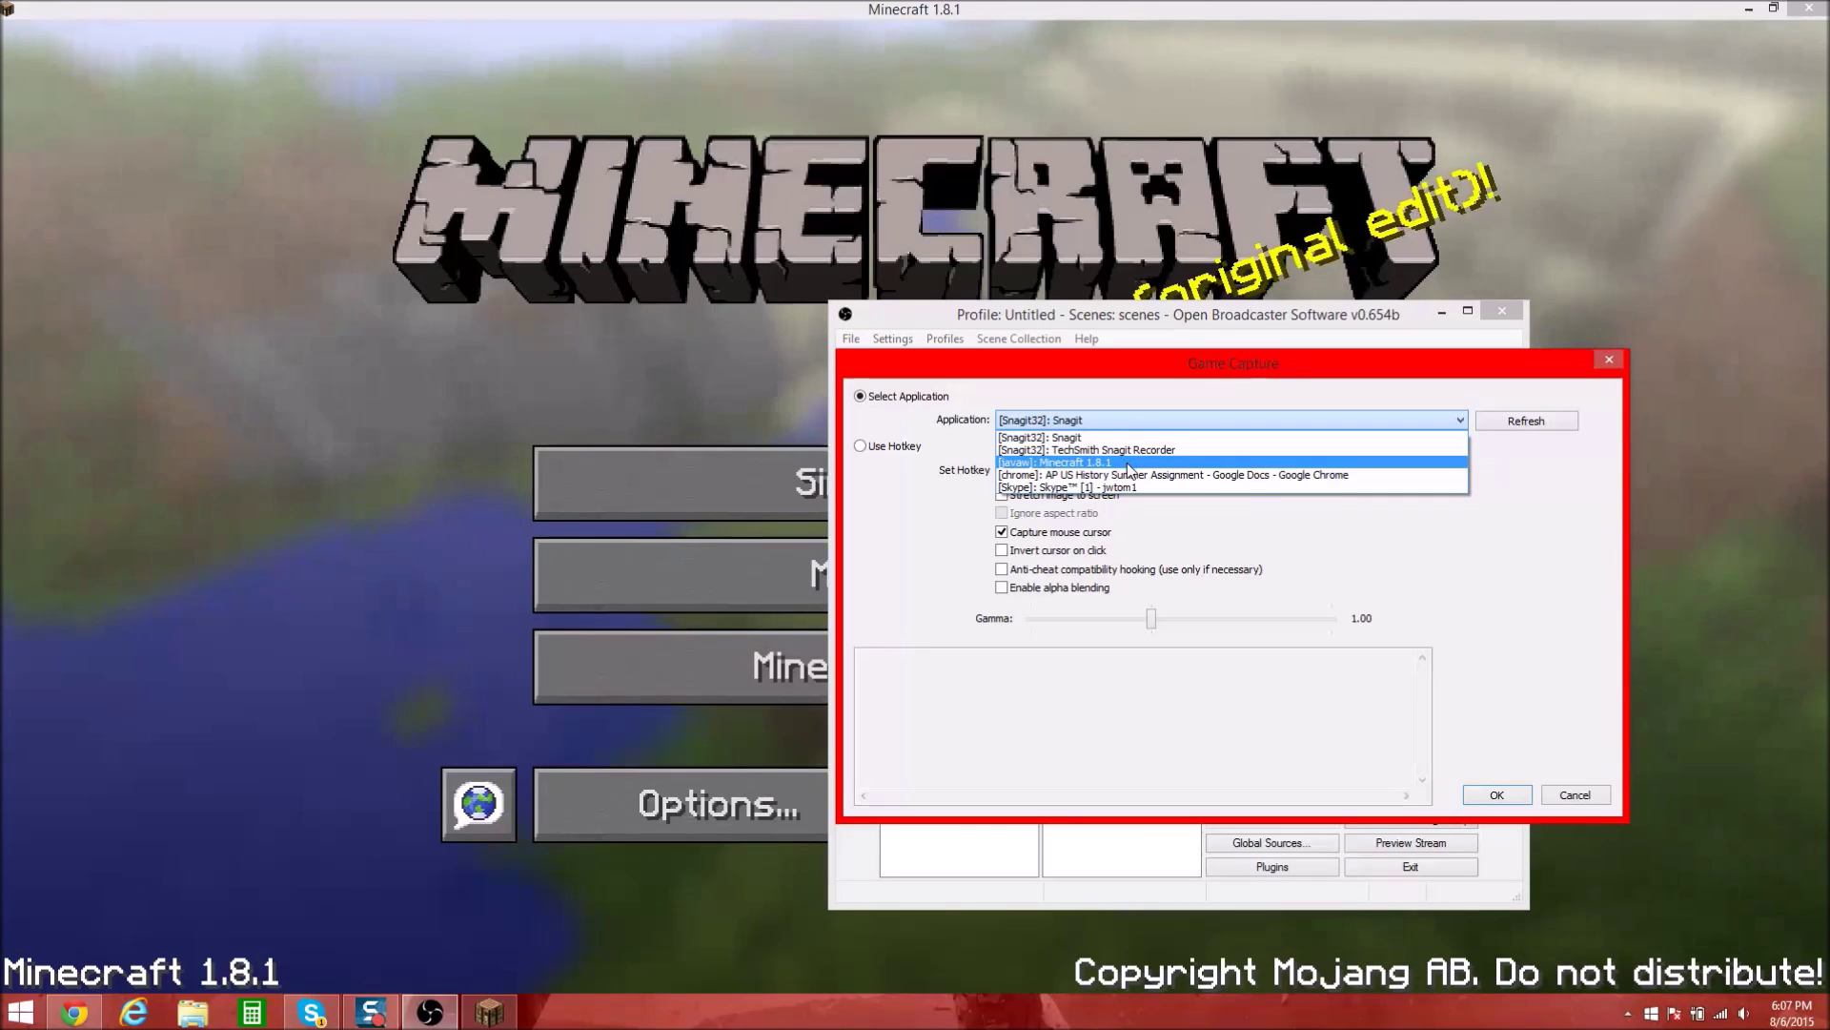
{"action": "left_click", "coordinate": [1130, 462]}
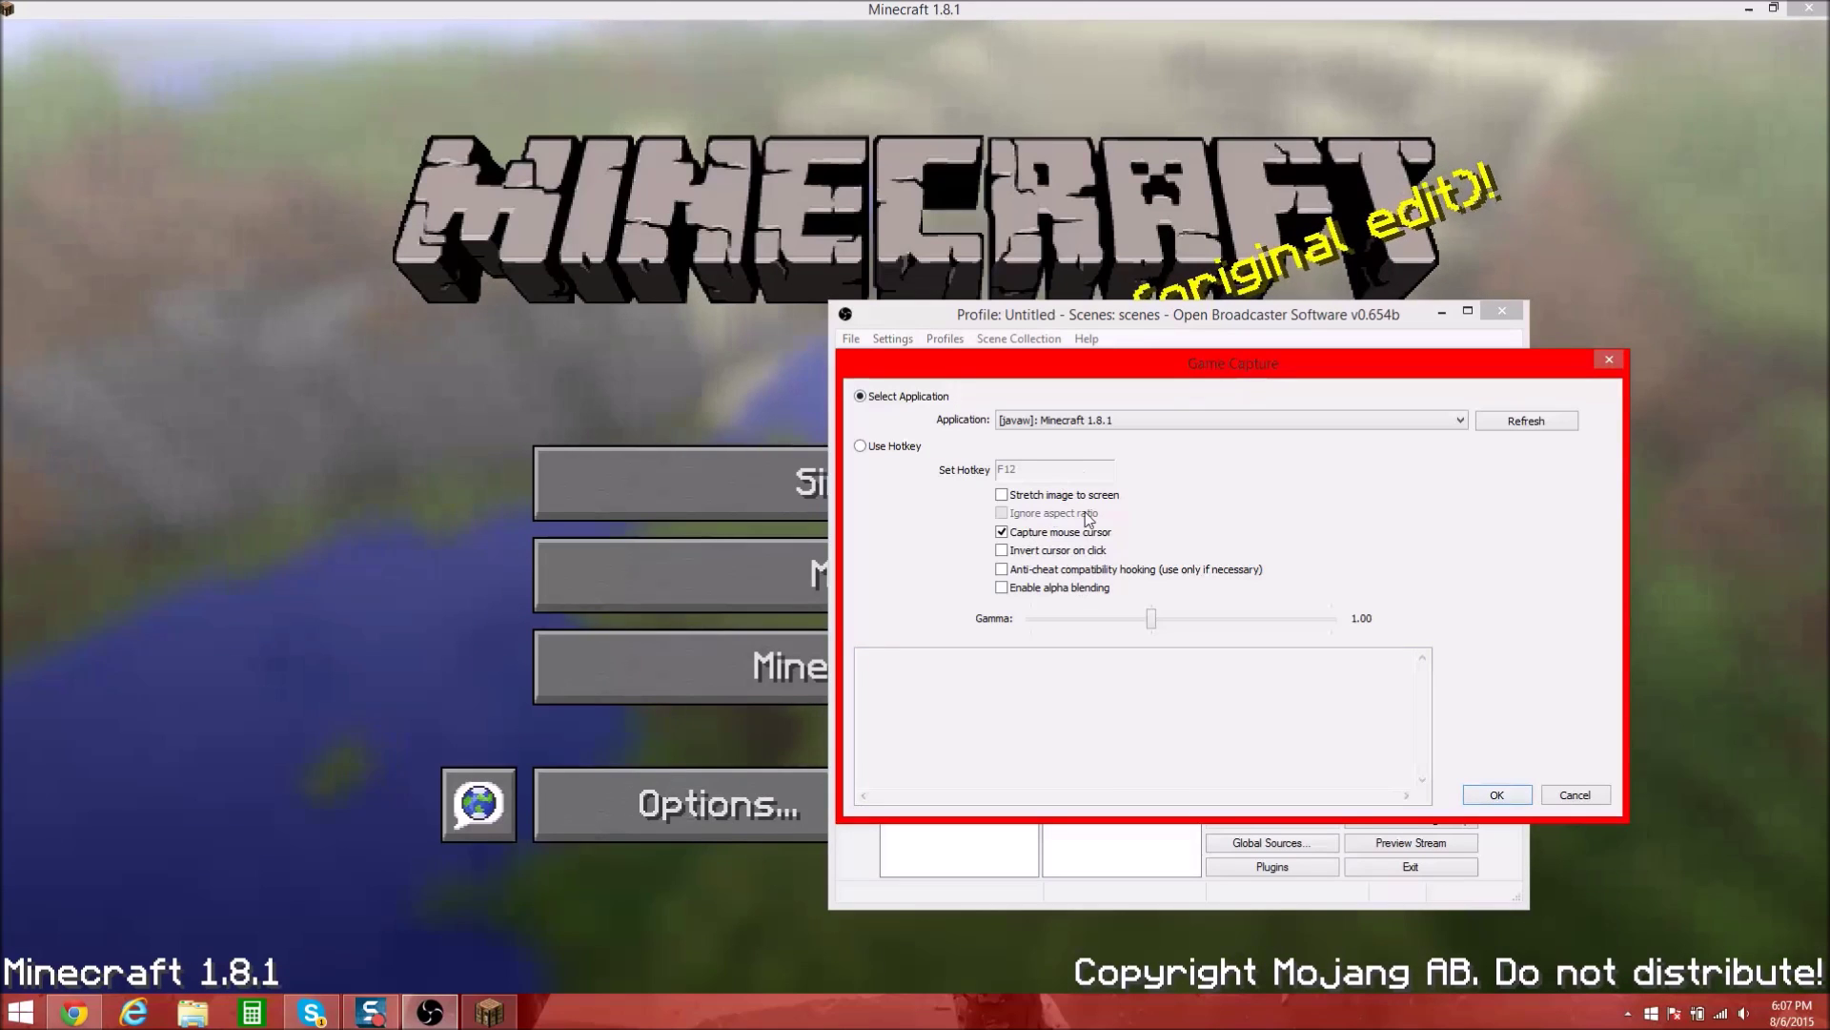
{"action": "left_click", "coordinate": [1496, 796]}
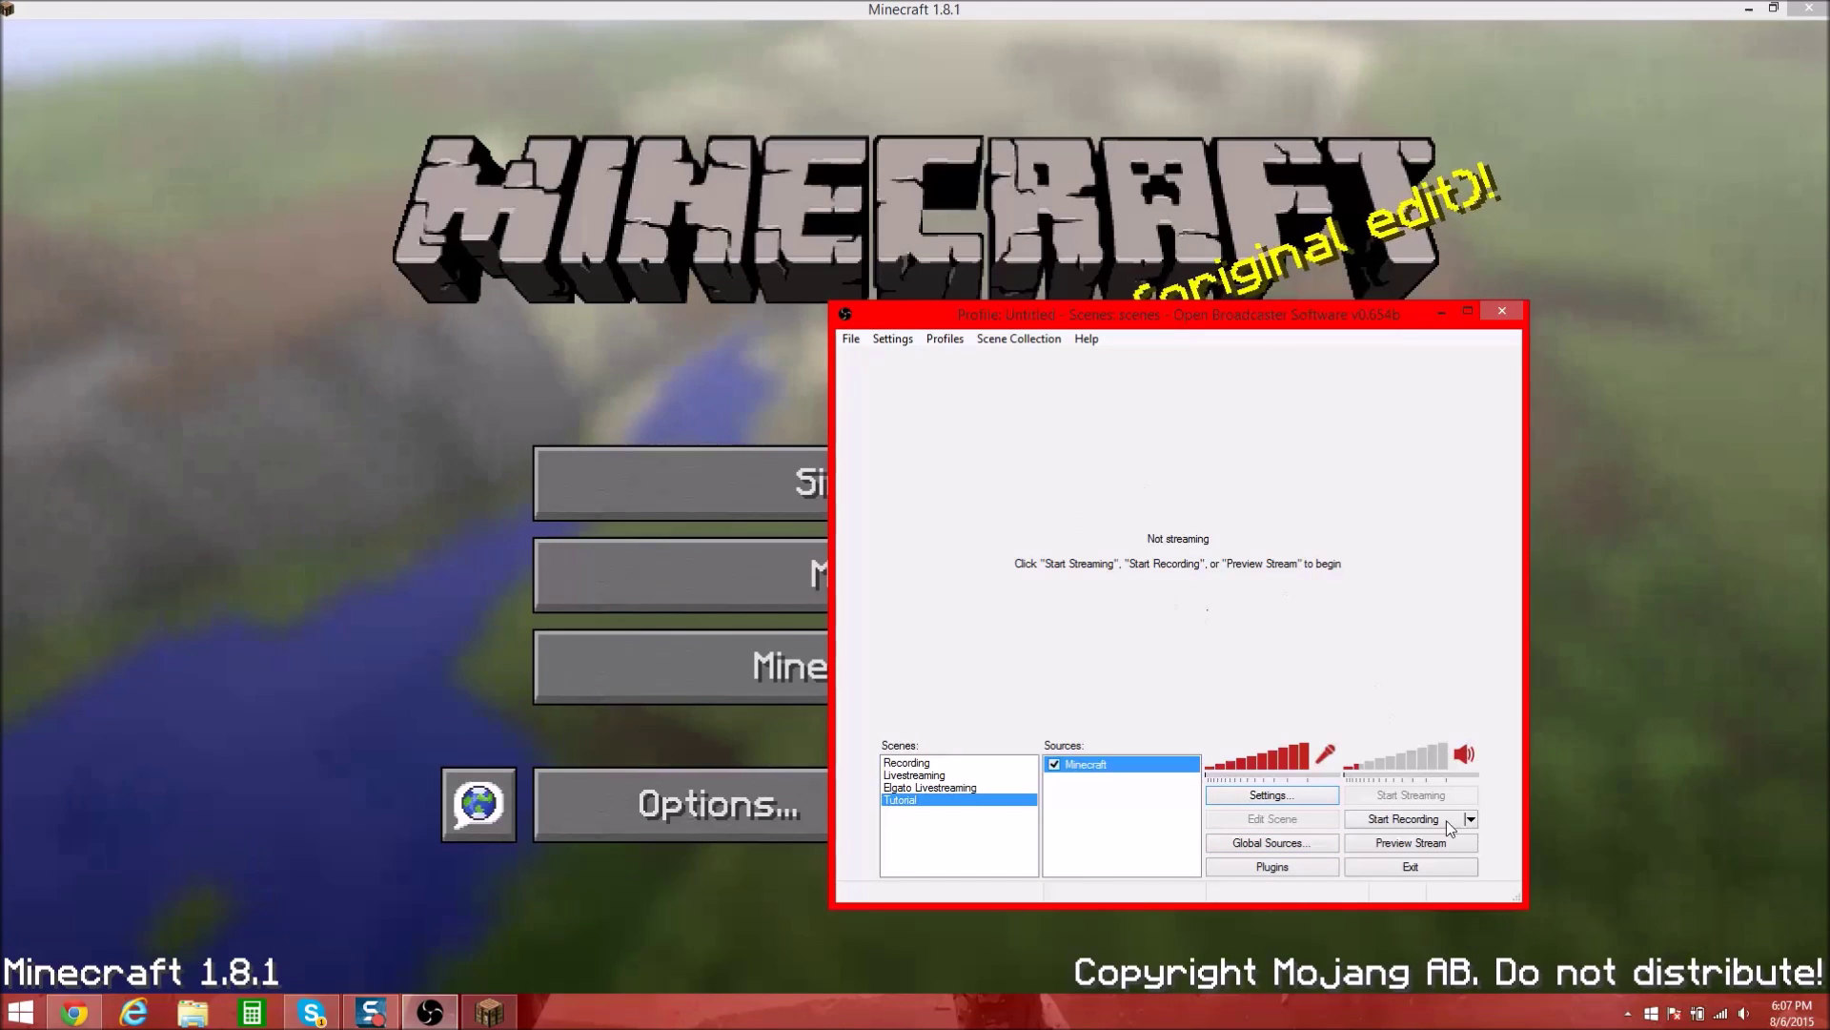
Start the preview and, in scene edit mode, pull down the Minecraft capture's top edge
{"action": "left_click", "coordinate": [1422, 844]}
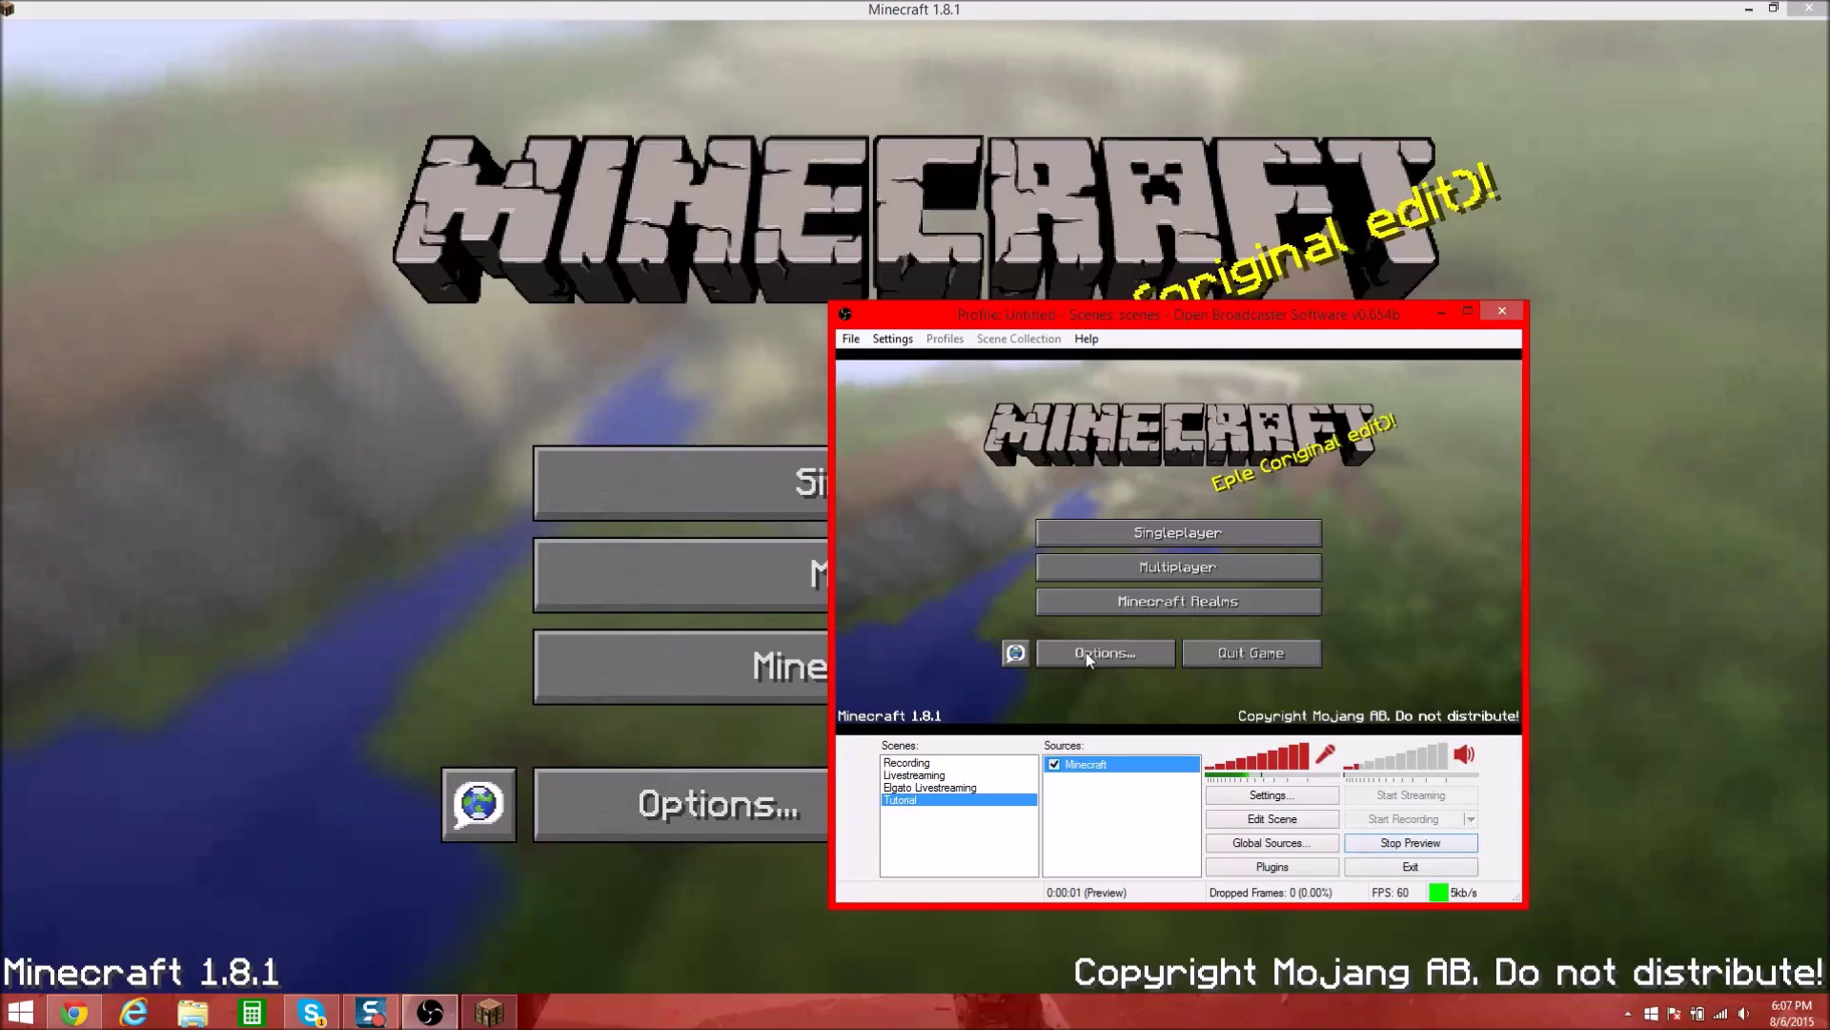
{"action": "left_click_drag", "start_coordinate": [1152, 322], "coordinate": [1055, 277]}
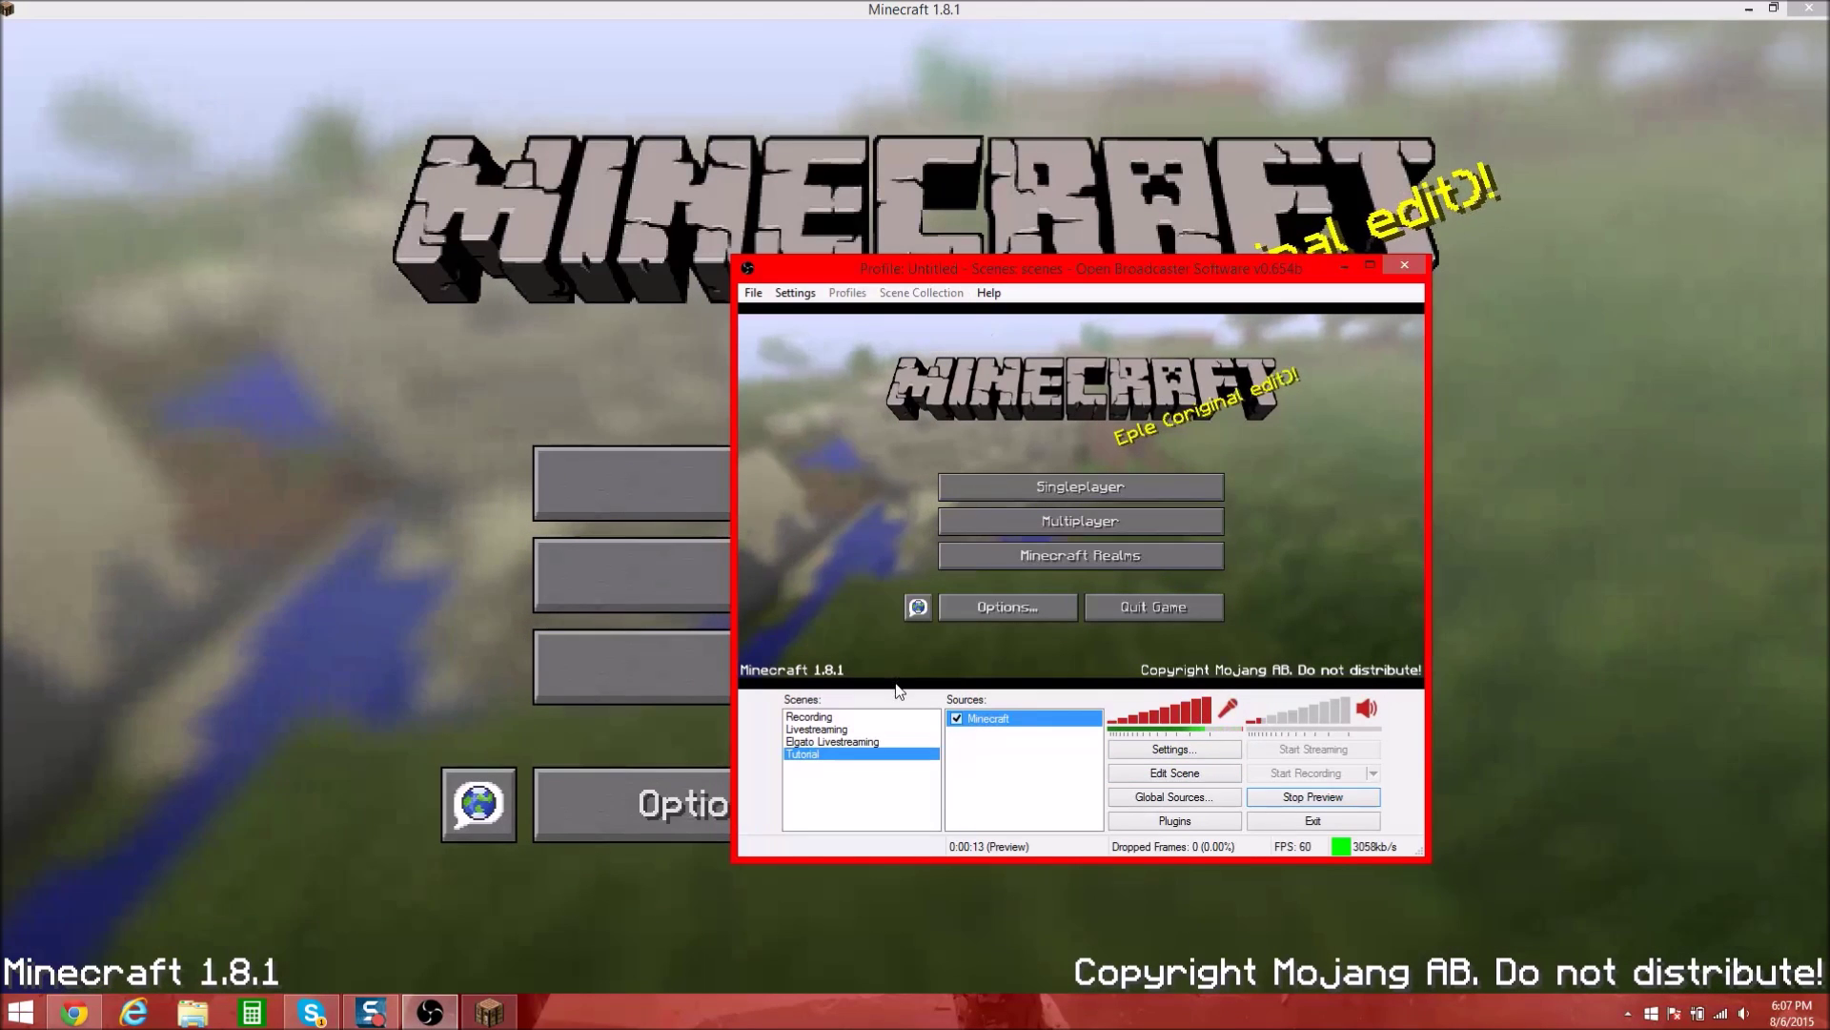
{"action": "left_click", "coordinate": [1178, 774]}
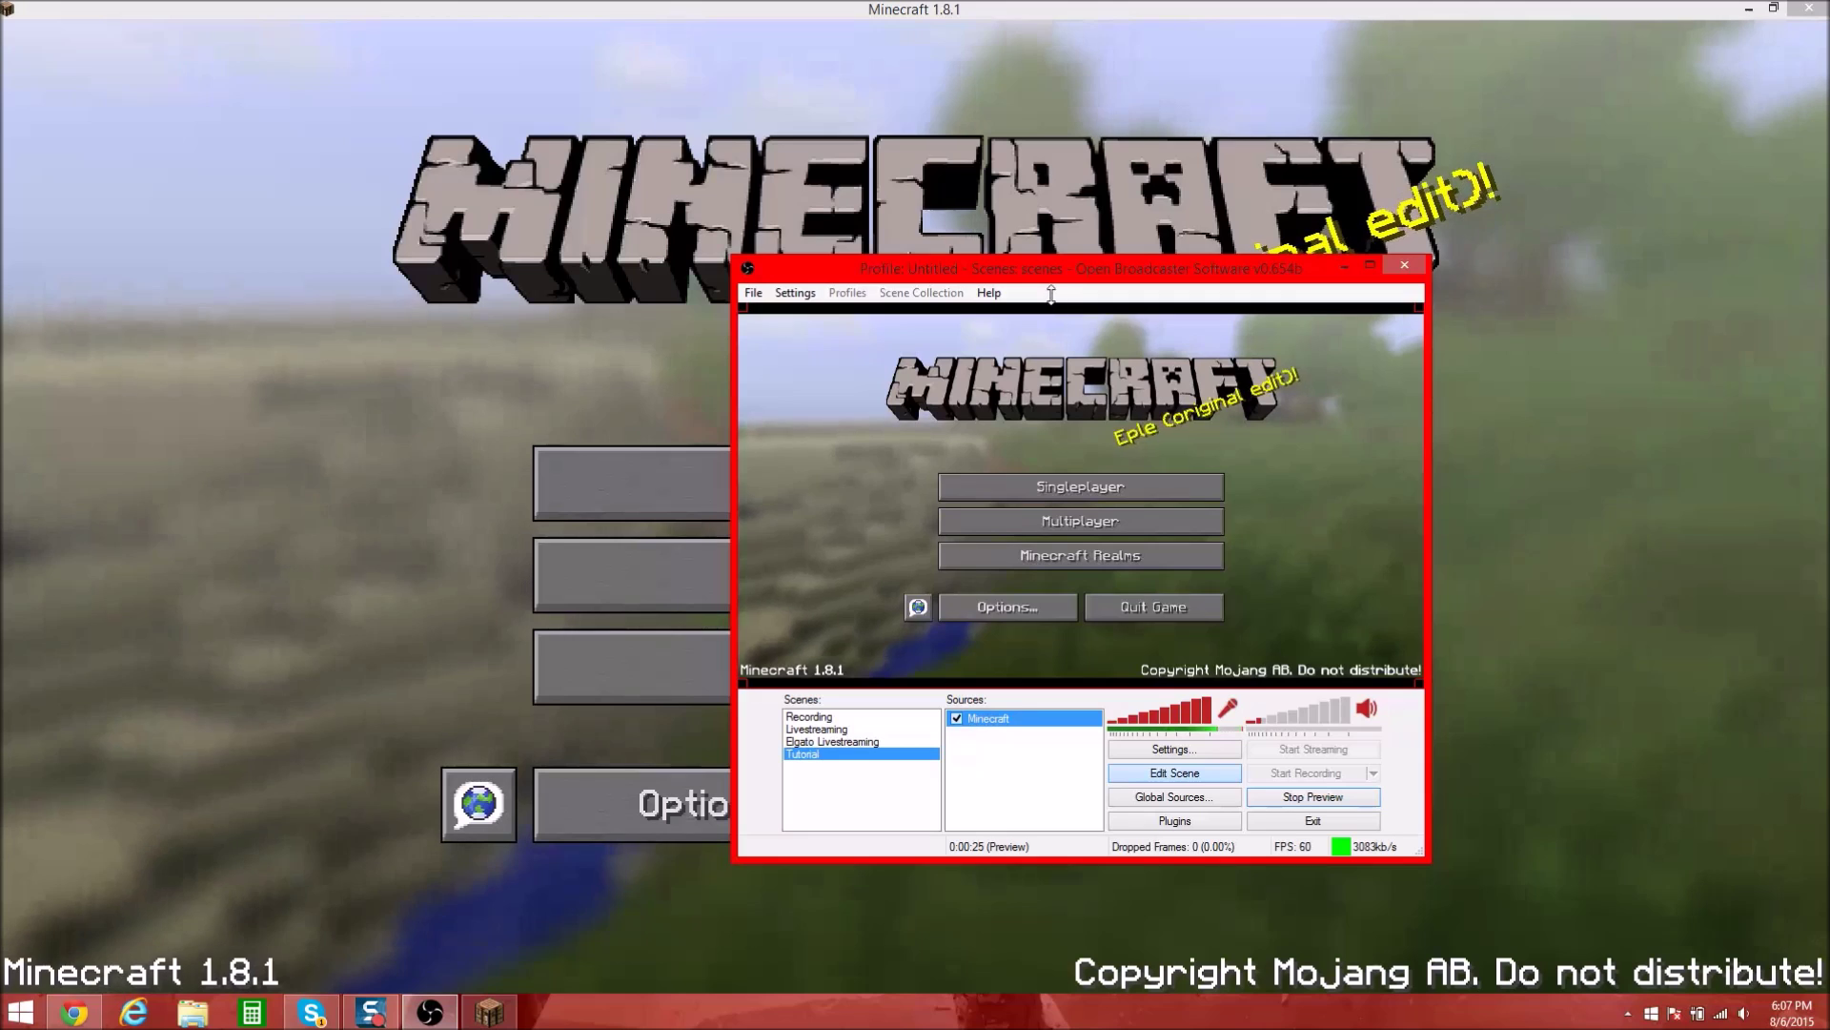
{"action": "mouse_move", "coordinate": [1051, 293]}
{"action": "left_mouse_down"}
{"action": "mouse_move", "coordinate": [1061, 334]}
{"action": "mouse_move", "coordinate": [1050, 314]}
{"action": "left_mouse_up"}
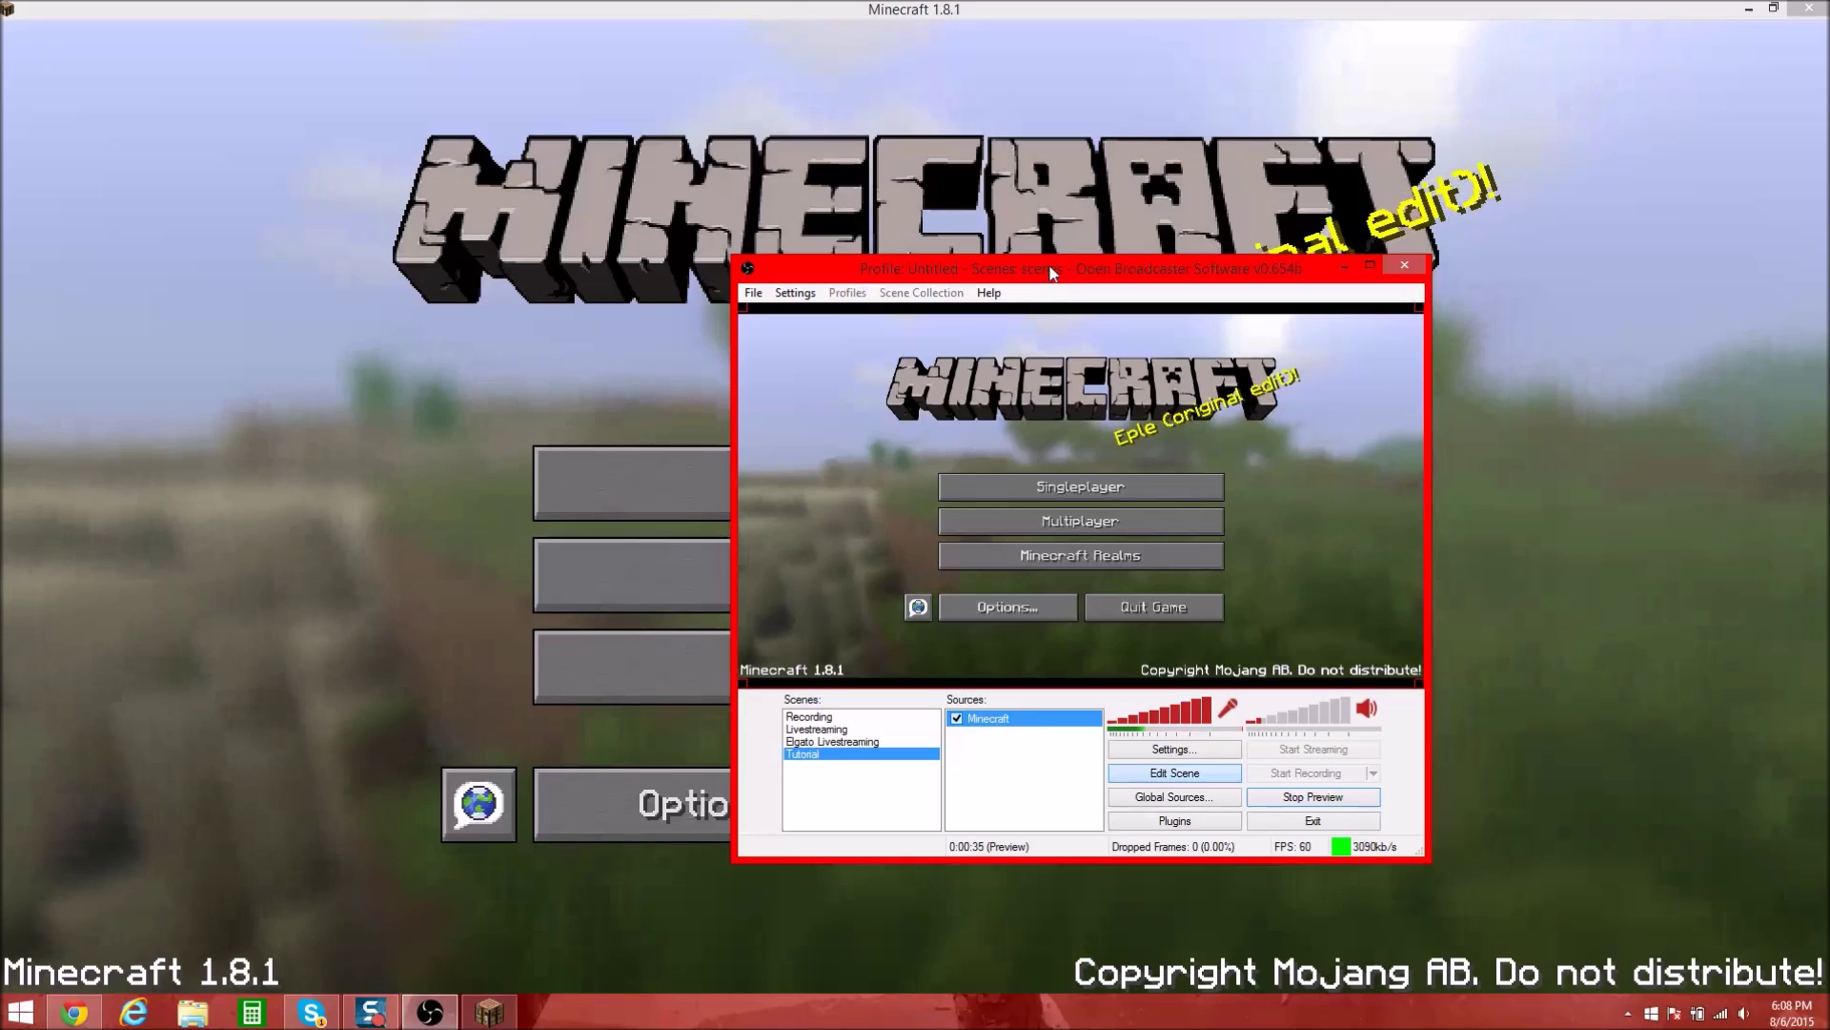
{"action": "left_click_drag", "start_coordinate": [1049, 312], "coordinate": [1007, 297]}
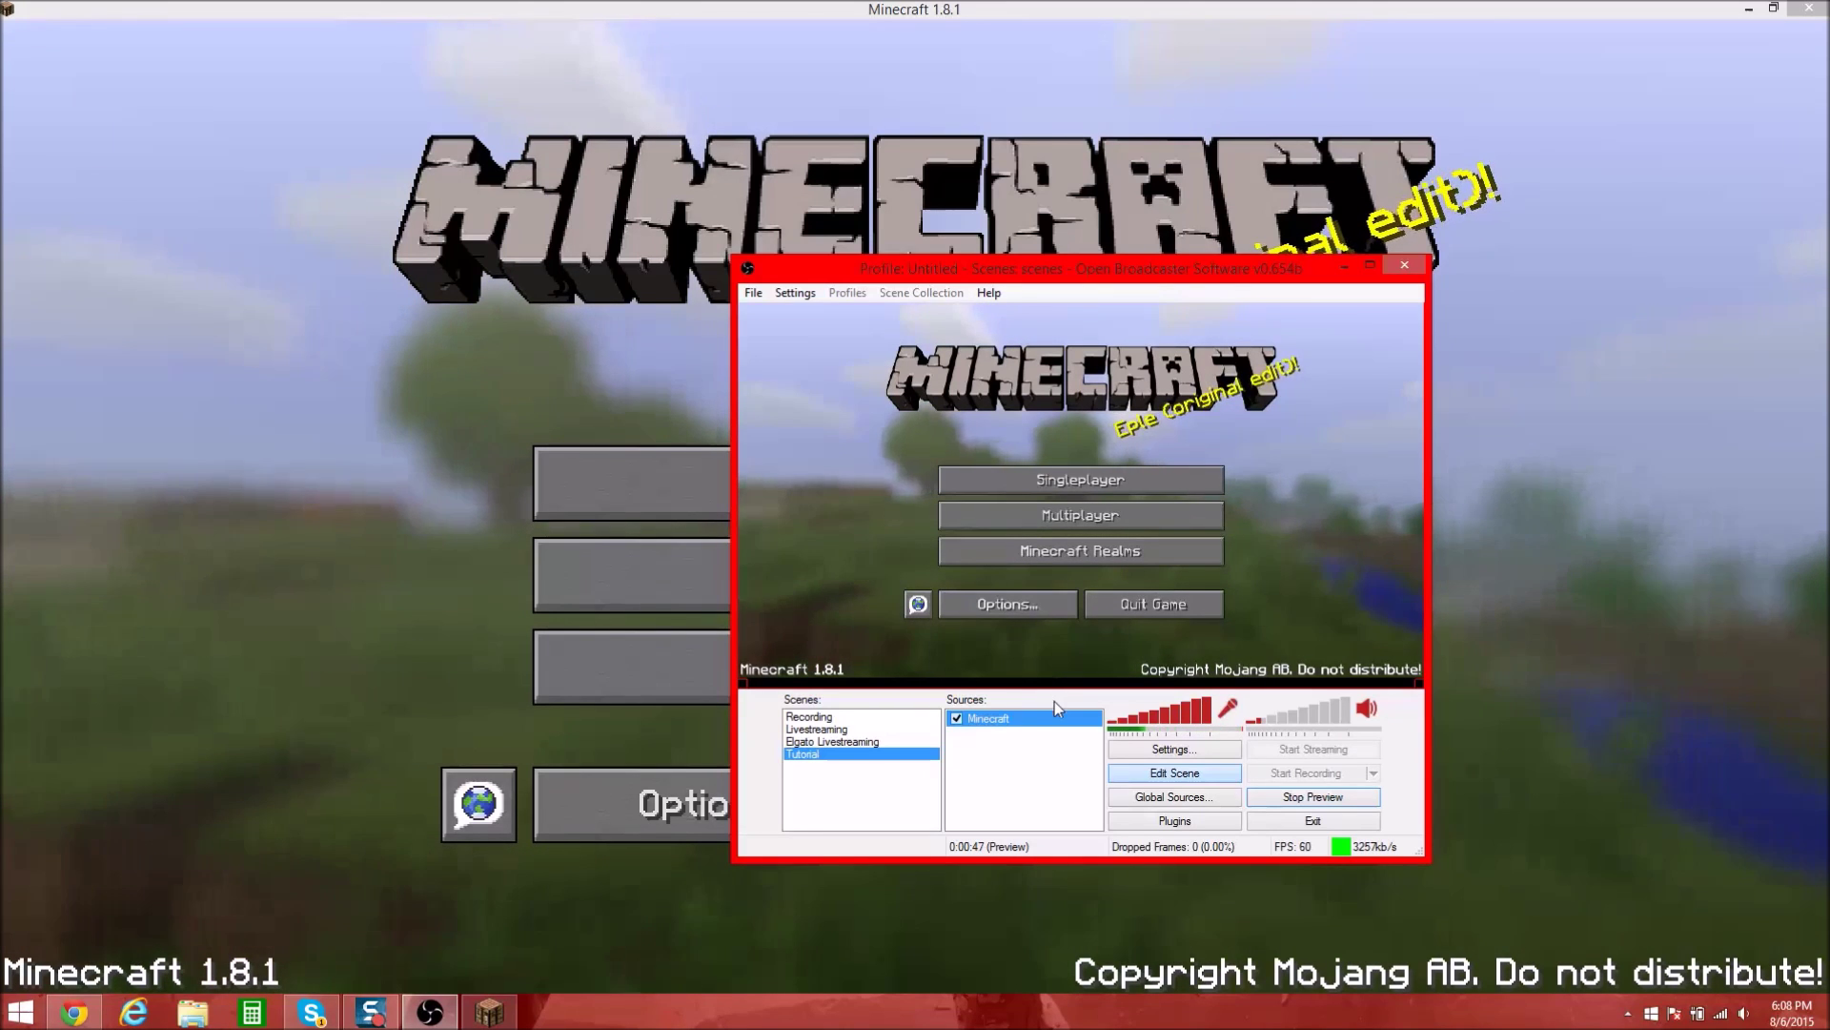
Resize the Minecraft capture and preview area until the capture fills the frame with no black band
{"action": "left_click_drag", "start_coordinate": [1055, 681], "coordinate": [1055, 699]}
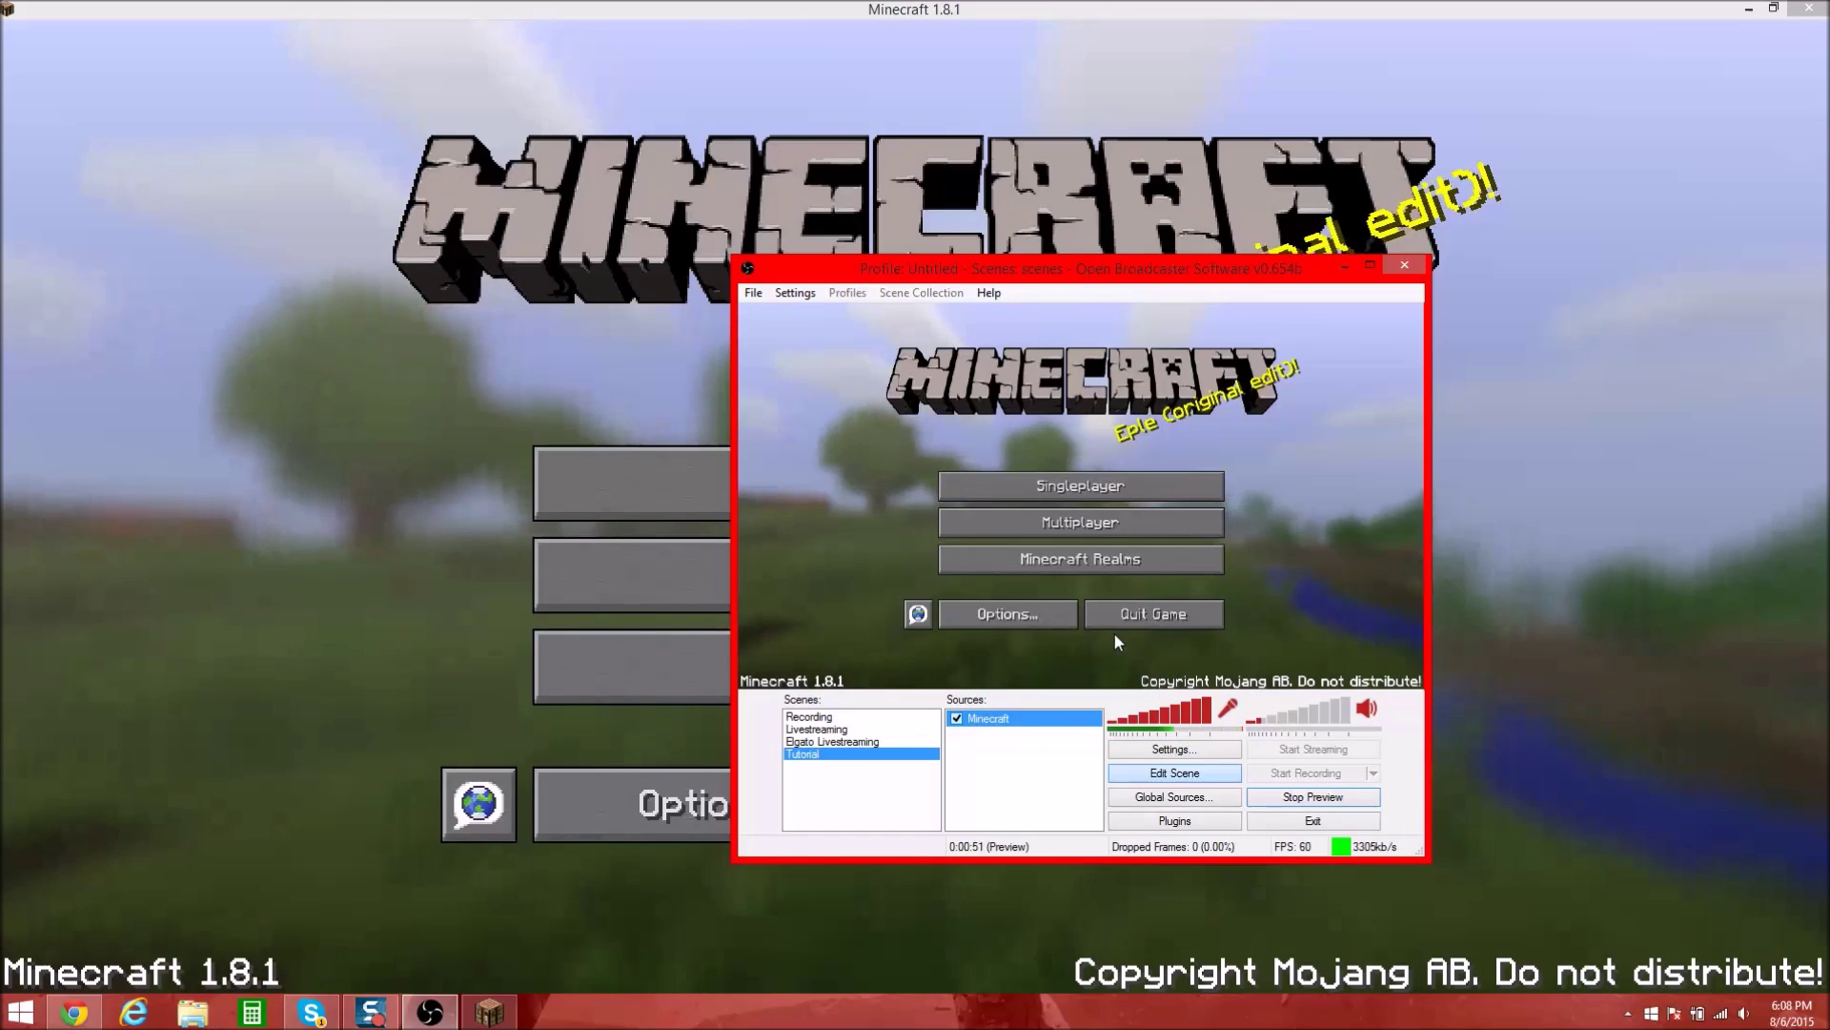
{"action": "left_click_drag", "start_coordinate": [1088, 685], "coordinate": [1085, 640]}
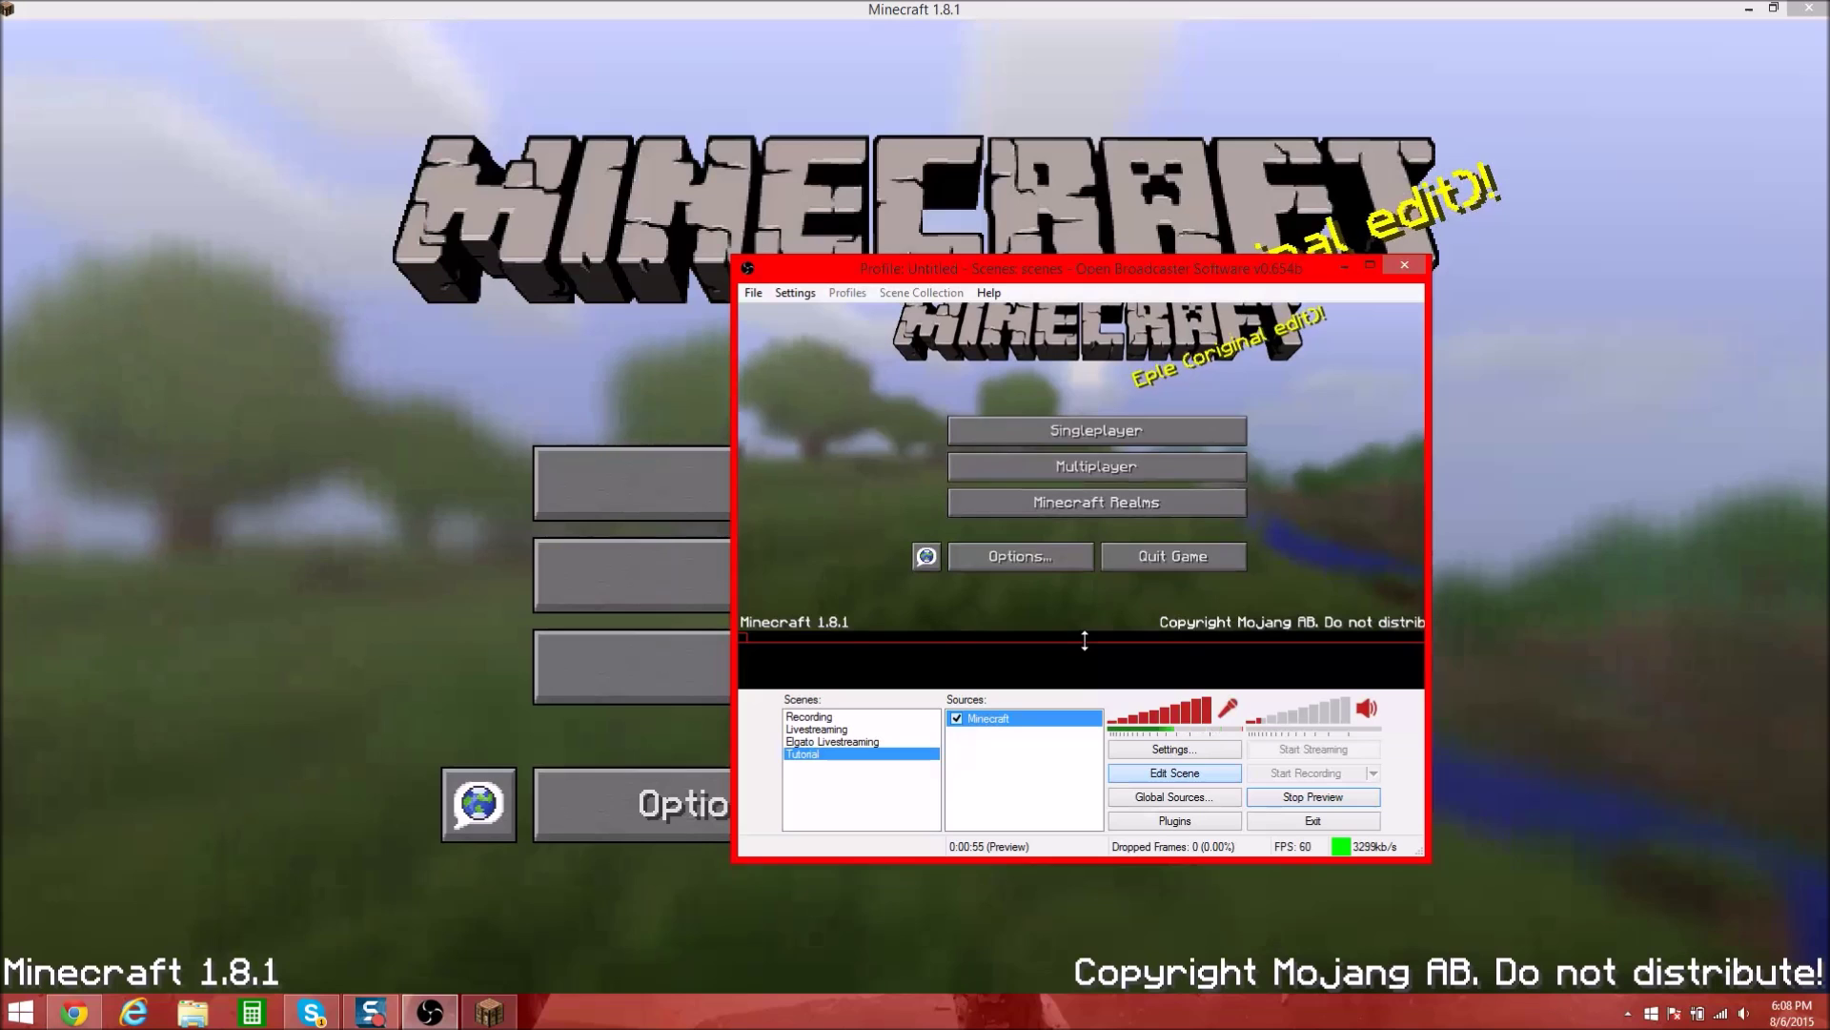
{"action": "left_click_drag", "start_coordinate": [1111, 547], "coordinate": [1158, 557]}
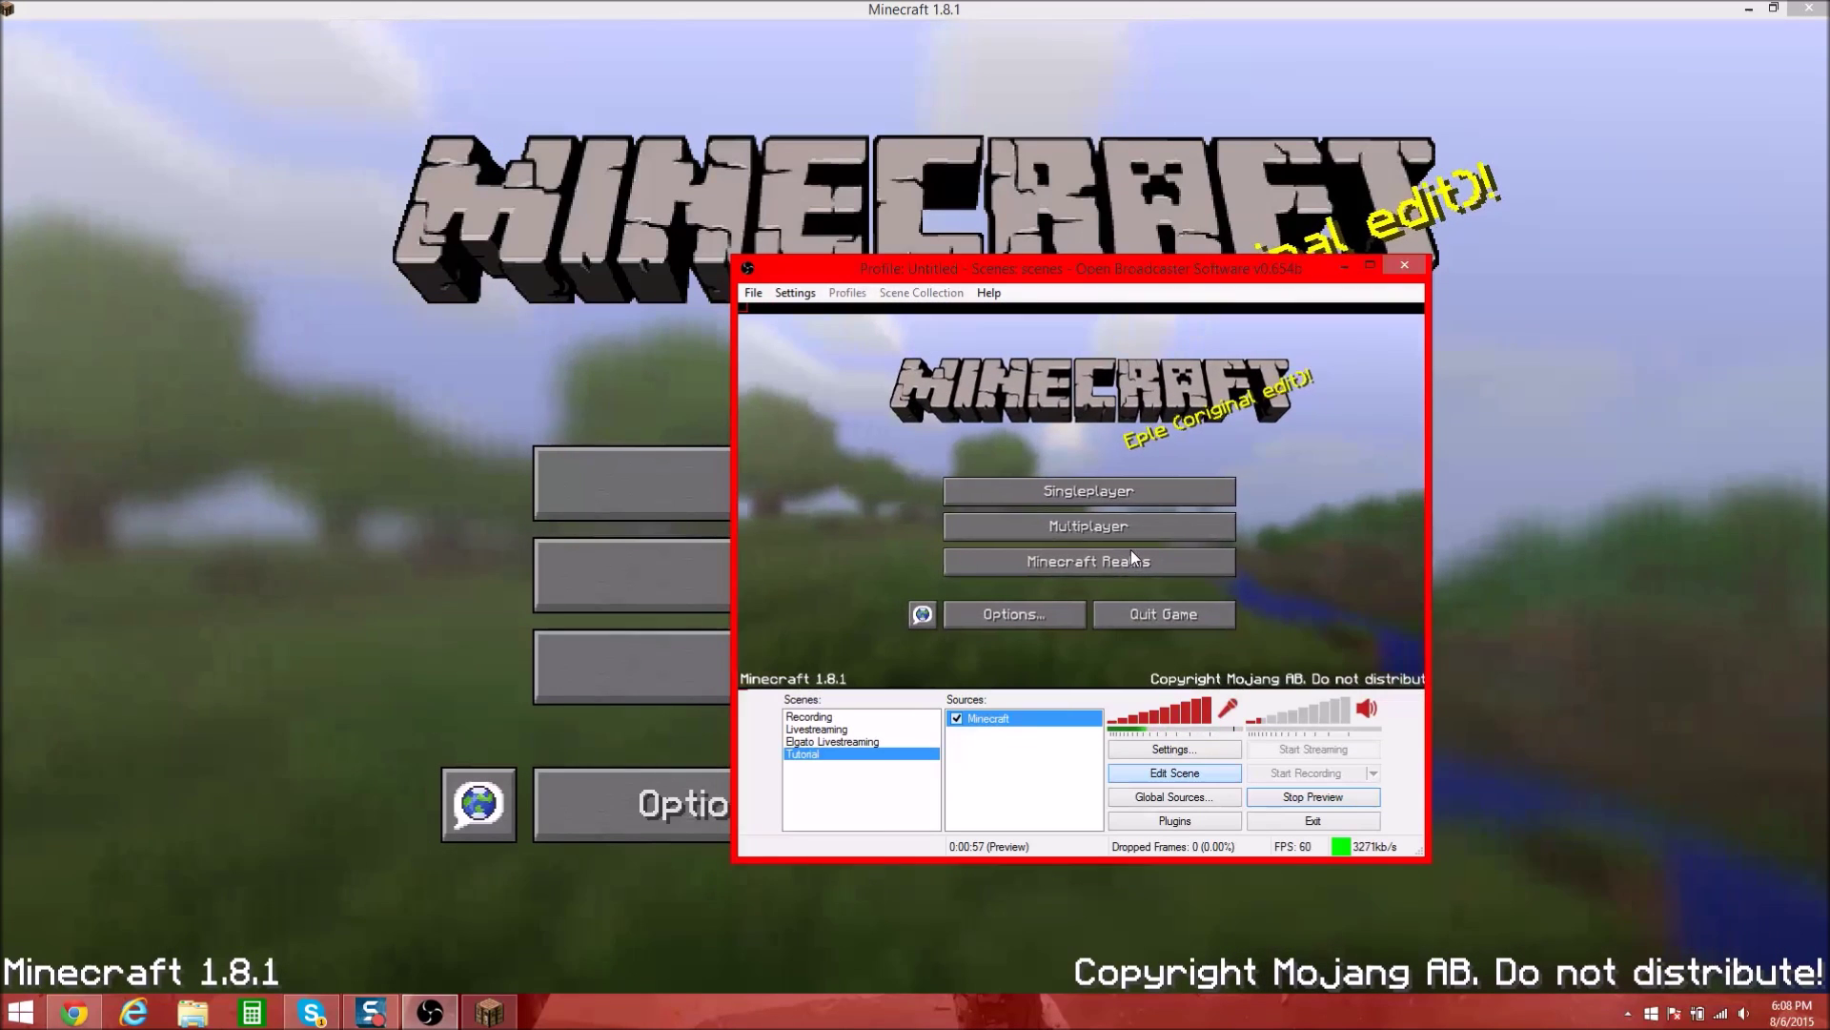
{"action": "left_click_drag", "start_coordinate": [1425, 688], "coordinate": [1413, 686]}
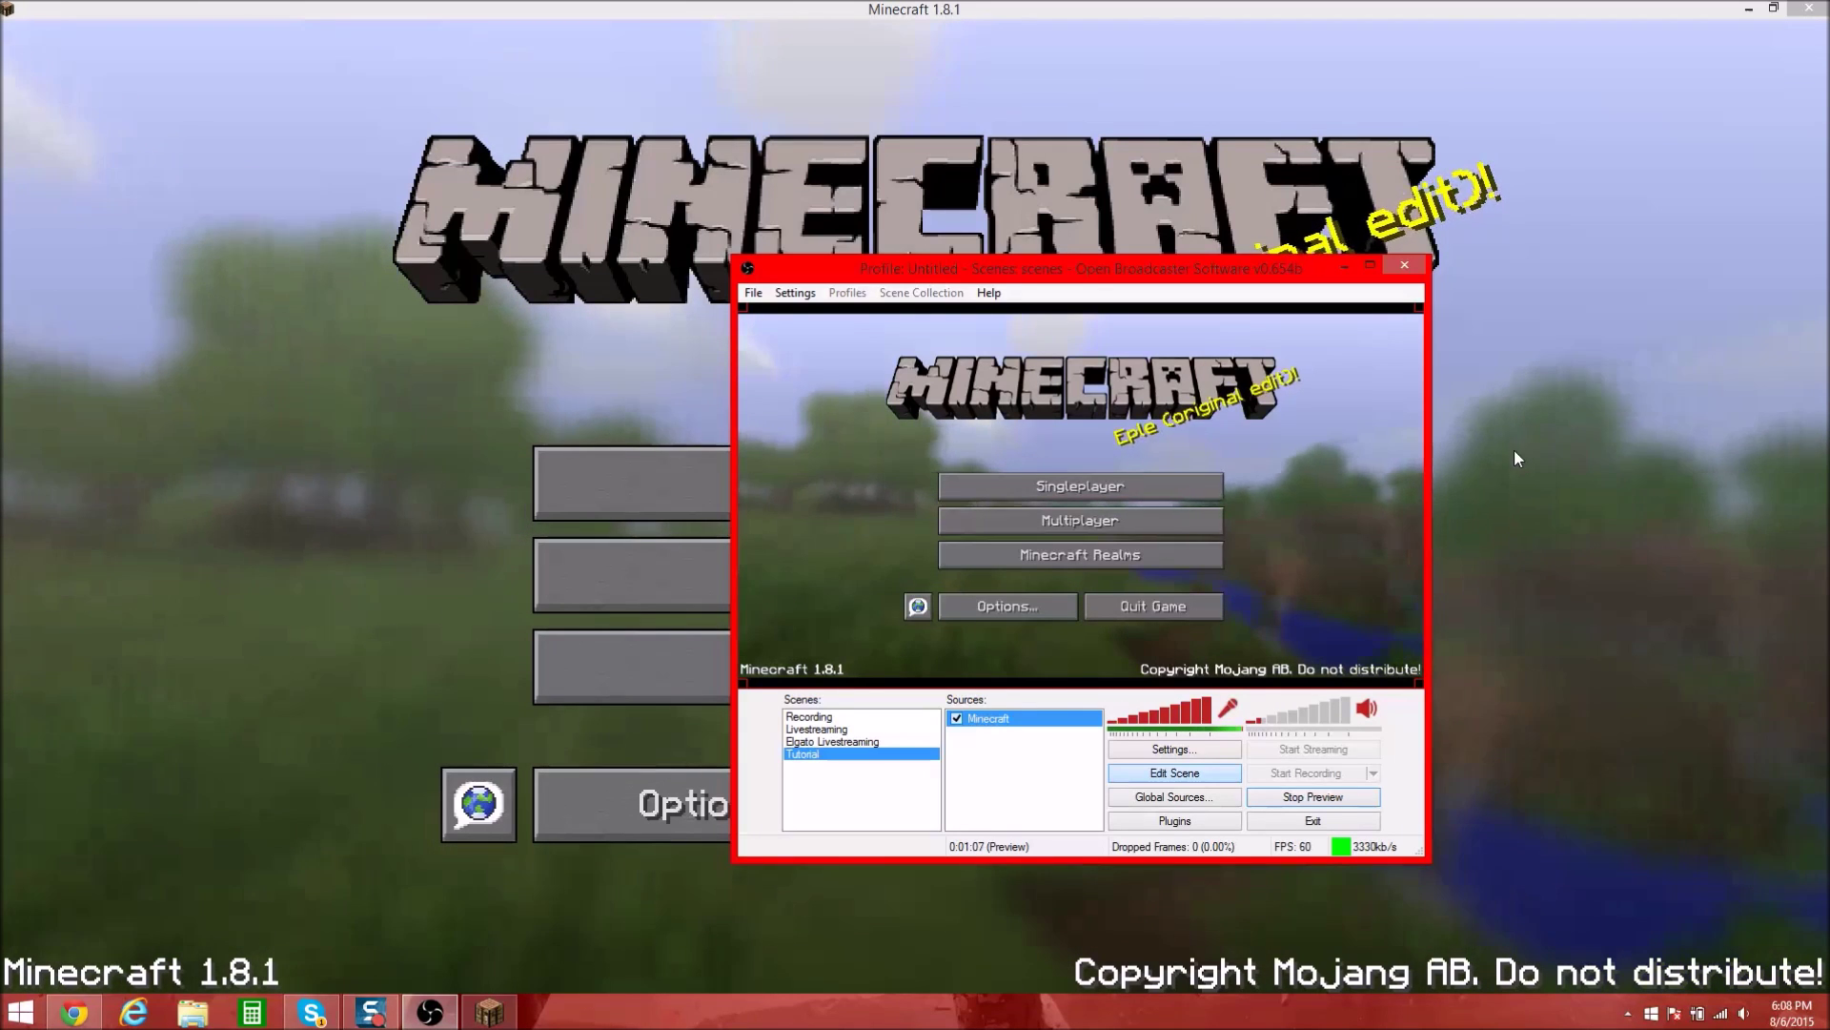
{"action": "left_click_drag", "start_coordinate": [1111, 696], "coordinate": [1112, 650]}
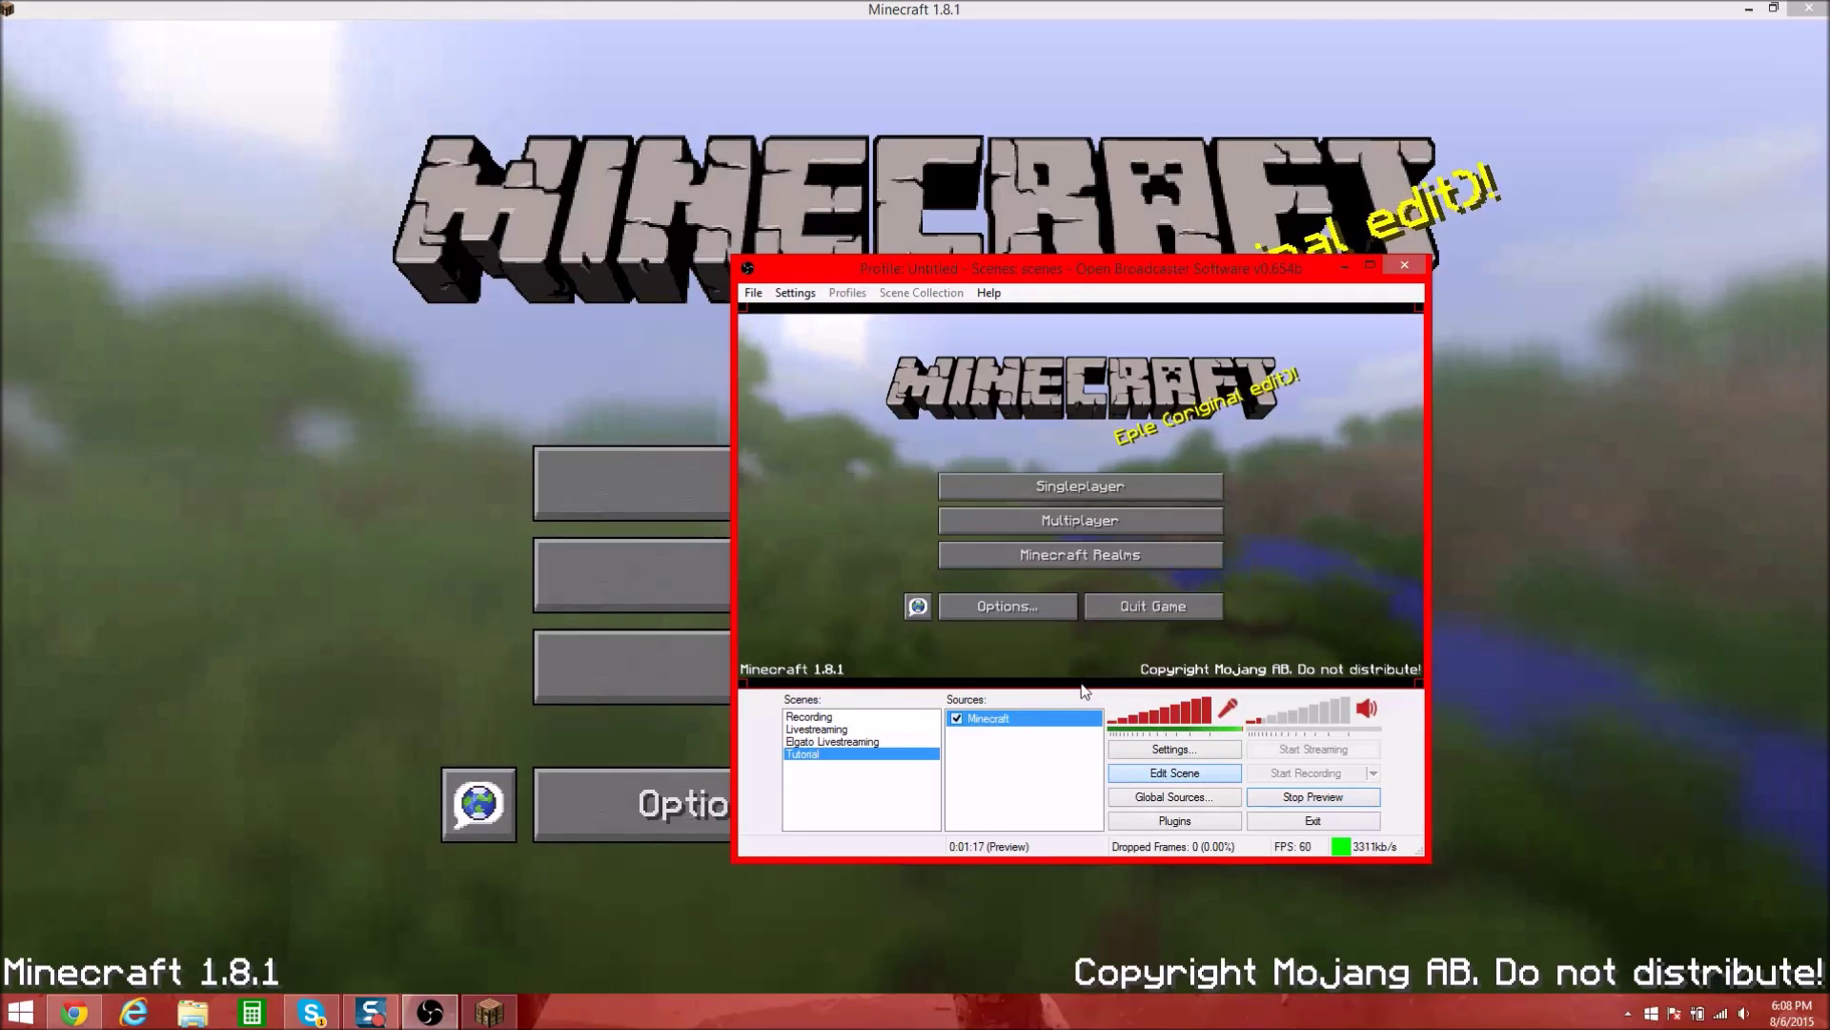
{"action": "left_click_drag", "start_coordinate": [1081, 690], "coordinate": [1079, 699]}
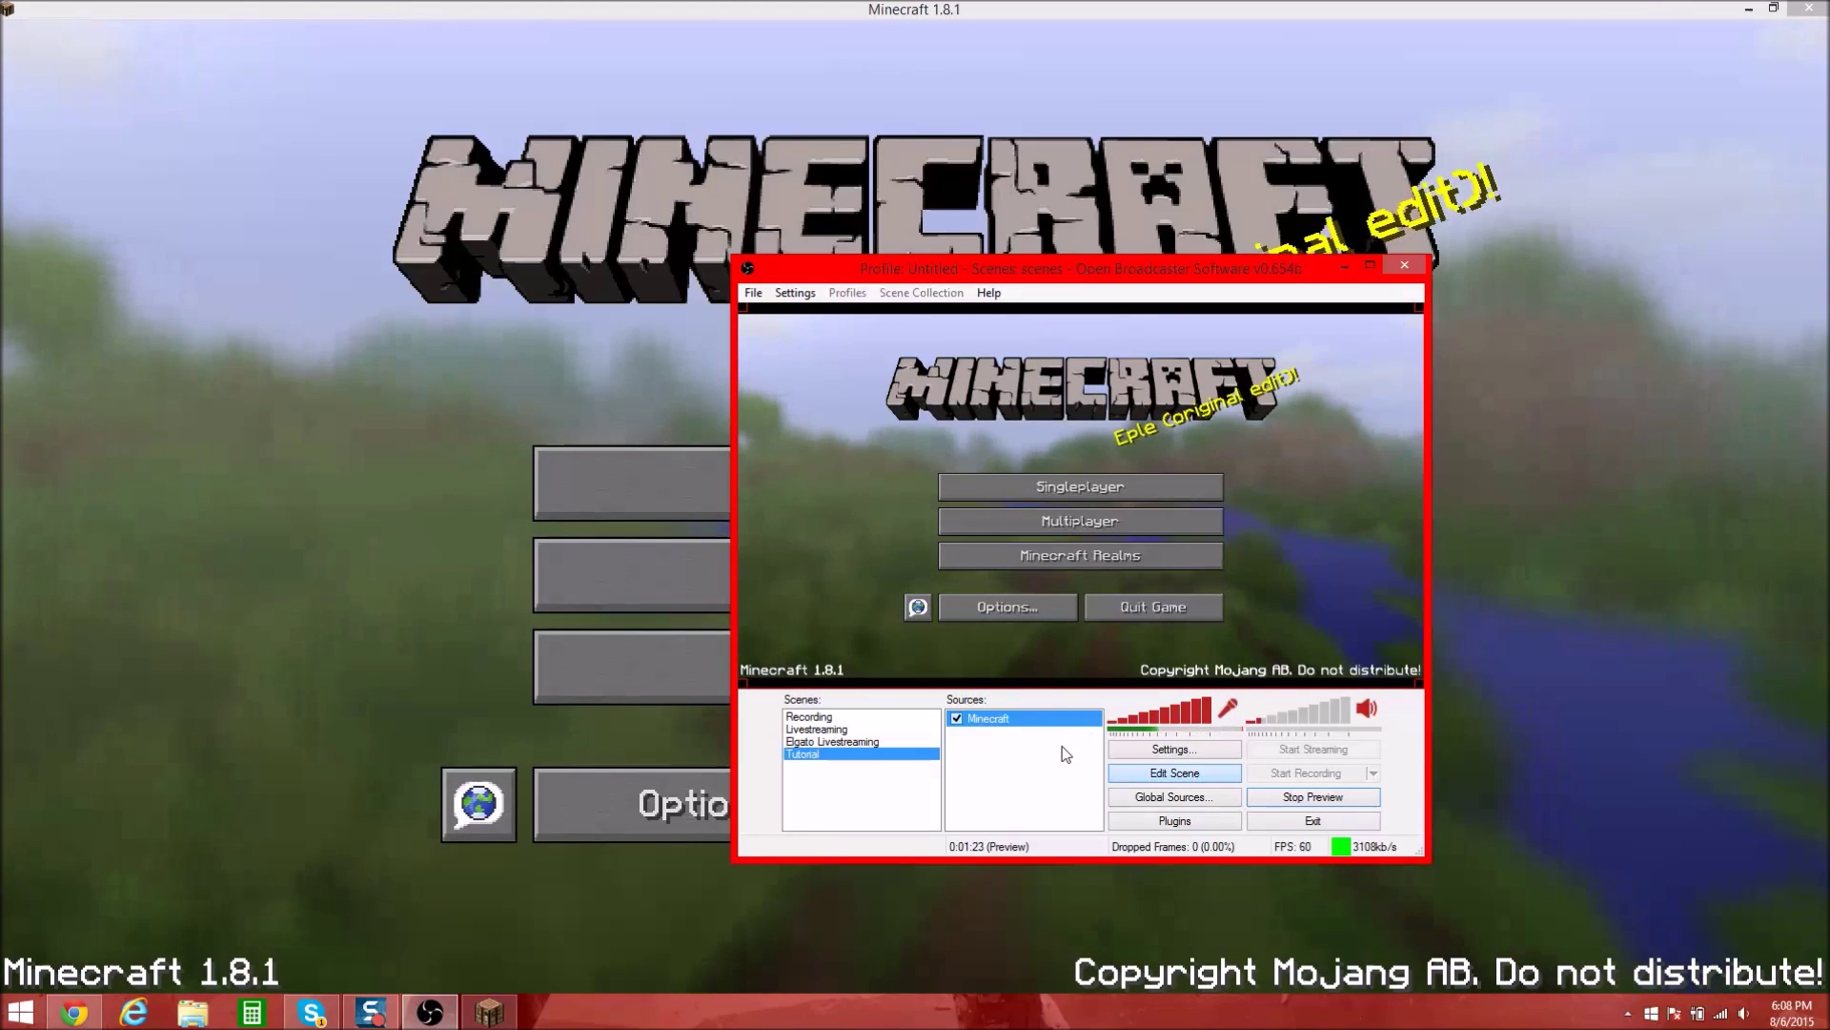
Add a Video Capture Device source named 'Facecam' using the USB2.0 HD UVC WebCam
{"action": "right_click", "coordinate": [992, 768]}
{"action": "mouse_move", "coordinate": [1048, 772]}
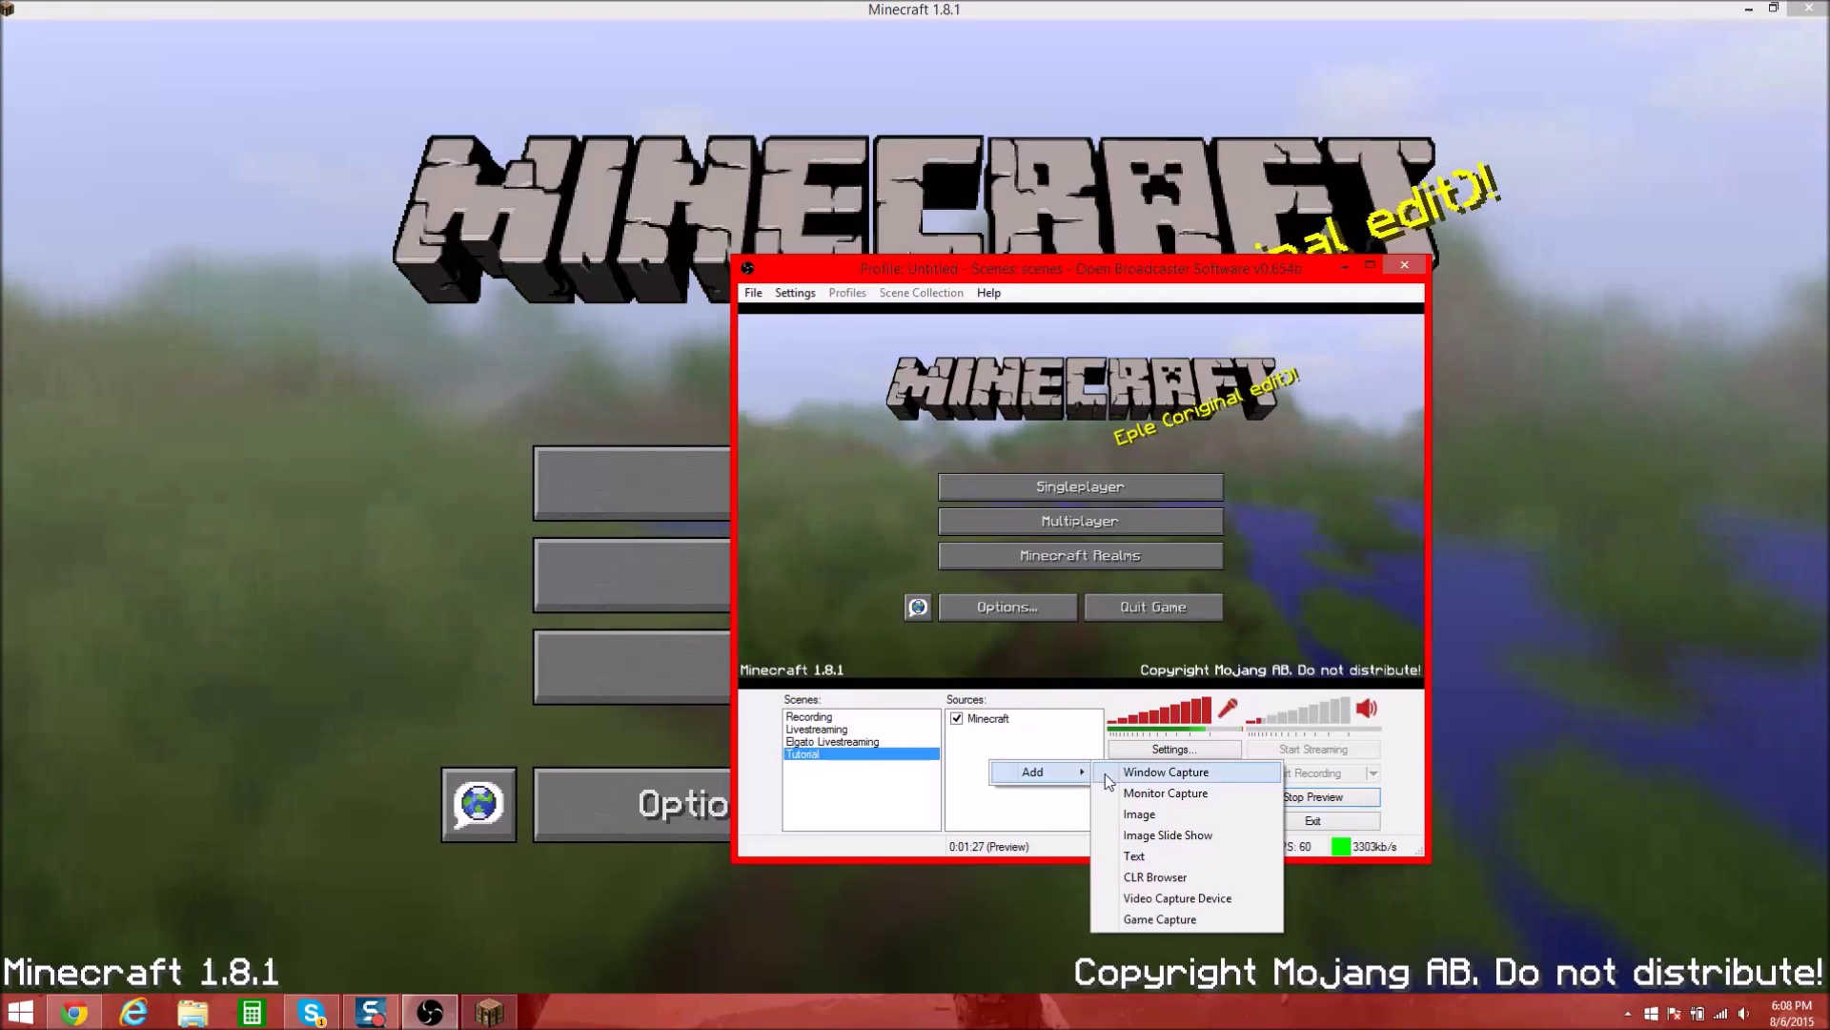
{"action": "left_click", "coordinate": [1164, 904]}
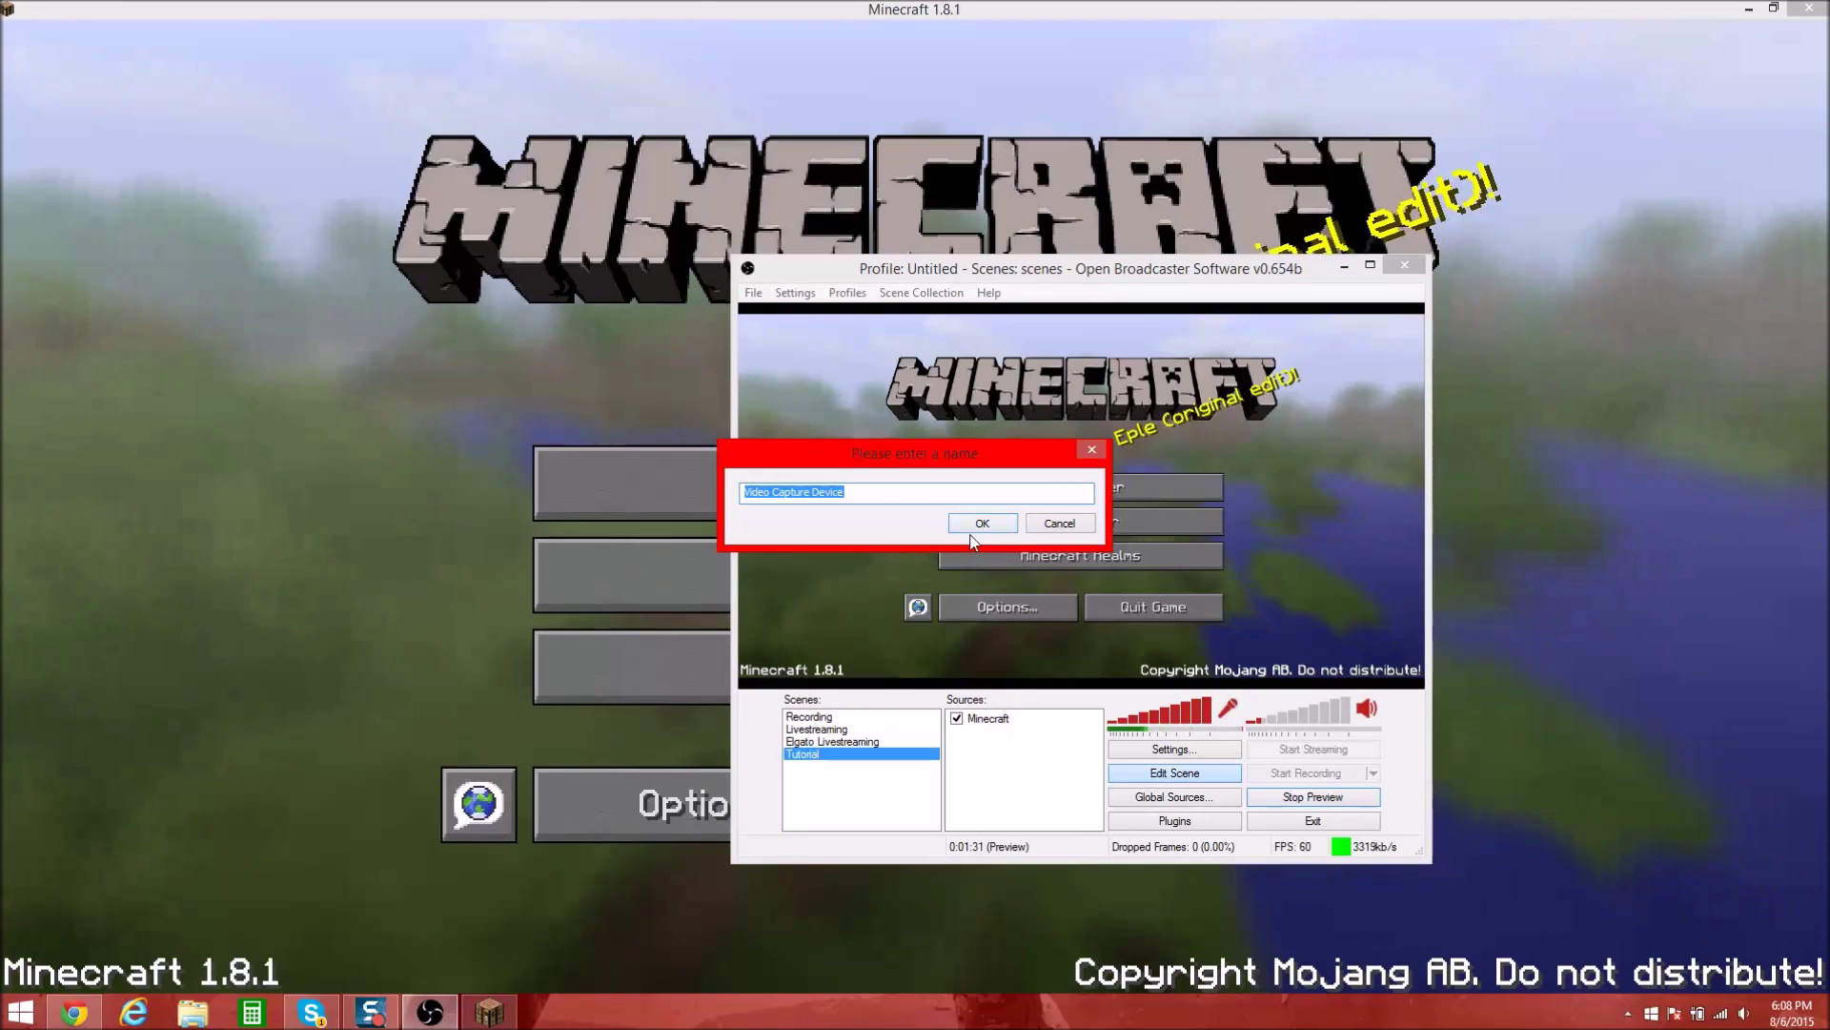
{"action": "type", "text": "Facecam"}
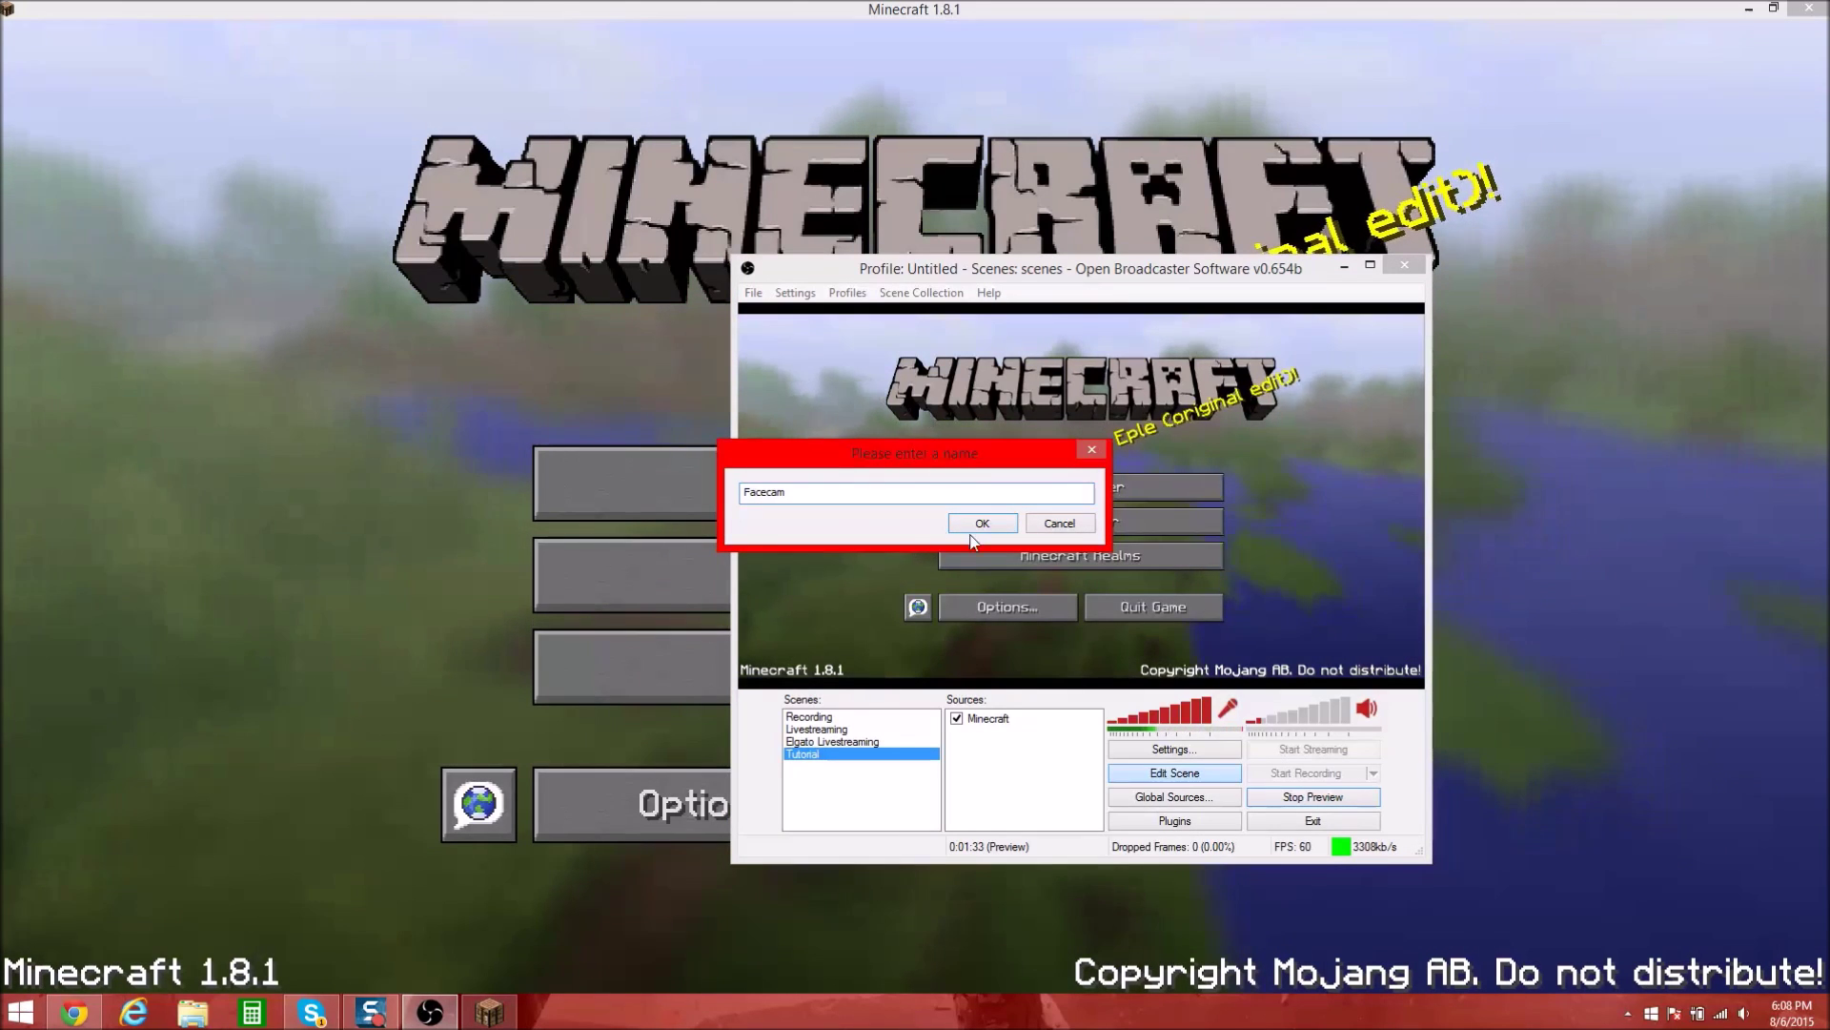
{"action": "left_click", "coordinate": [978, 525]}
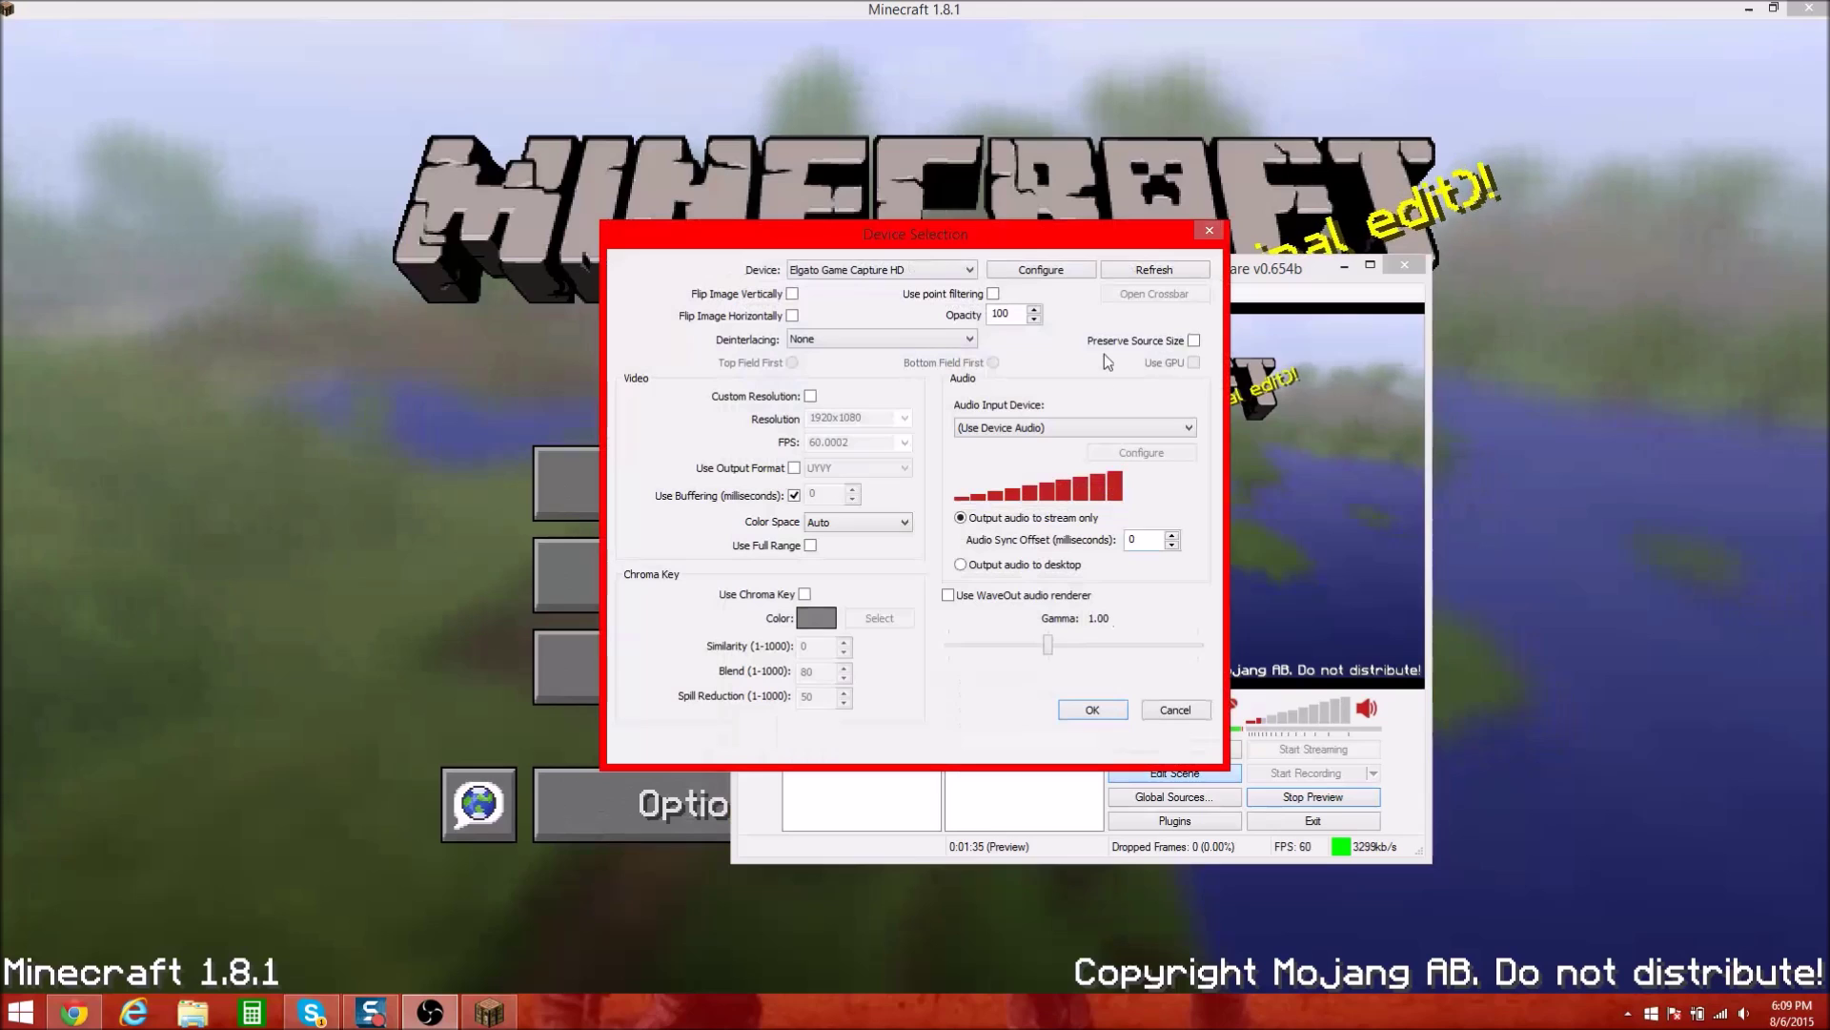
{"action": "left_click", "coordinate": [919, 267]}
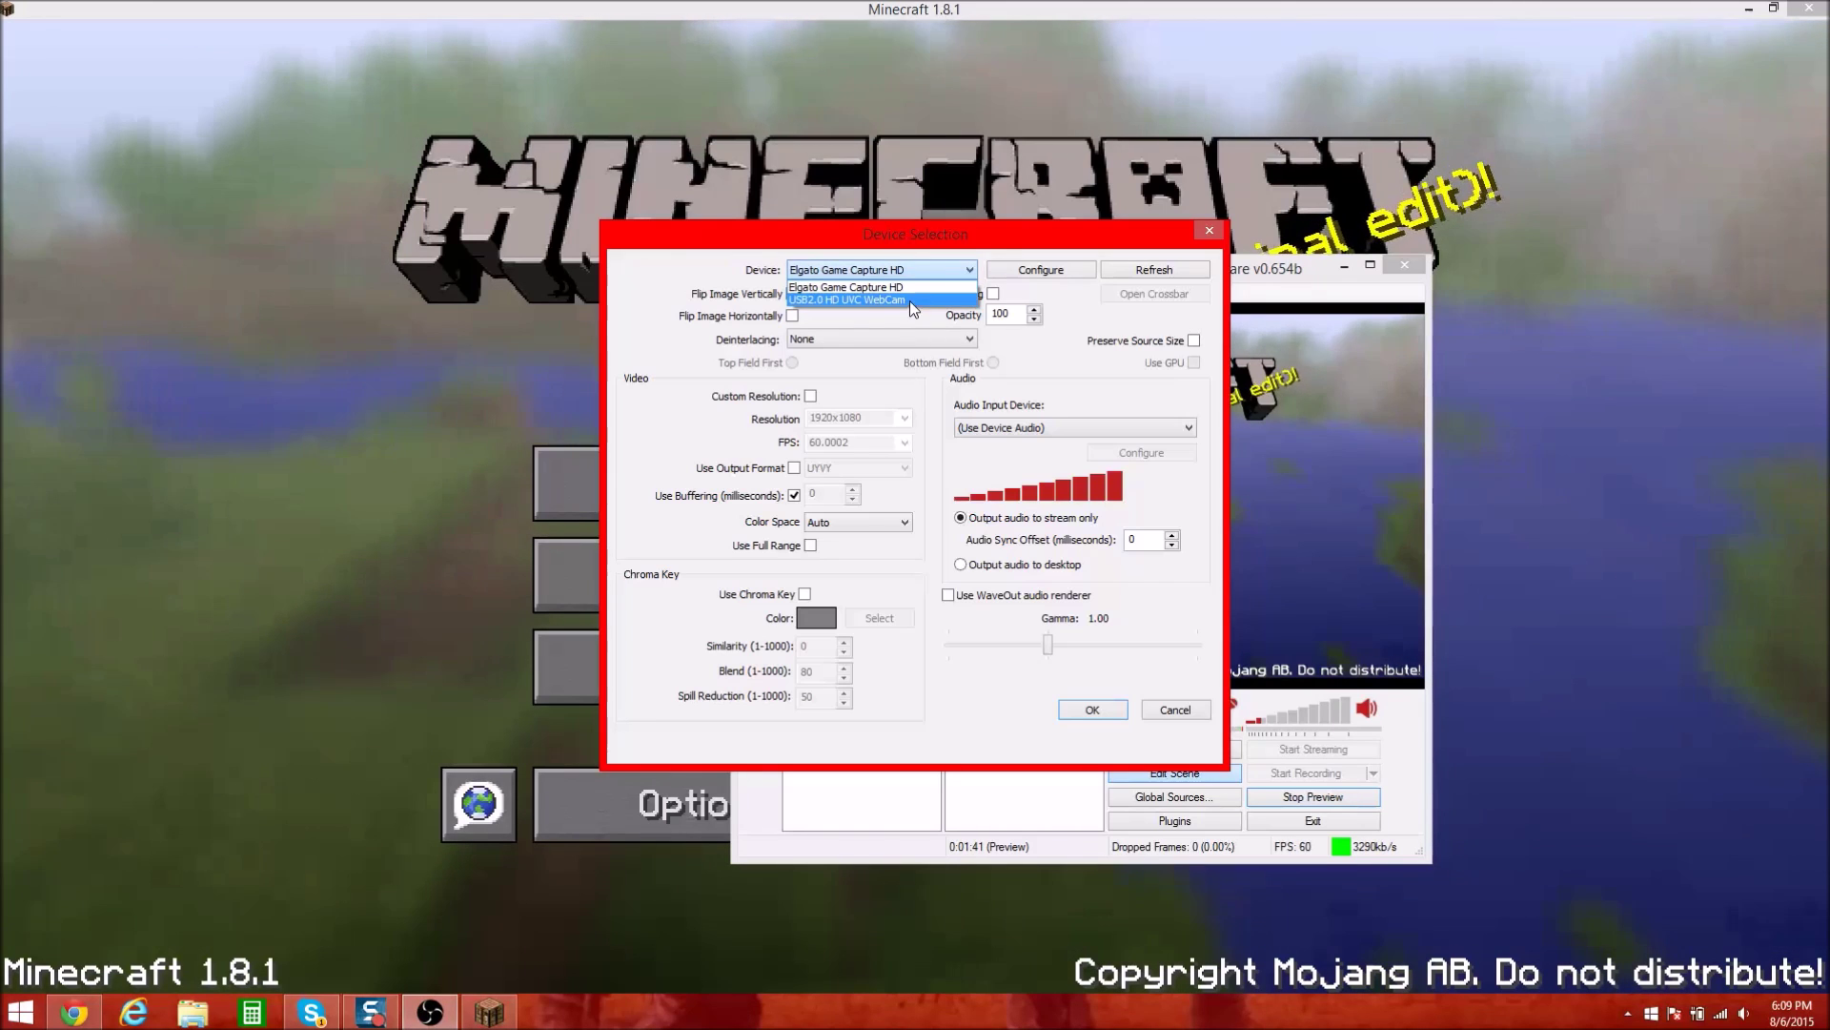
{"action": "left_click", "coordinate": [909, 301]}
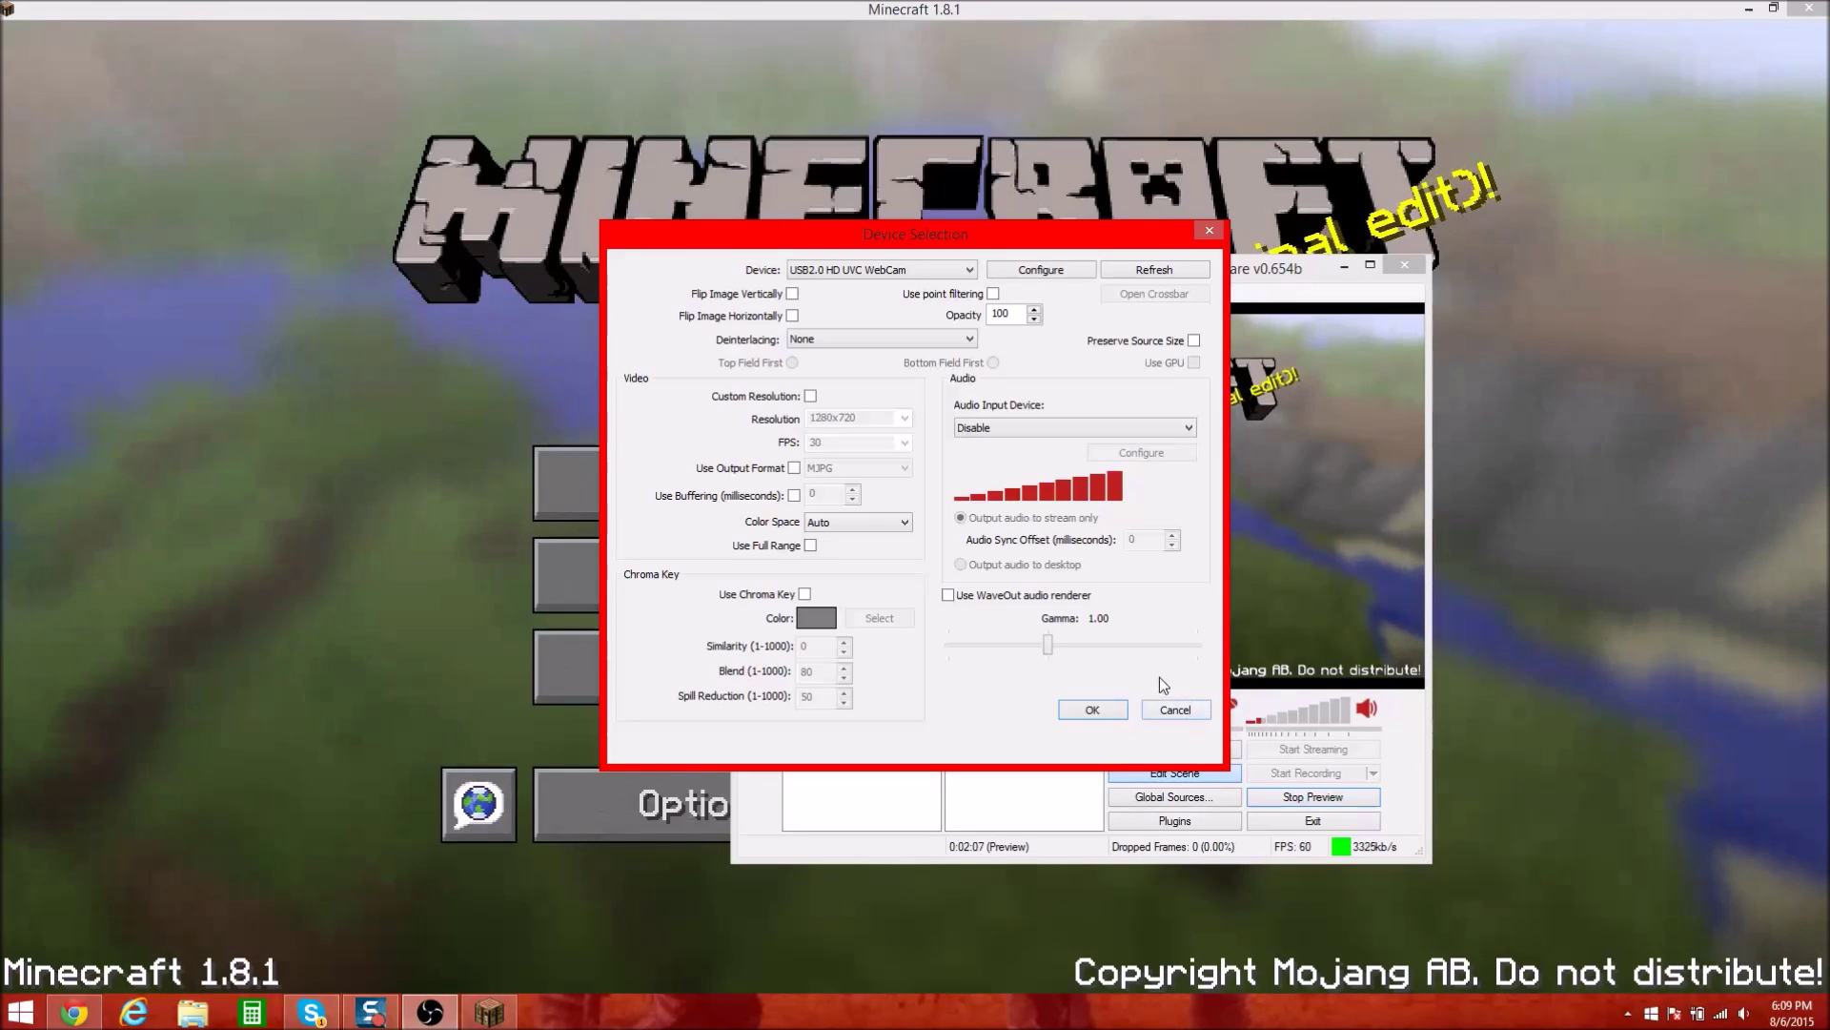
{"action": "left_click", "coordinate": [1090, 711]}
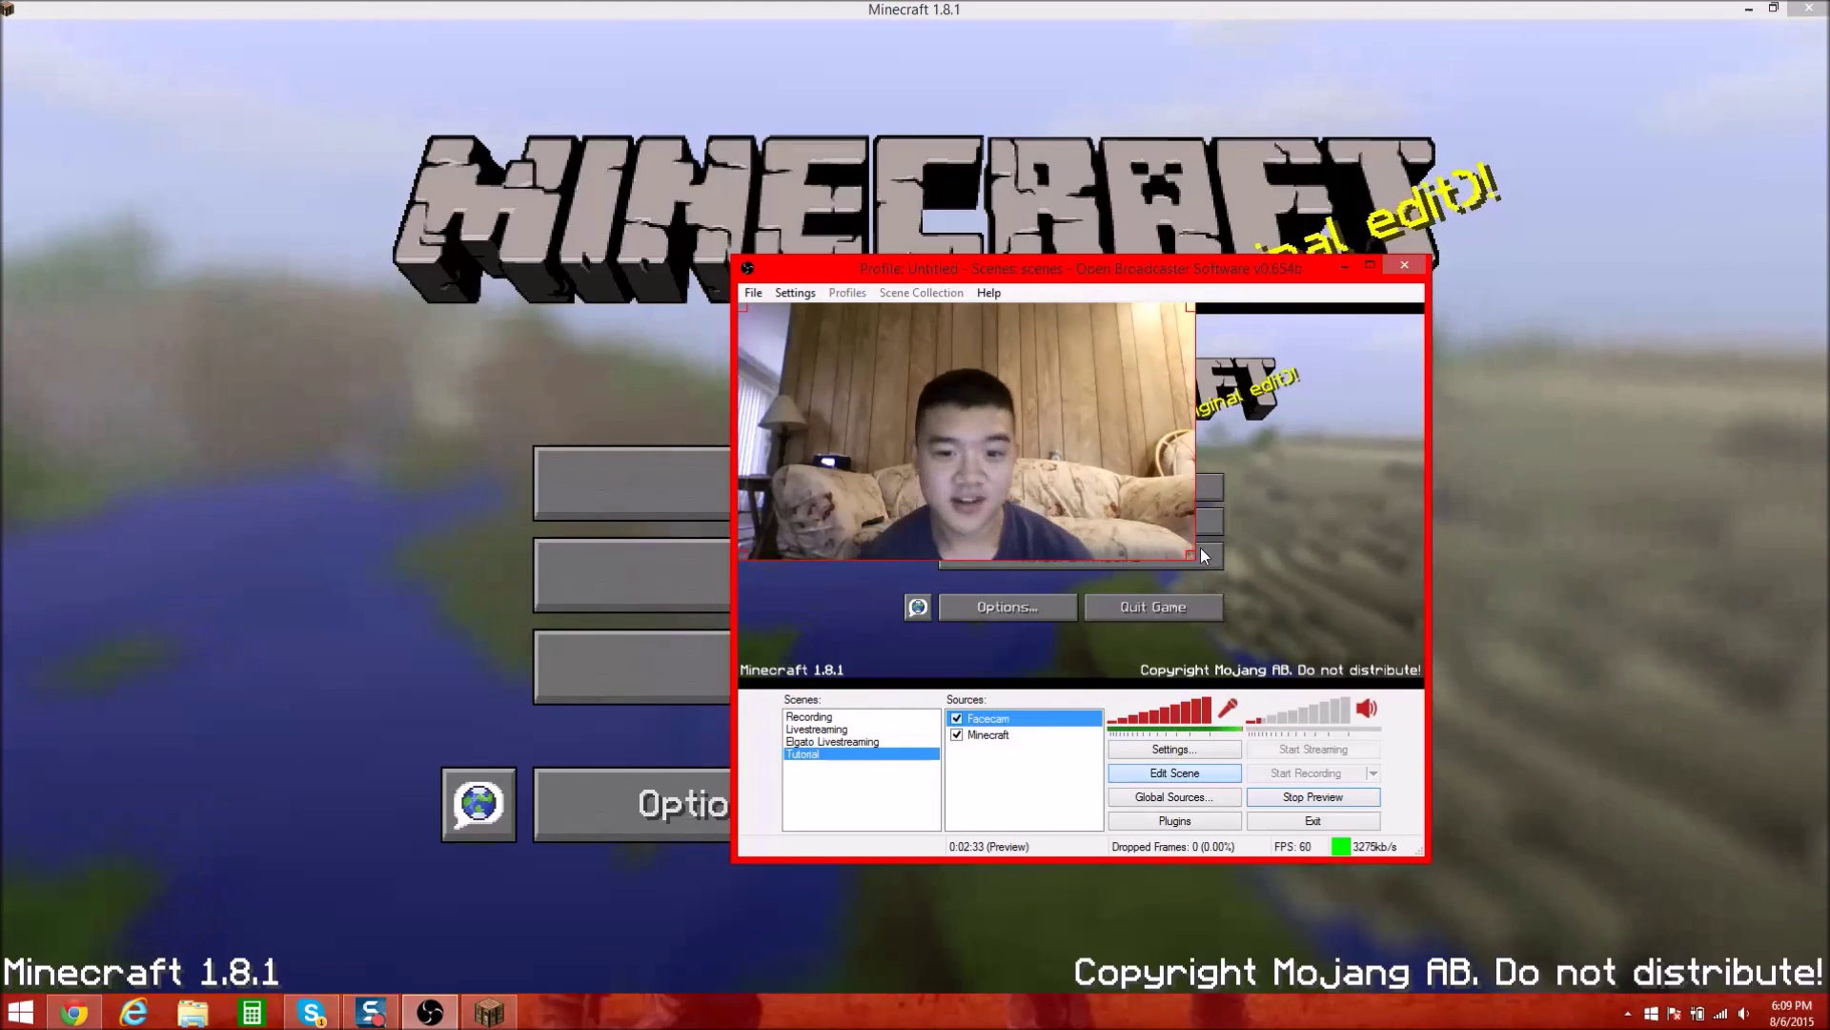
Shrink the Facecam with its handles, place it in the top-right corner, and finish editing
{"action": "left_click_drag", "start_coordinate": [1191, 555], "coordinate": [939, 416]}
{"action": "left_click_drag", "start_coordinate": [889, 347], "coordinate": [1371, 355]}
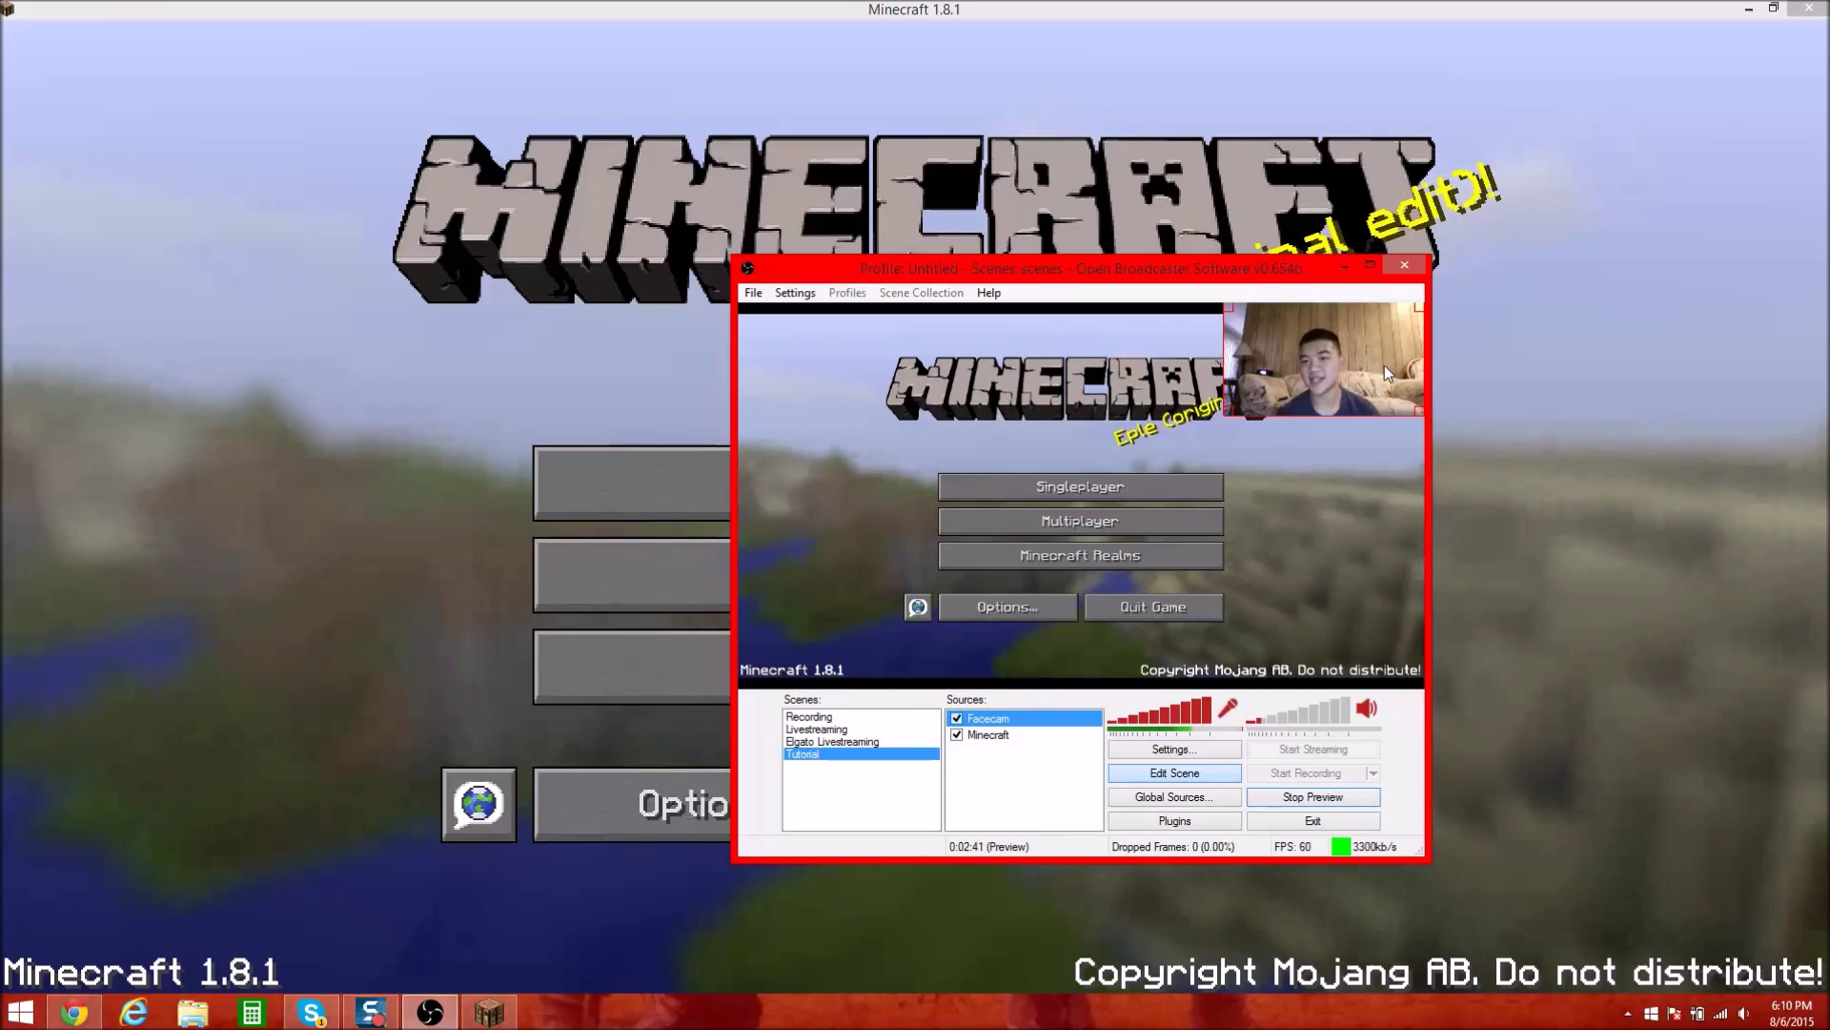
{"action": "left_click_drag", "start_coordinate": [1384, 364], "coordinate": [1324, 447]}
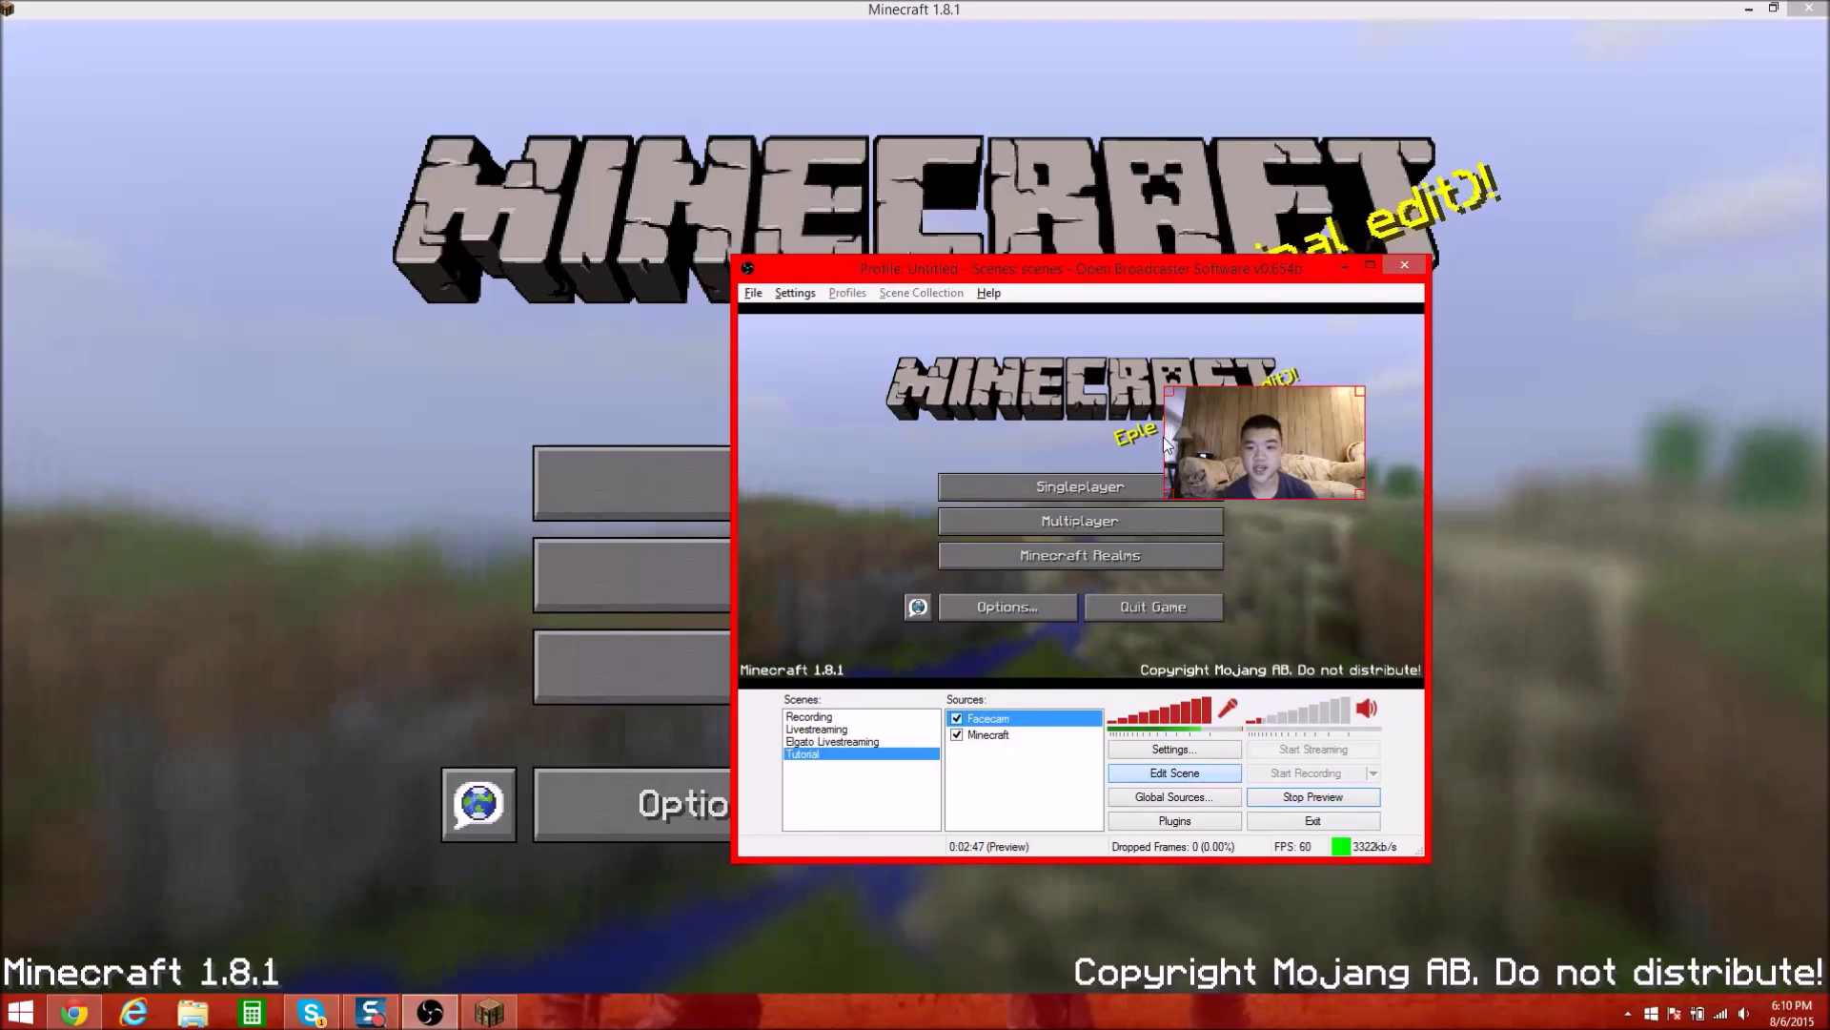
{"action": "left_click_drag", "start_coordinate": [1172, 438], "coordinate": [1206, 440]}
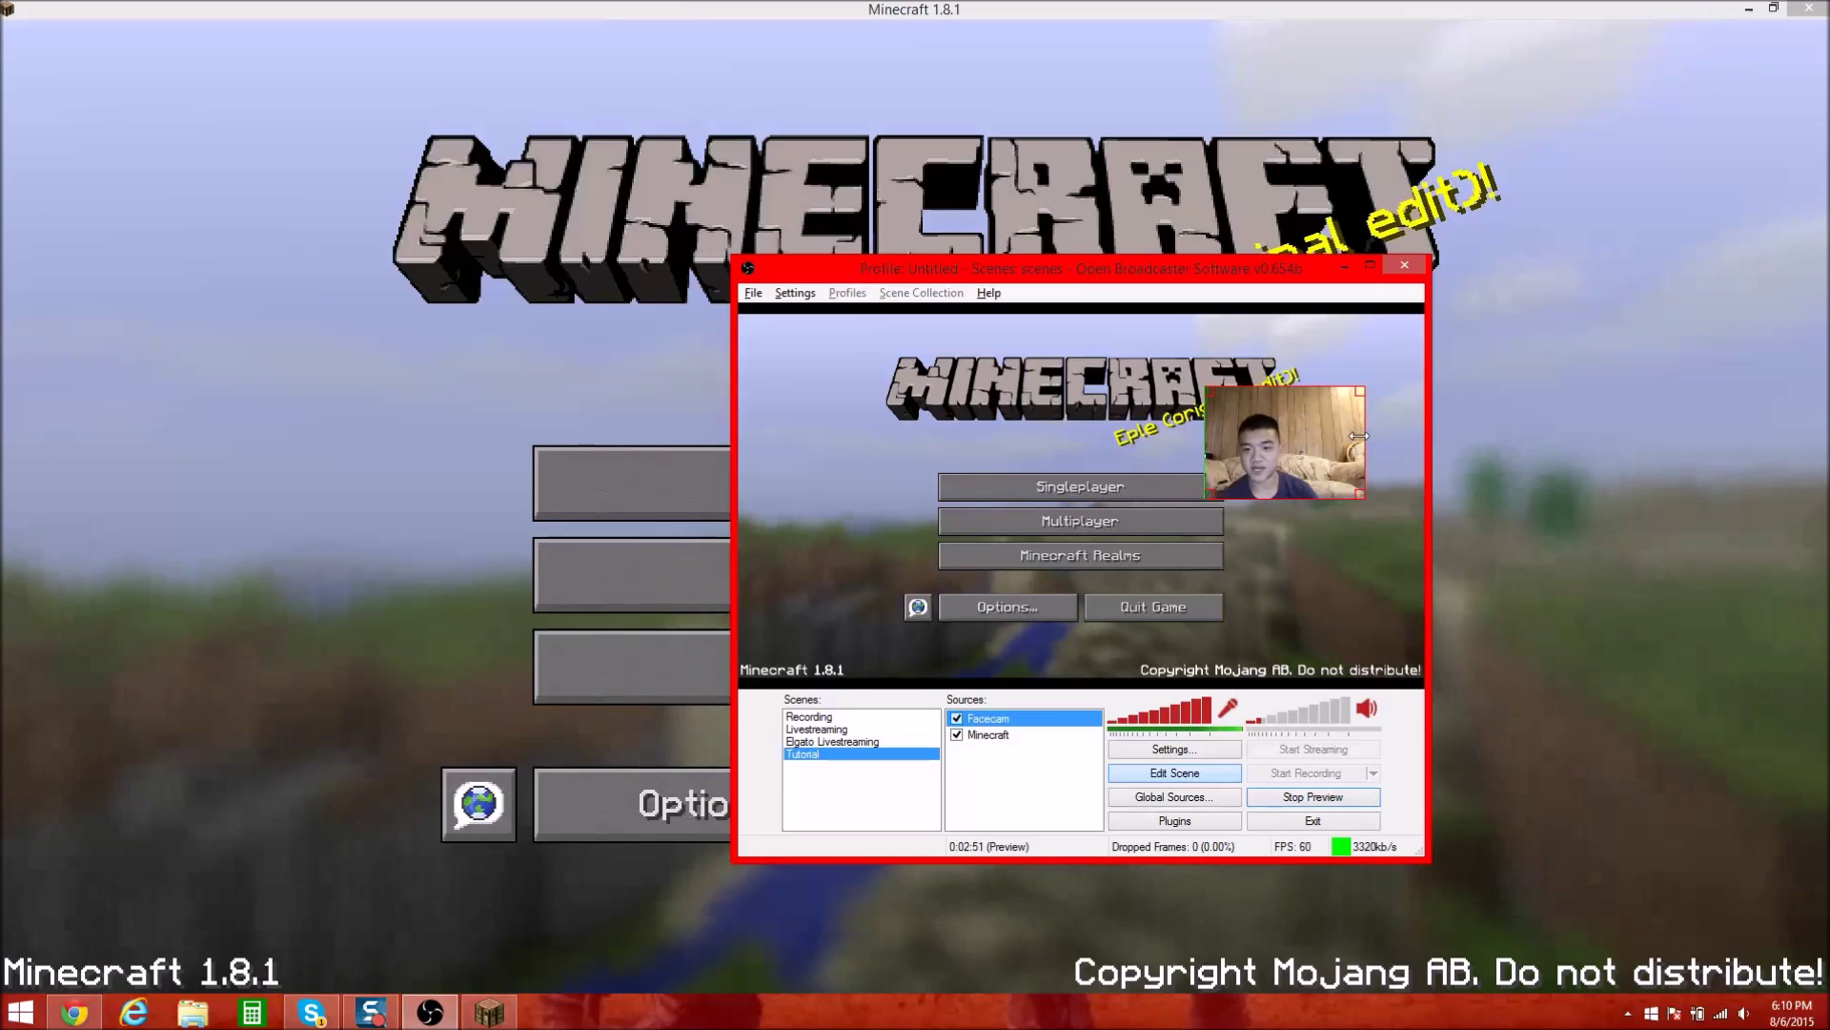
{"action": "left_click_drag", "start_coordinate": [1365, 445], "coordinate": [1328, 441]}
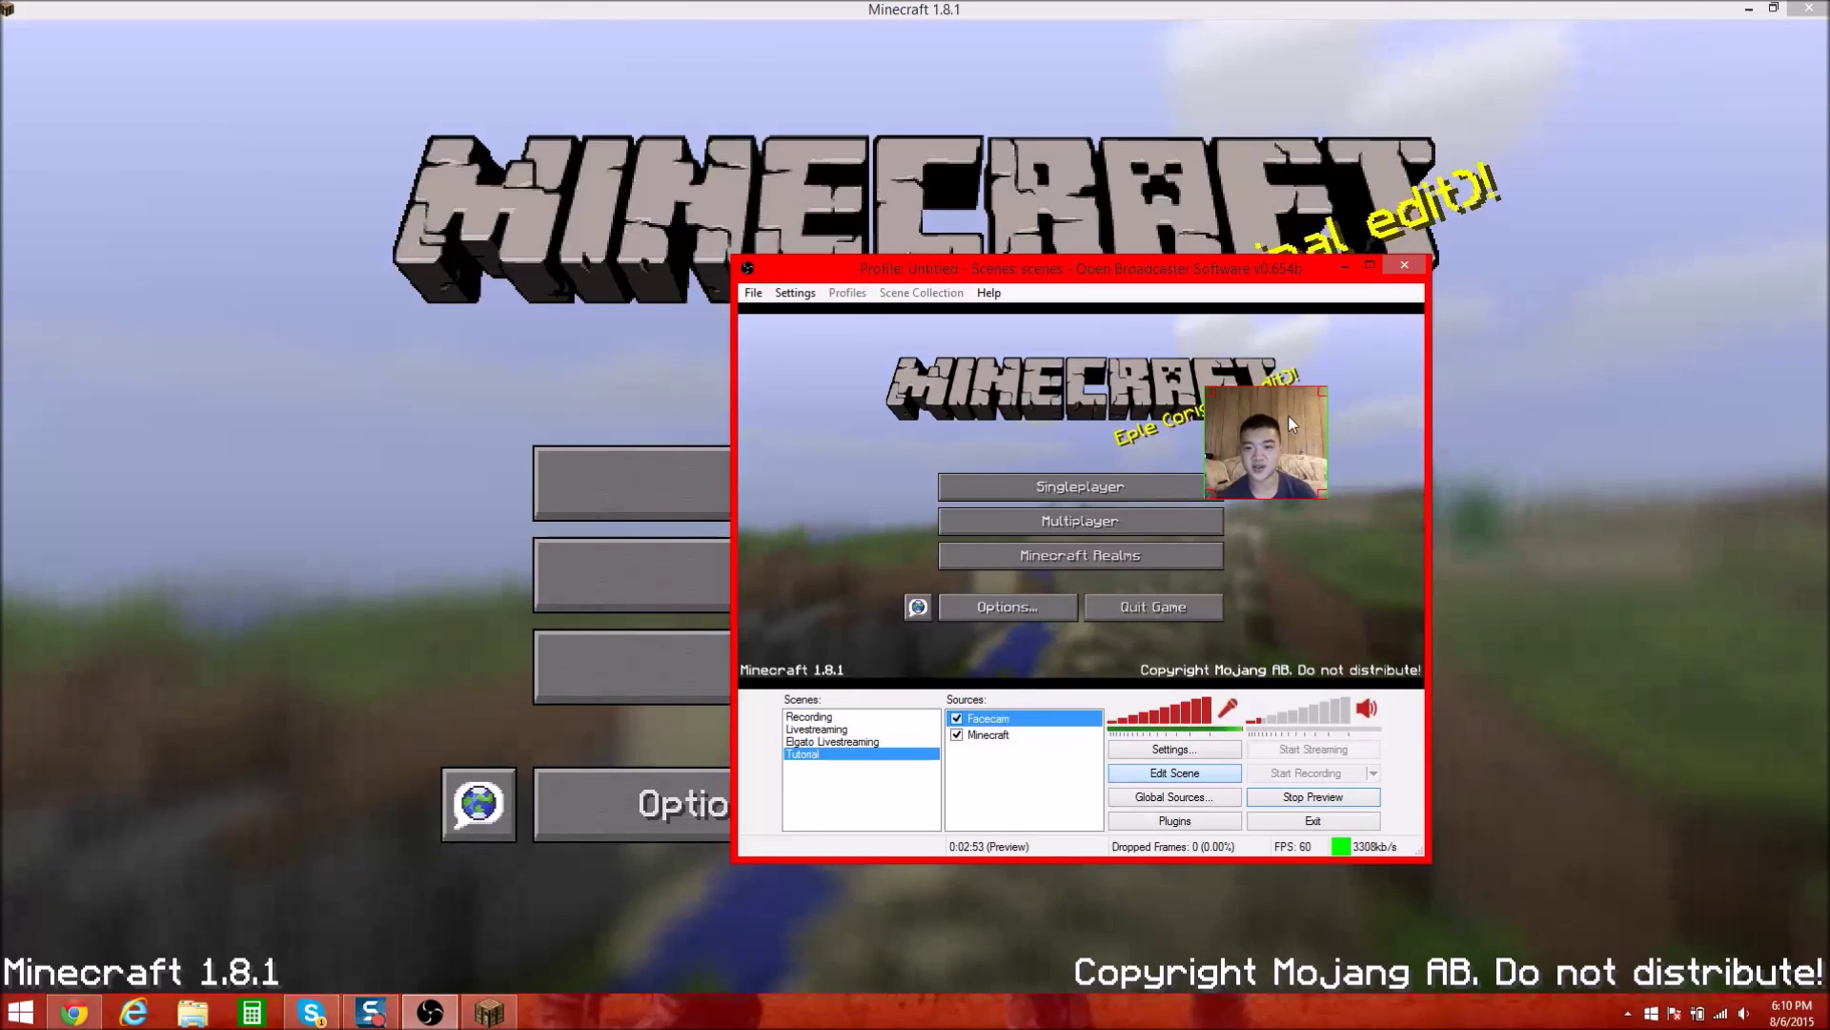
{"action": "left_click_drag", "start_coordinate": [1289, 415], "coordinate": [1373, 393]}
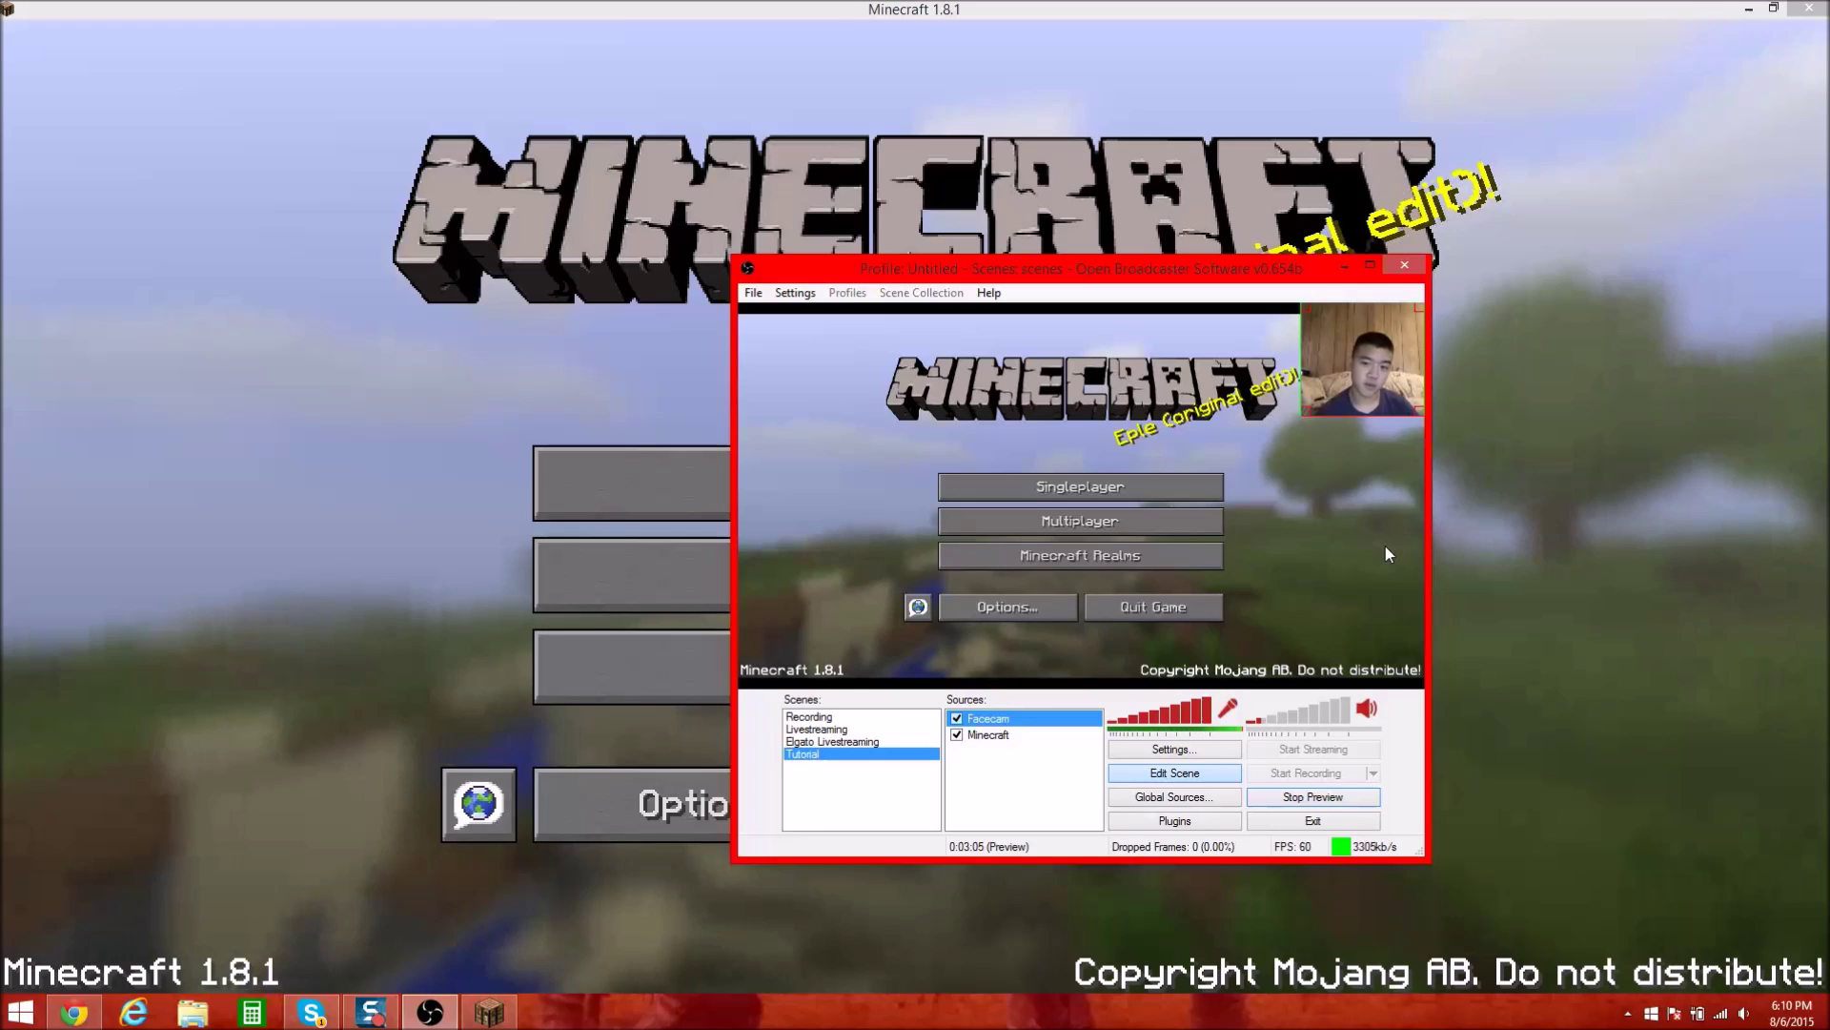
{"action": "left_click", "coordinate": [1174, 772]}
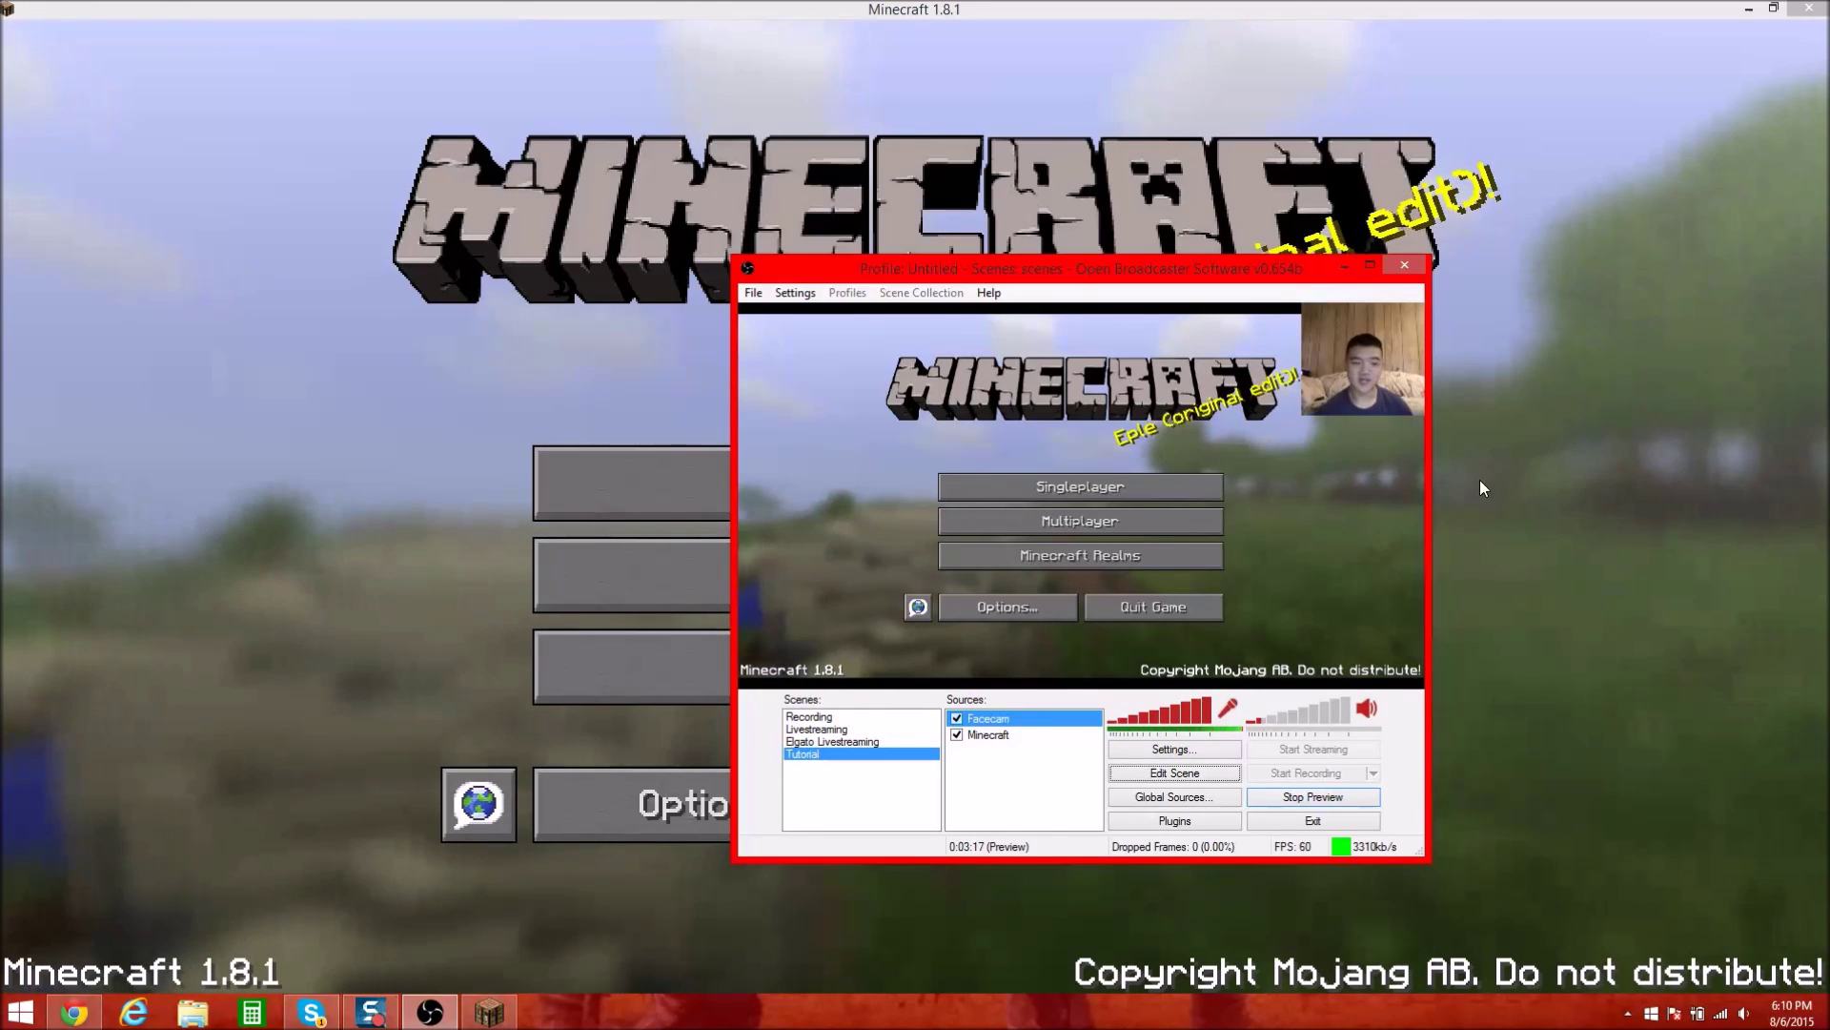
{"action": "mouse_move", "coordinate": [83, 1019]}
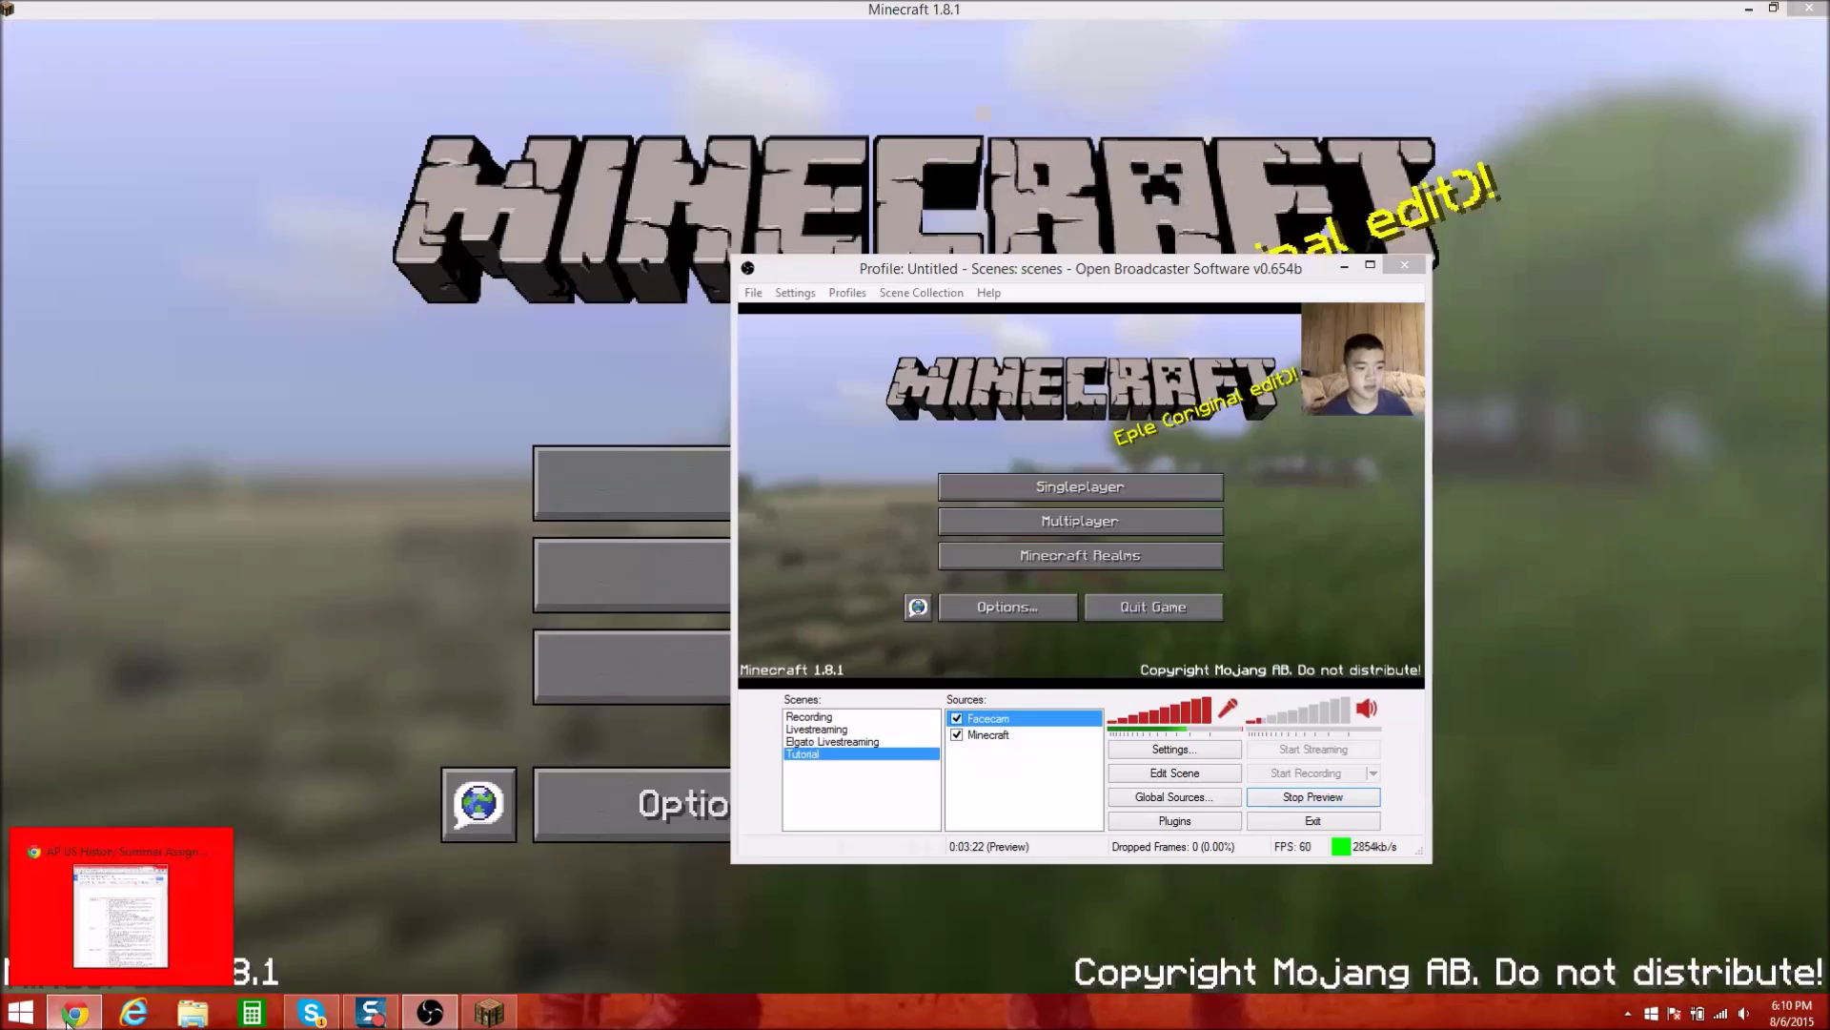
In a new Chrome window, search Google Images for 'facecam border'
{"action": "left_click", "coordinate": [119, 911]}
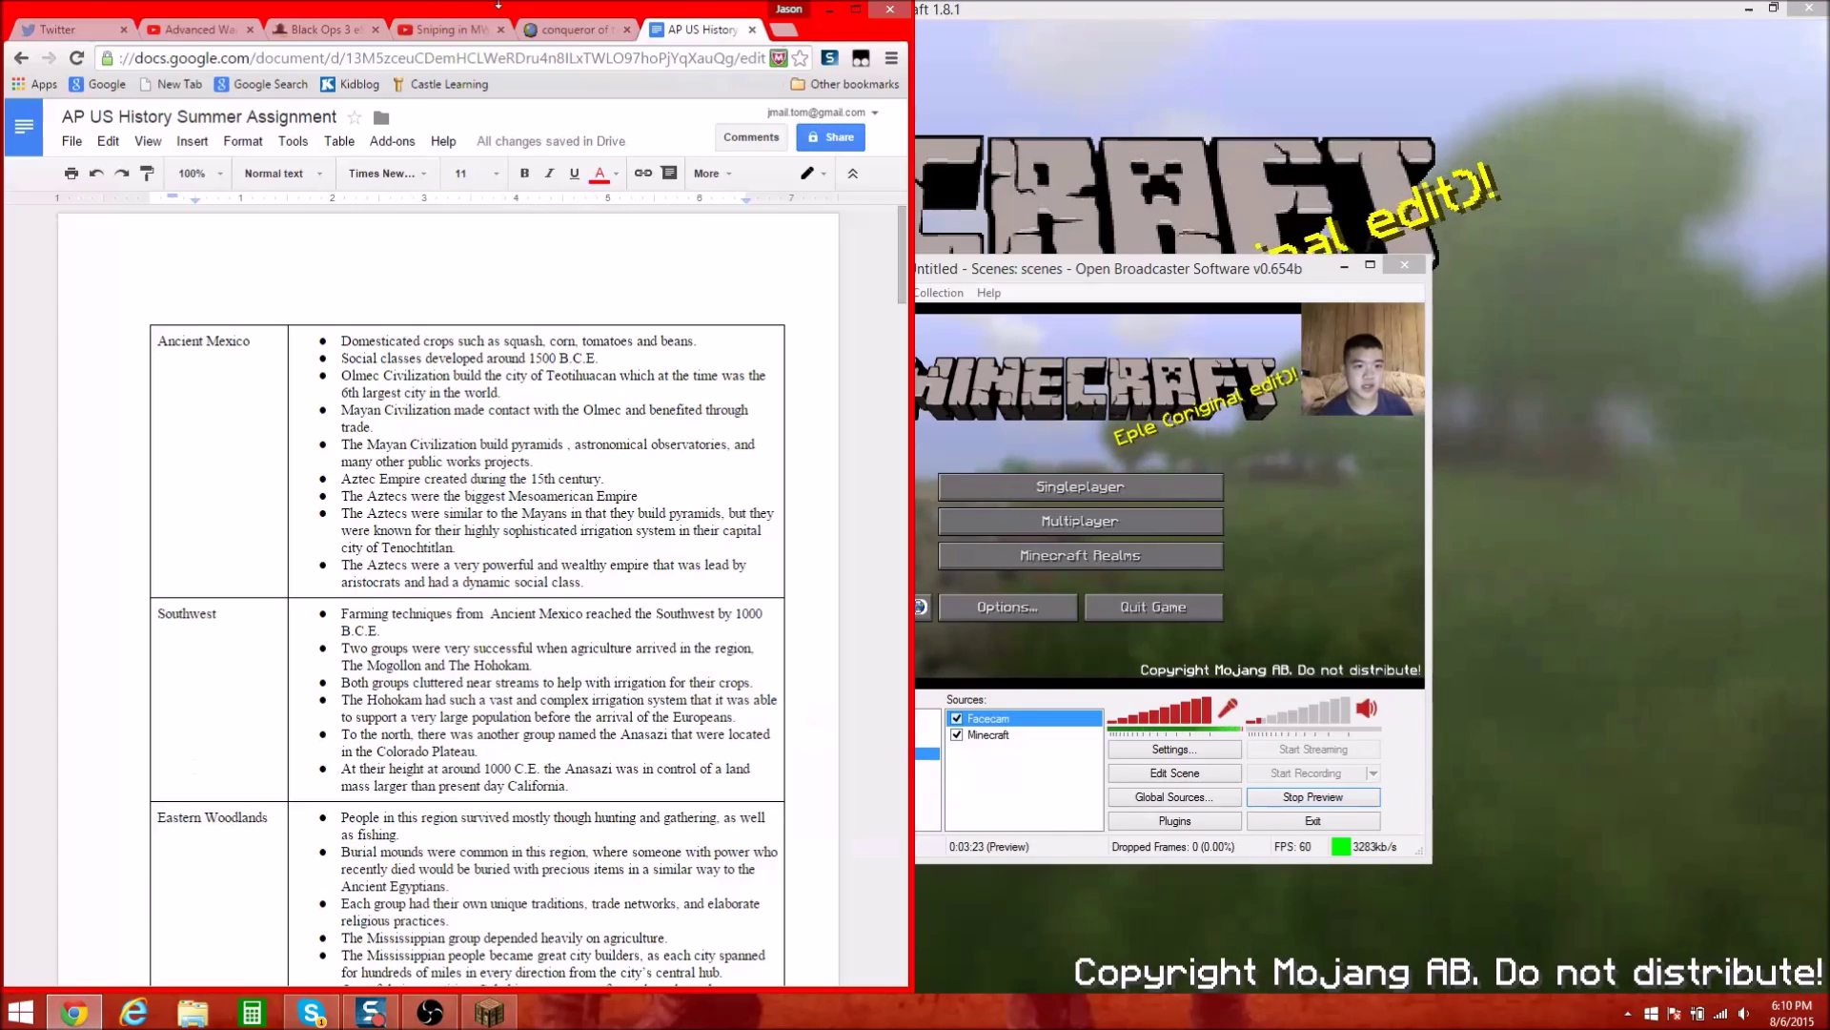
{"action": "key", "text": "ctrl+t"}
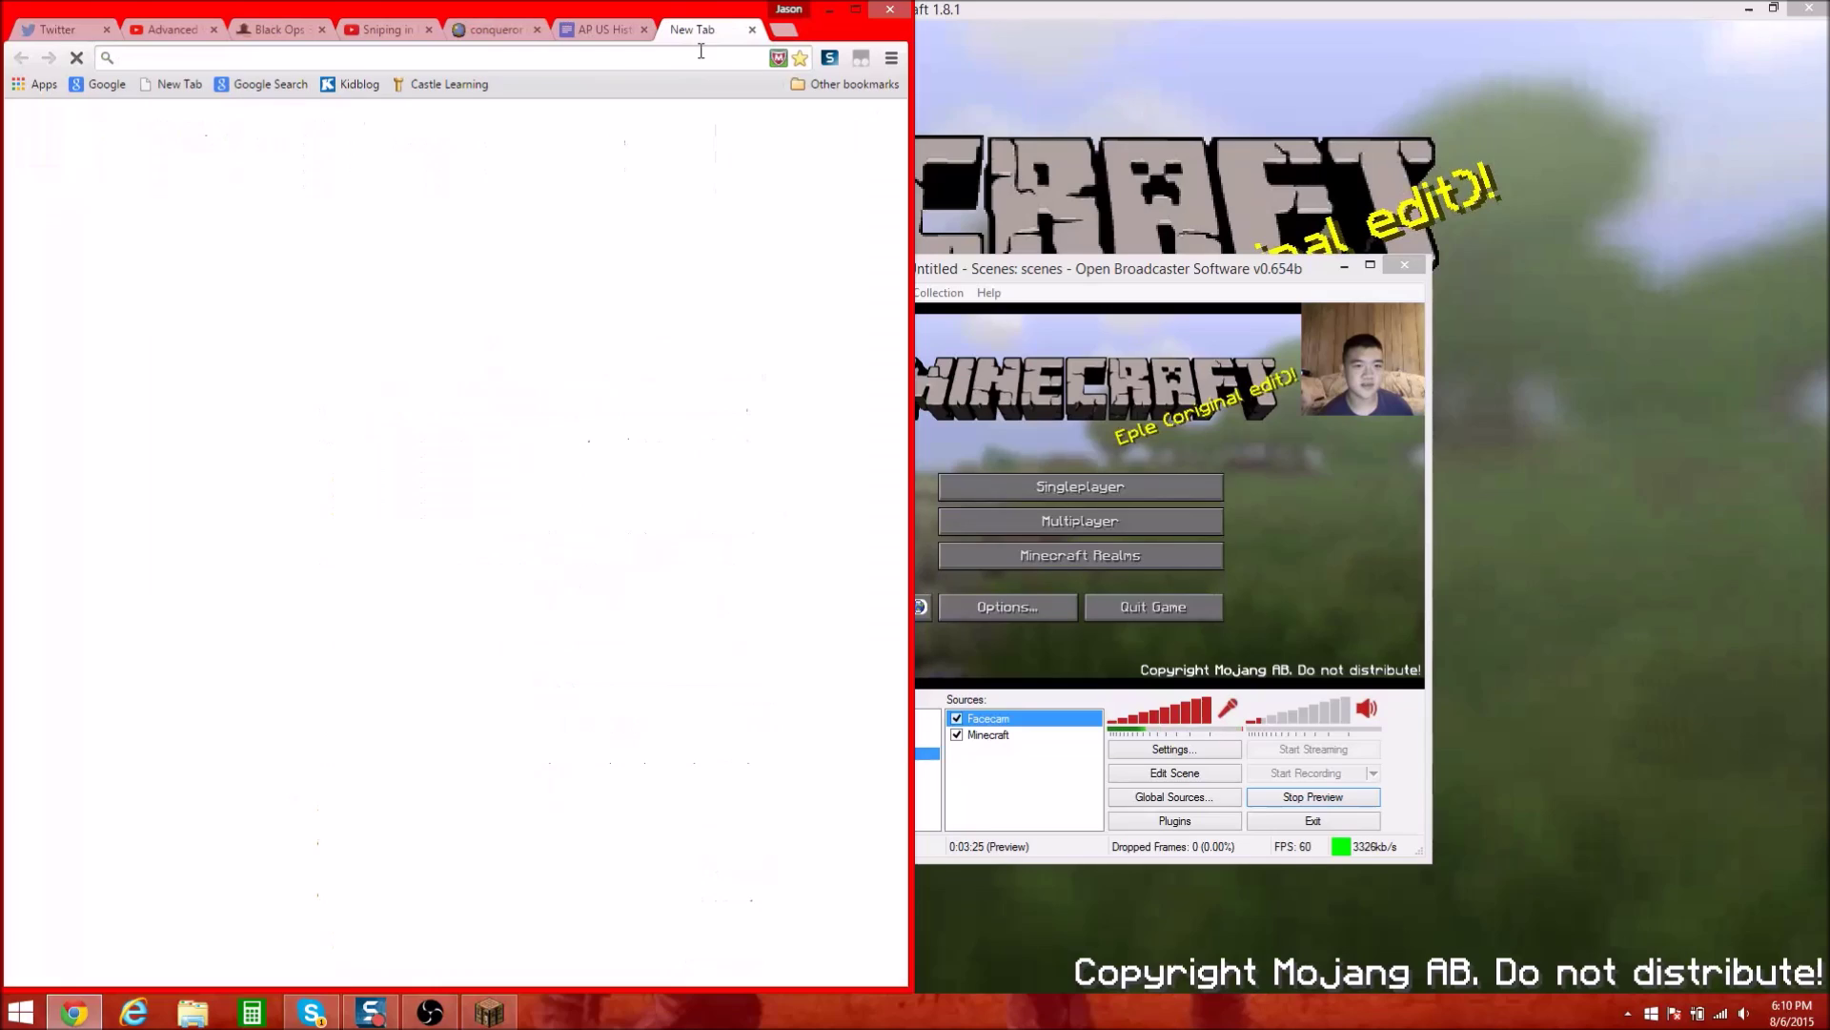
{"action": "left_click_drag", "start_coordinate": [701, 30], "coordinate": [1155, 279]}
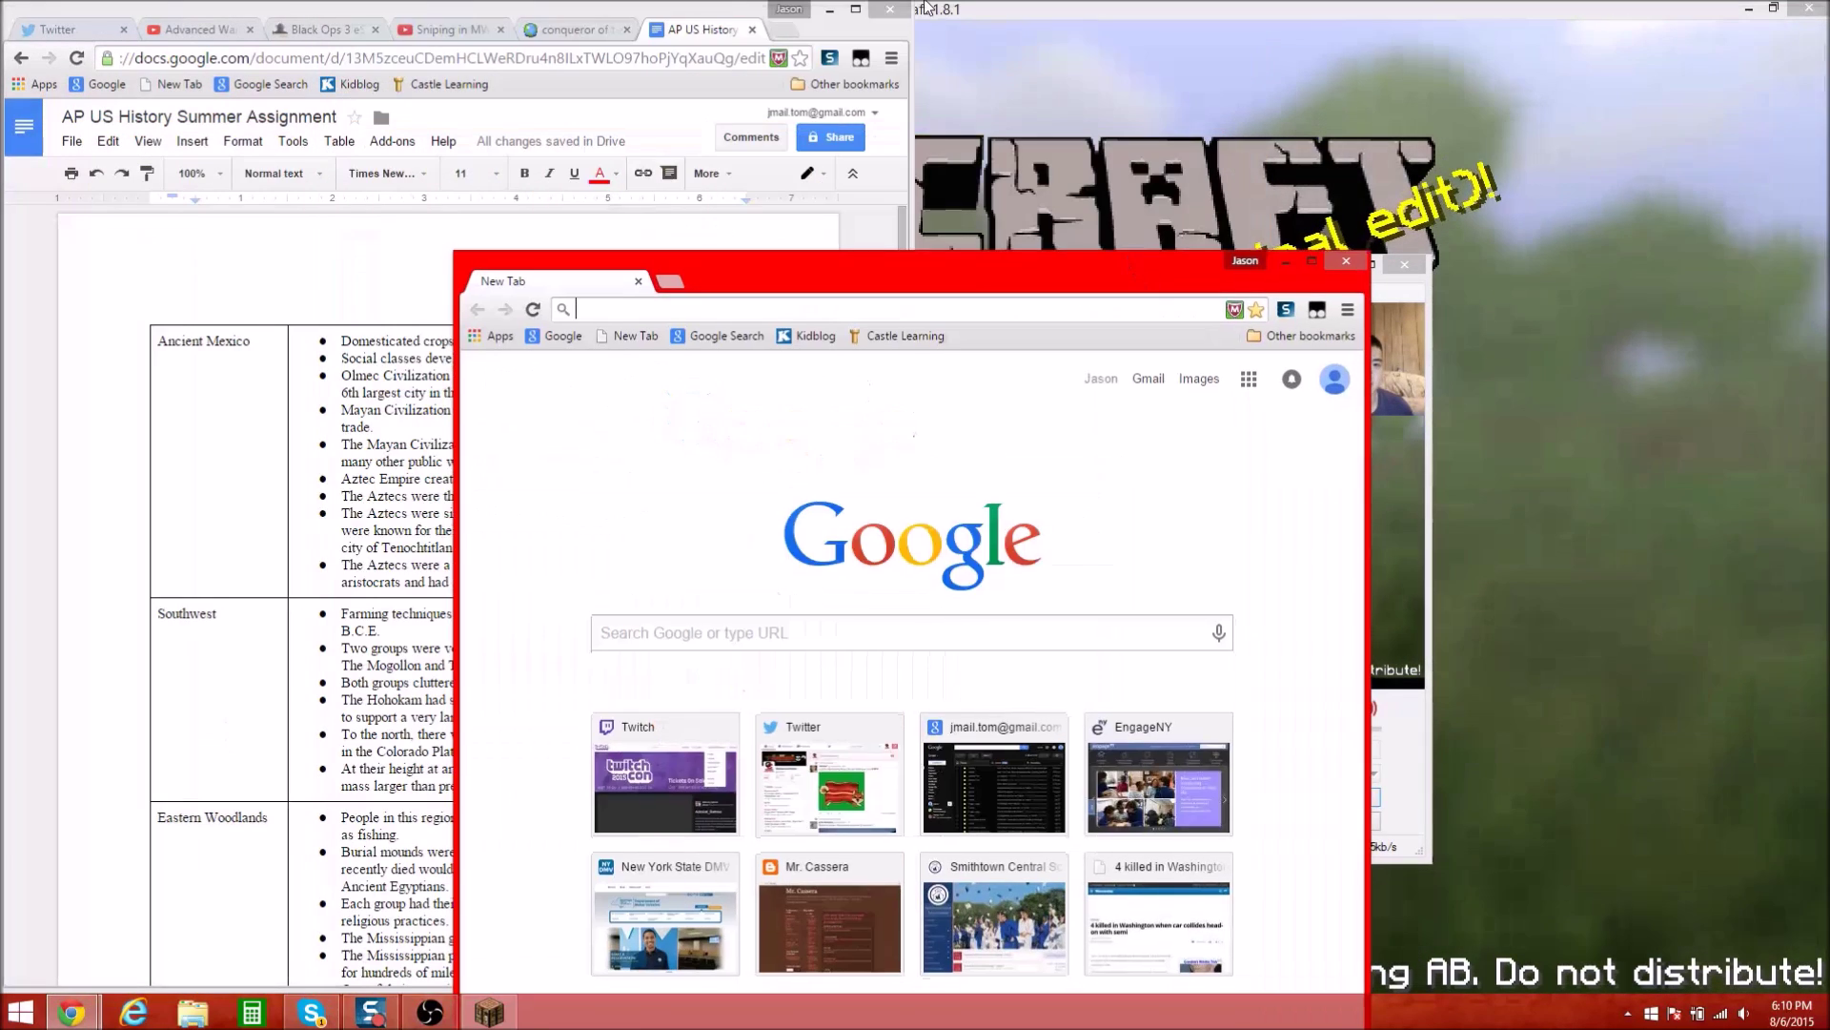
{"action": "left_click", "coordinate": [829, 13]}
{"action": "left_click_drag", "start_coordinate": [935, 259], "coordinate": [807, 141]}
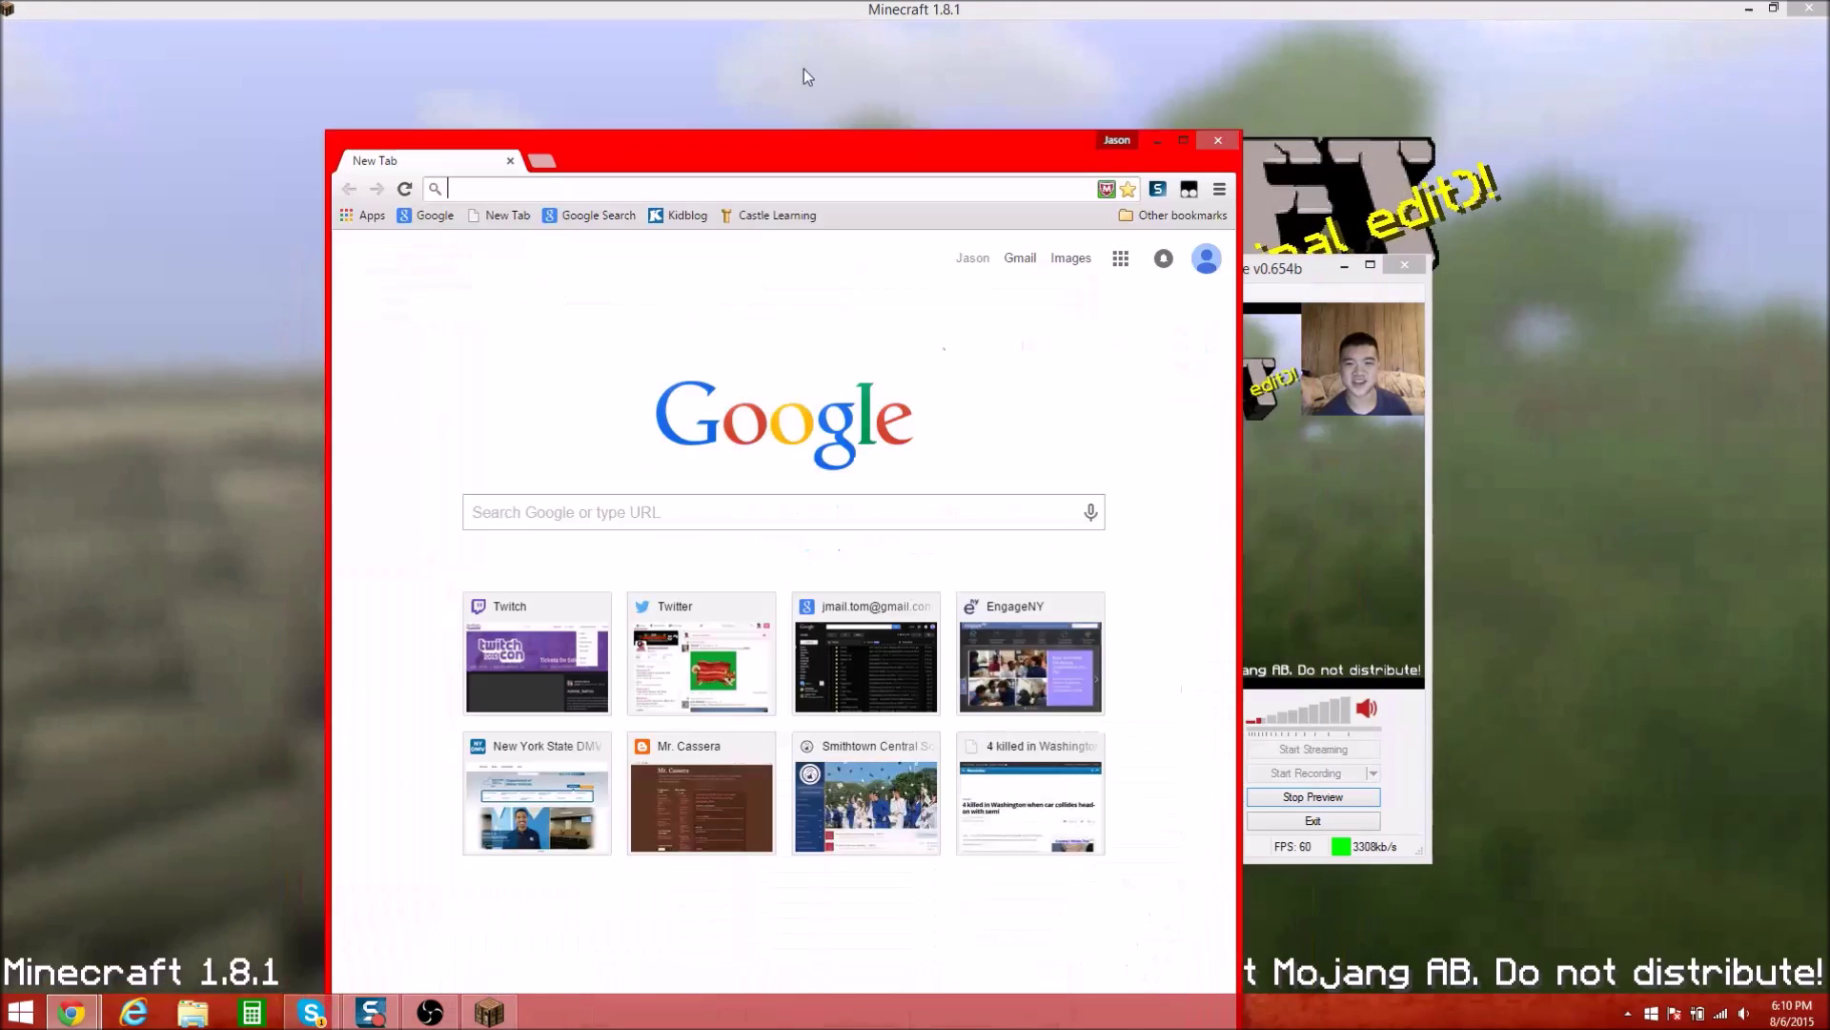
{"action": "left_click_drag", "start_coordinate": [804, 76], "coordinate": [722, 82]}
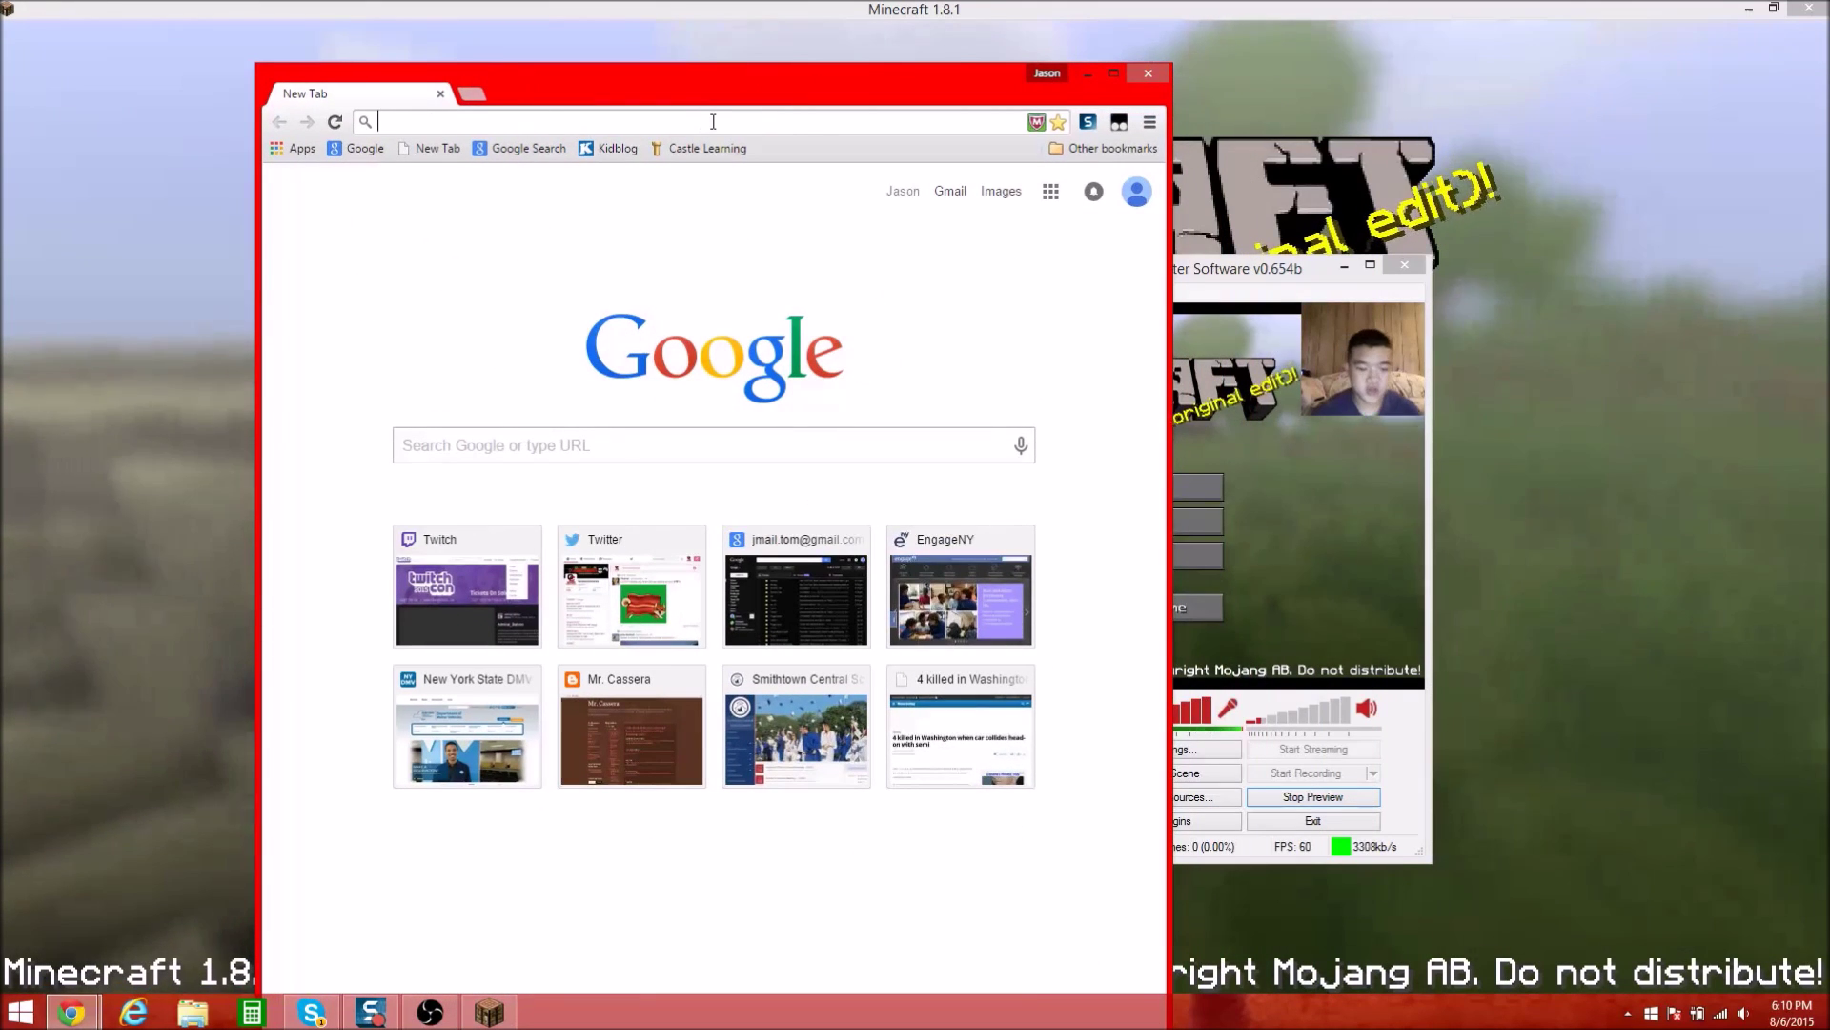
{"action": "type", "text": "facecam"}
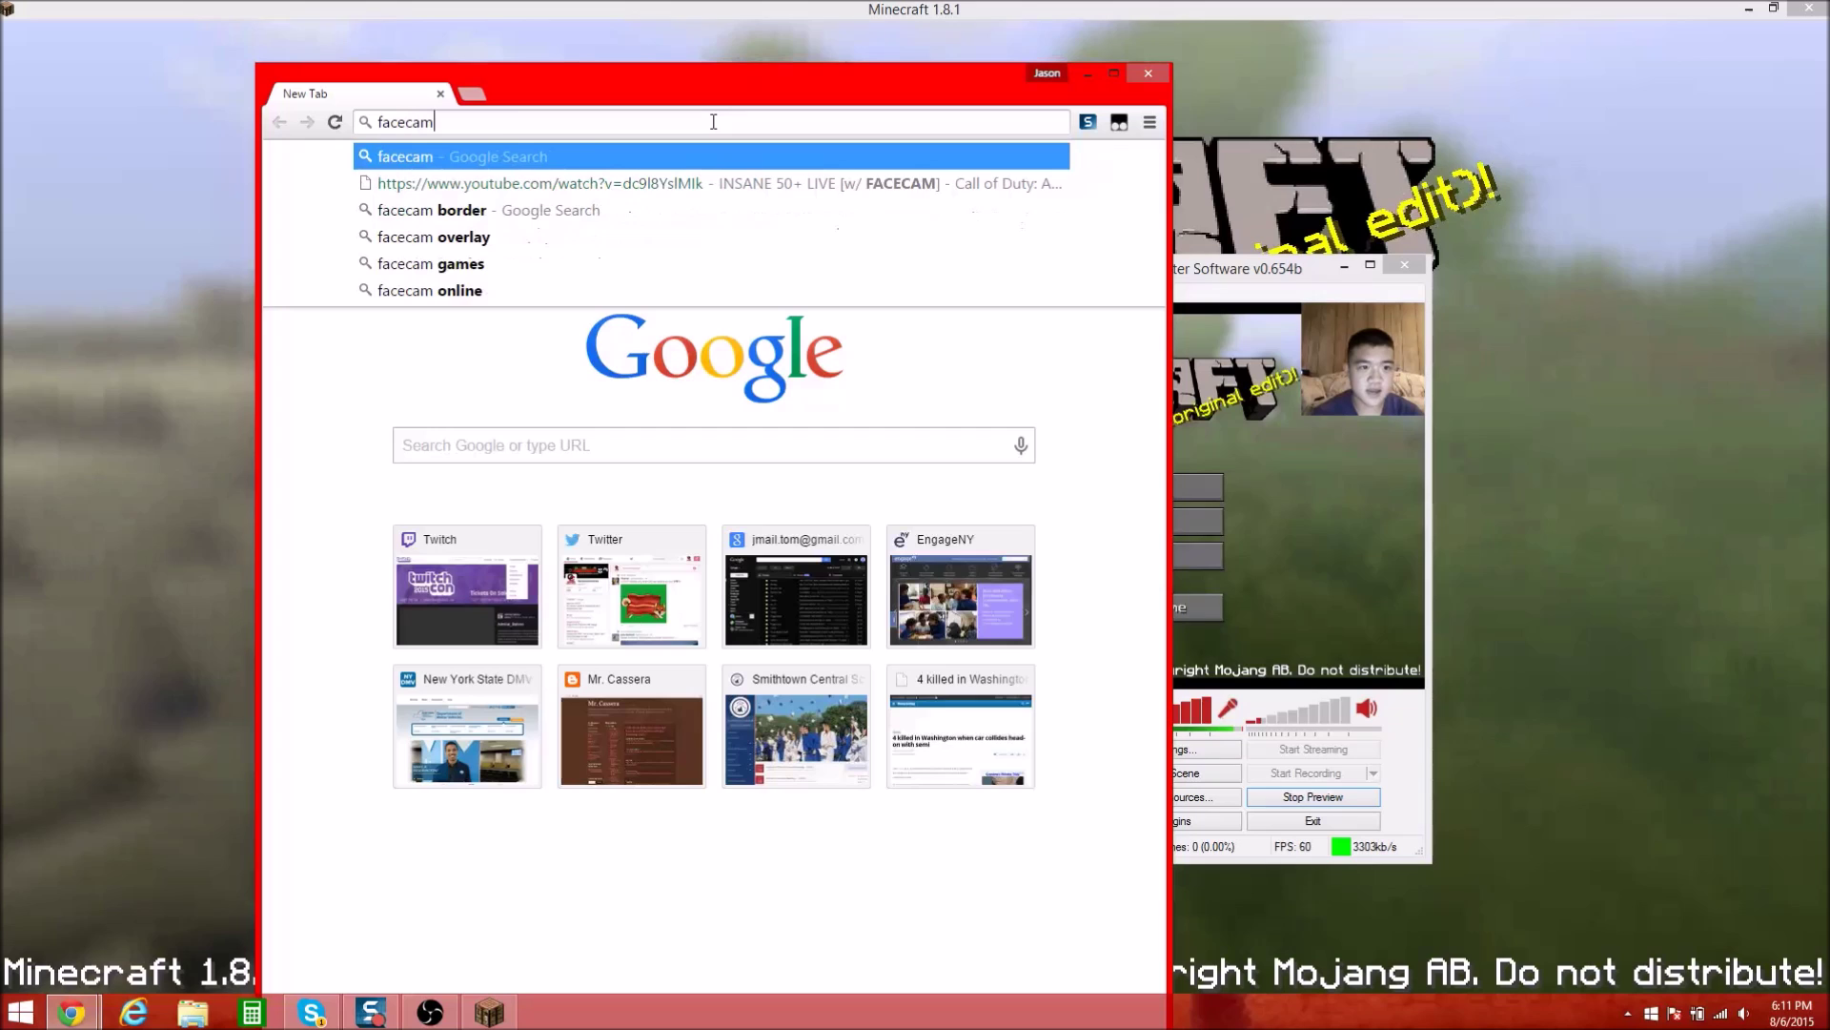
{"action": "type", "text": " border"}
{"action": "key", "text": "Return"}
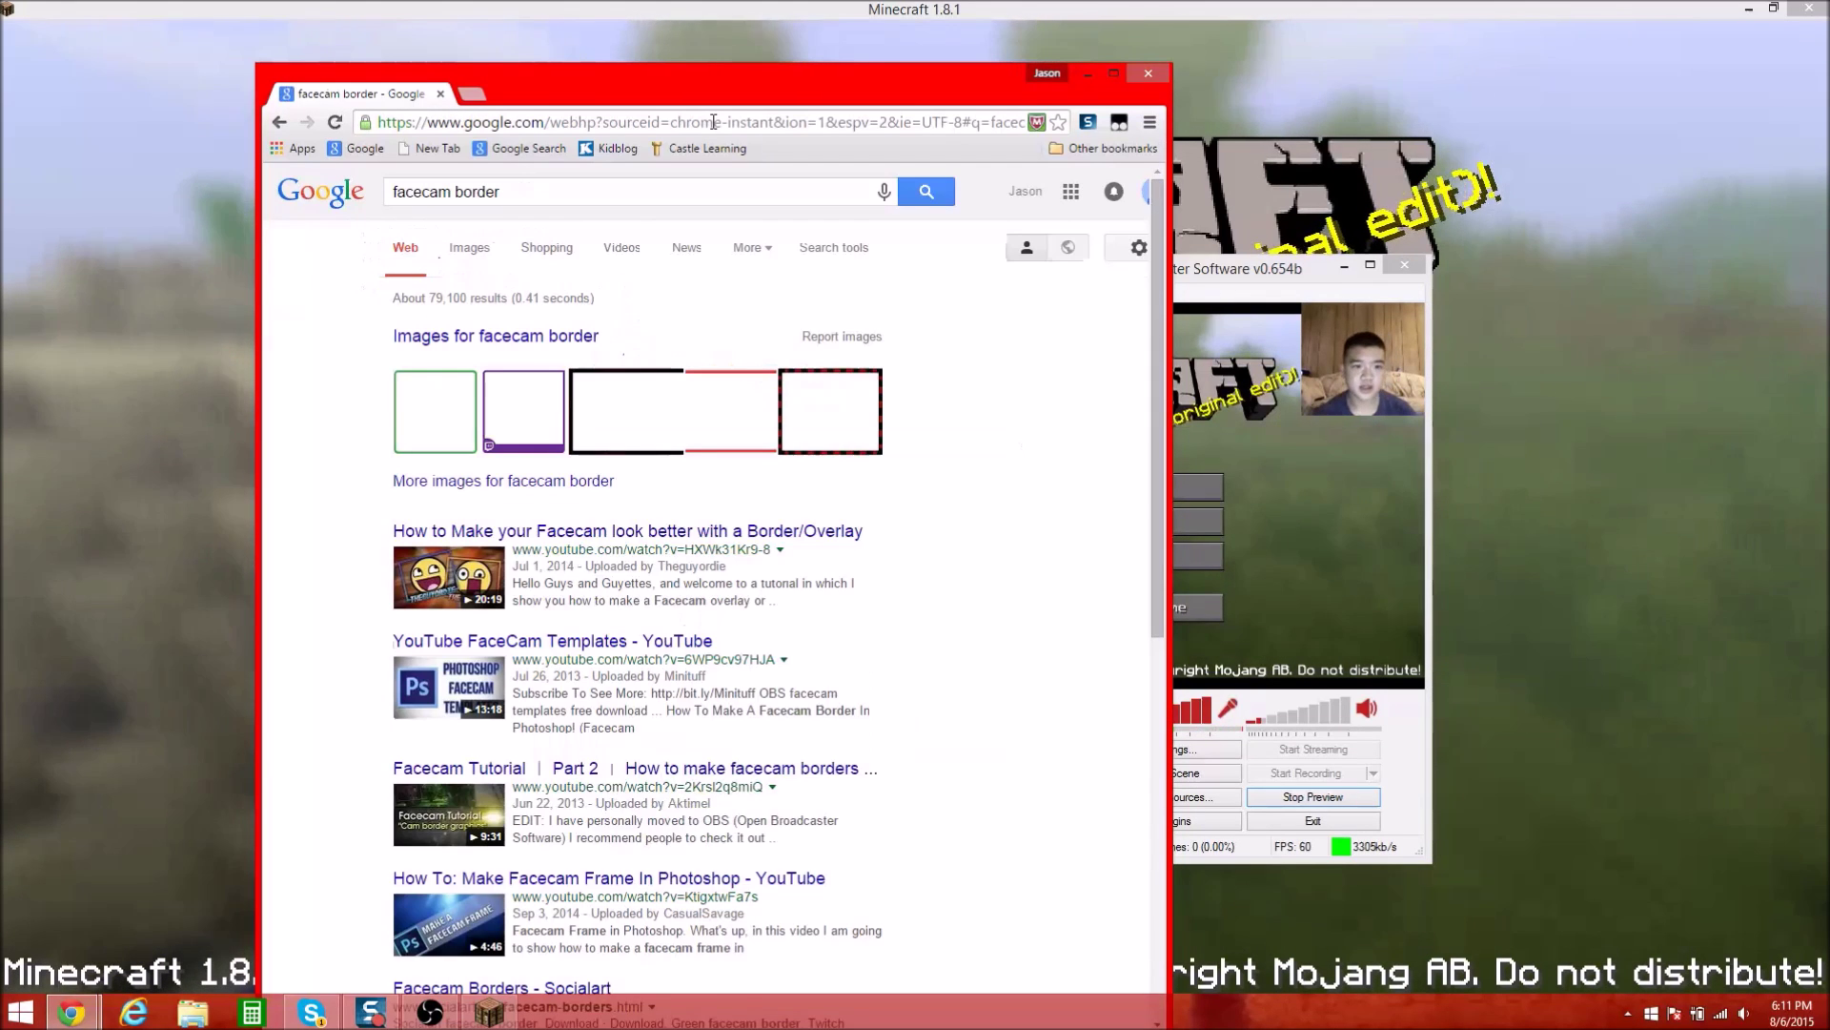
{"action": "left_click", "coordinate": [470, 247]}
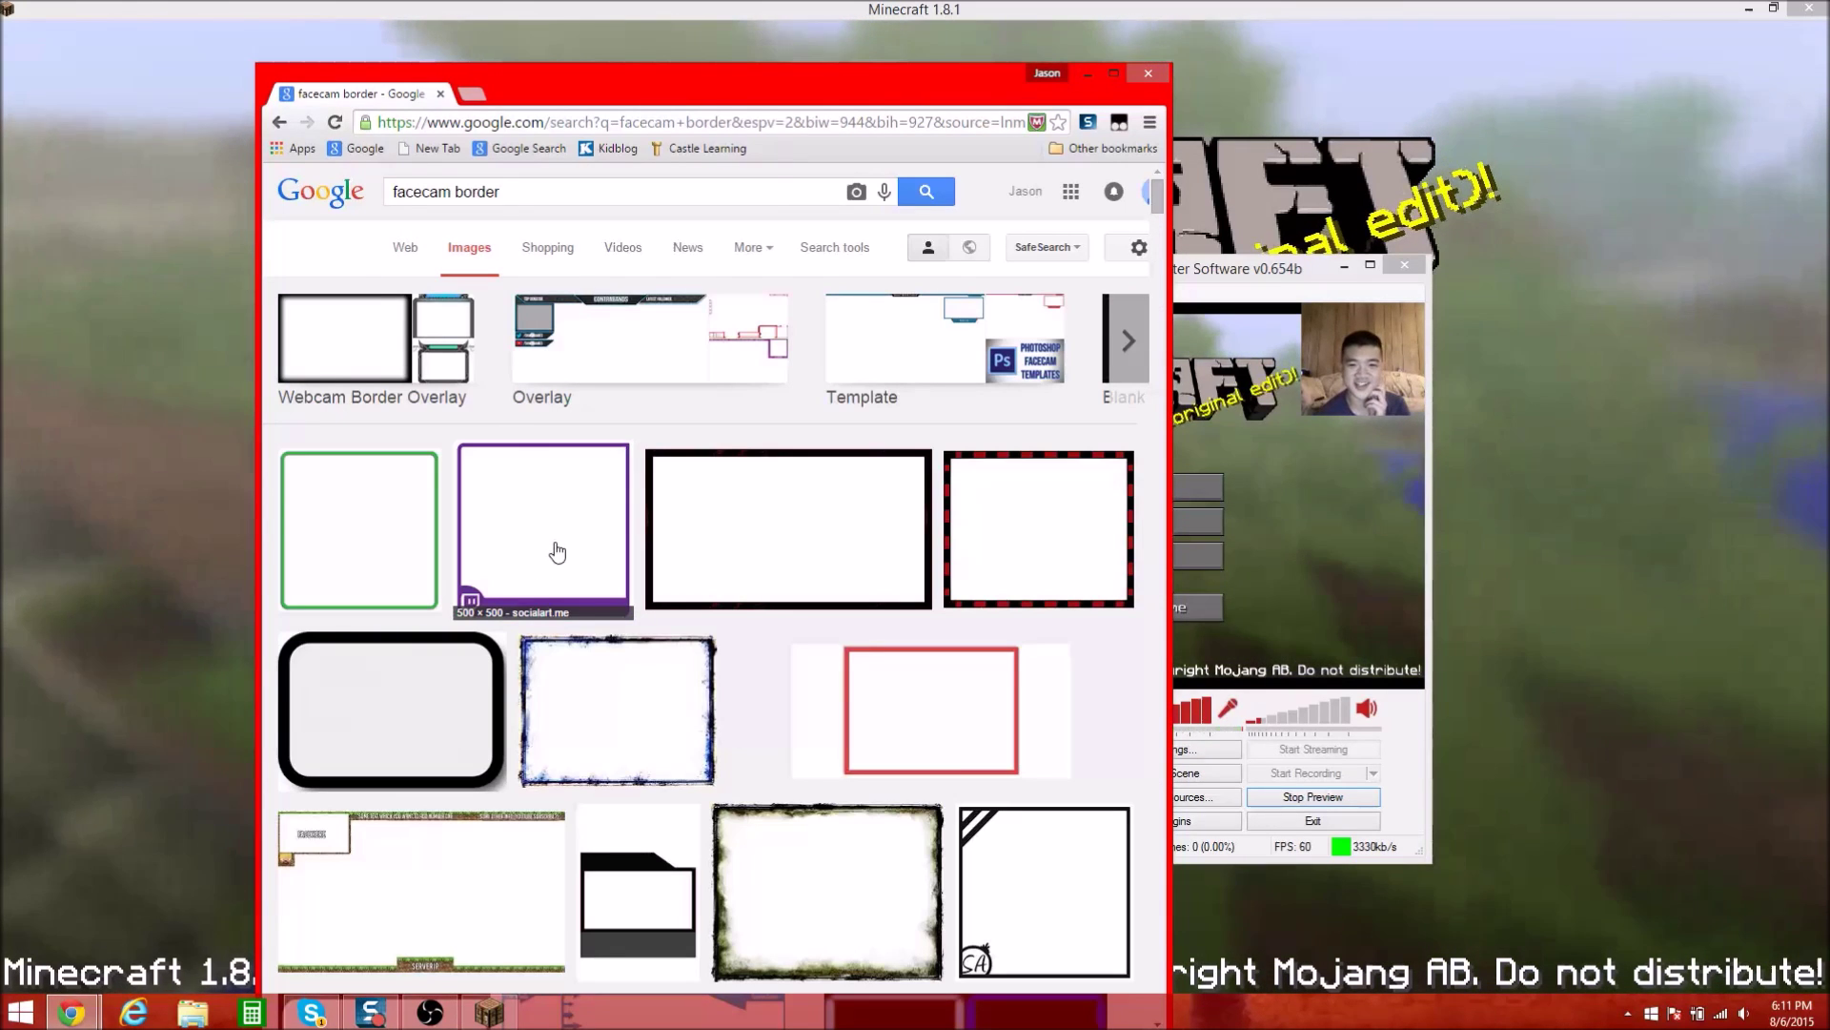
Filter the image results to transparent images only
{"action": "scroll", "coordinate": [568, 551], "scroll_direction": "down", "scroll_amount": 1}
{"action": "scroll", "coordinate": [565, 542], "scroll_direction": "down", "scroll_amount": 2}
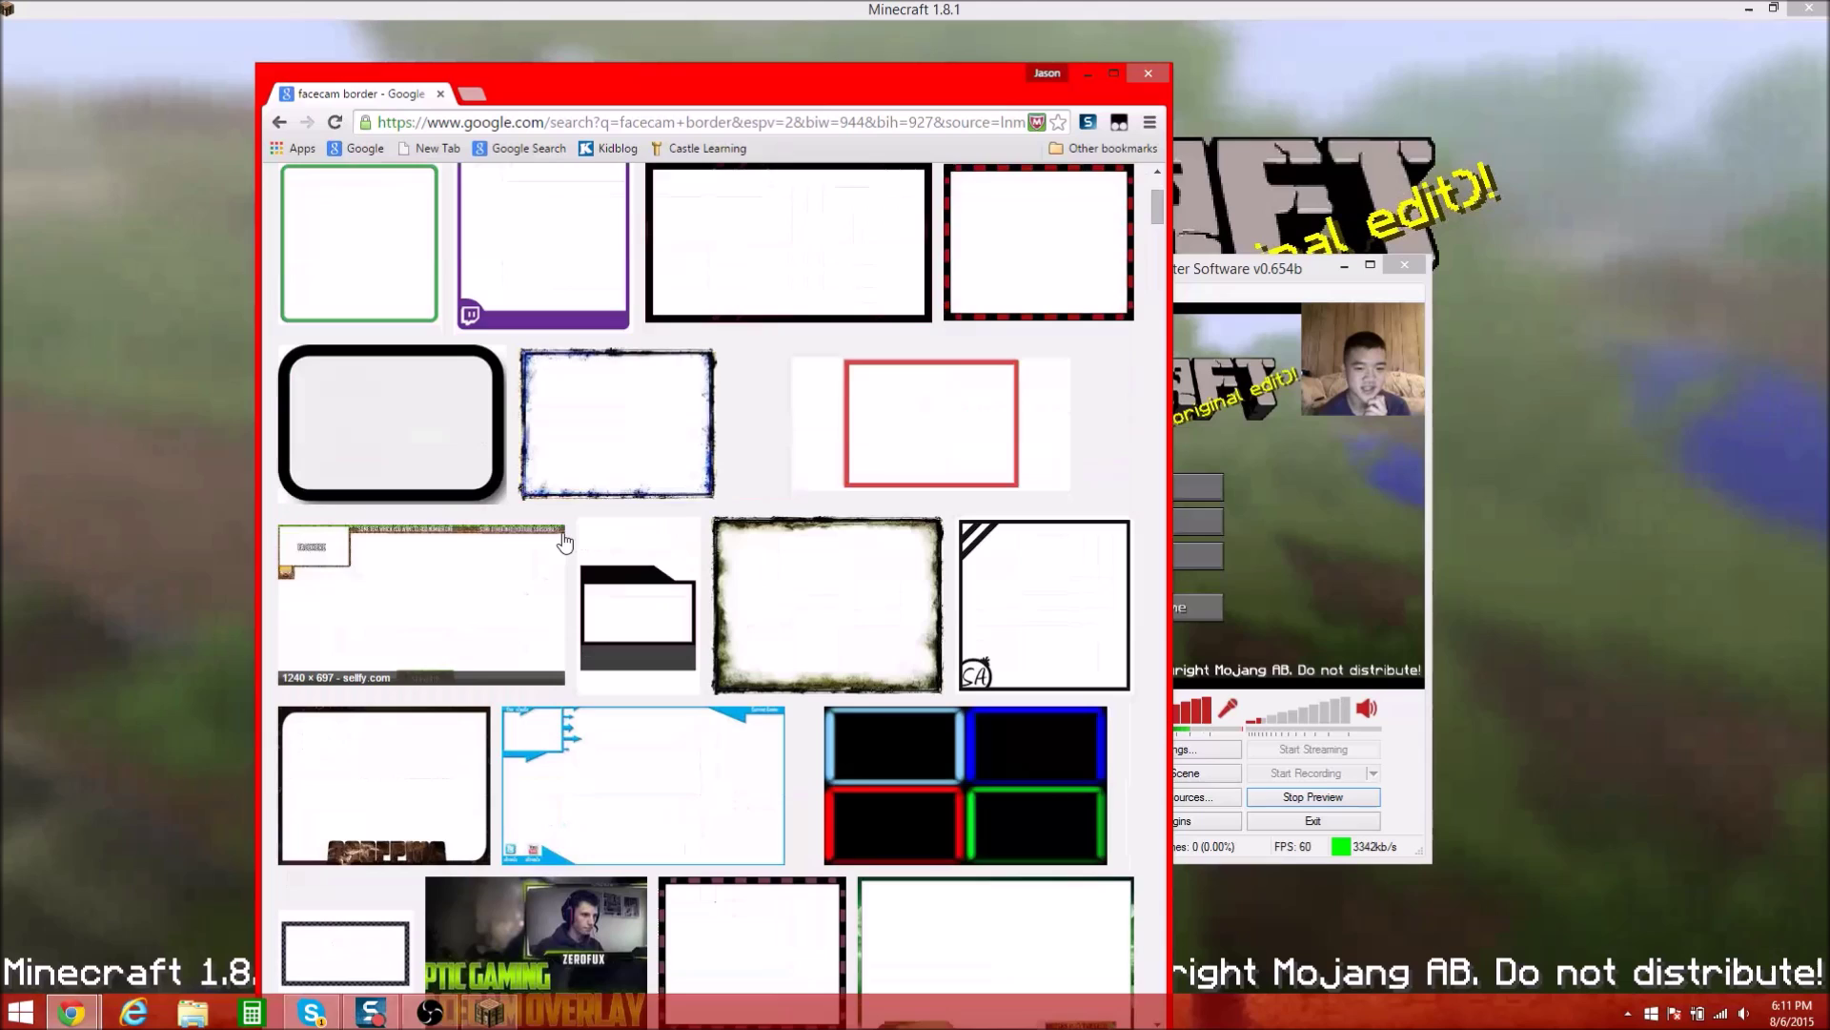
{"action": "scroll", "coordinate": [564, 541], "scroll_direction": "down", "scroll_amount": 5}
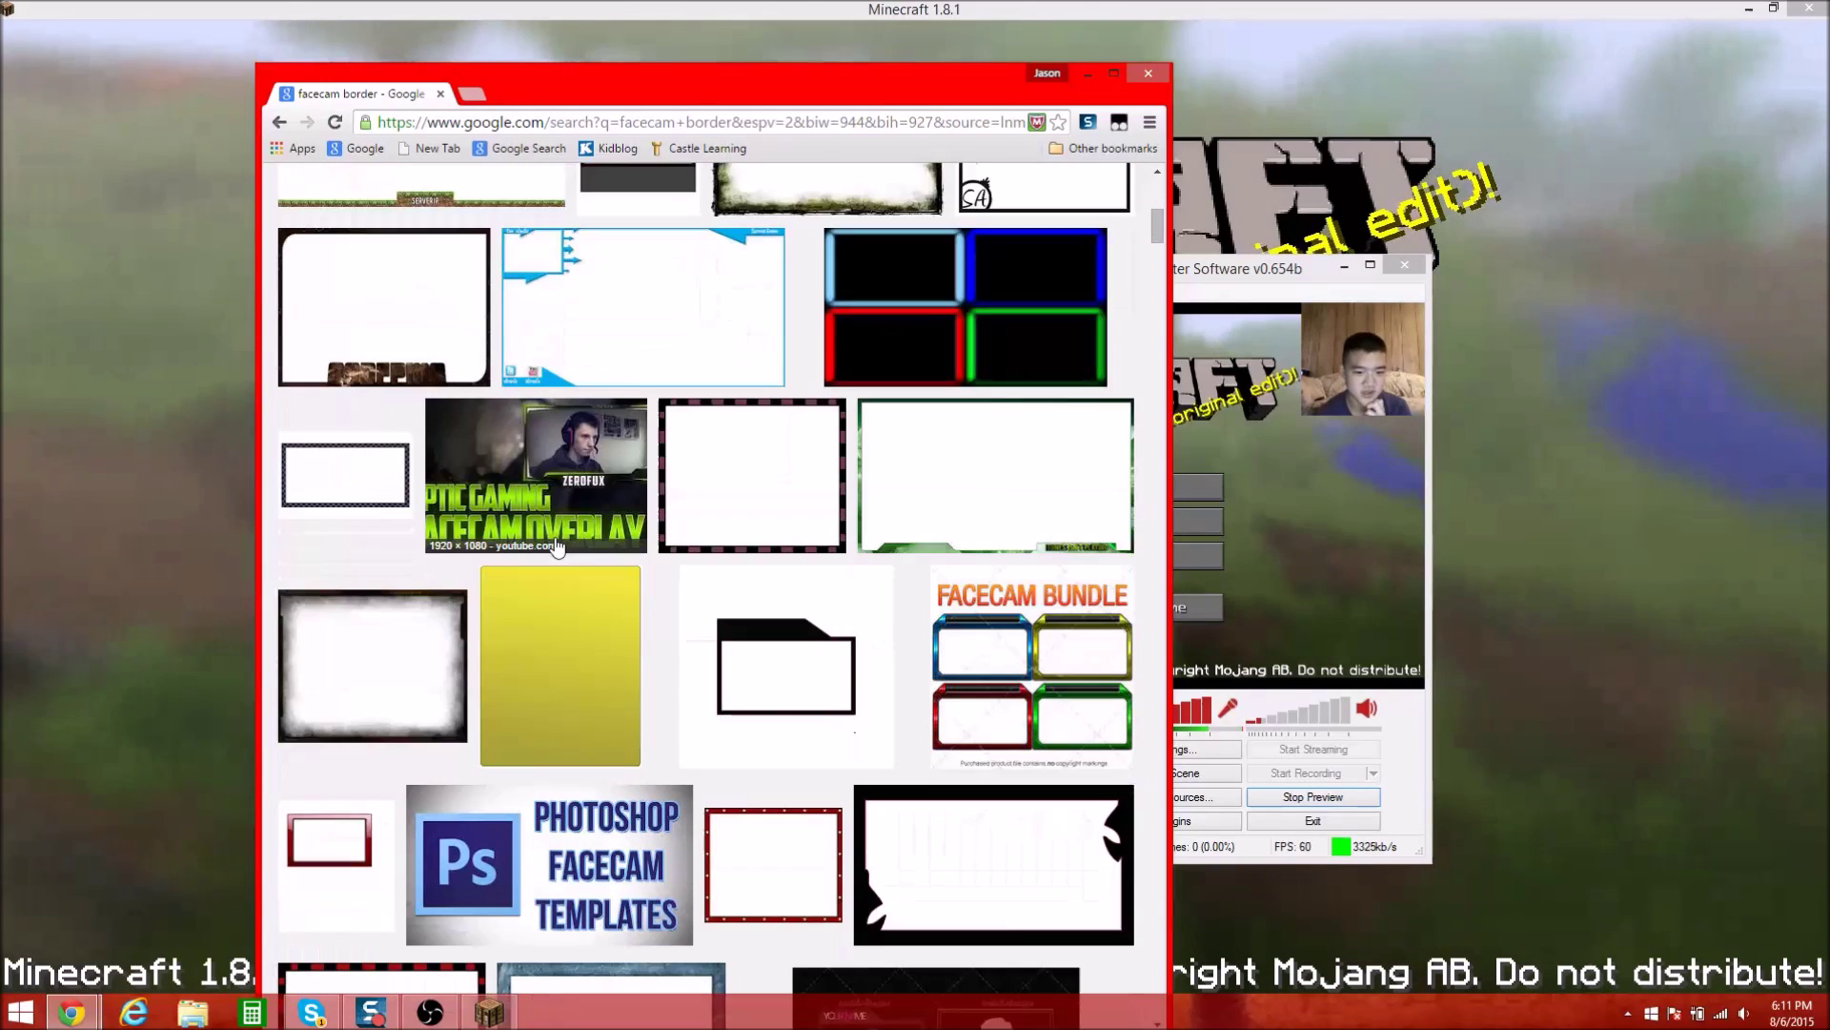
{"action": "scroll", "coordinate": [558, 545], "scroll_direction": "down", "scroll_amount": 2}
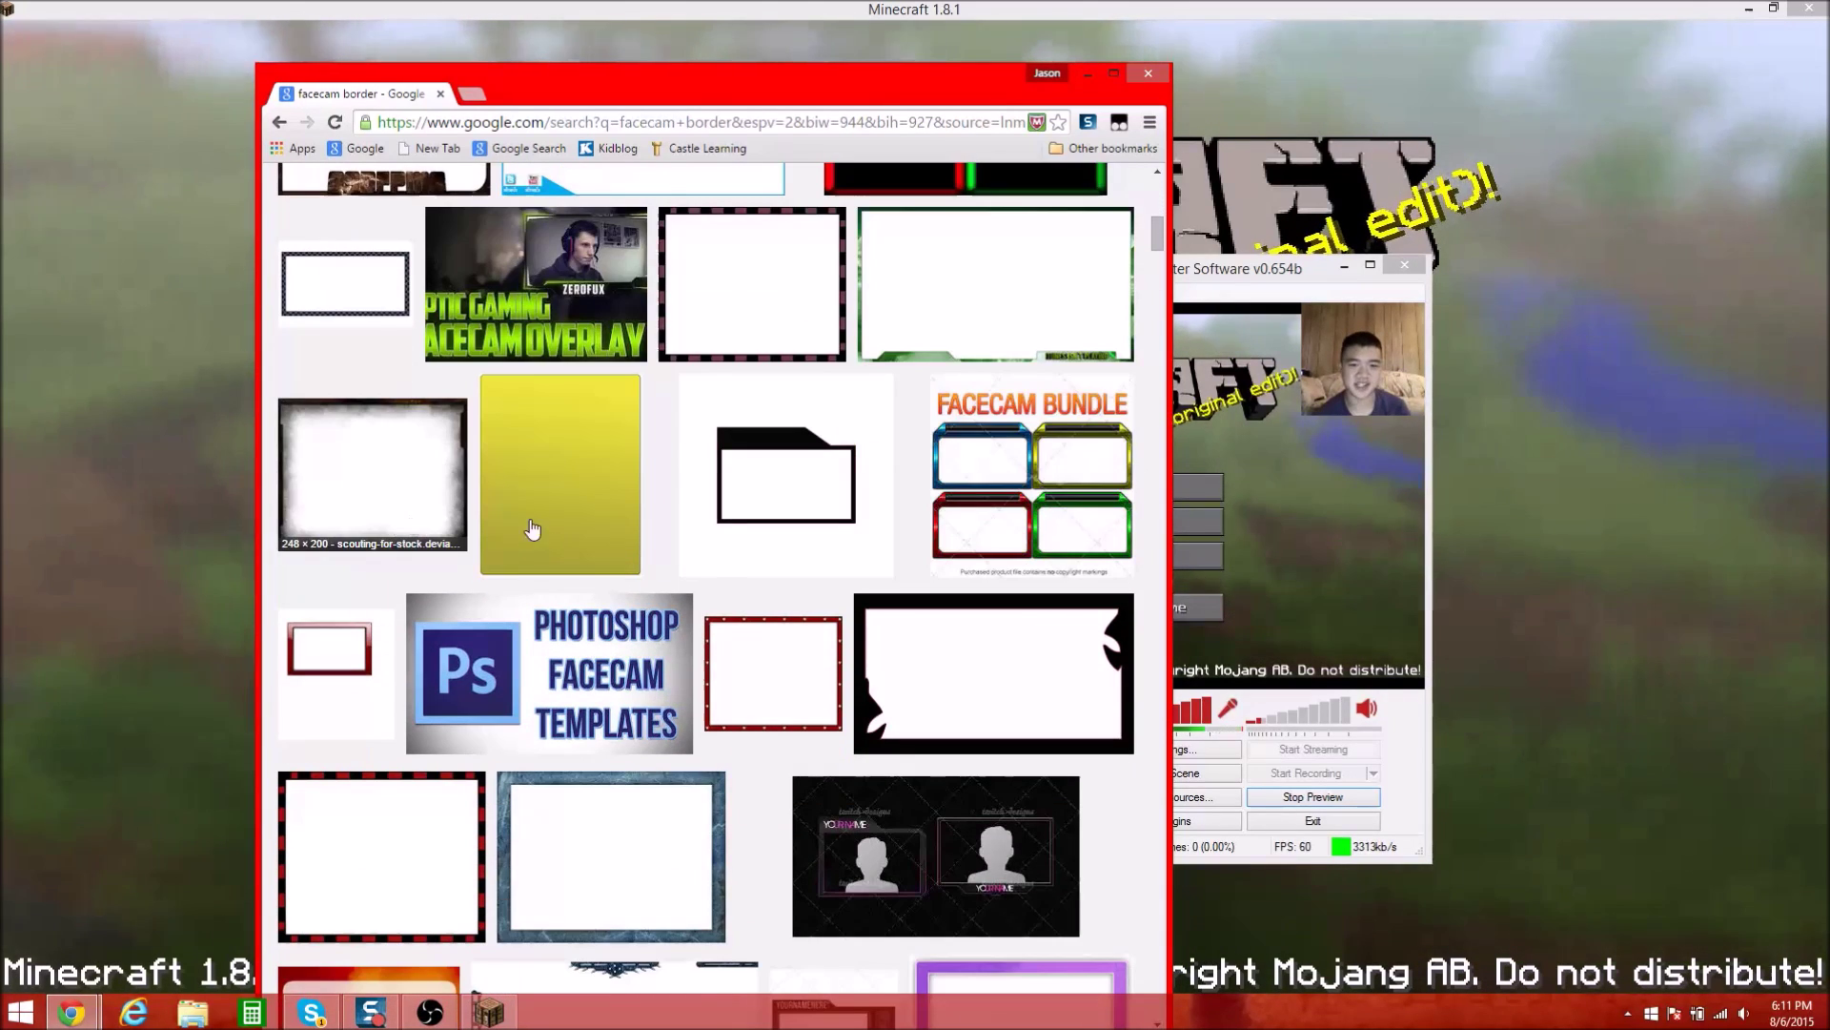
{"action": "scroll", "coordinate": [532, 529], "scroll_direction": "up", "scroll_amount": 10}
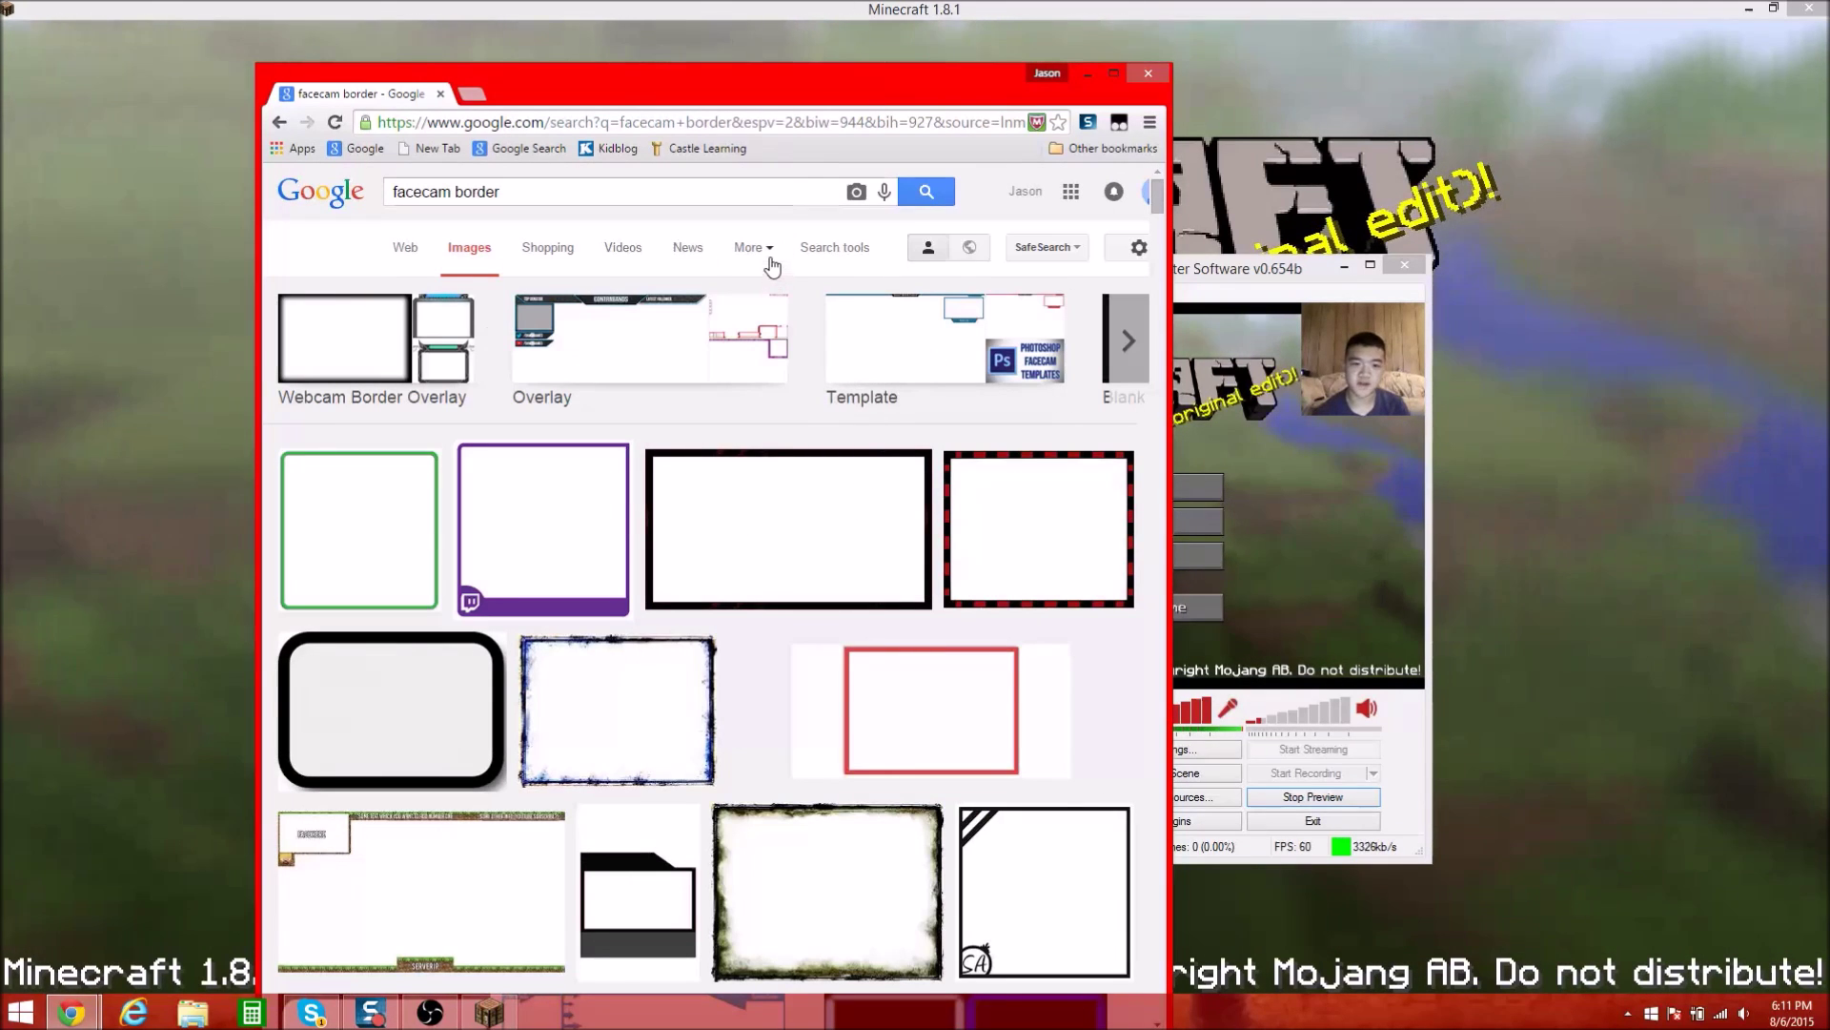
{"action": "left_click", "coordinate": [822, 256]}
{"action": "left_click", "coordinate": [479, 298]}
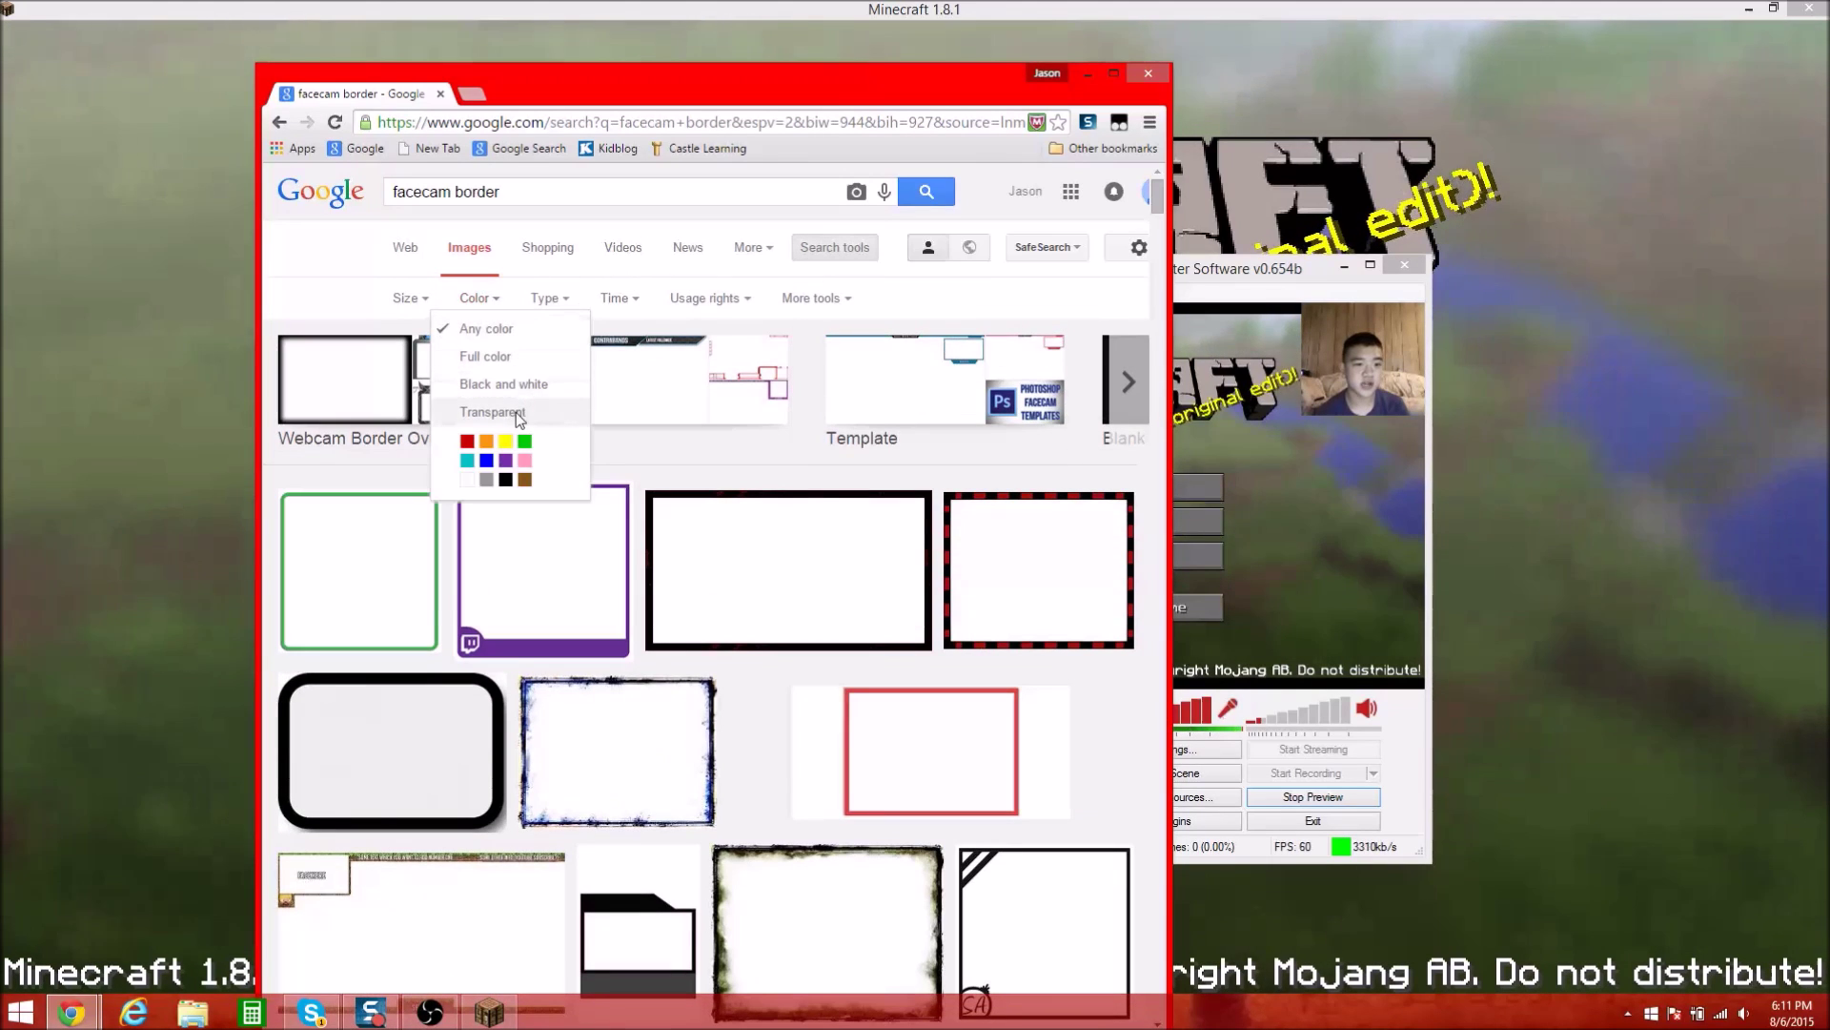
{"action": "left_click", "coordinate": [517, 411]}
Preview the purple Twitch, grey and green borders, then return to OBS's Sources list
{"action": "left_click", "coordinate": [829, 494]}
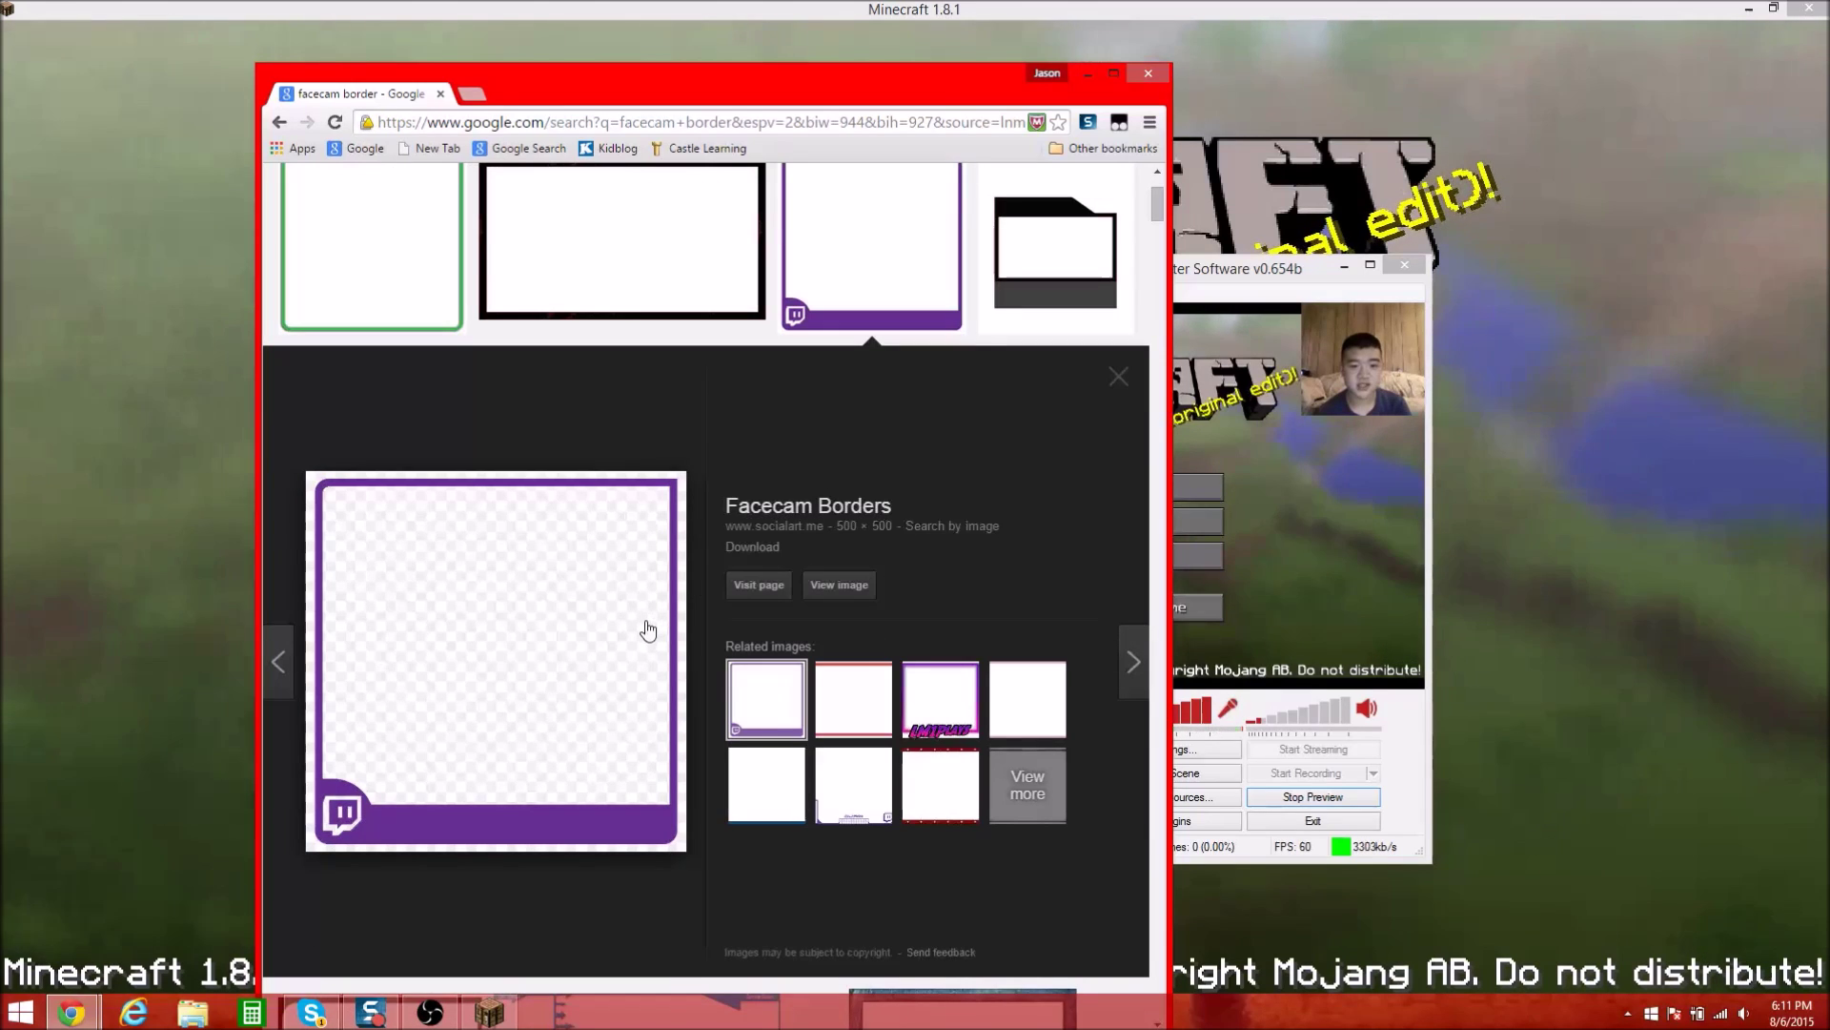
{"action": "left_click", "coordinate": [684, 238]}
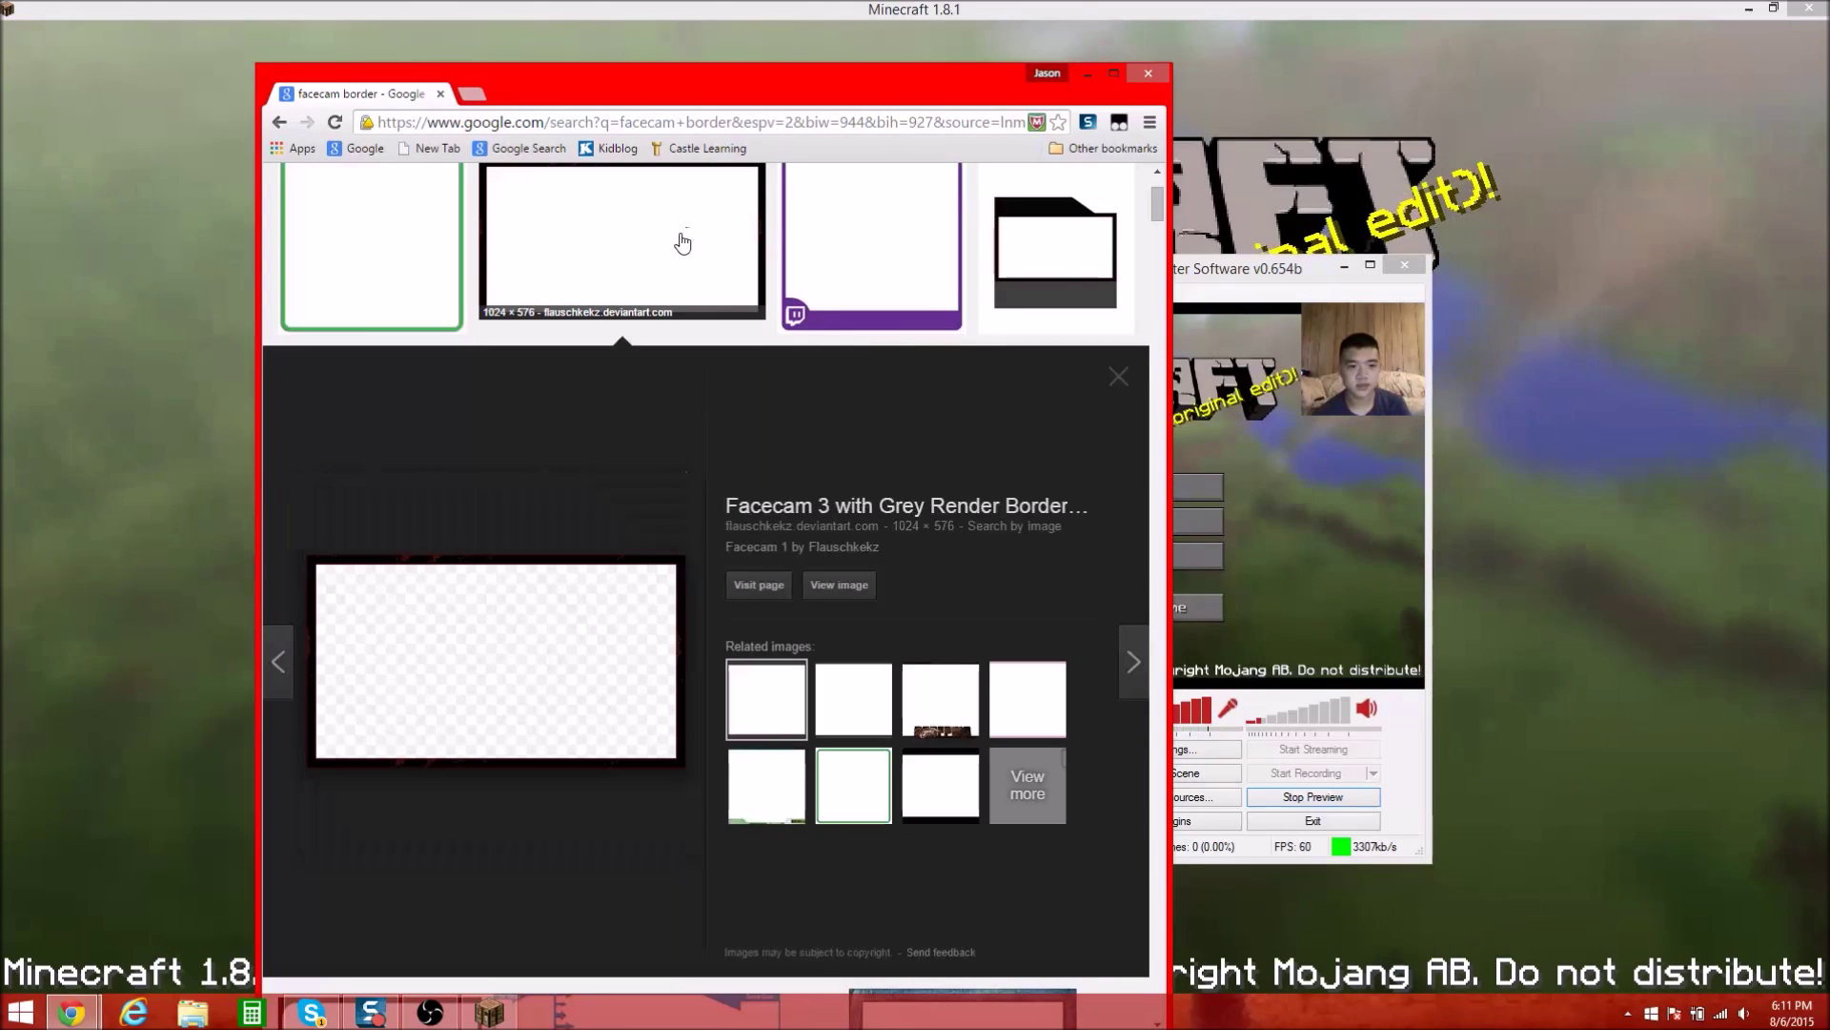
{"action": "left_click", "coordinate": [377, 312]}
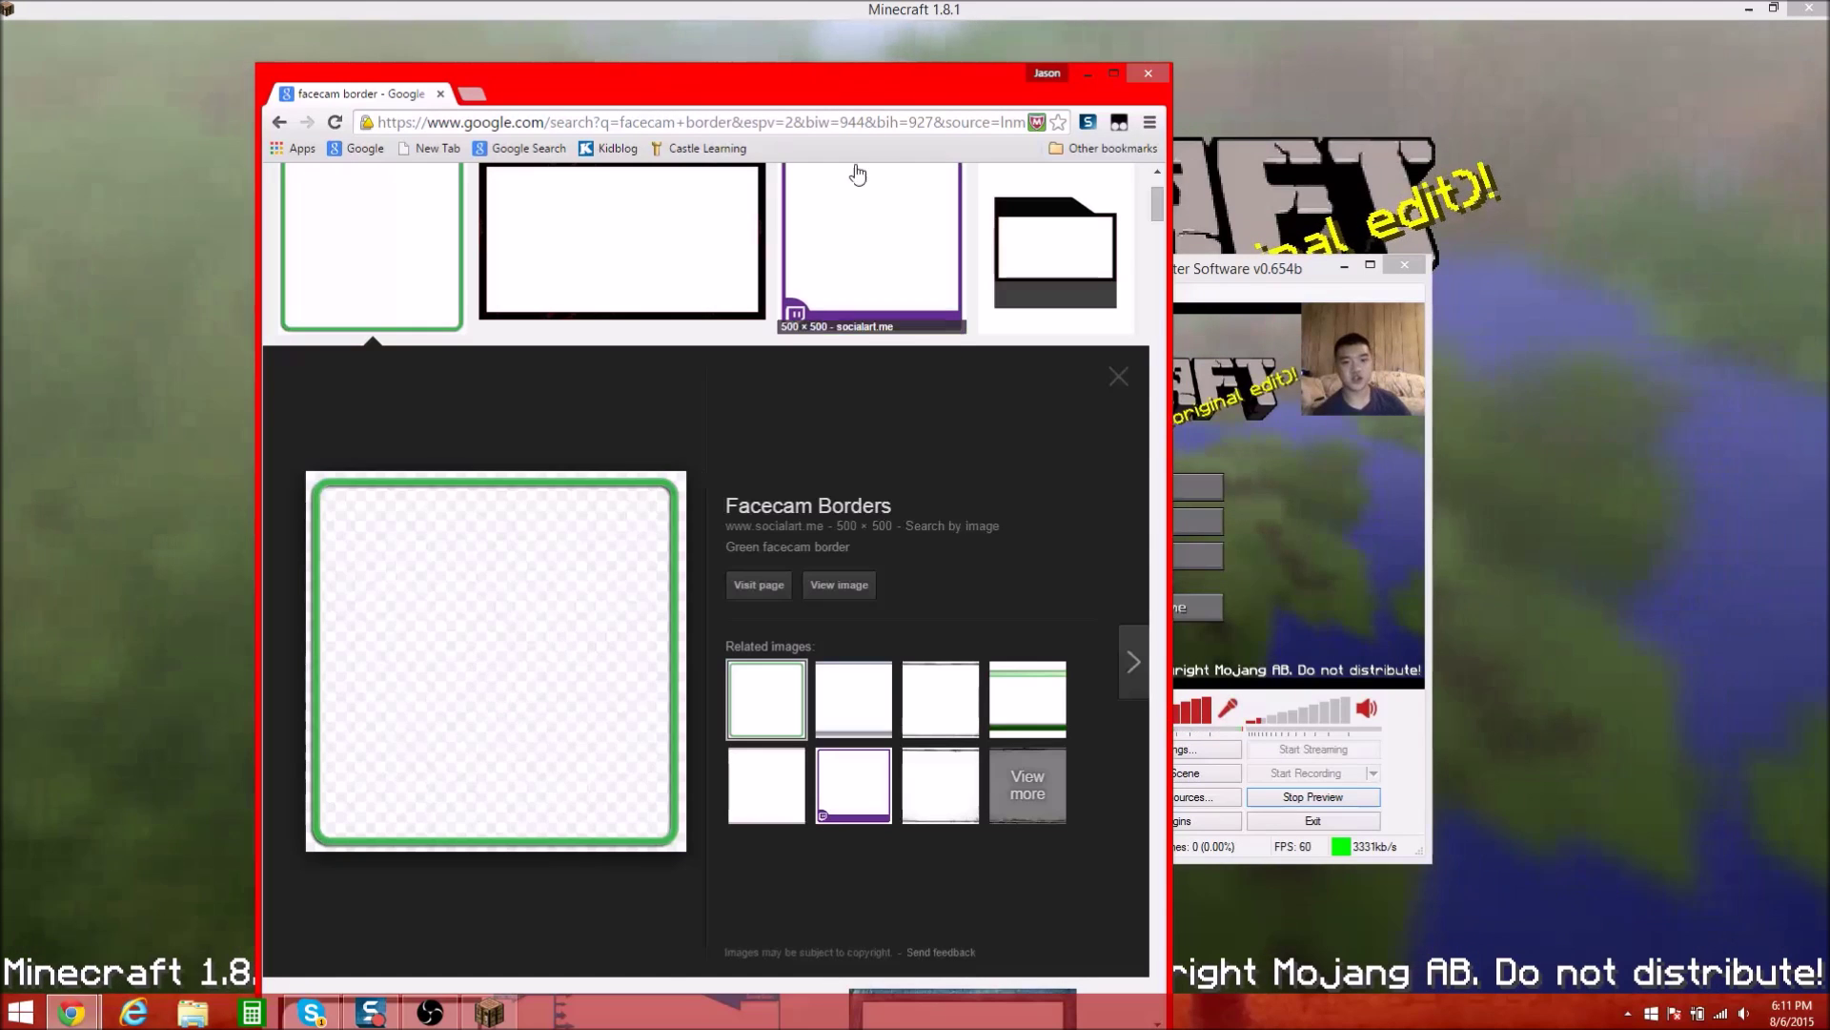
{"action": "scroll", "coordinate": [572, 701], "scroll_direction": "down", "scroll_amount": 10}
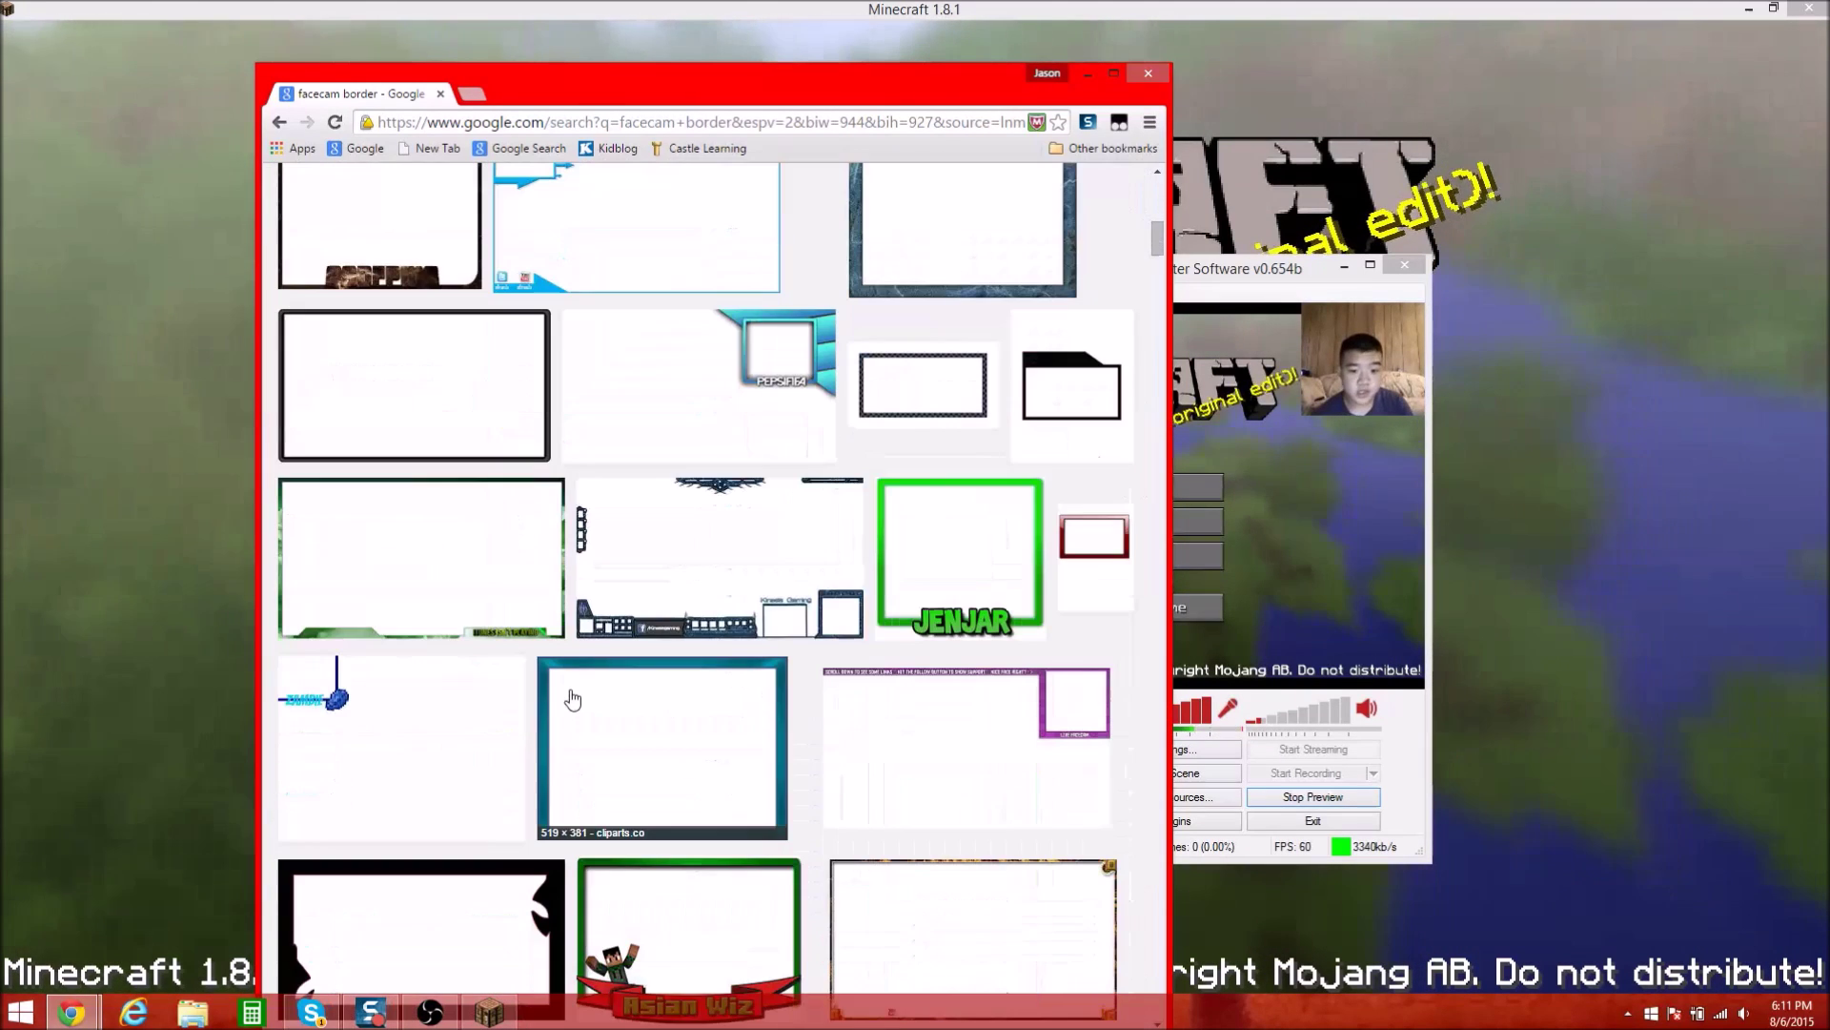
{"action": "scroll", "coordinate": [670, 667], "scroll_direction": "down", "scroll_amount": 1}
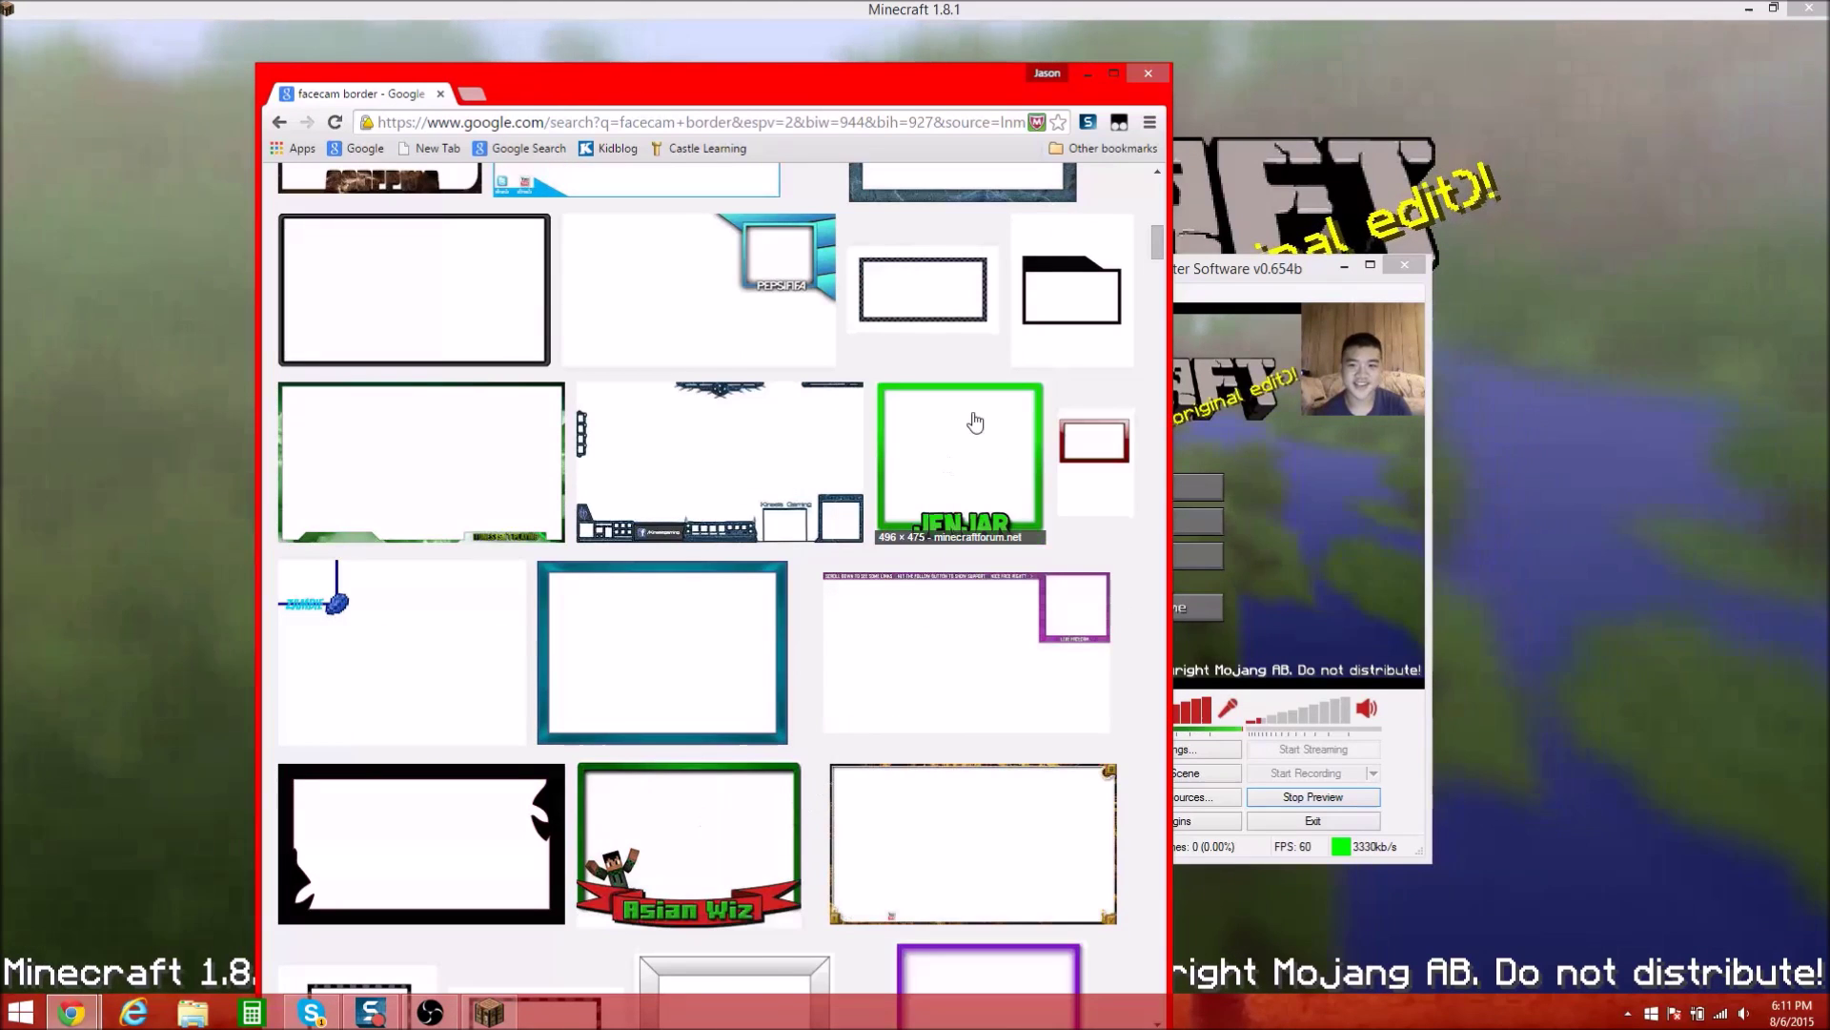
{"action": "left_click", "coordinate": [1085, 75]}
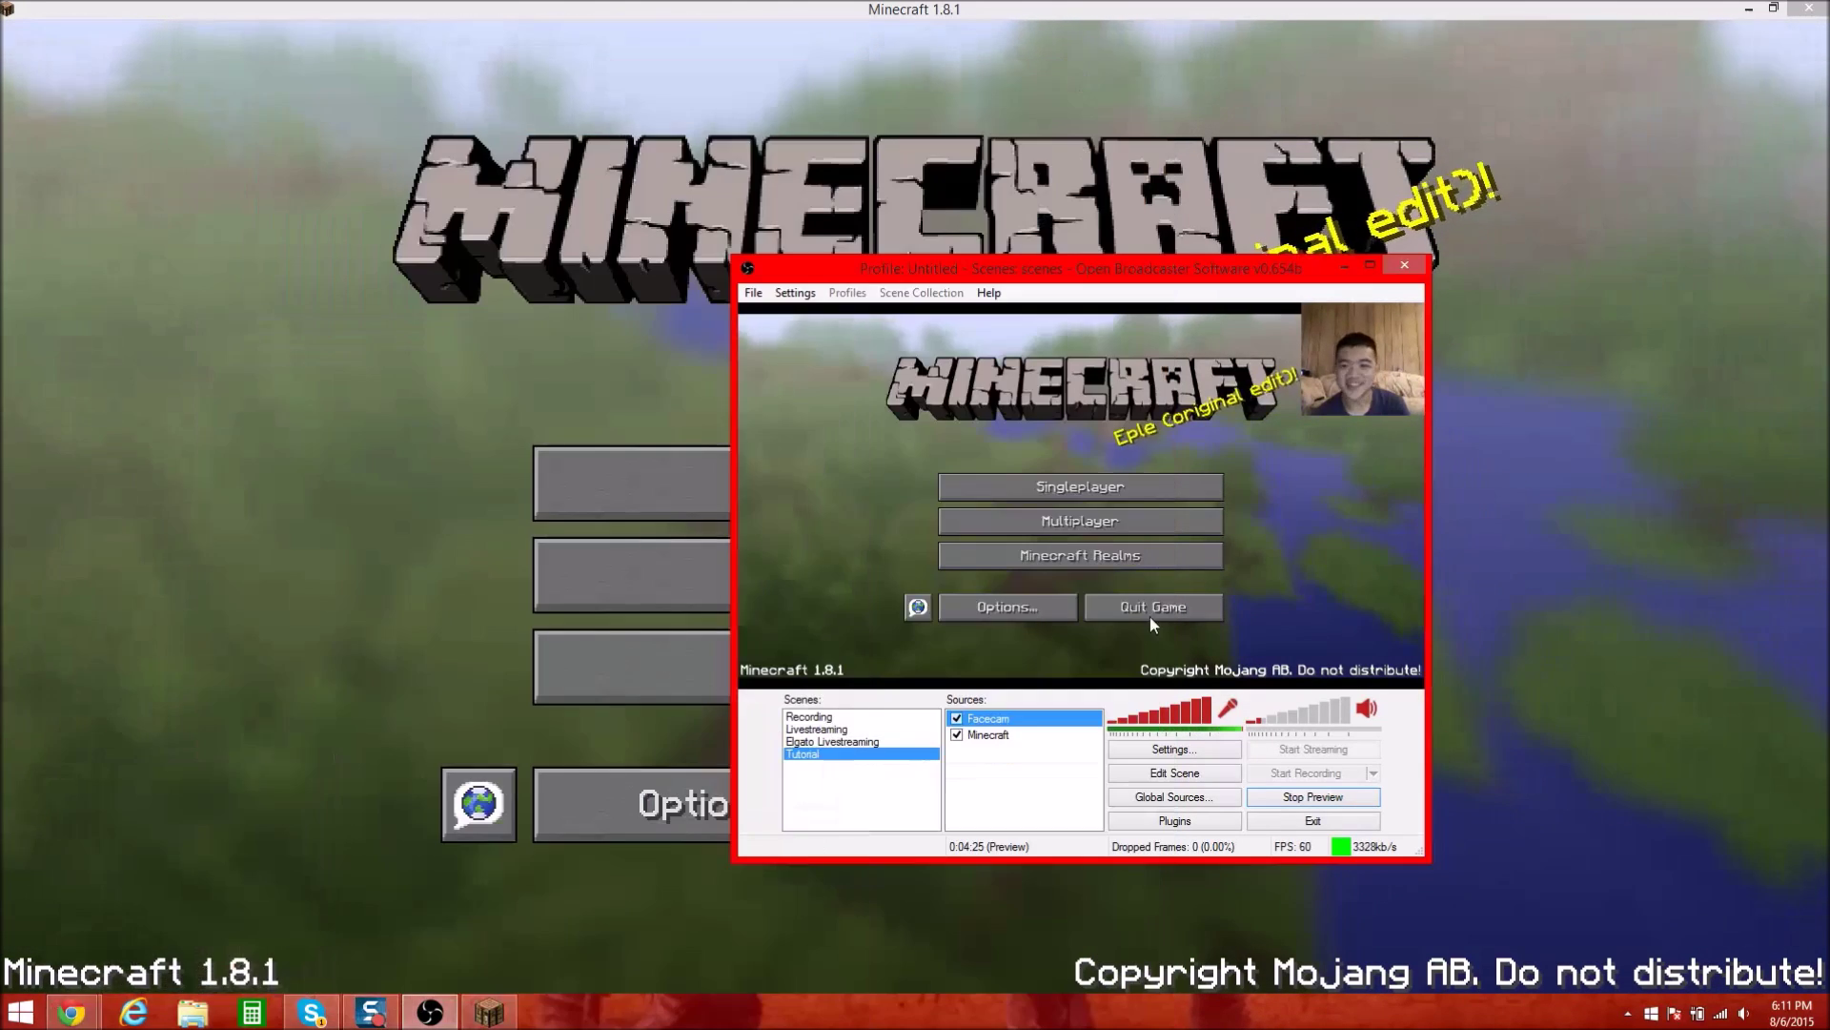
{"action": "left_click", "coordinate": [1000, 802]}
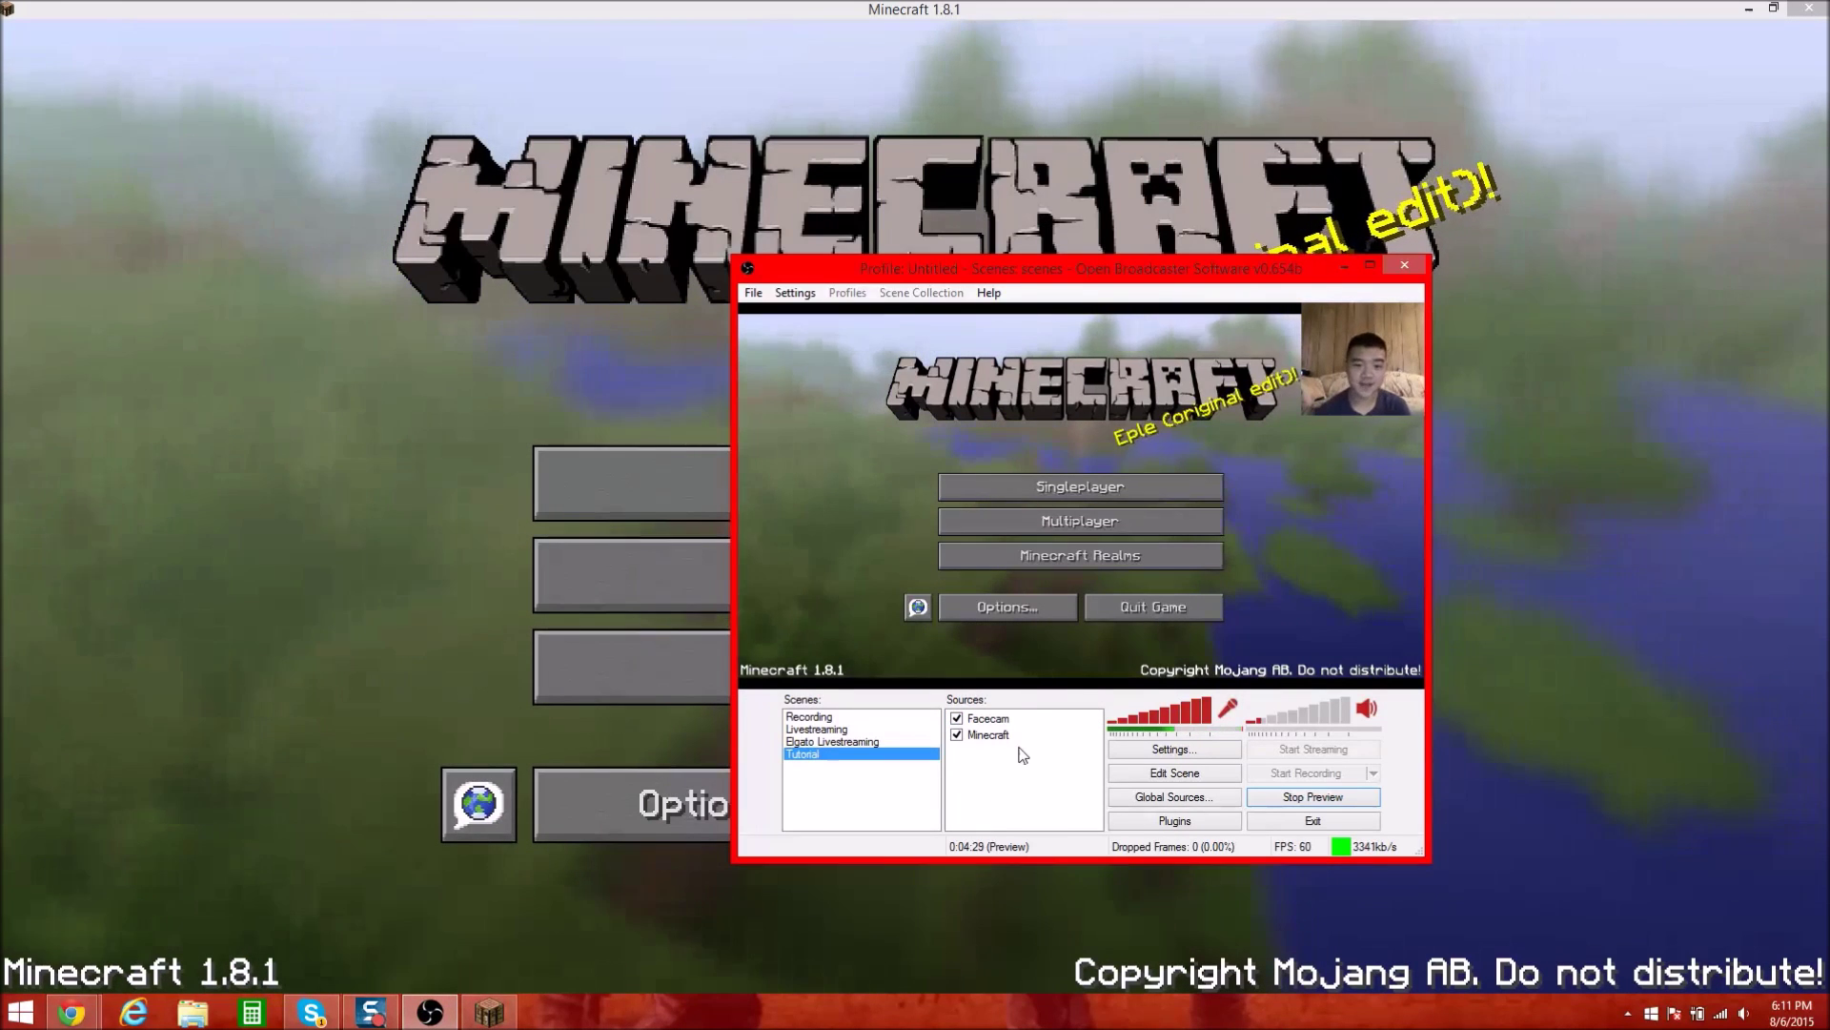
{"action": "right_click", "coordinate": [1015, 757]}
Create a new Image source named 'Facecam border'
{"action": "mouse_move", "coordinate": [1087, 766]}
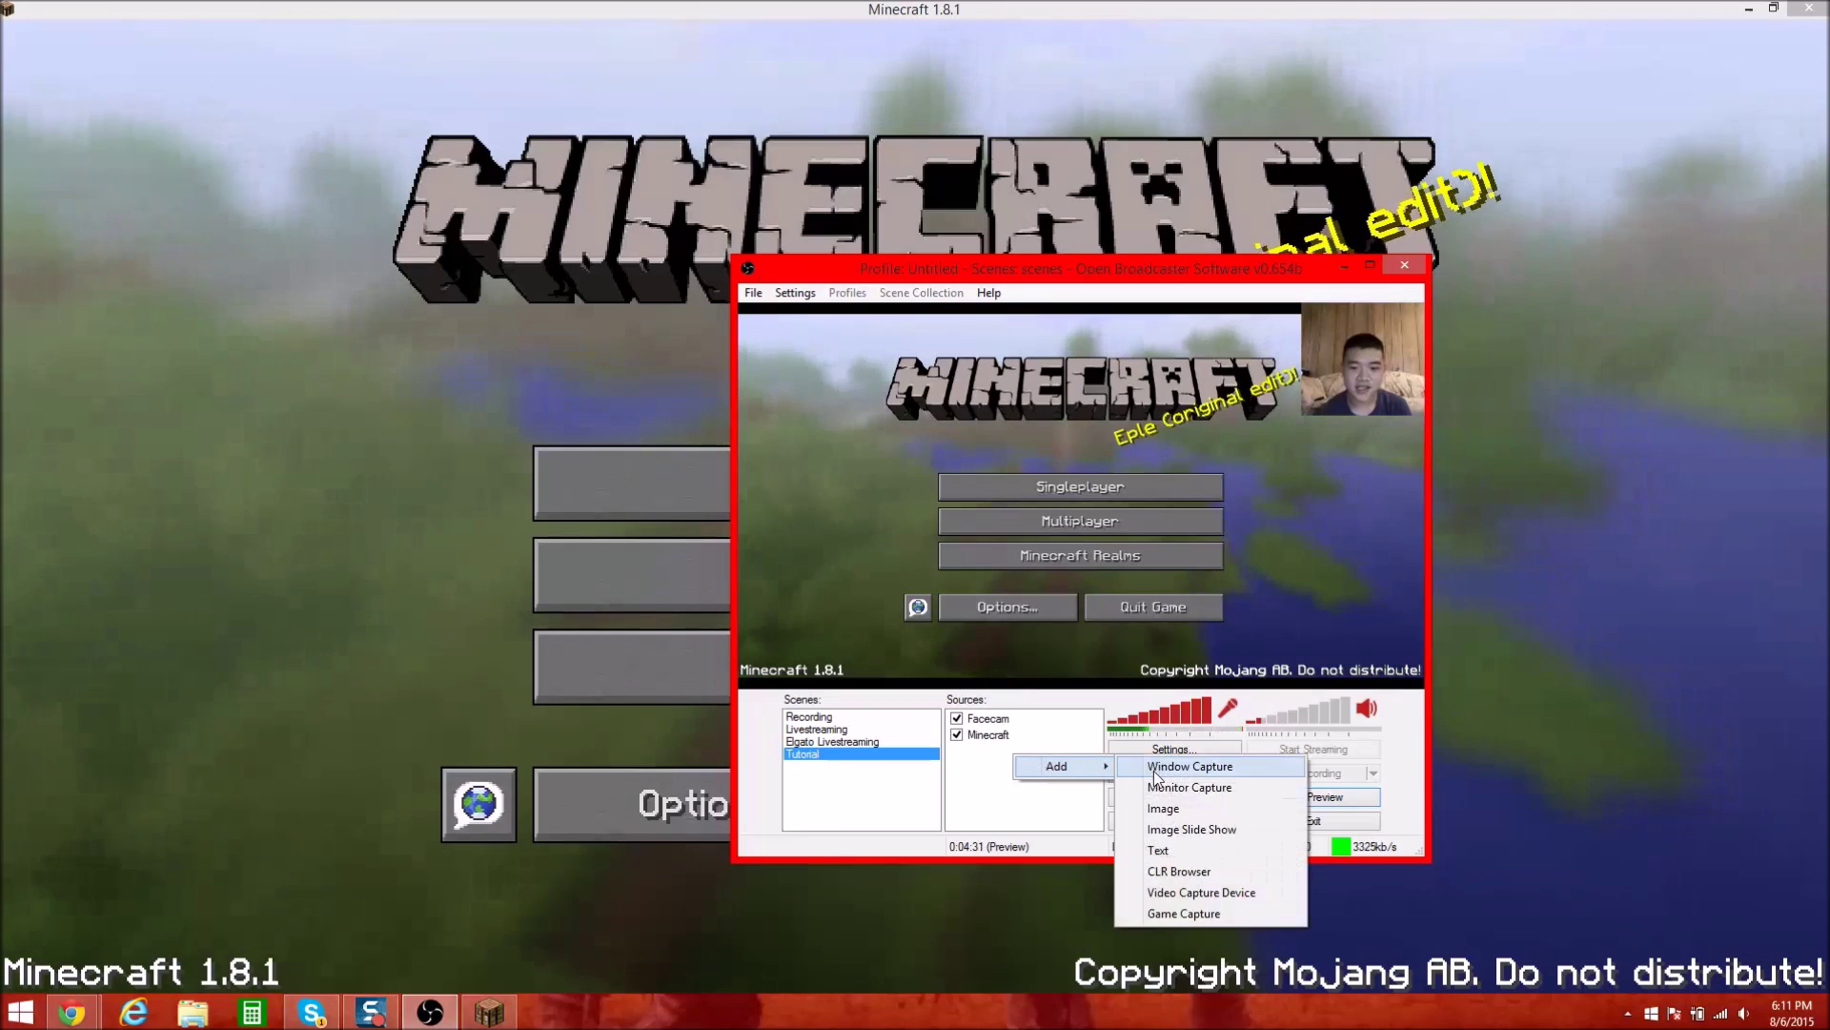
{"action": "left_click", "coordinate": [1182, 810]}
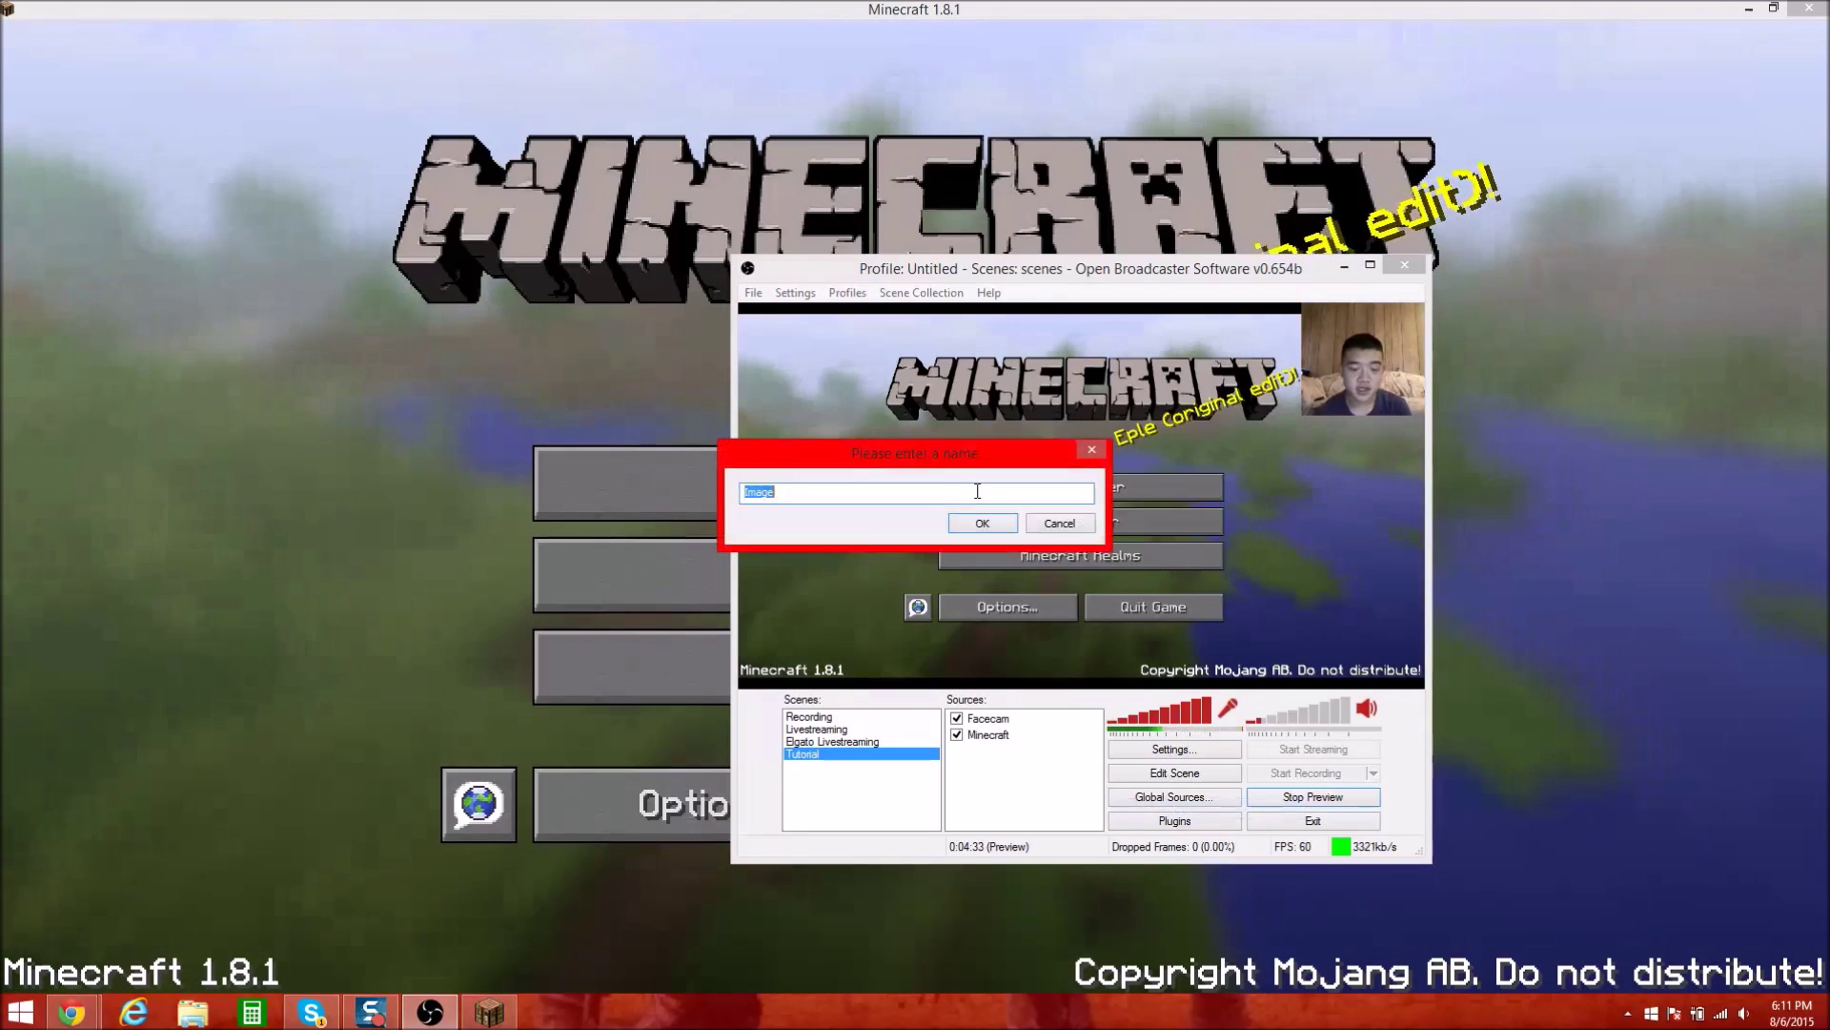
{"action": "type", "text": "FA"}
{"action": "key", "text": "BackSpace"}
{"action": "type", "text": "ac"}
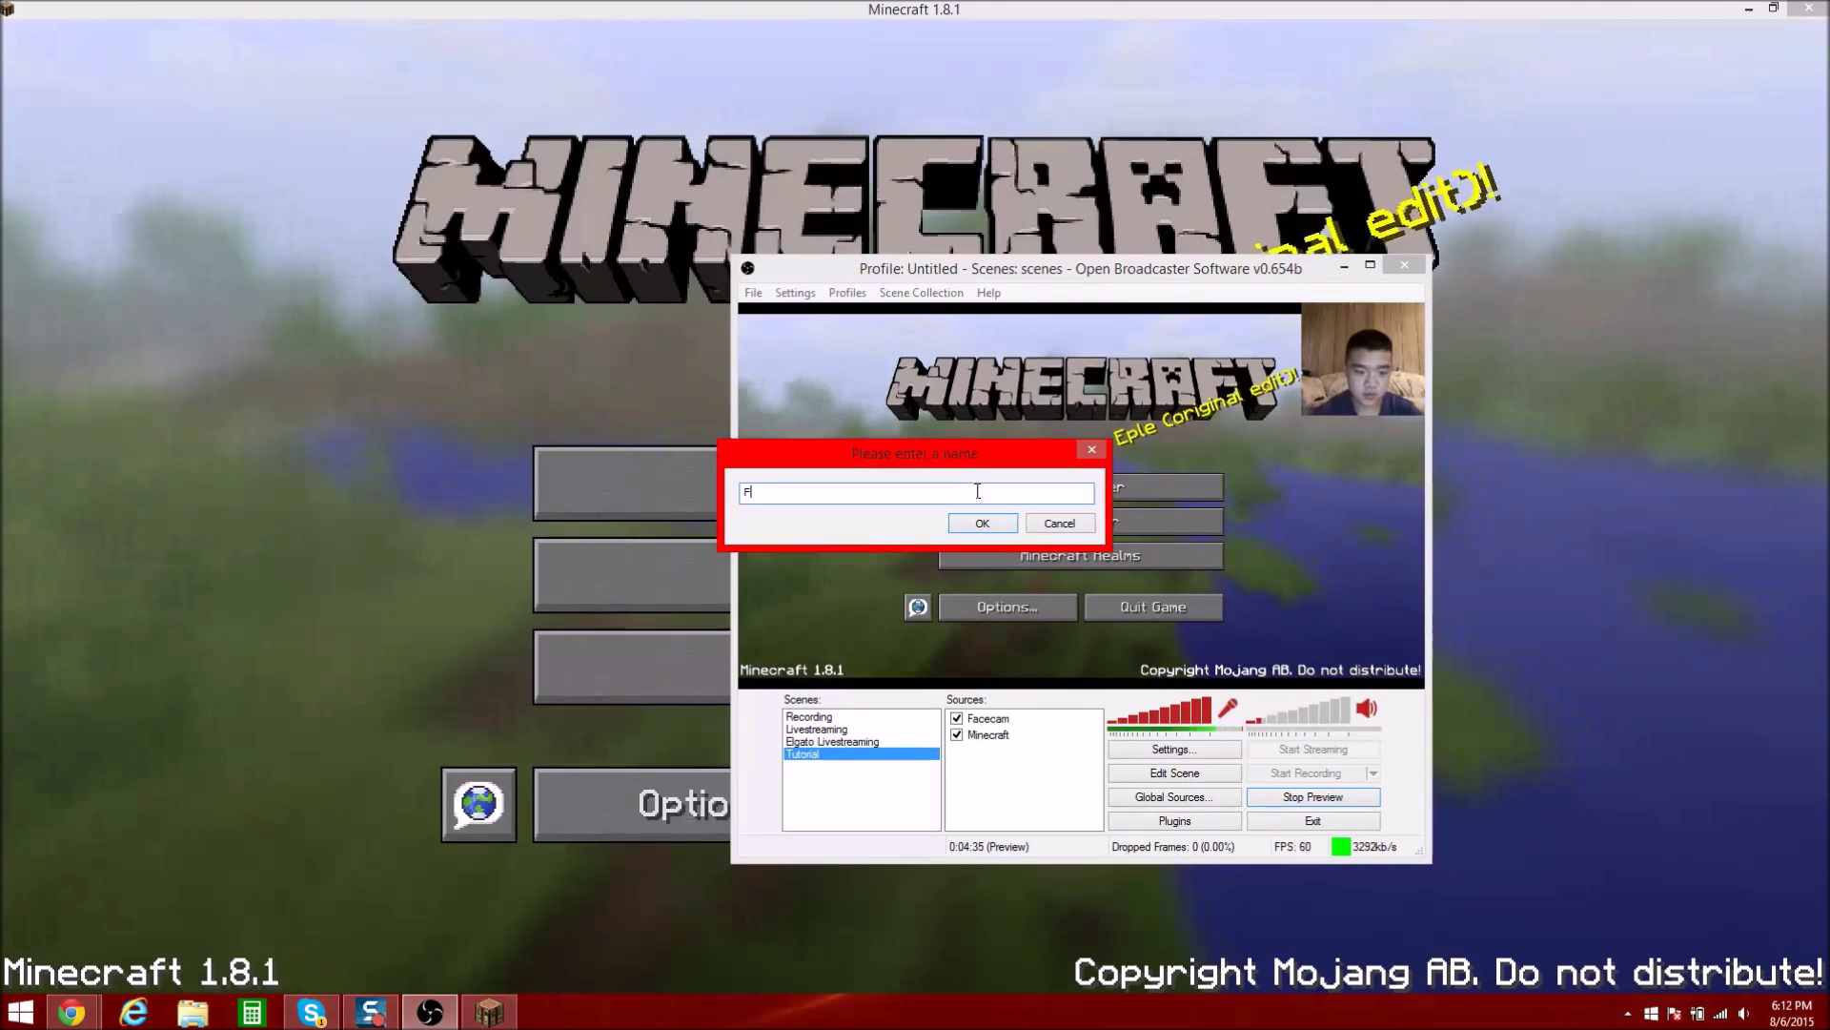
{"action": "type", "text": "eca"}
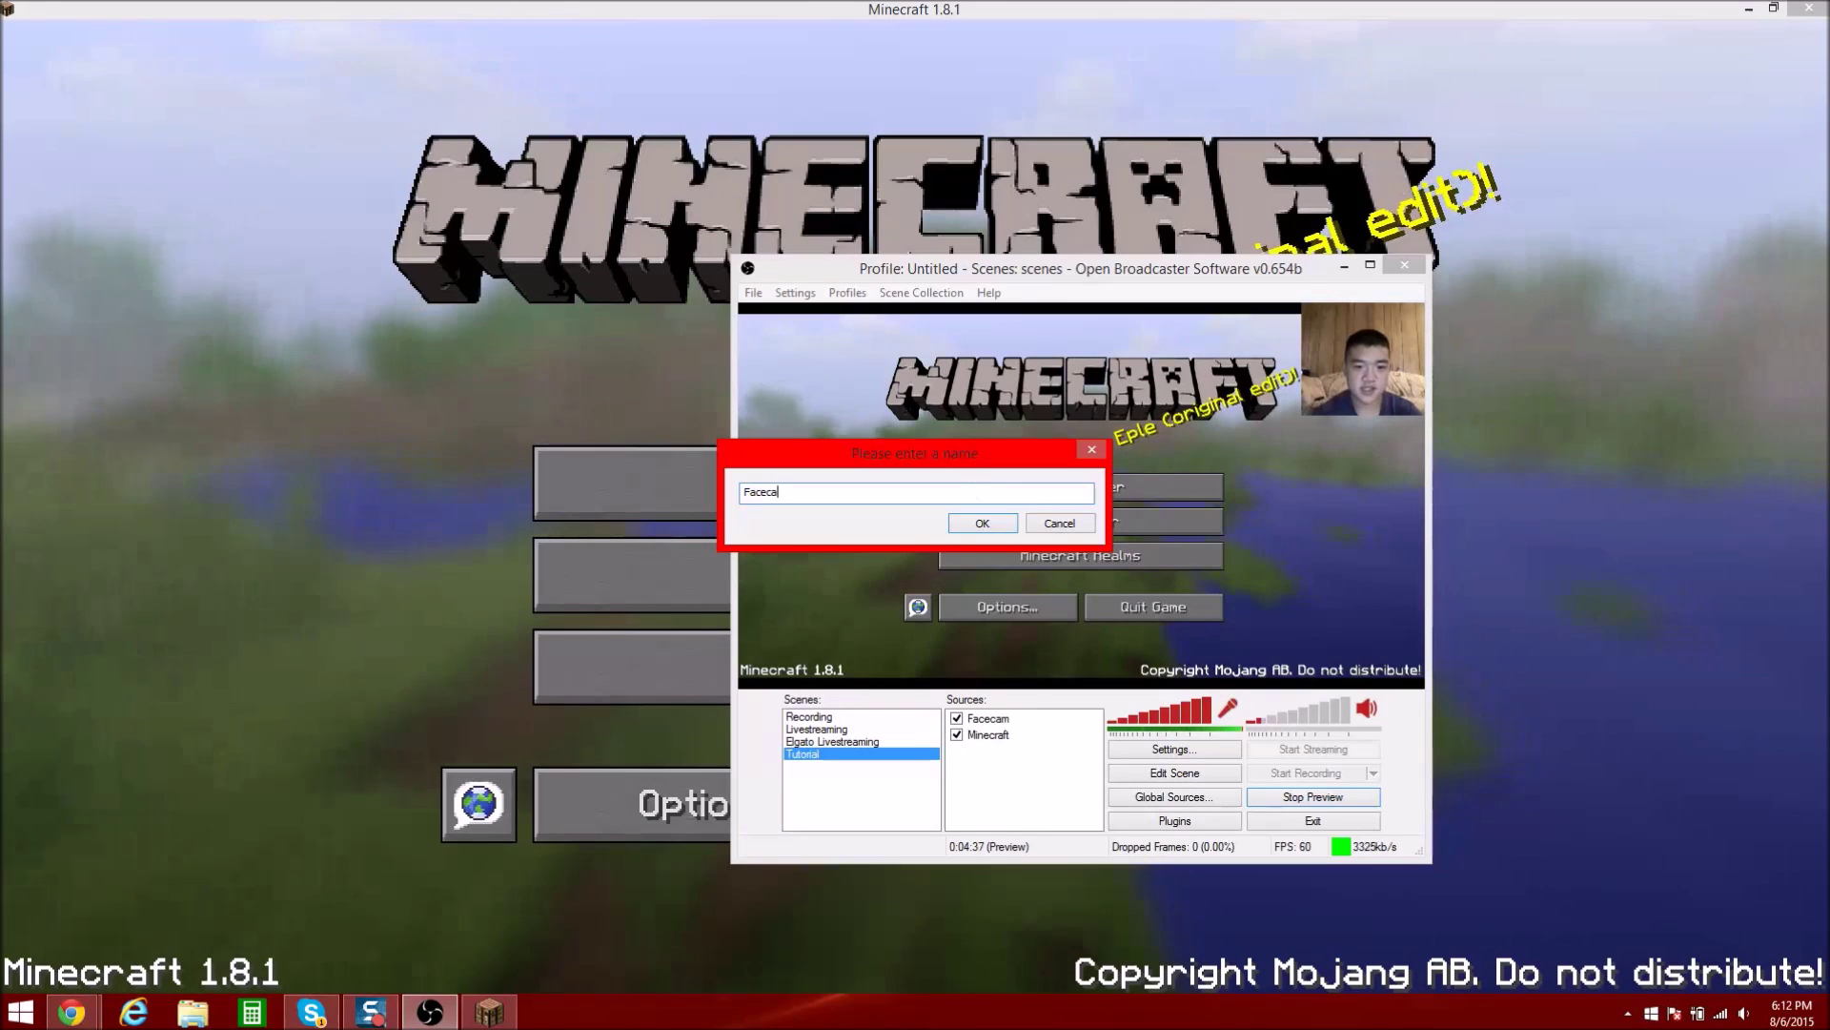
{"action": "type", "text": "m border"}
{"action": "key", "text": "Return"}
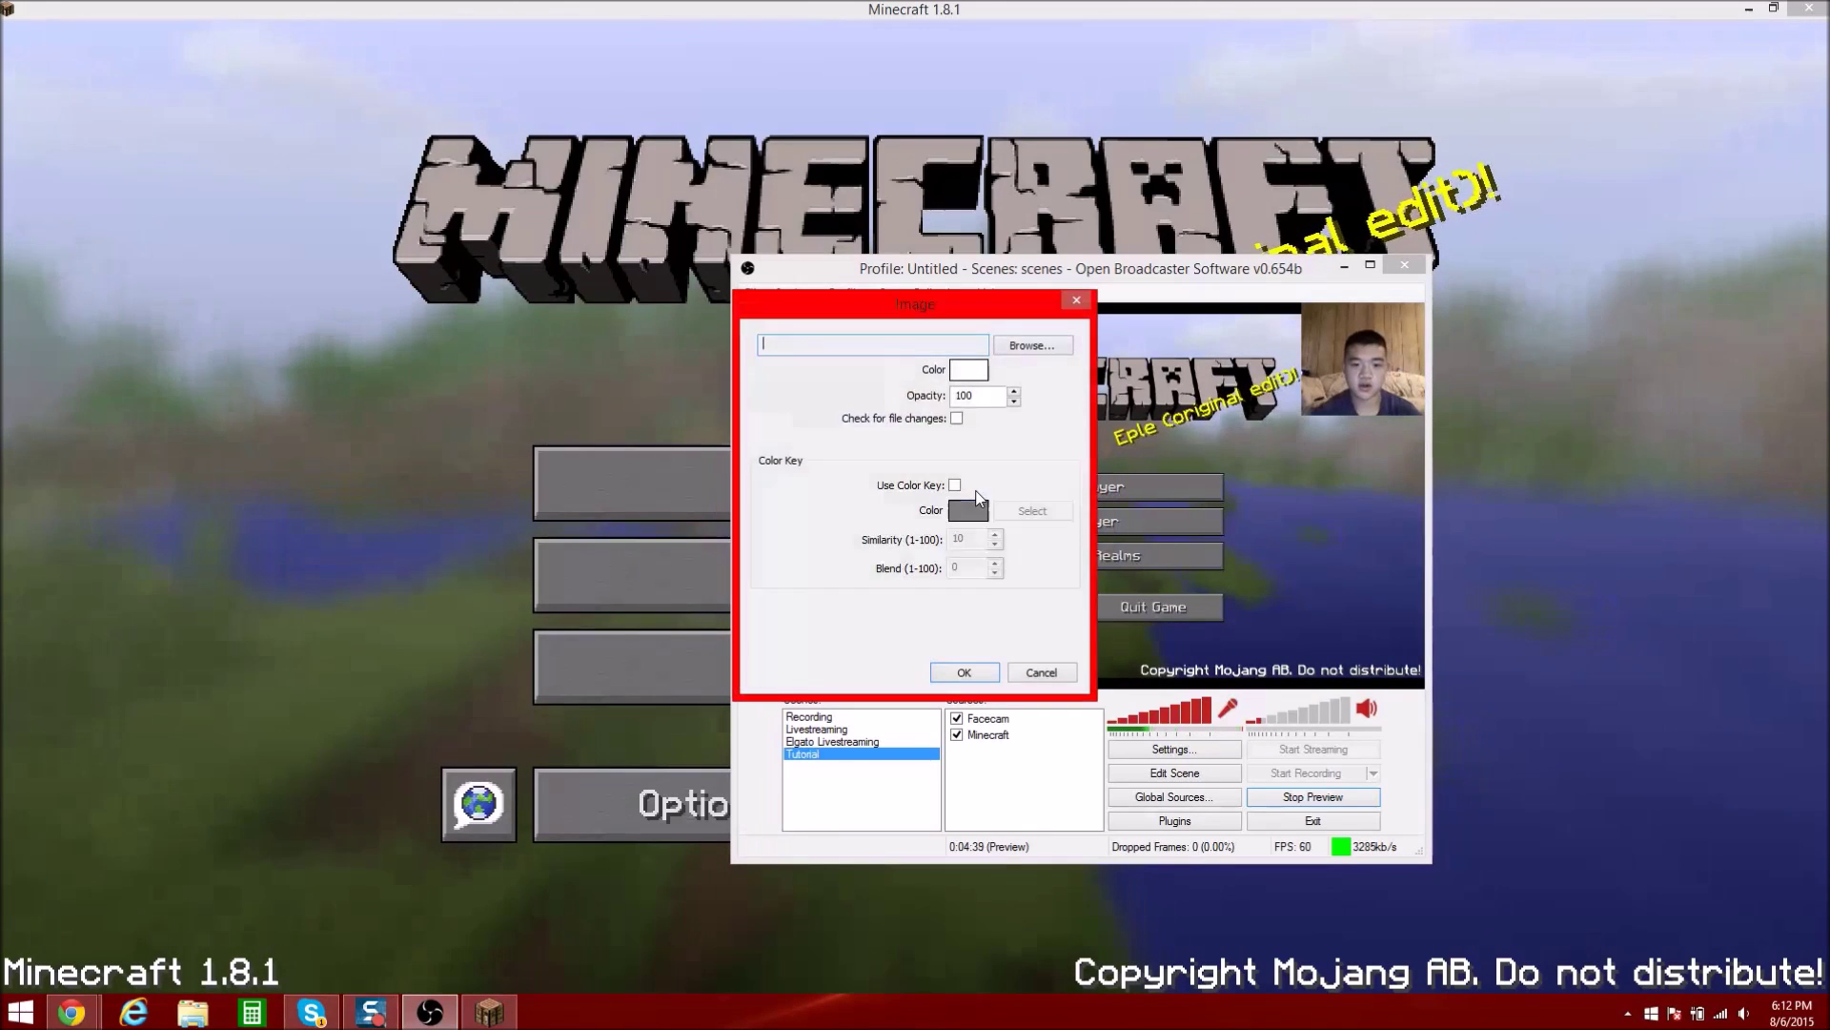
Load Webcam overlay.png into it and drag the border over the facecam in the preview
{"action": "left_click", "coordinate": [1034, 351]}
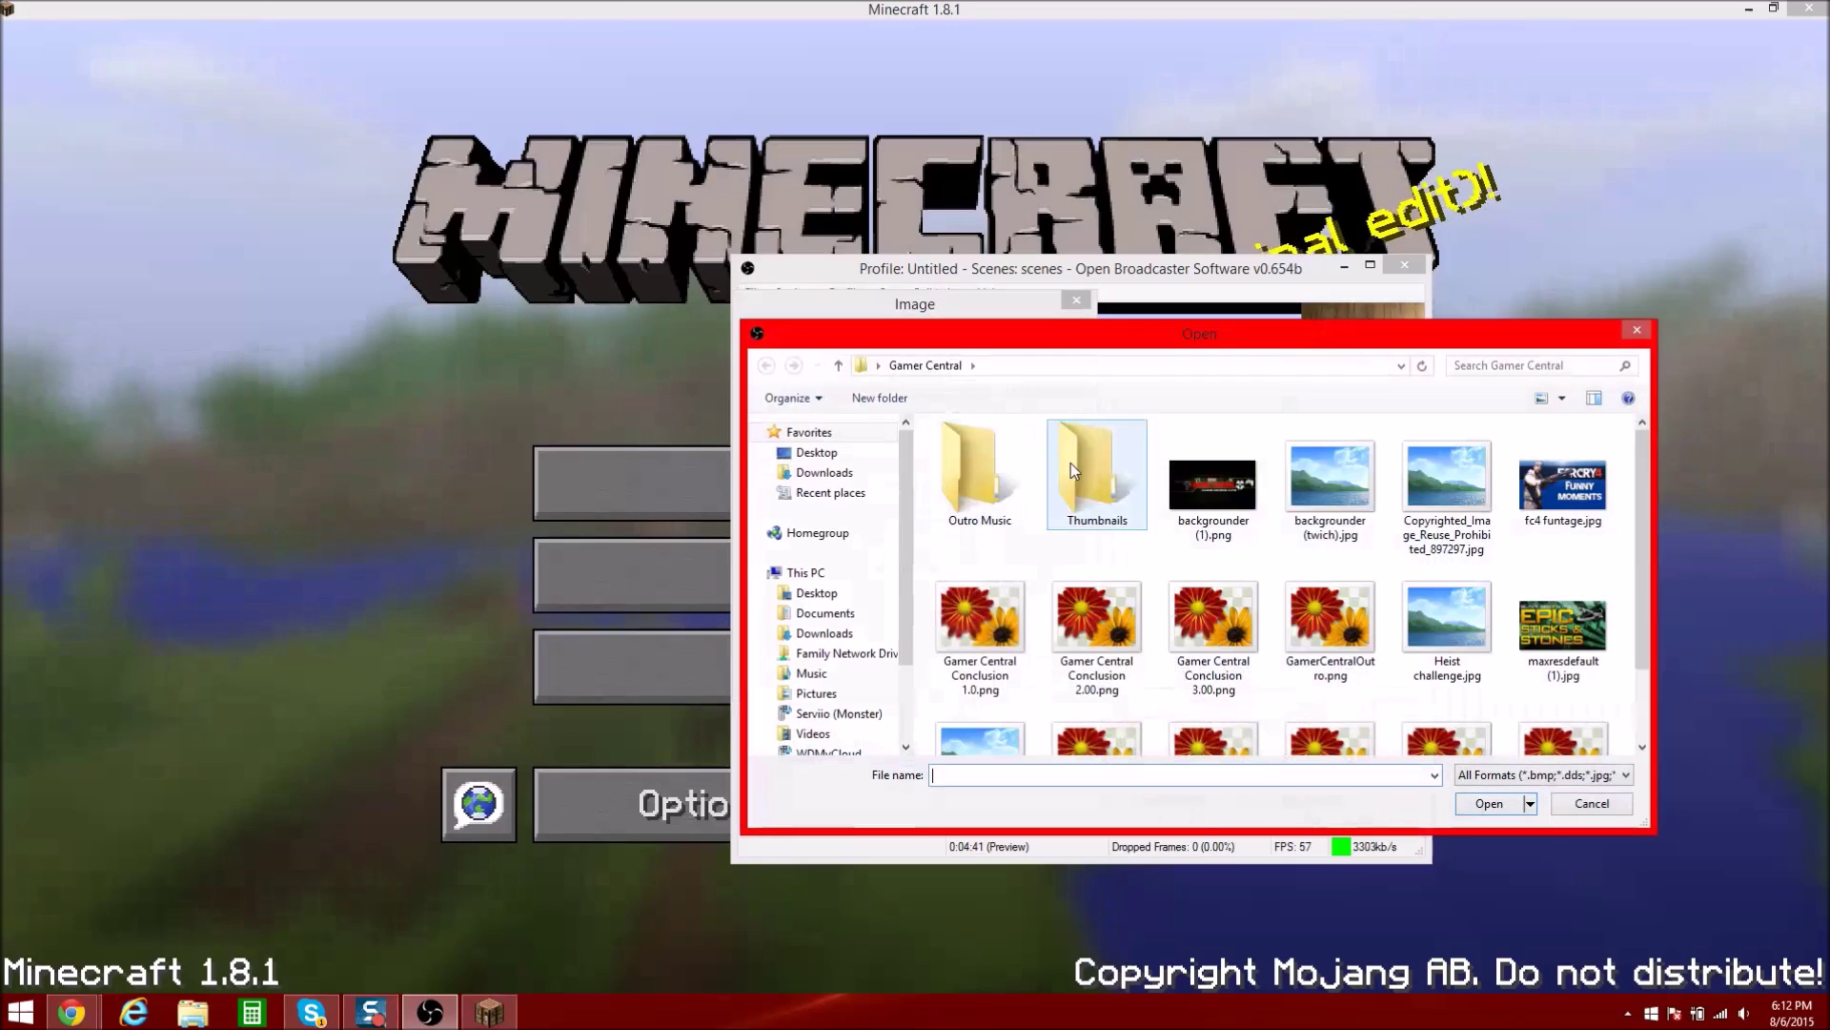
{"action": "left_click", "coordinate": [1467, 740]}
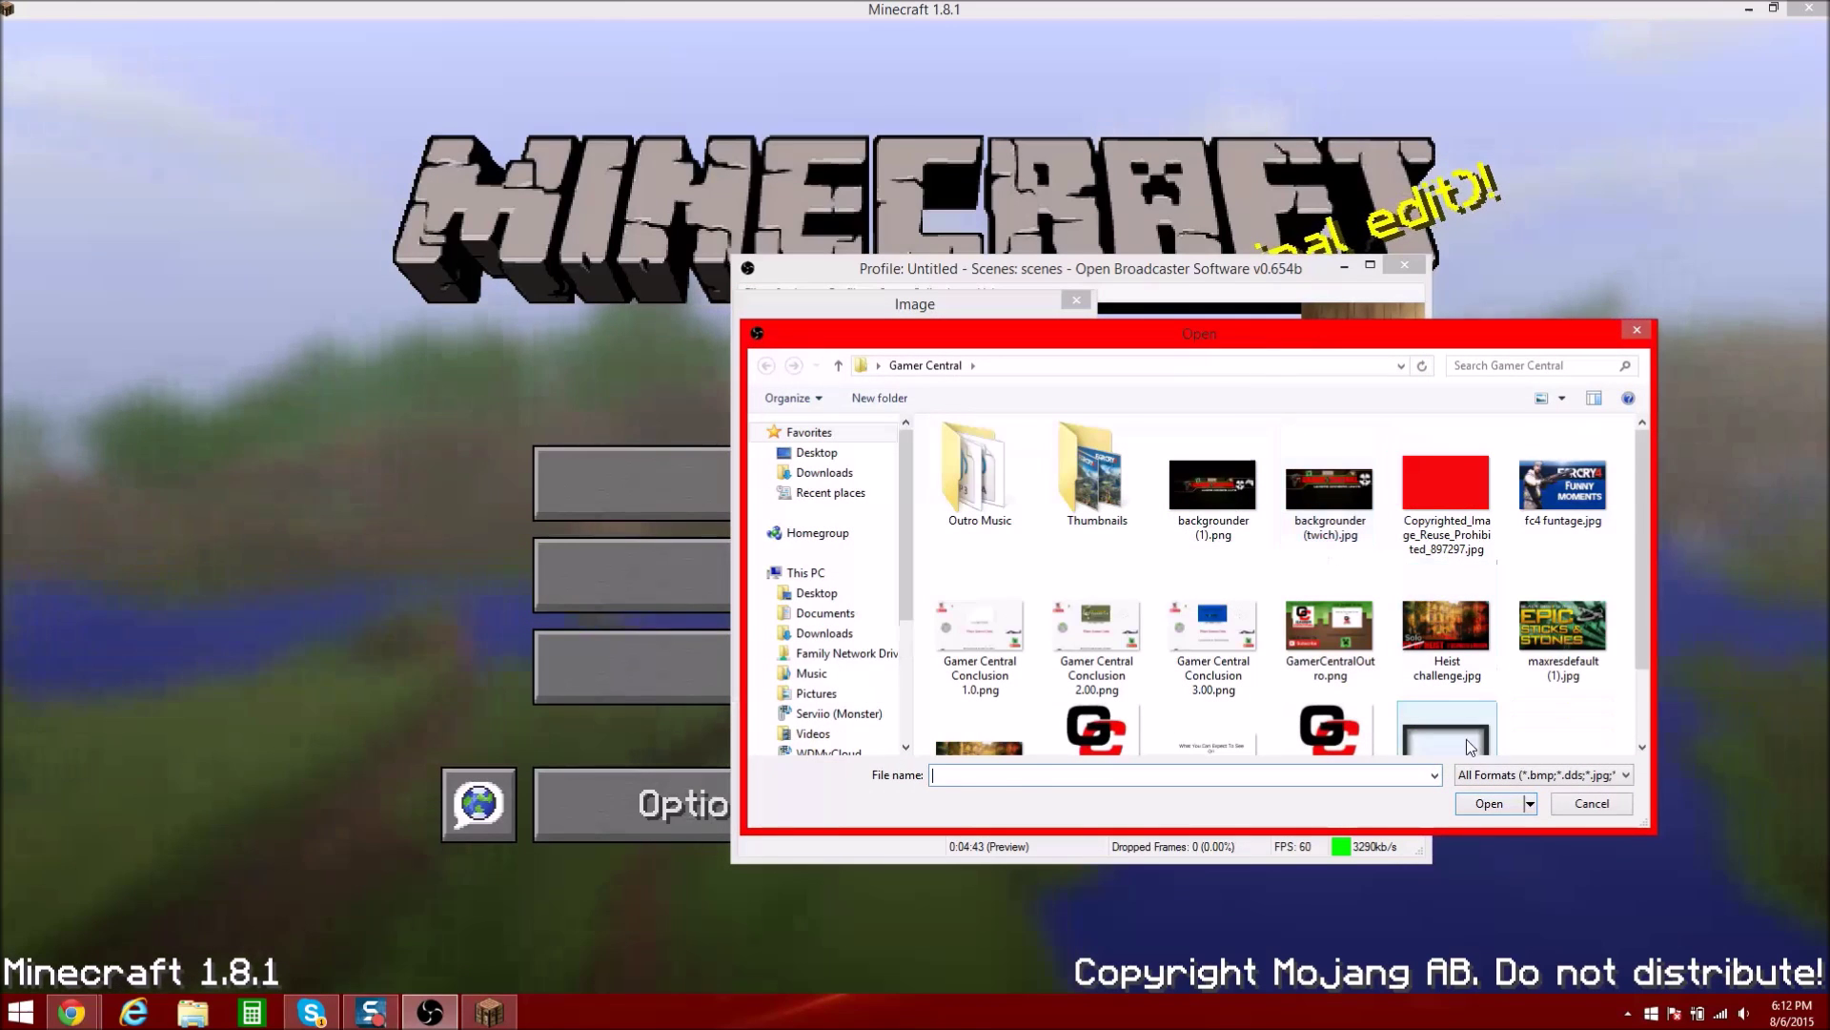
{"action": "left_click", "coordinate": [1489, 804]}
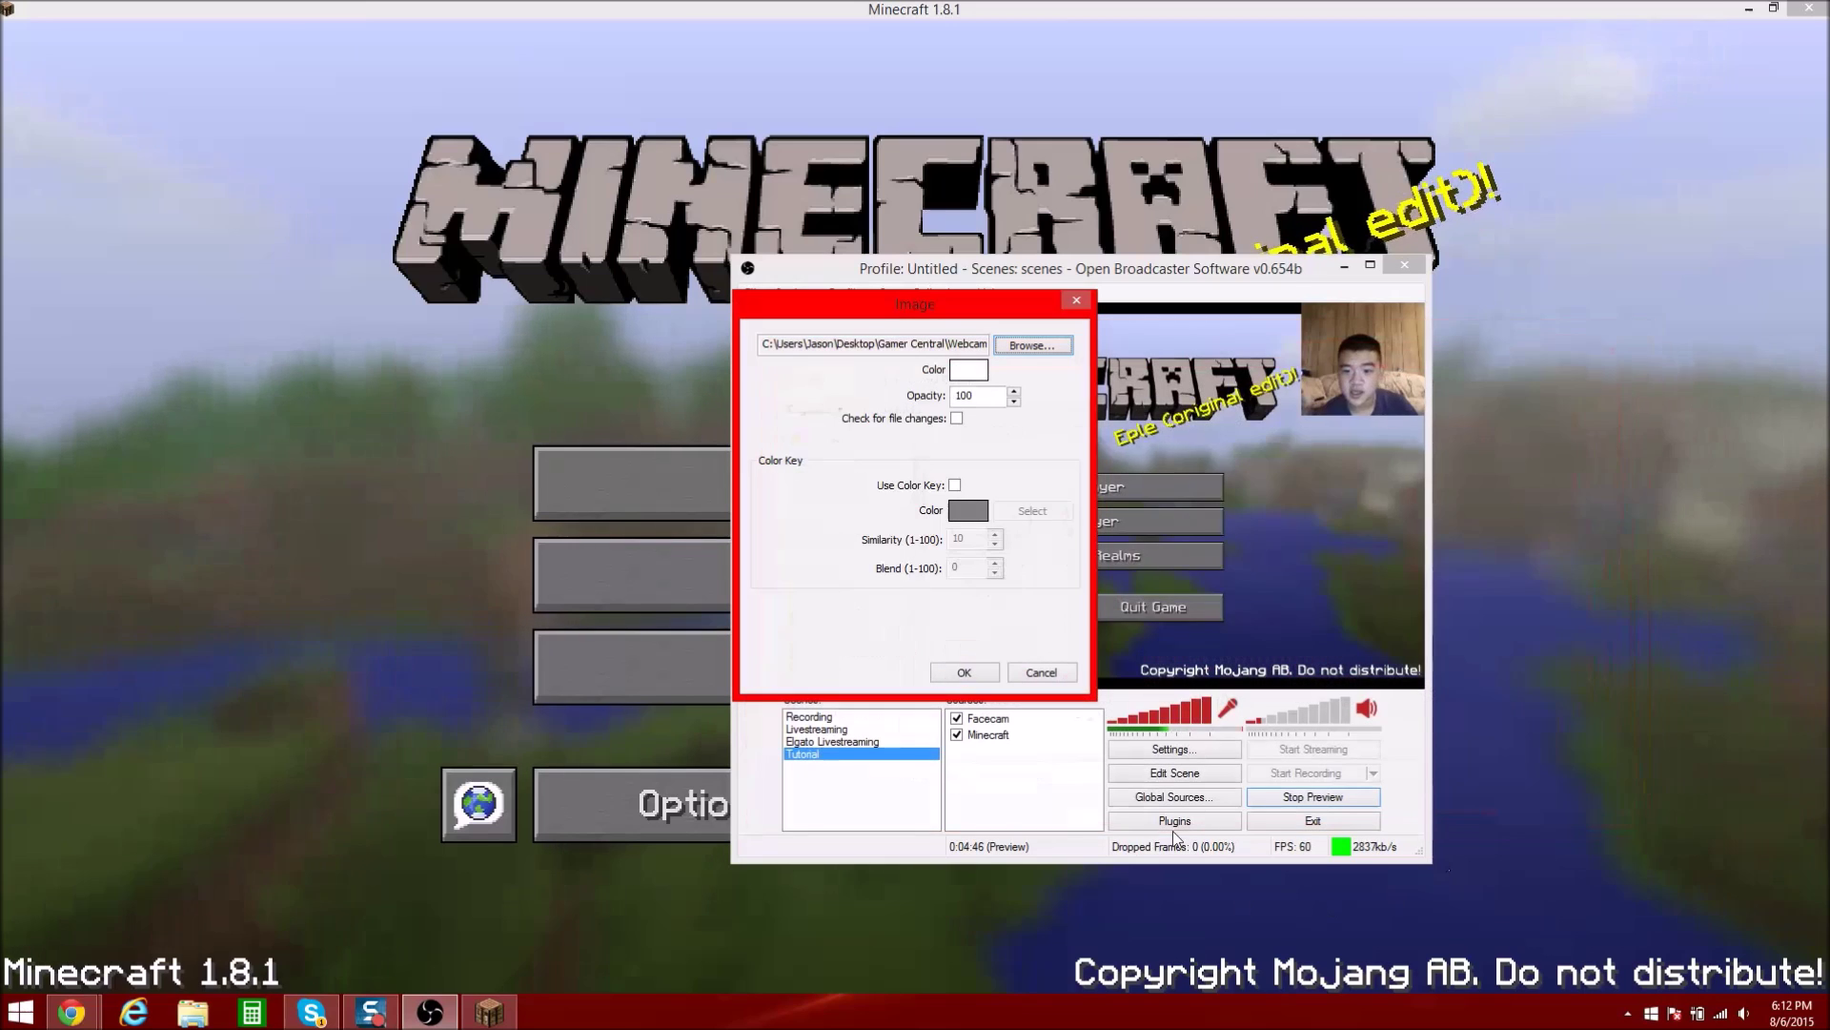
{"action": "left_click", "coordinate": [964, 673]}
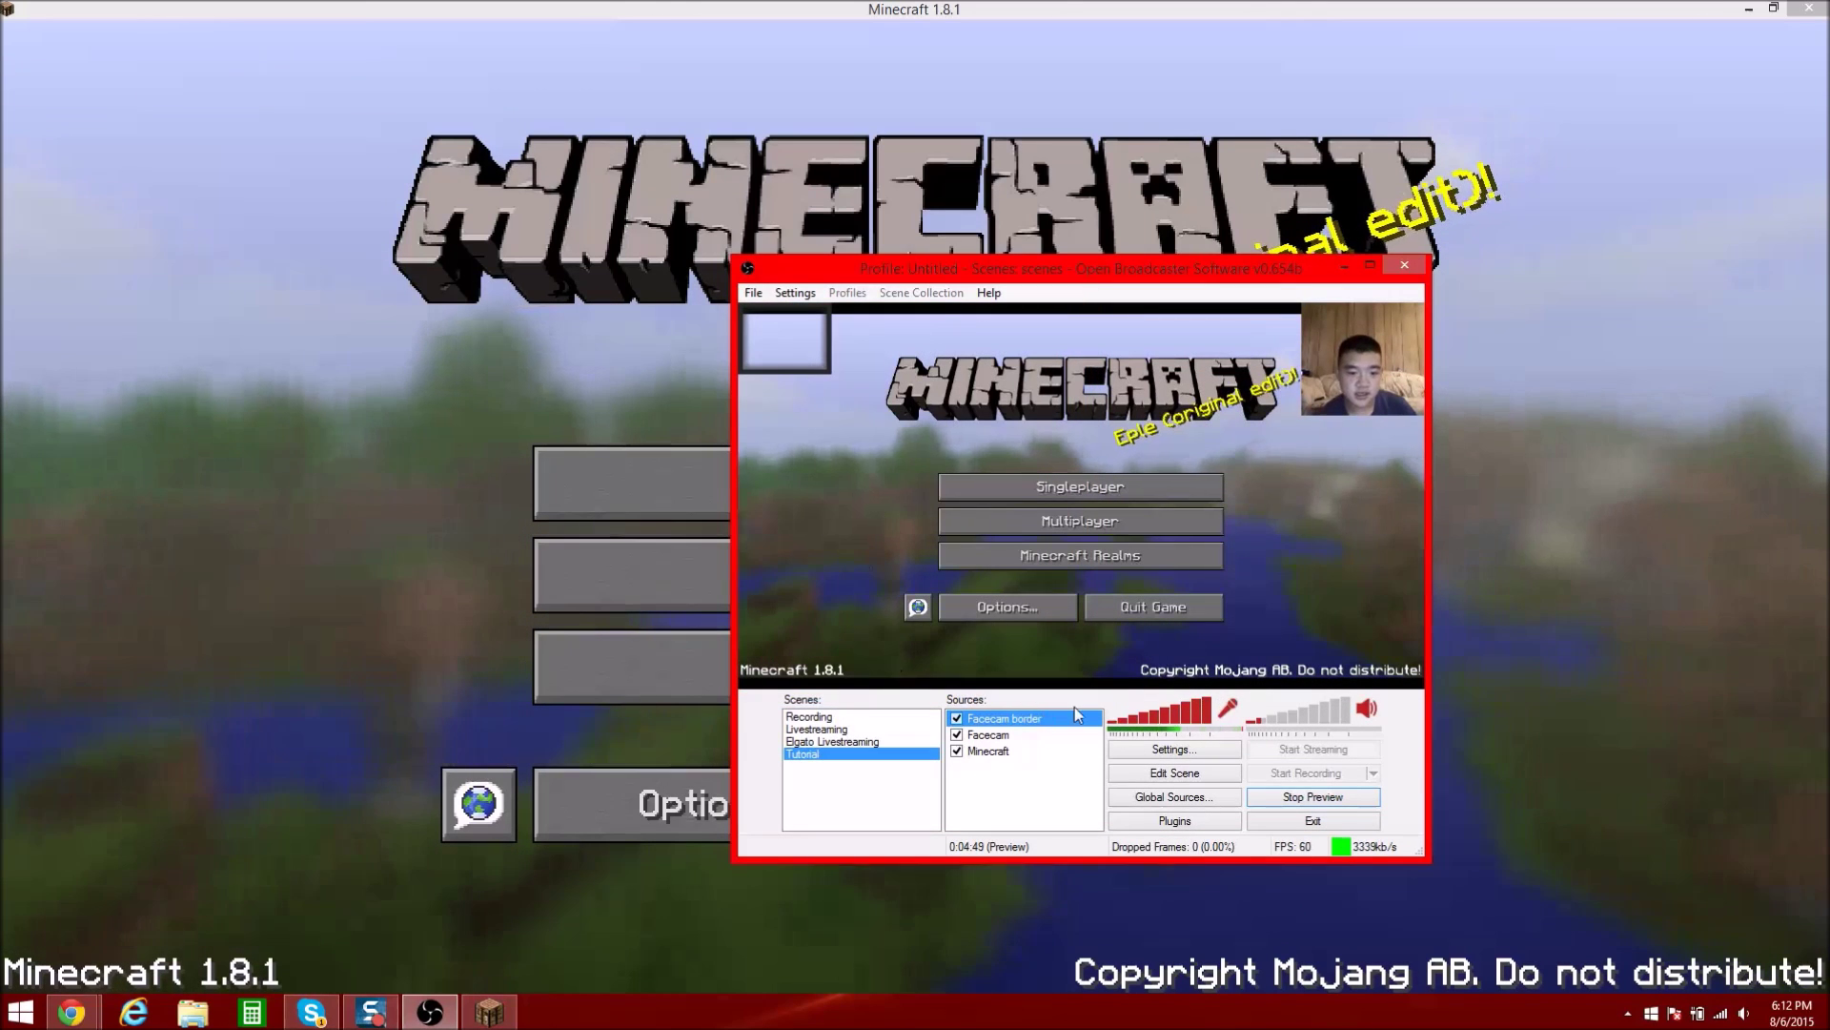
{"action": "left_click", "coordinate": [1174, 772]}
{"action": "left_click_drag", "start_coordinate": [784, 328], "coordinate": [1306, 435]}
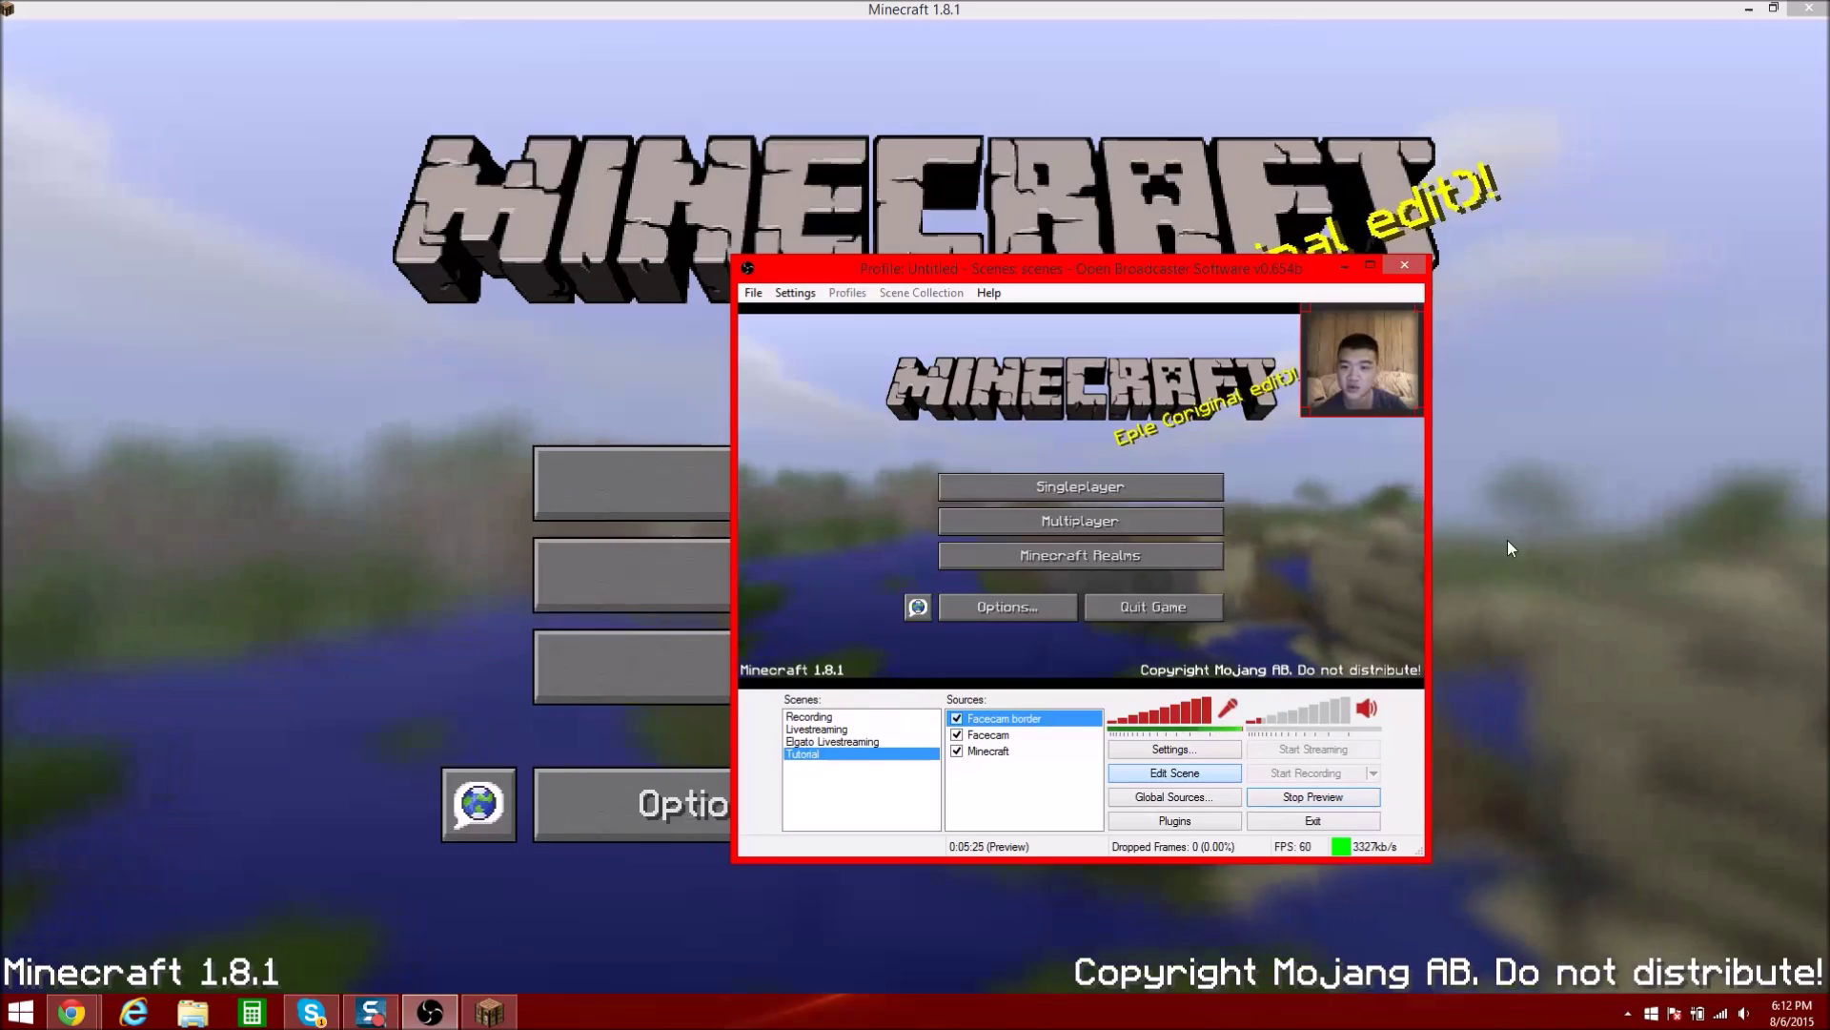
Uncheck the Minecraft source and restore down the maximized Minecraft window
{"action": "left_click", "coordinate": [957, 750]}
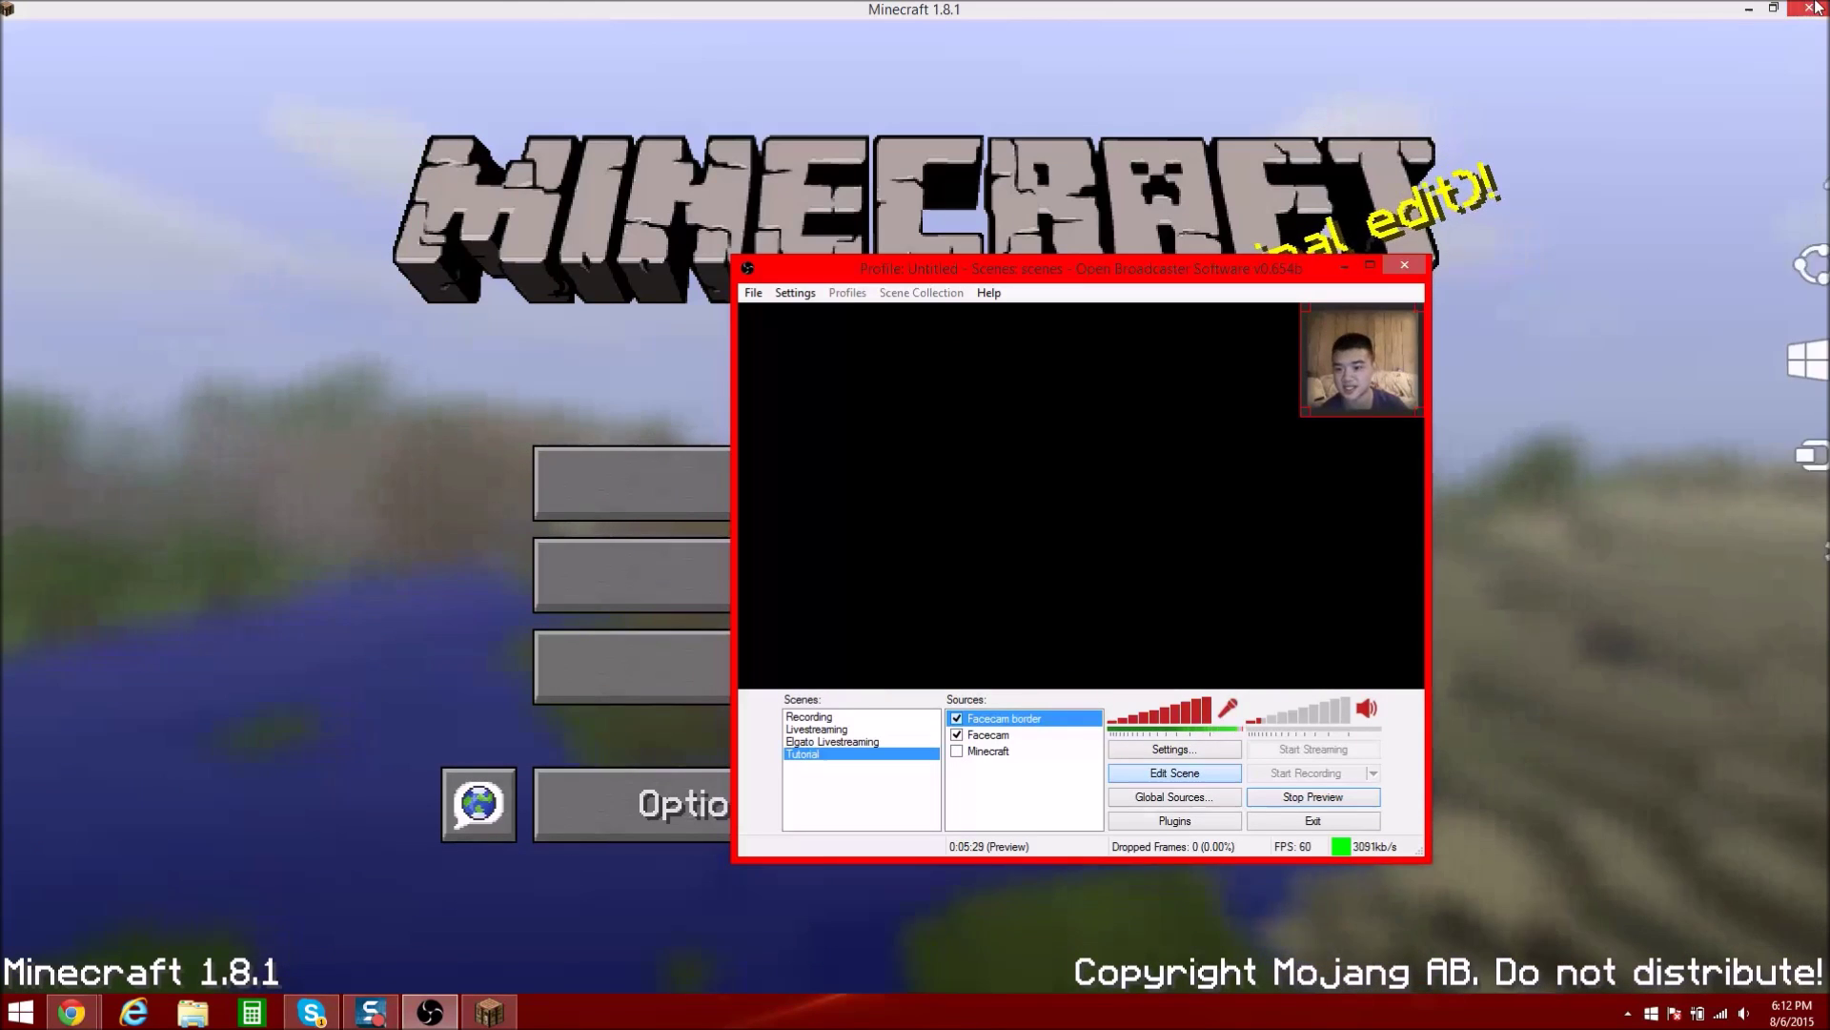
{"action": "key", "text": "super+Down"}
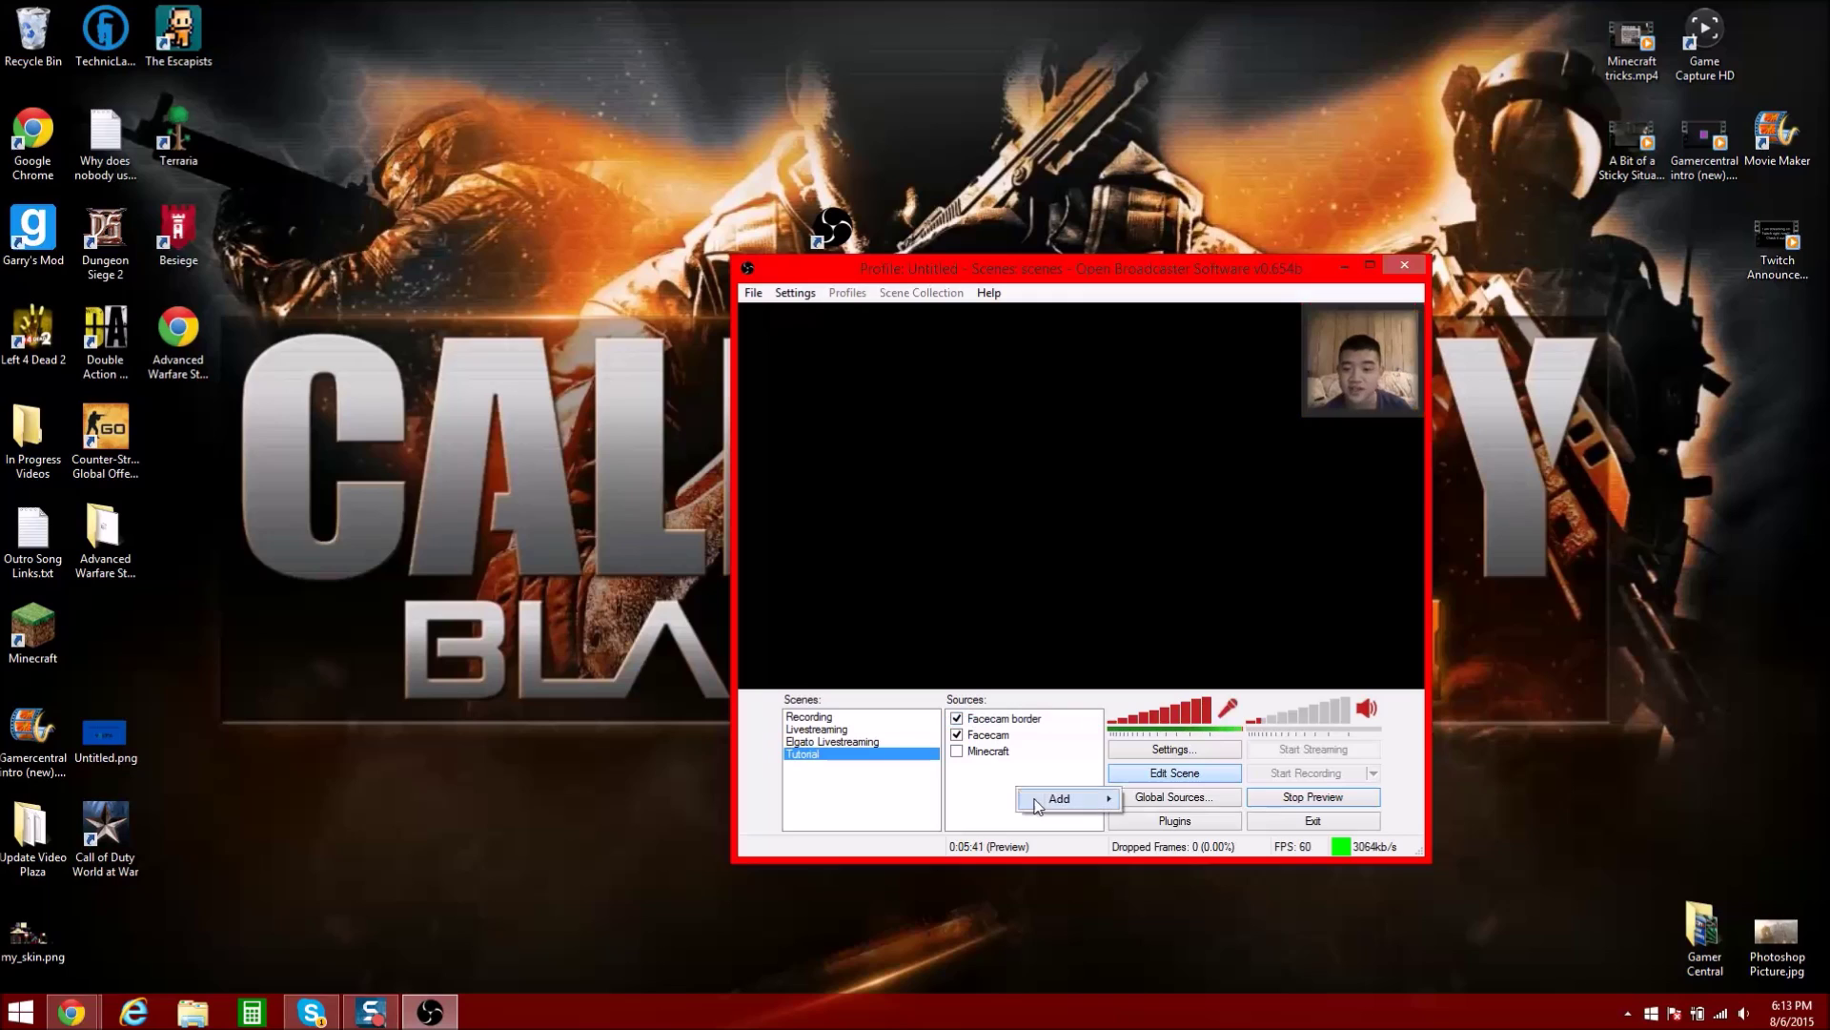
Add a Video Capture Device source named 'Elgato'
{"action": "mouse_move", "coordinate": [1042, 799]}
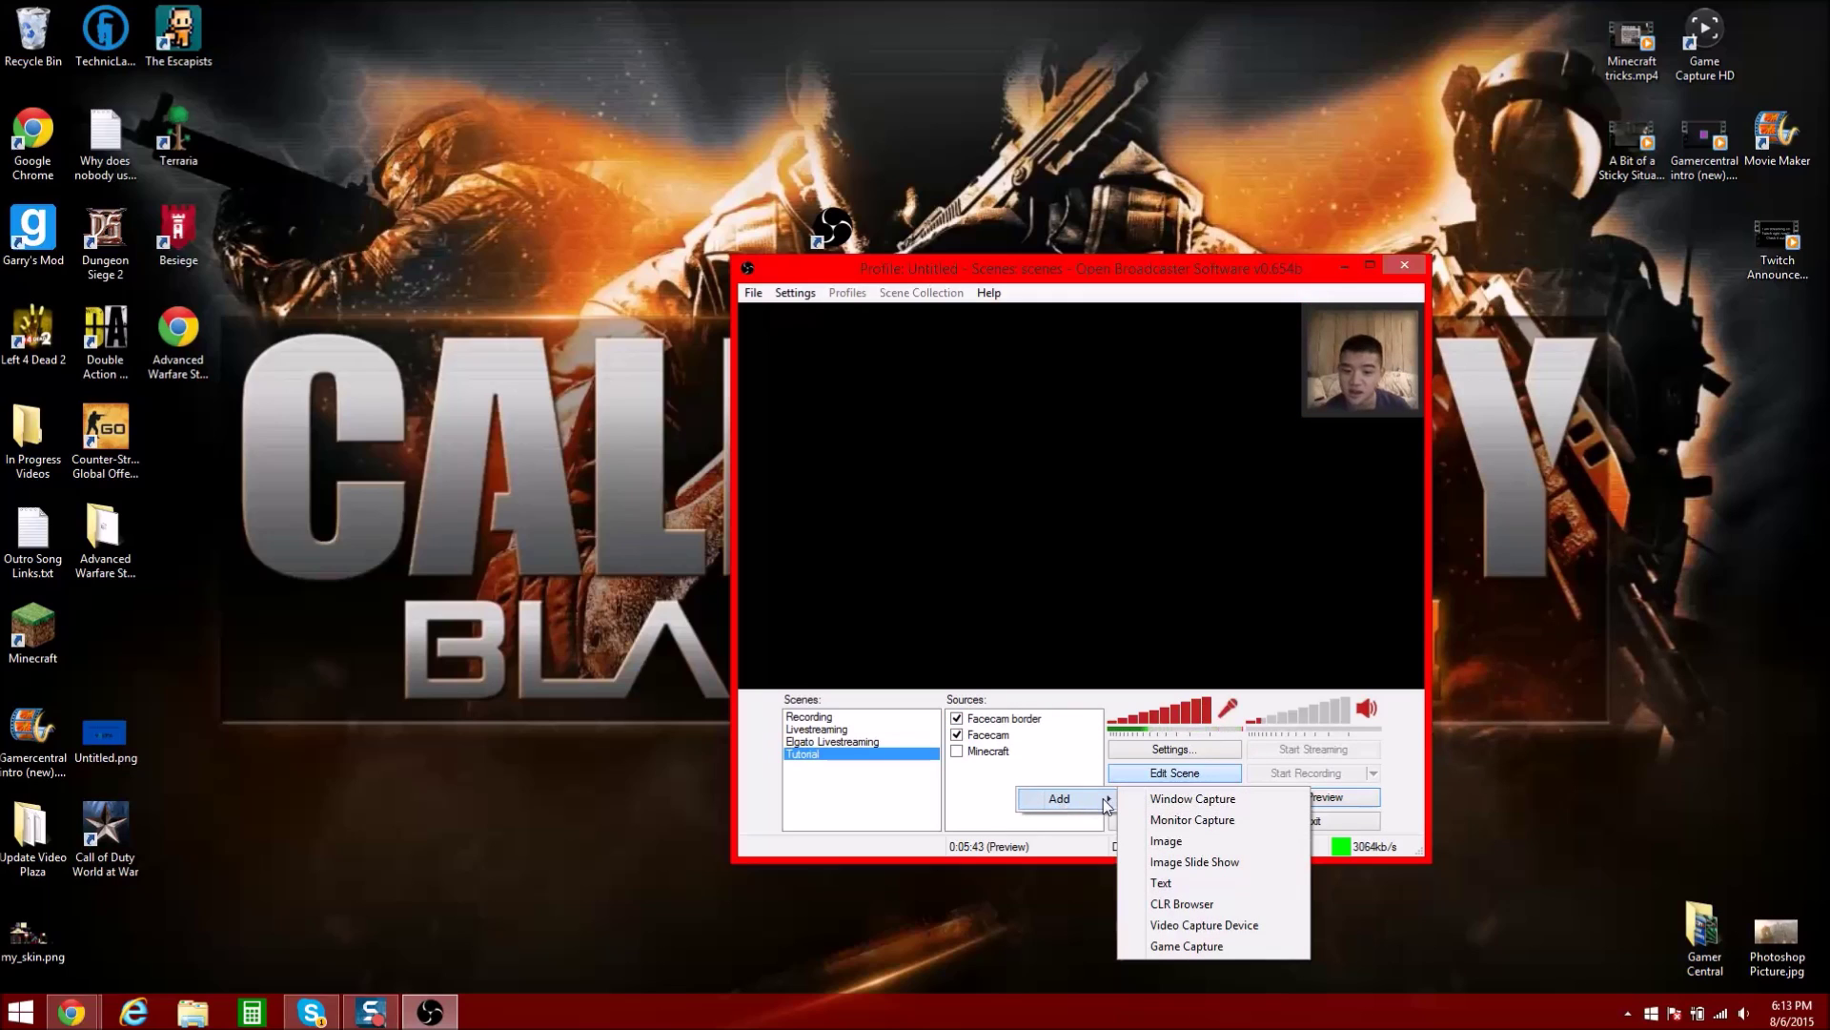
{"action": "left_click", "coordinate": [1204, 924]}
{"action": "type", "text": "Elgato"}
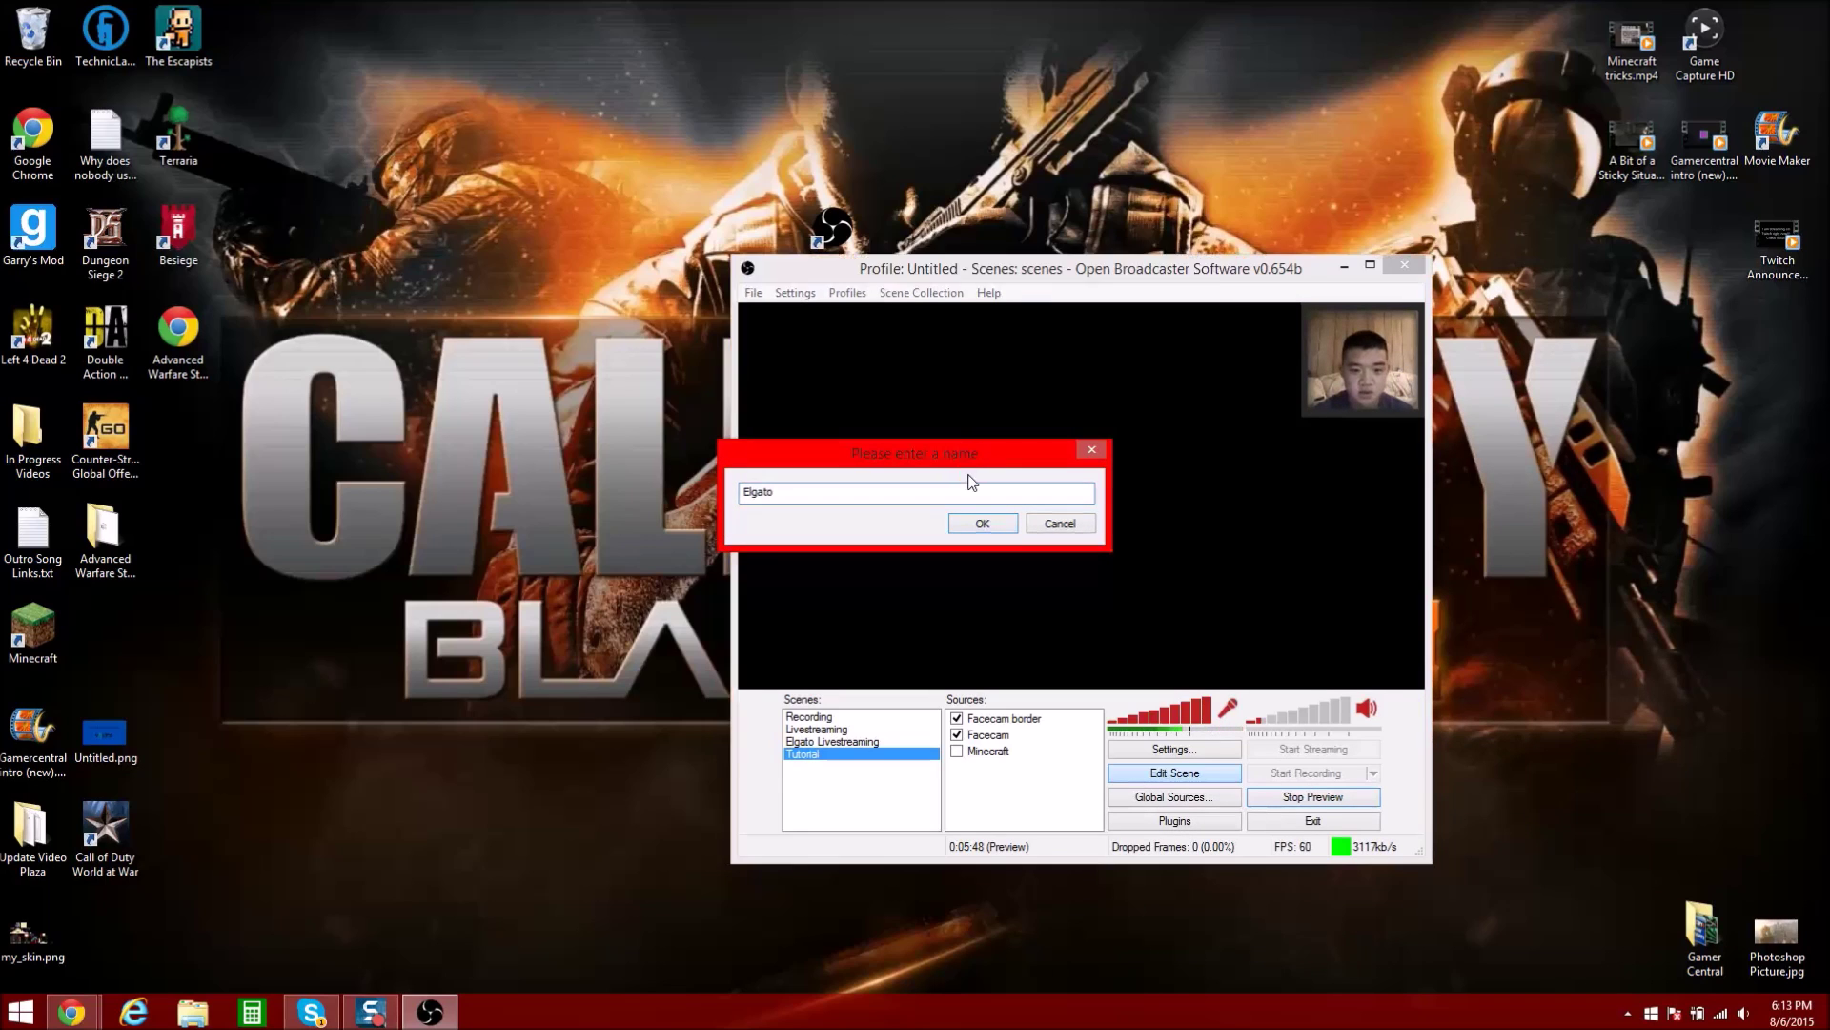
{"action": "key", "text": "Return"}
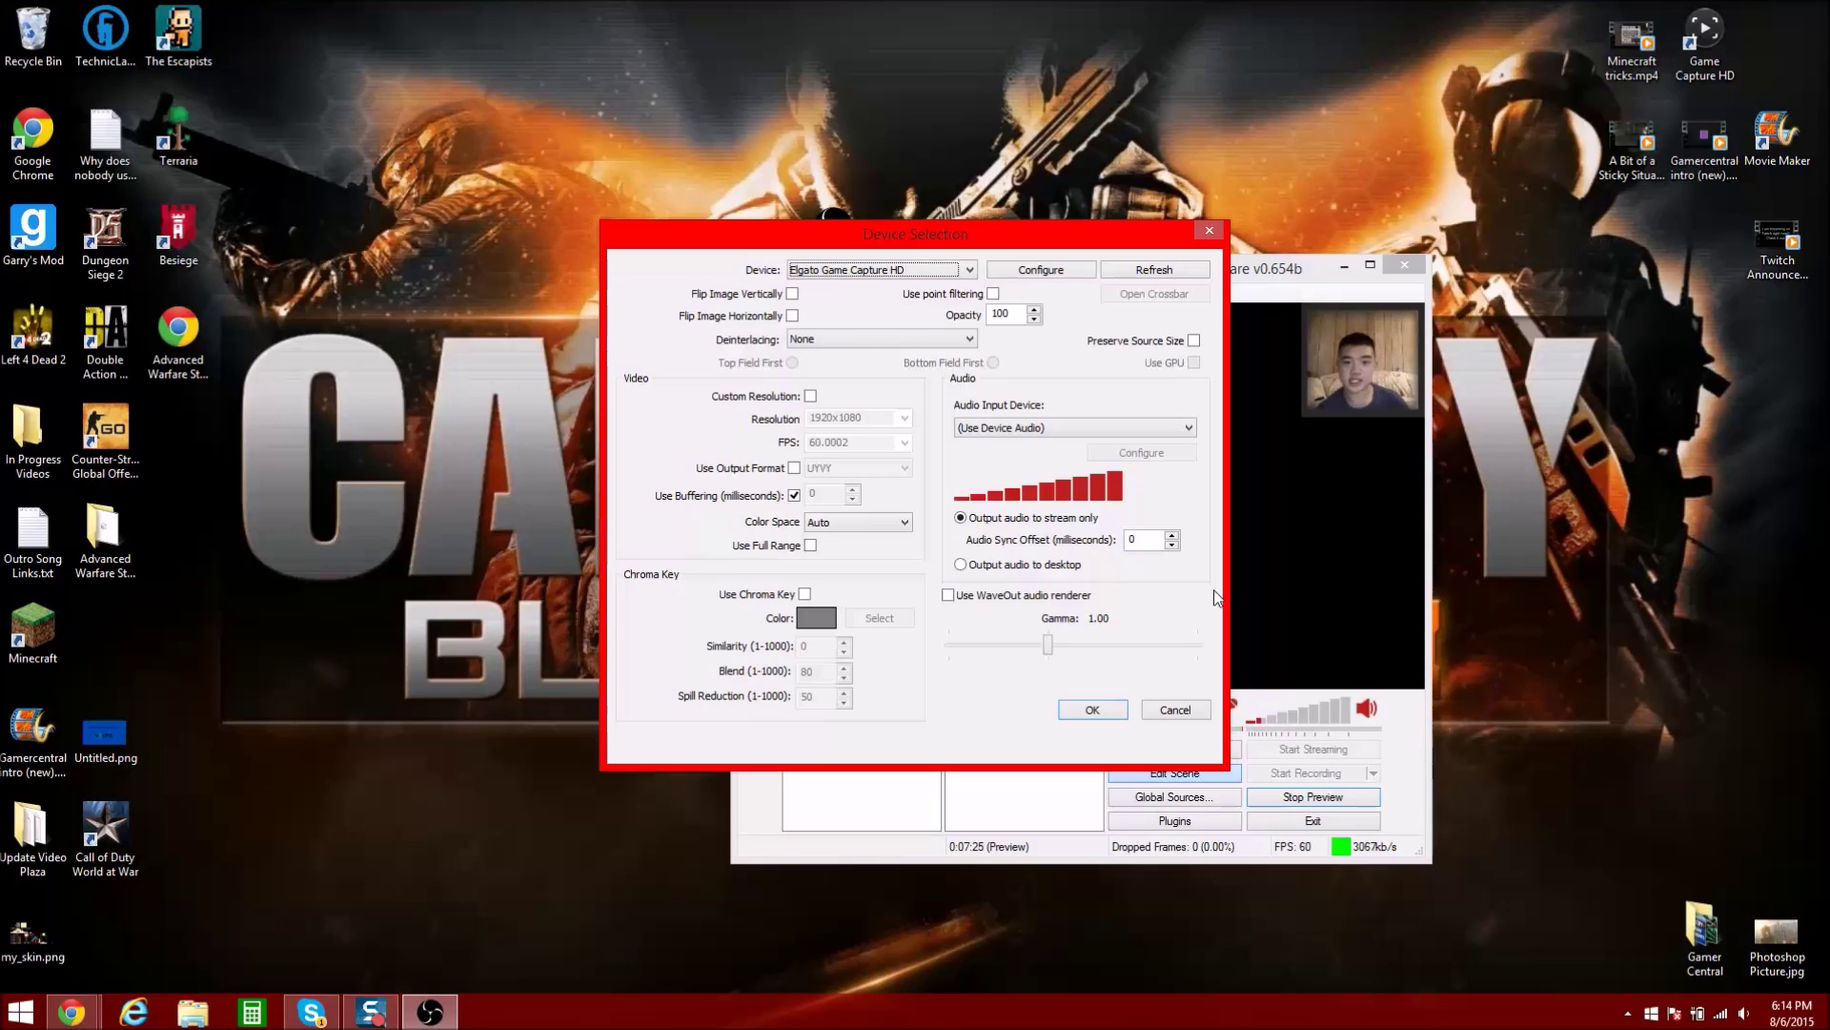
Leave the Elgato audio input on (Use Device Audio) and save the source settings
{"action": "left_click", "coordinate": [1084, 428]}
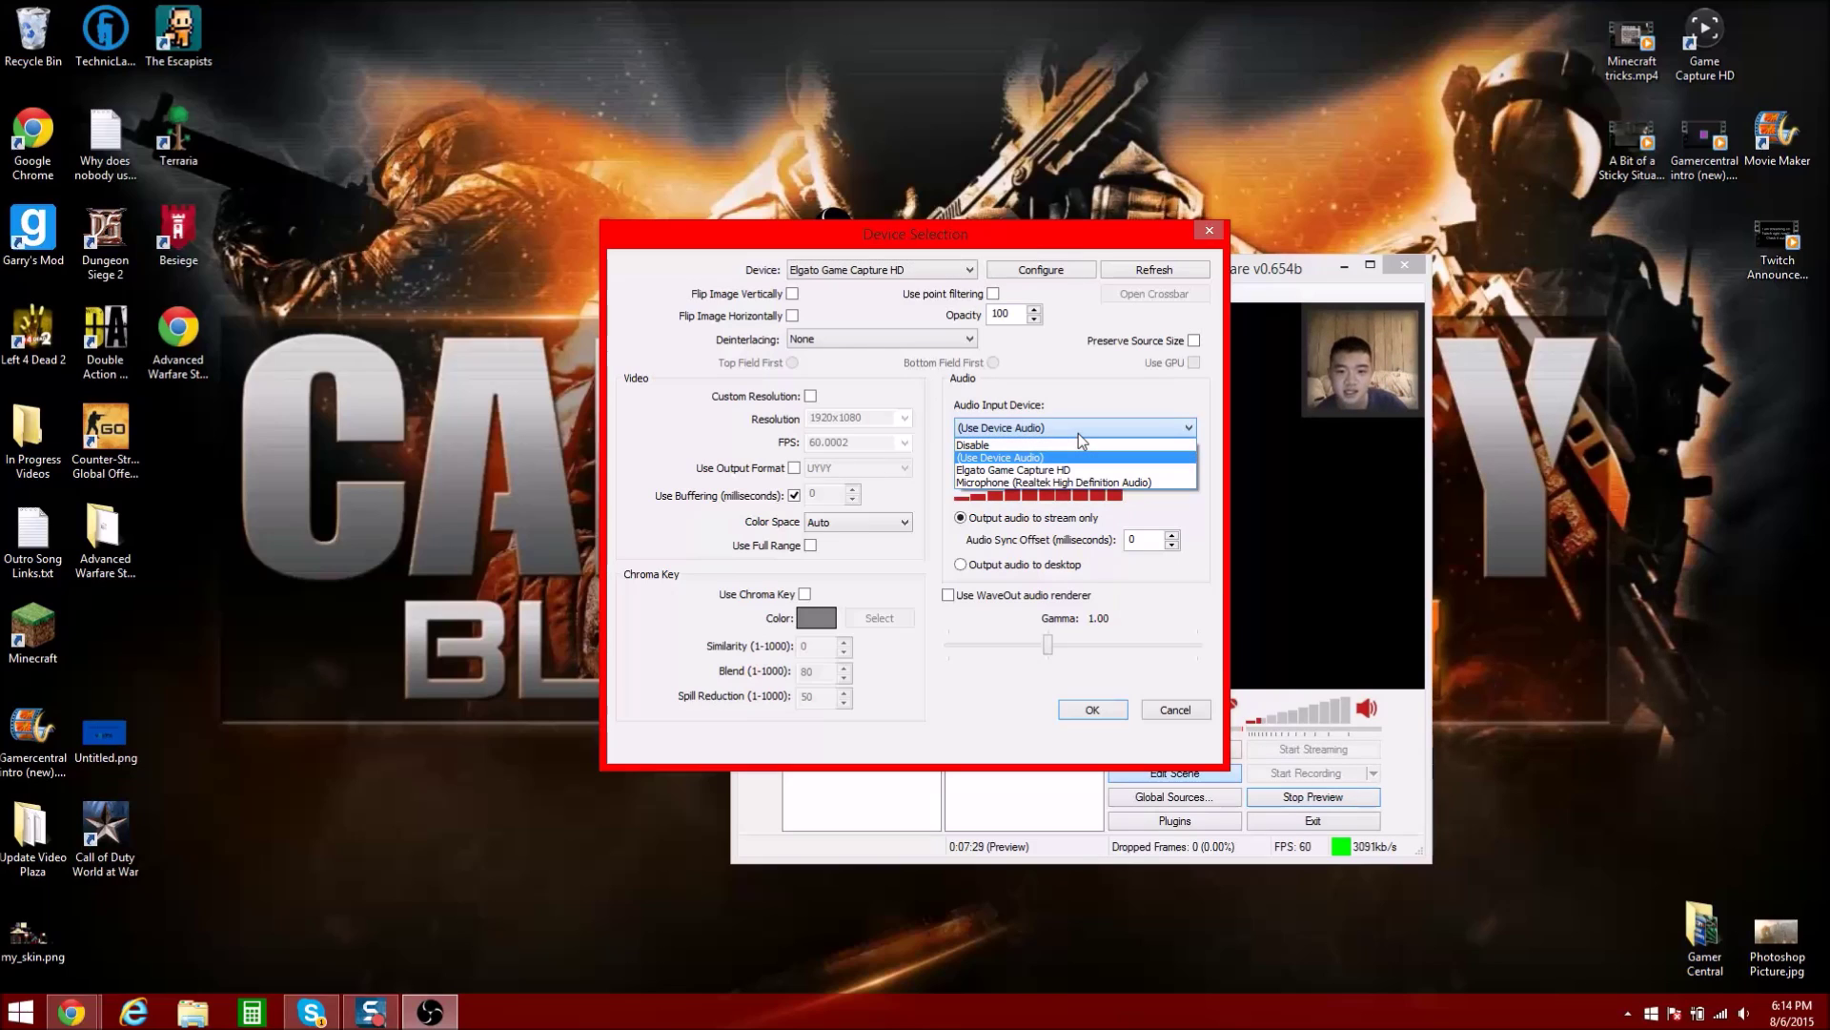
{"action": "left_click", "coordinate": [1080, 435]}
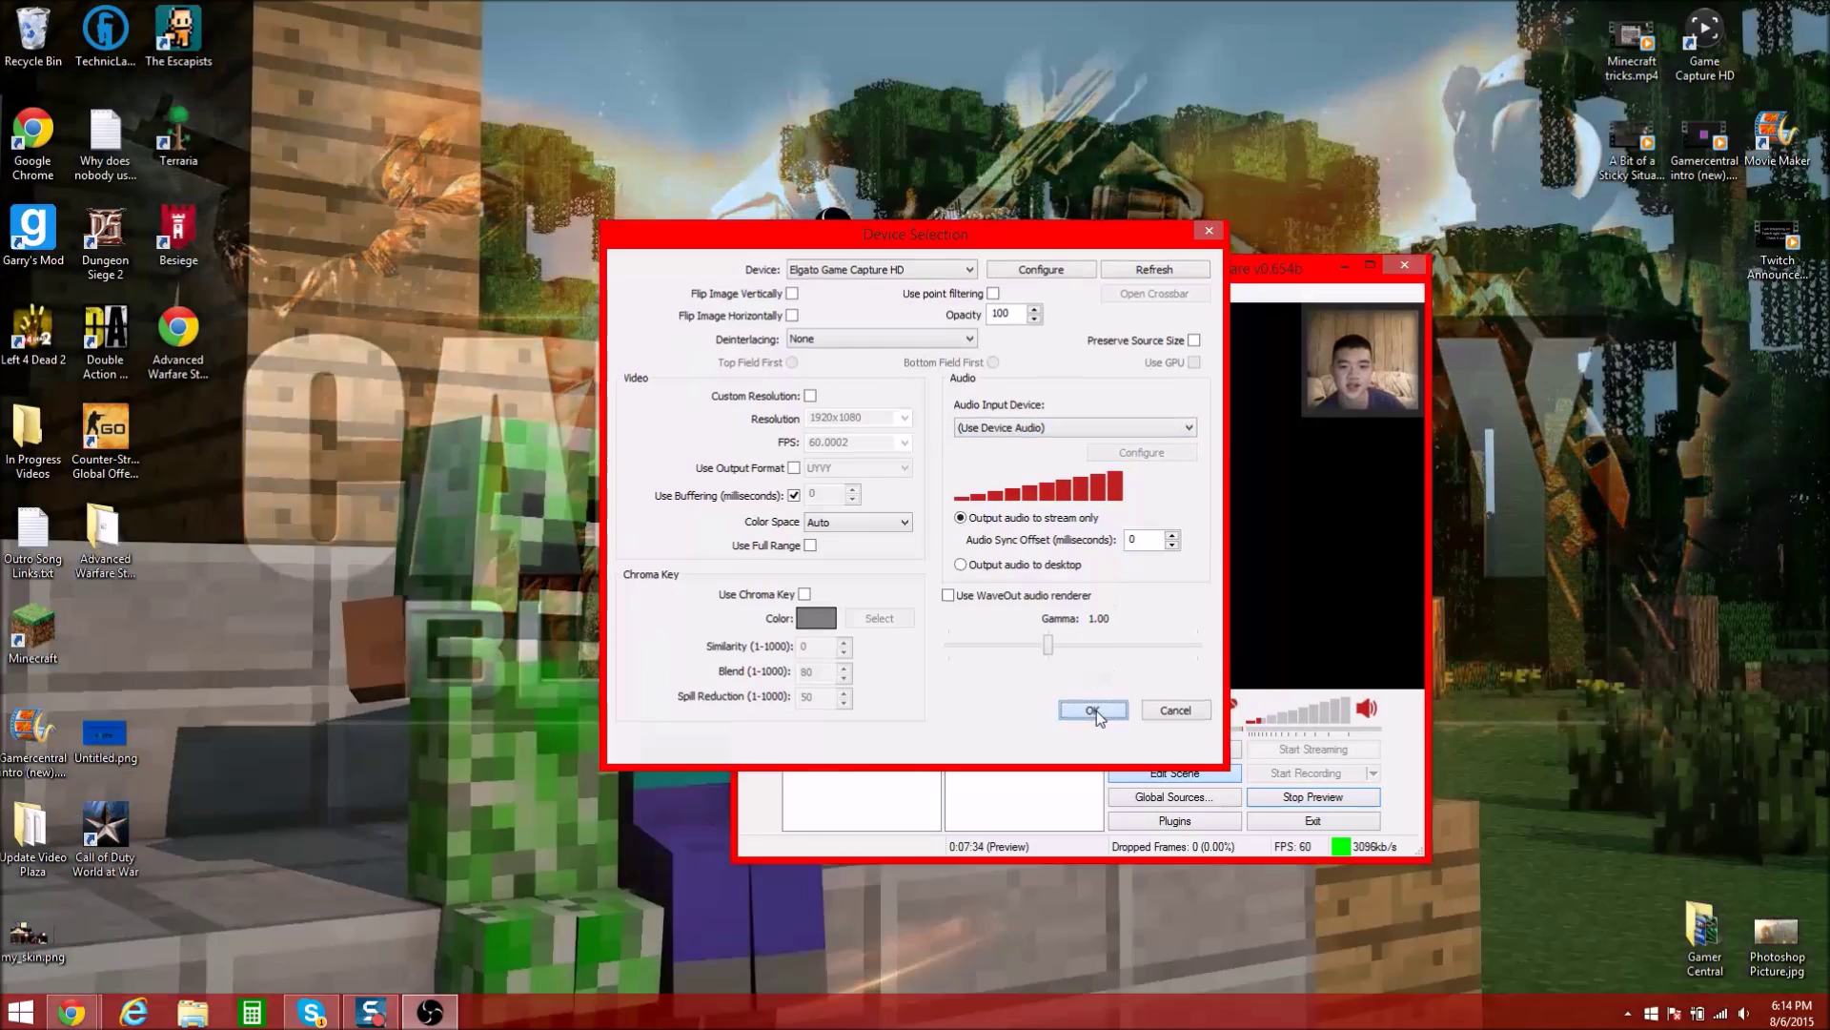
{"action": "left_click", "coordinate": [1094, 710]}
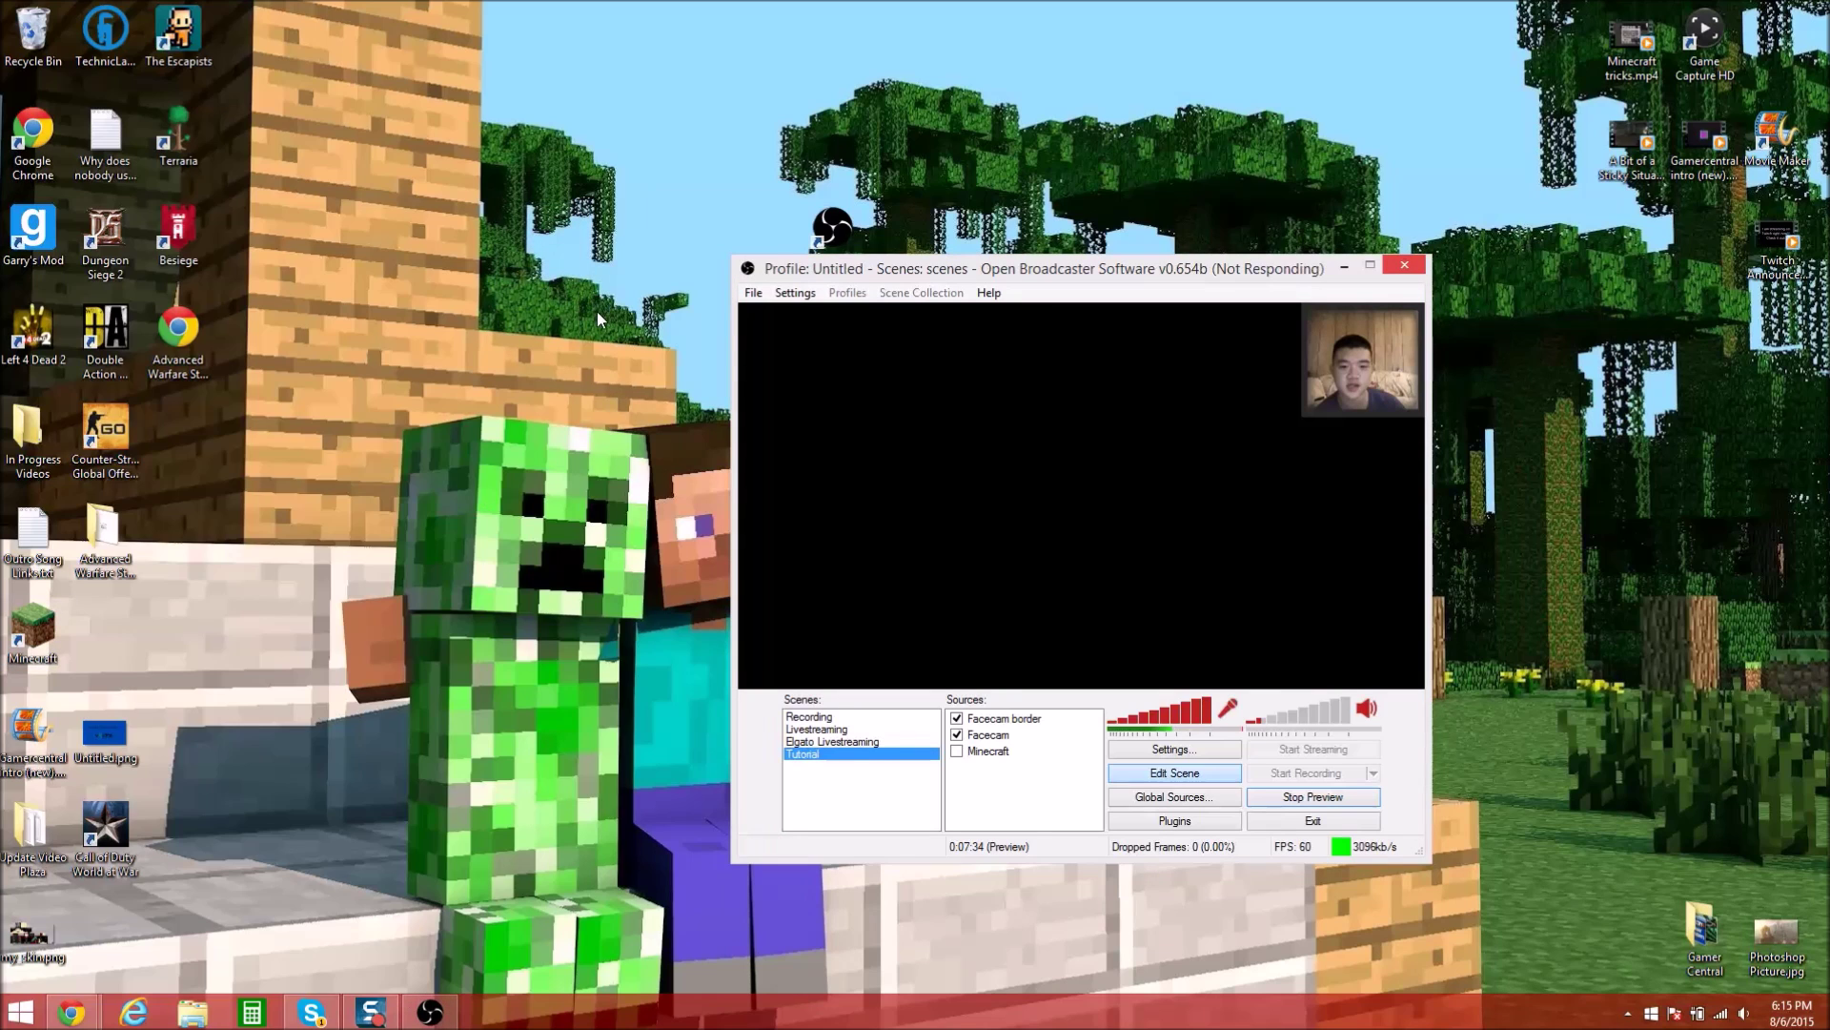
Send the Elgato source to the bottom of the Sources order with Order > Move to Bottom
{"action": "mouse_move", "coordinate": [70, 1012]}
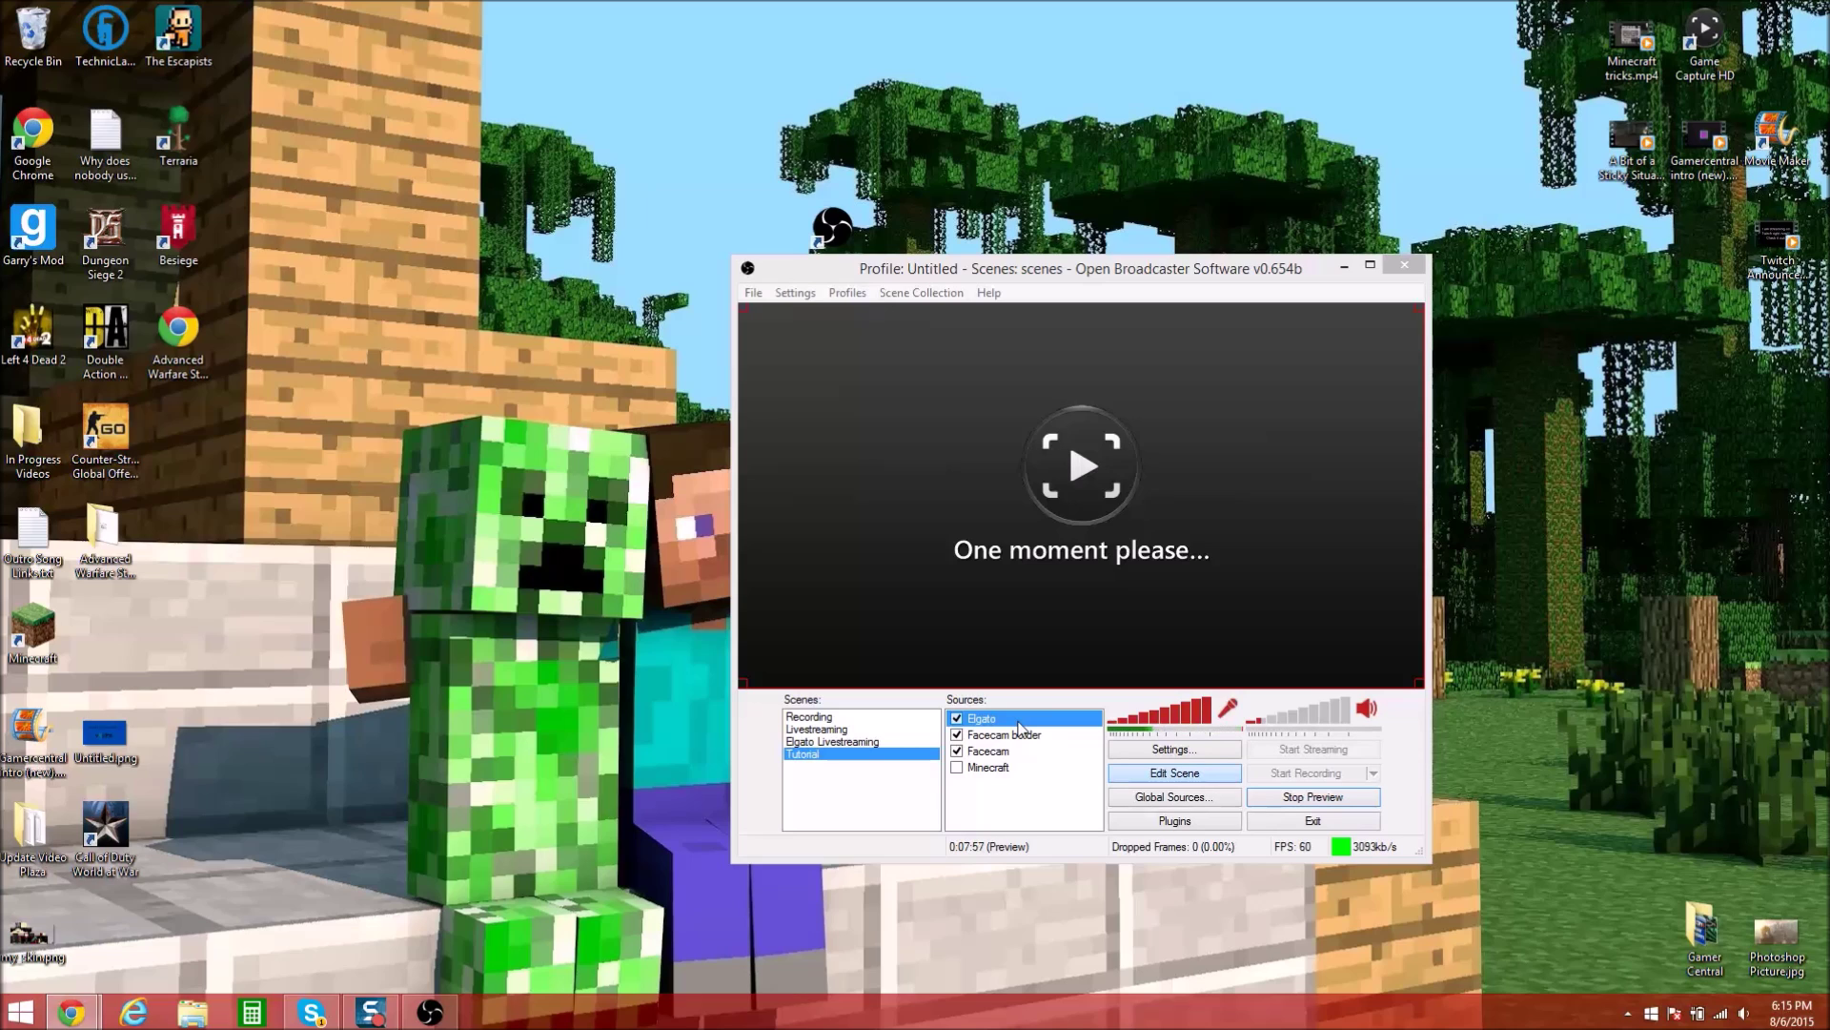
{"action": "right_click", "coordinate": [1020, 730]}
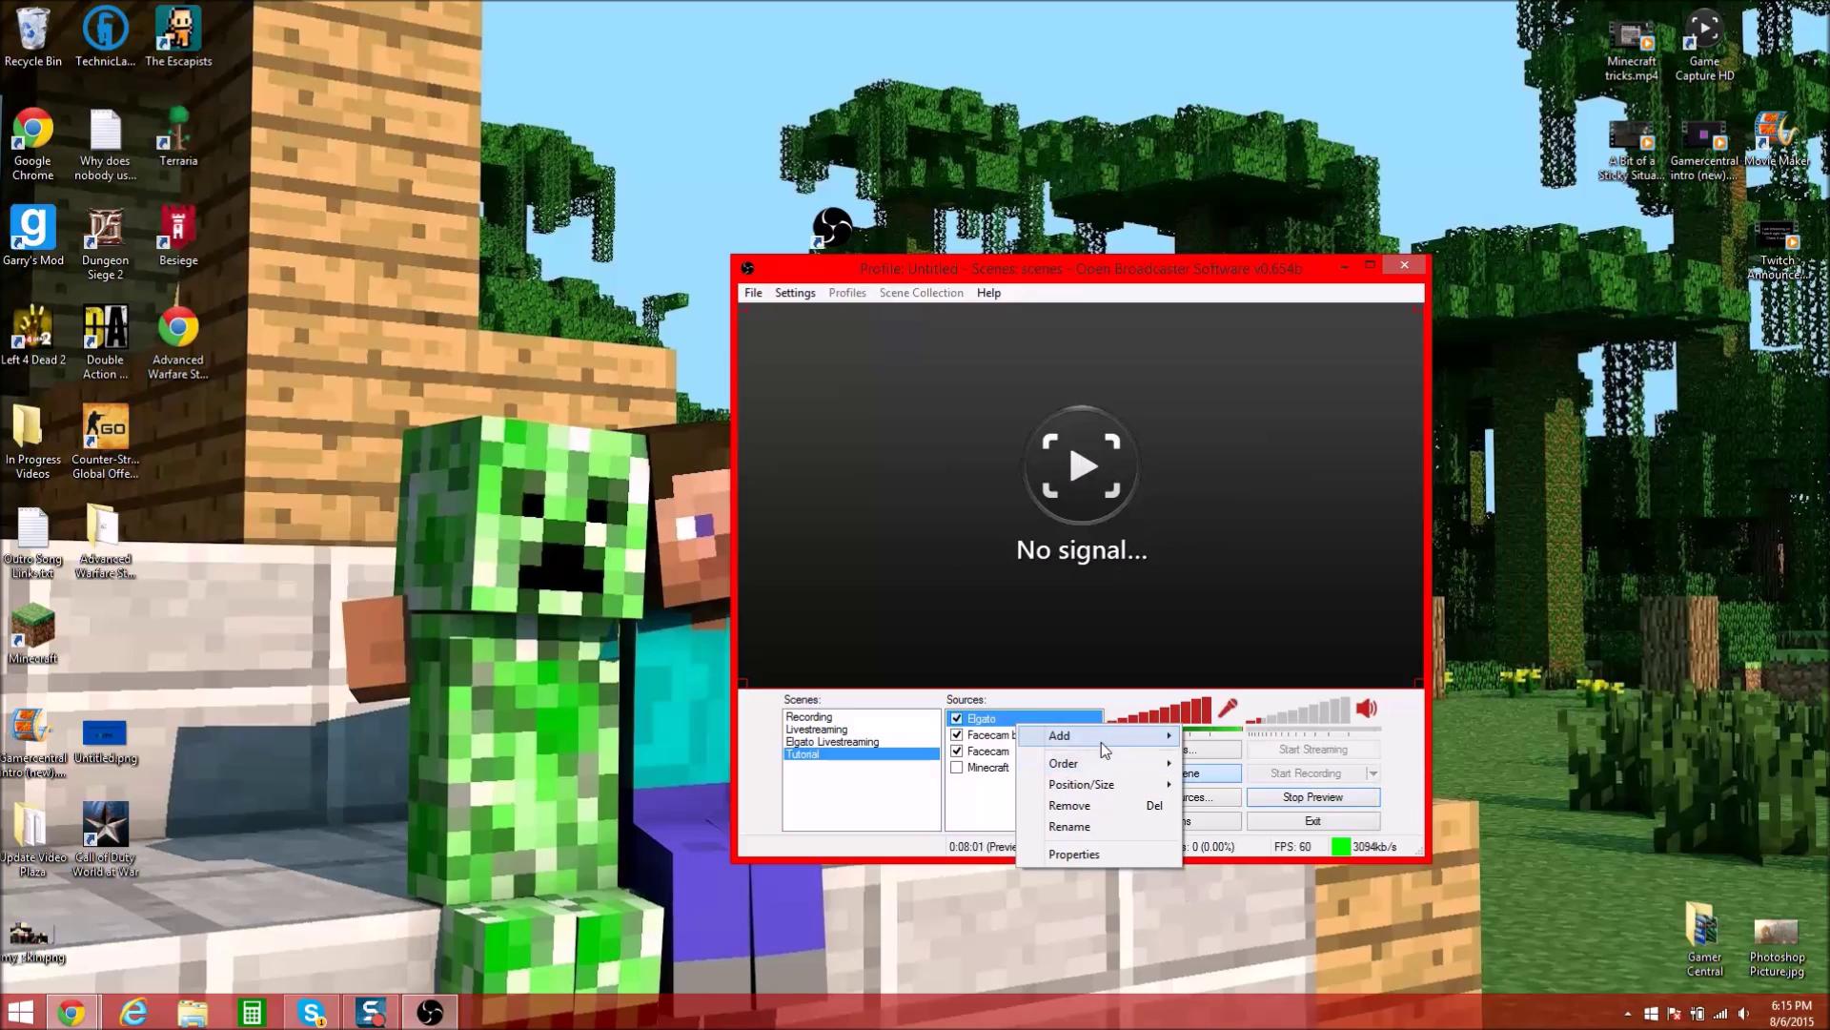
{"action": "mouse_move", "coordinate": [1100, 741]}
{"action": "mouse_move", "coordinate": [1124, 786]}
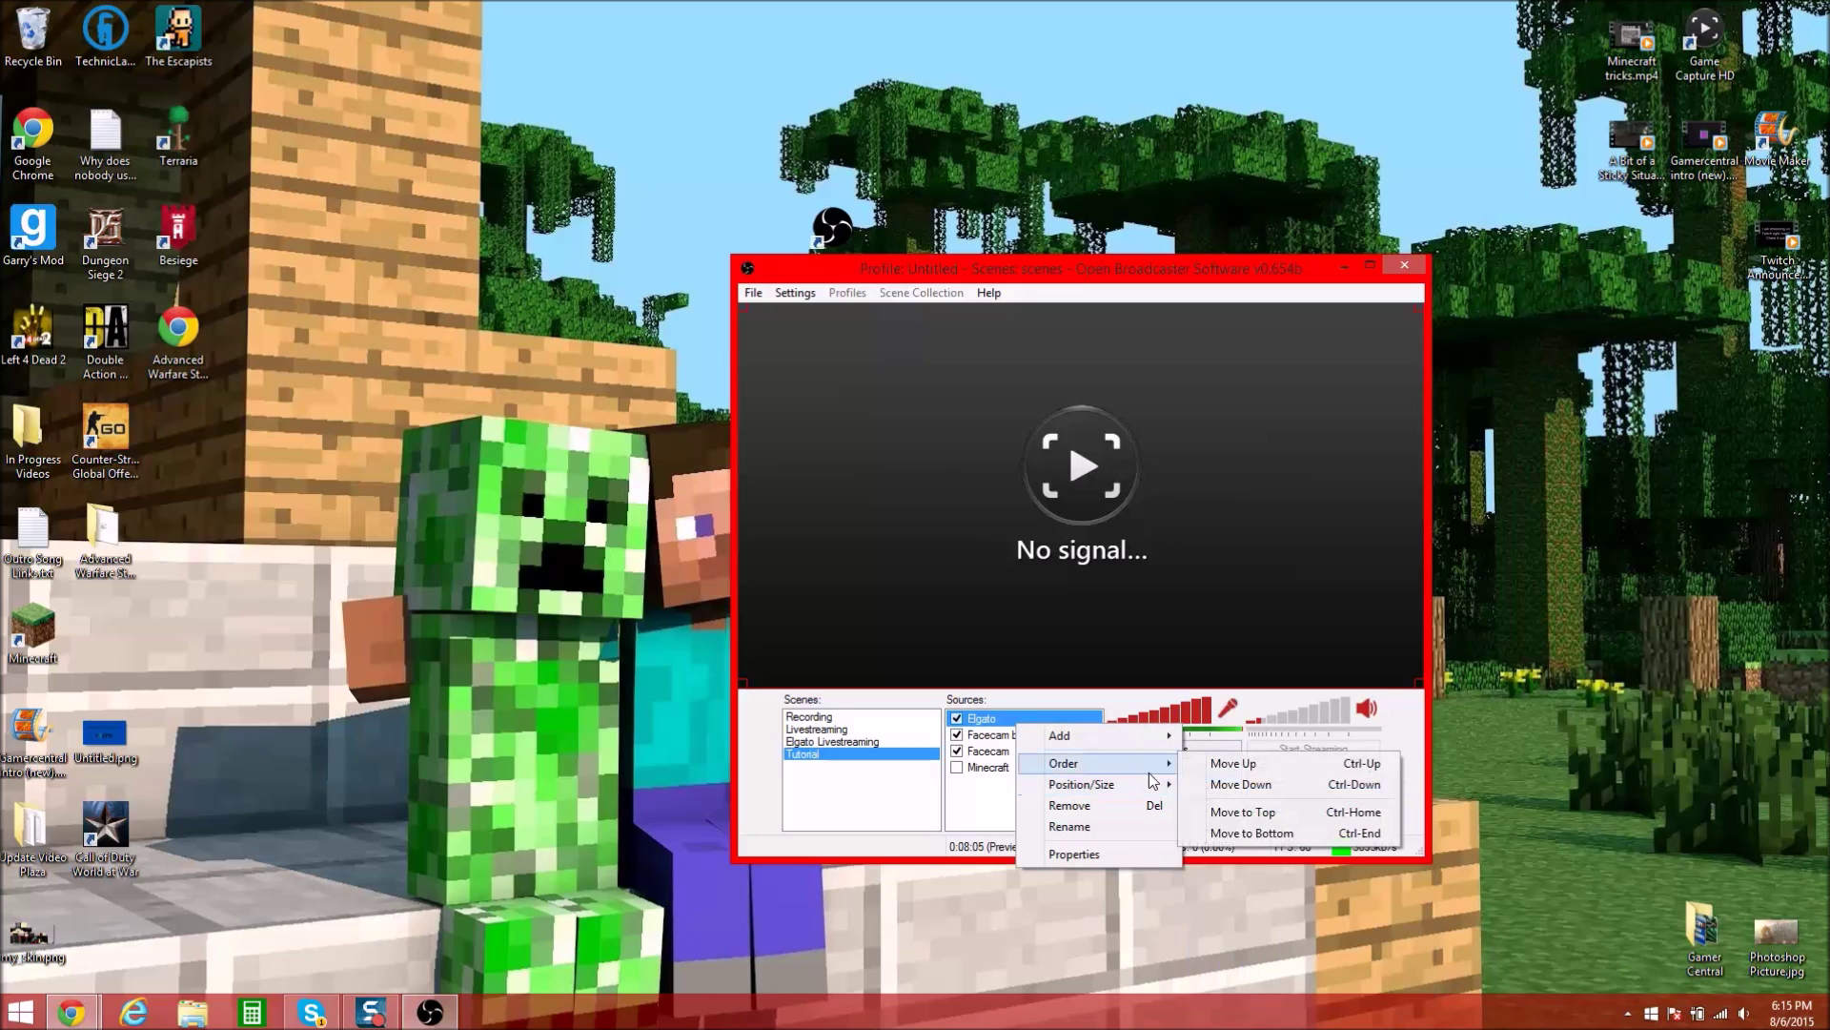
{"action": "left_click", "coordinate": [1252, 833]}
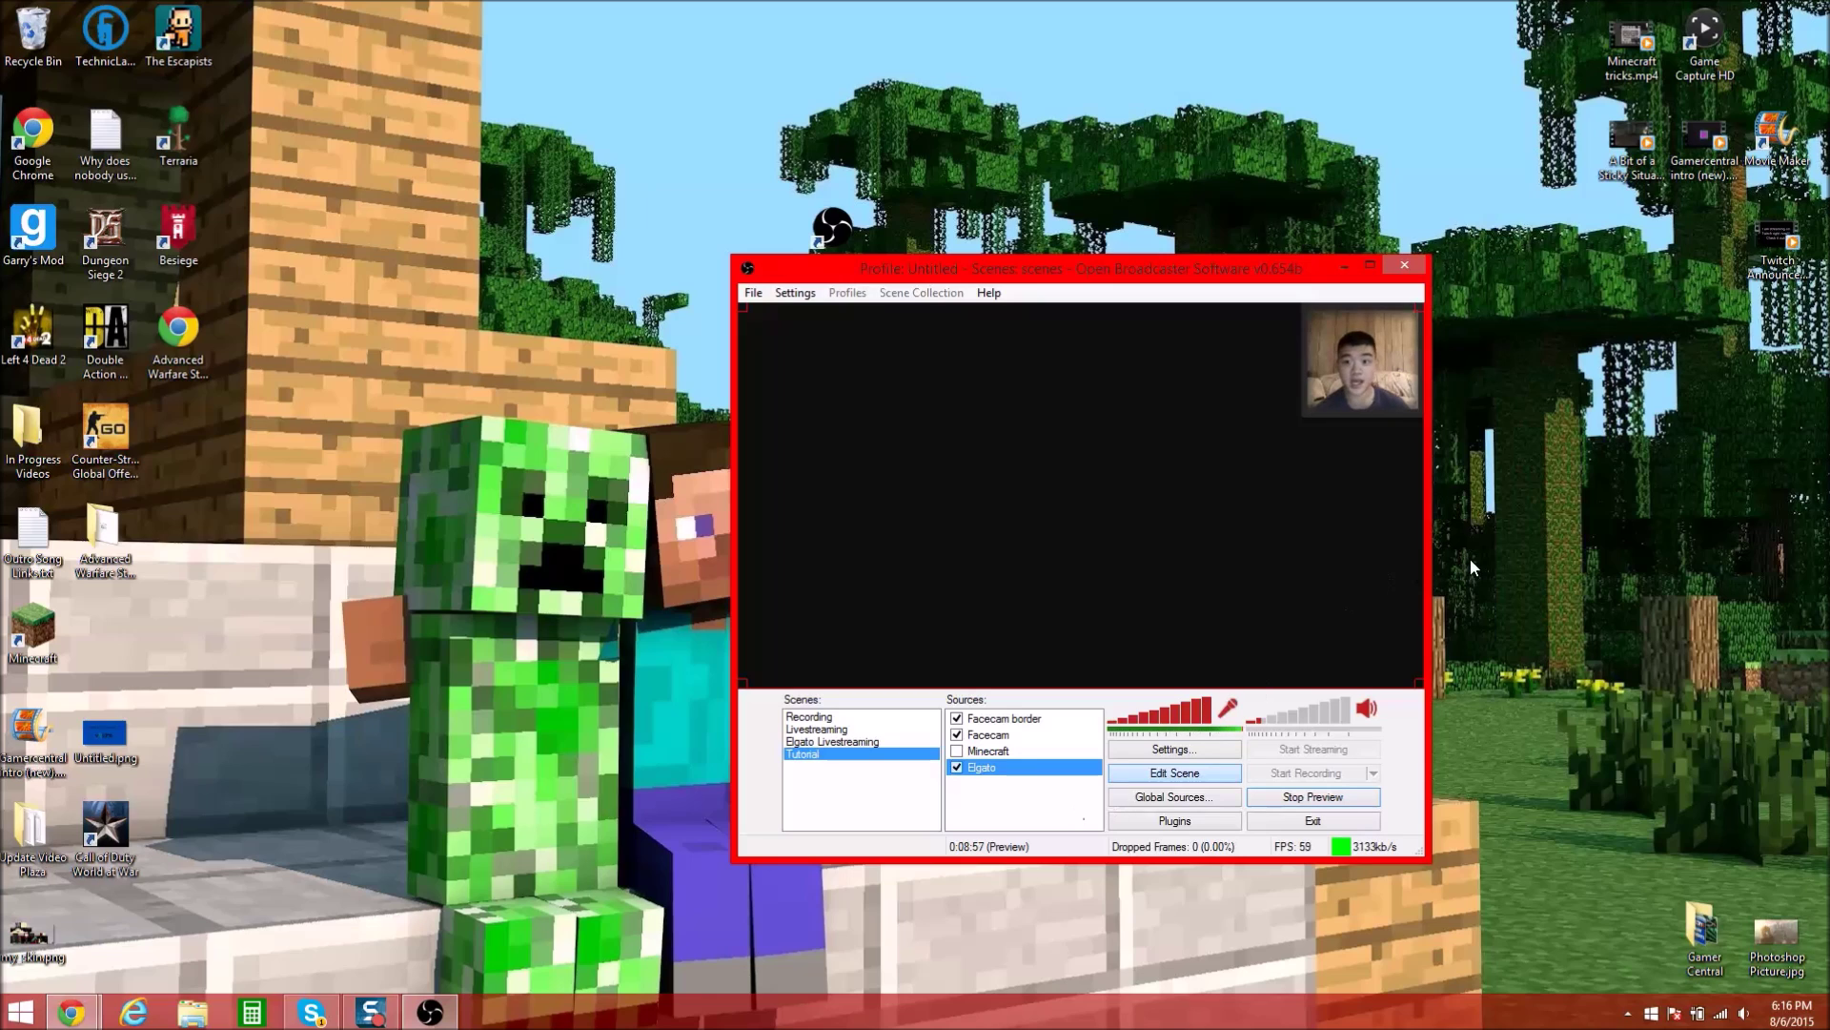
{"action": "left_click", "coordinate": [1716, 38]}
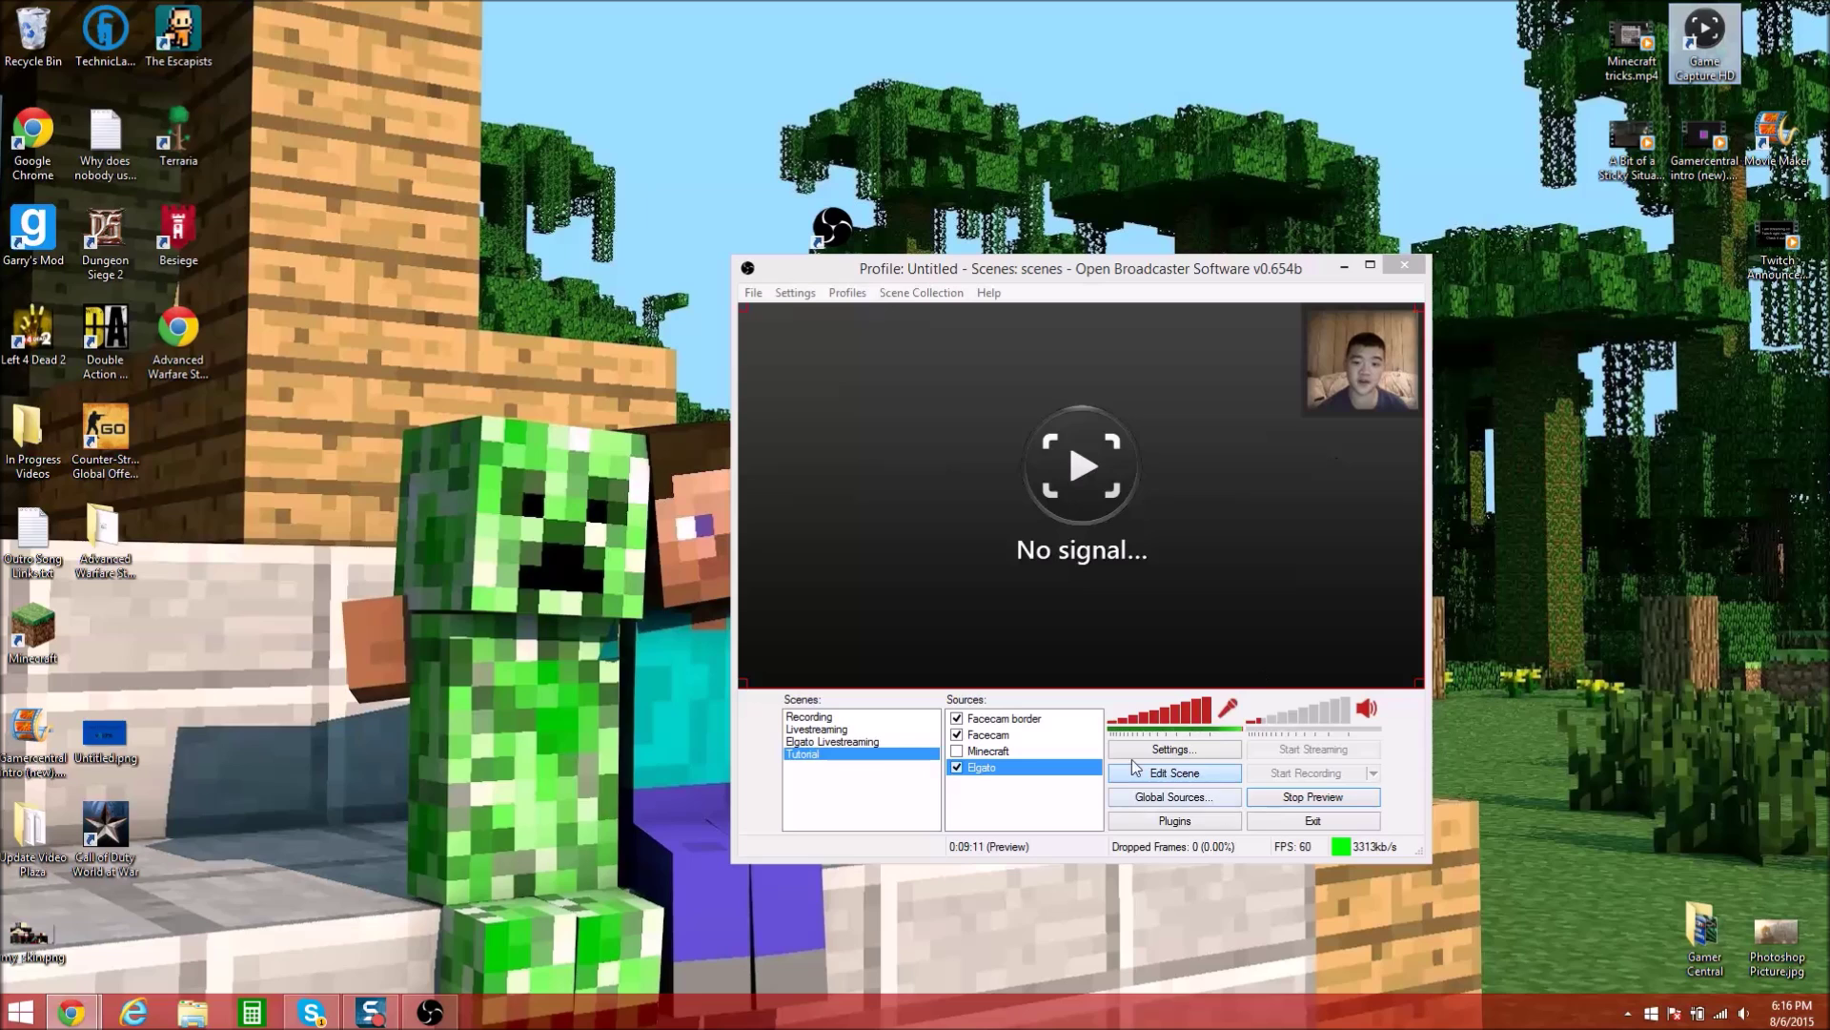
{"action": "left_click", "coordinate": [958, 720]}
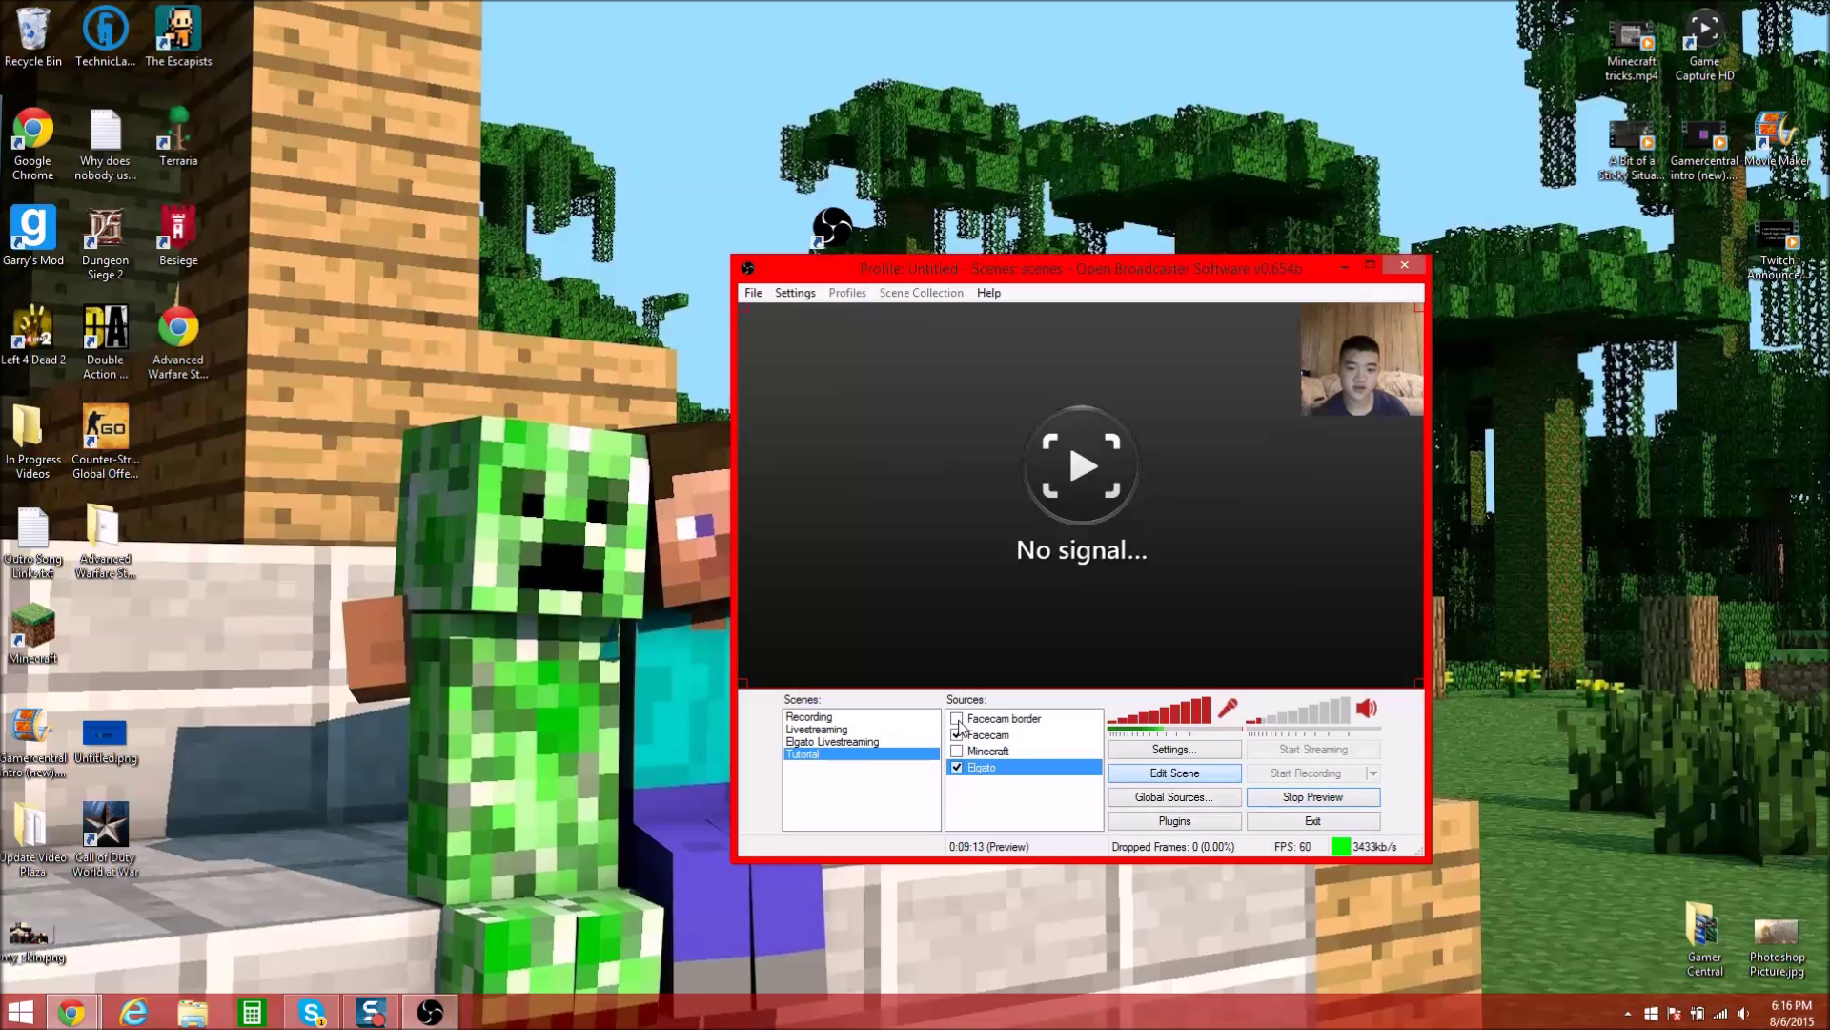
{"action": "left_click", "coordinate": [957, 735]}
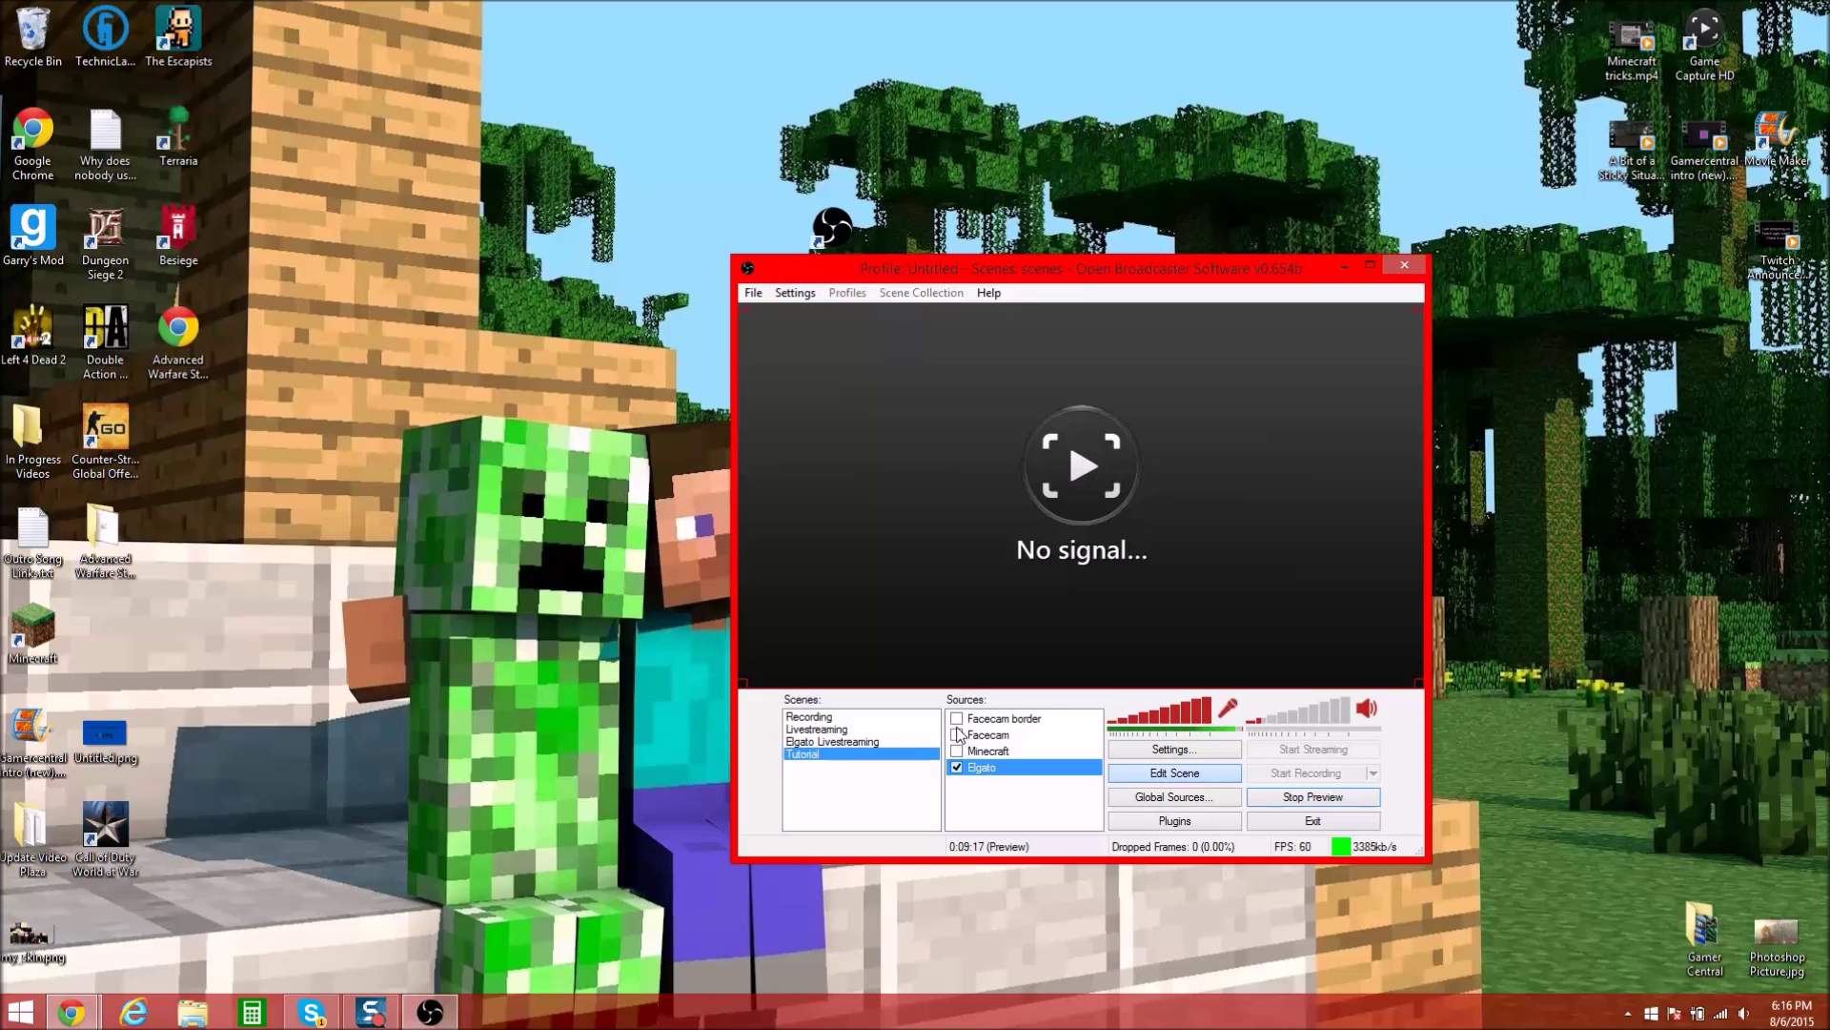
{"action": "left_click", "coordinate": [957, 734]}
{"action": "left_click", "coordinate": [957, 717]}
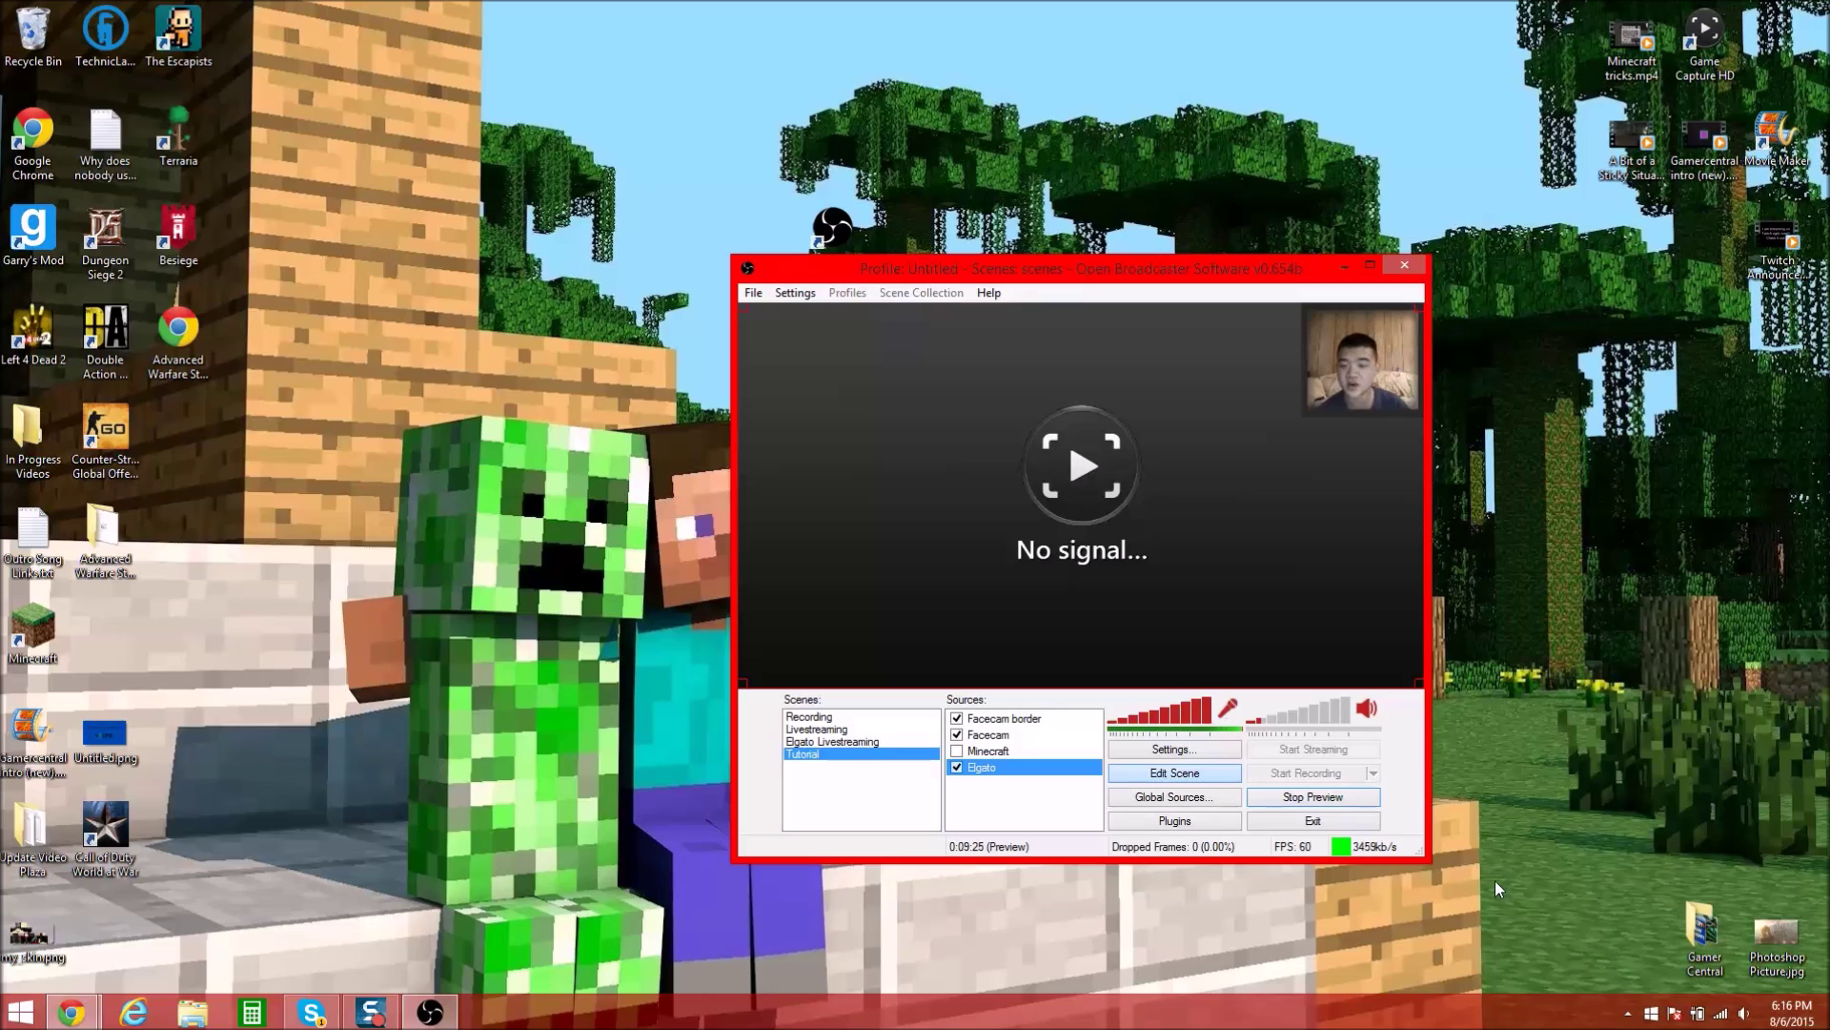
{"action": "left_click", "coordinate": [1336, 804]}
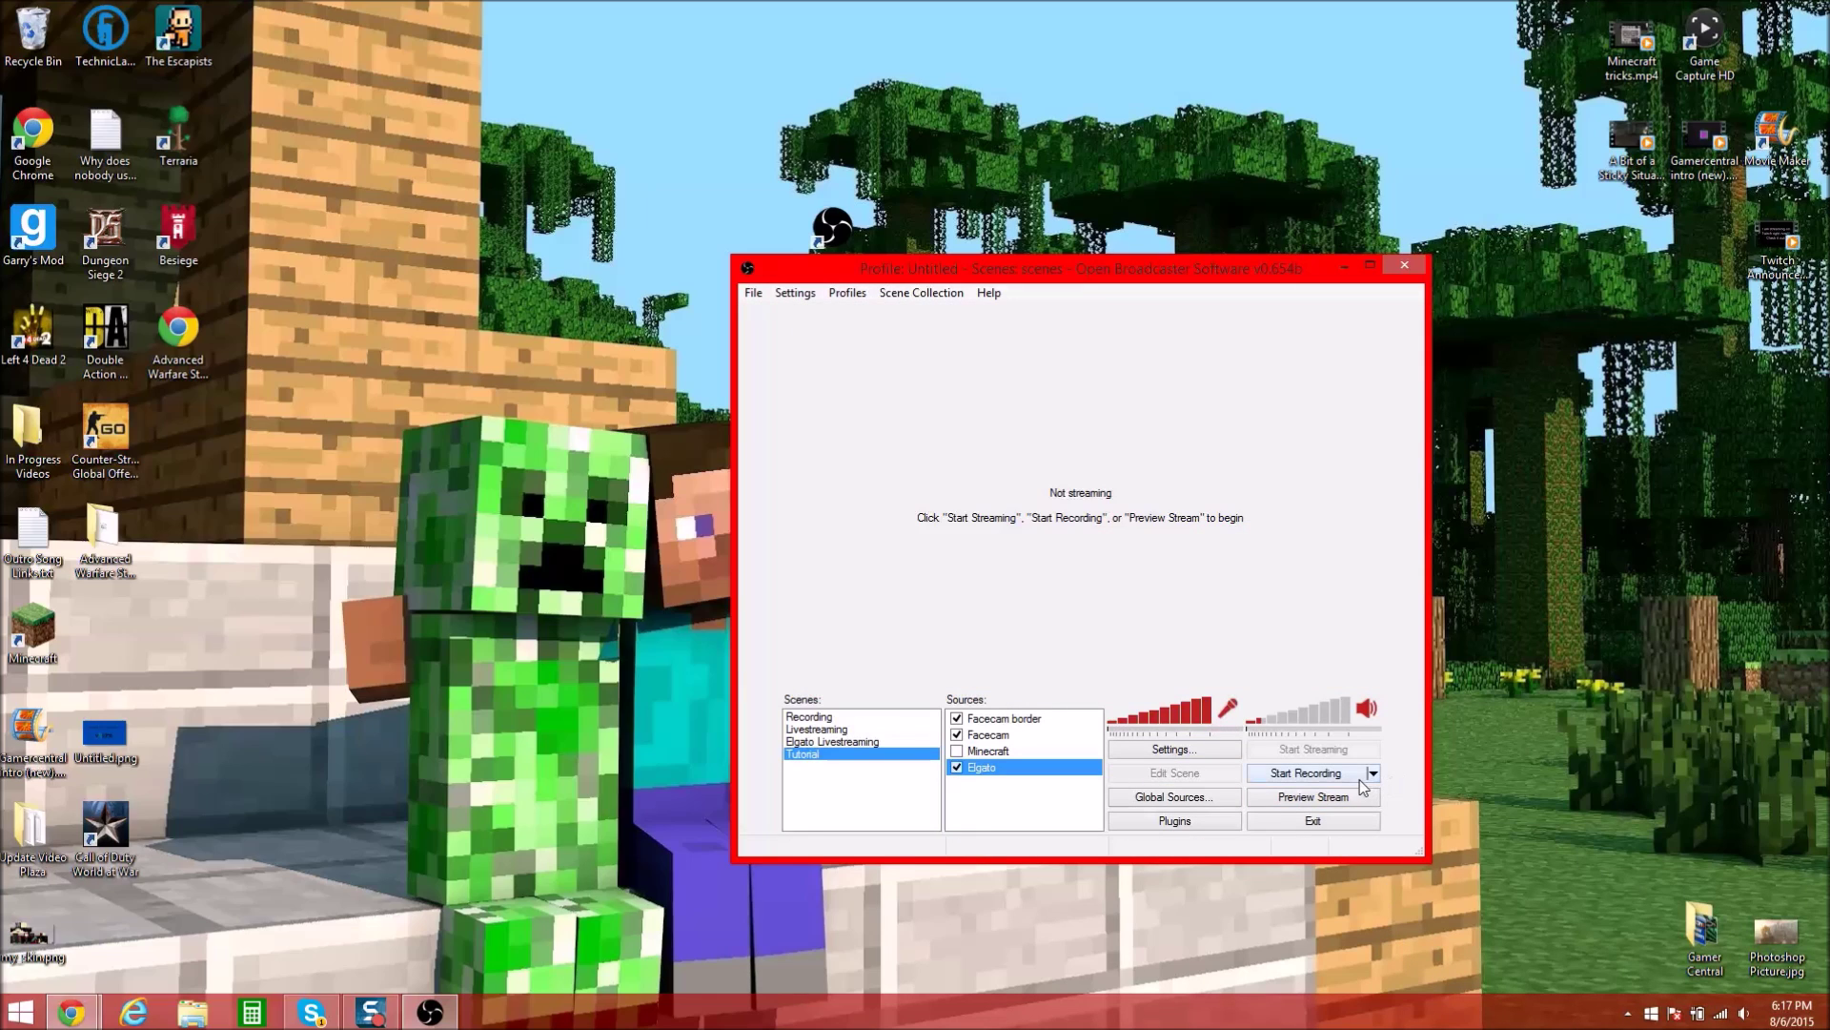
Open Settings and switch to the Broadcast Settings category
{"action": "left_click", "coordinate": [1130, 747]}
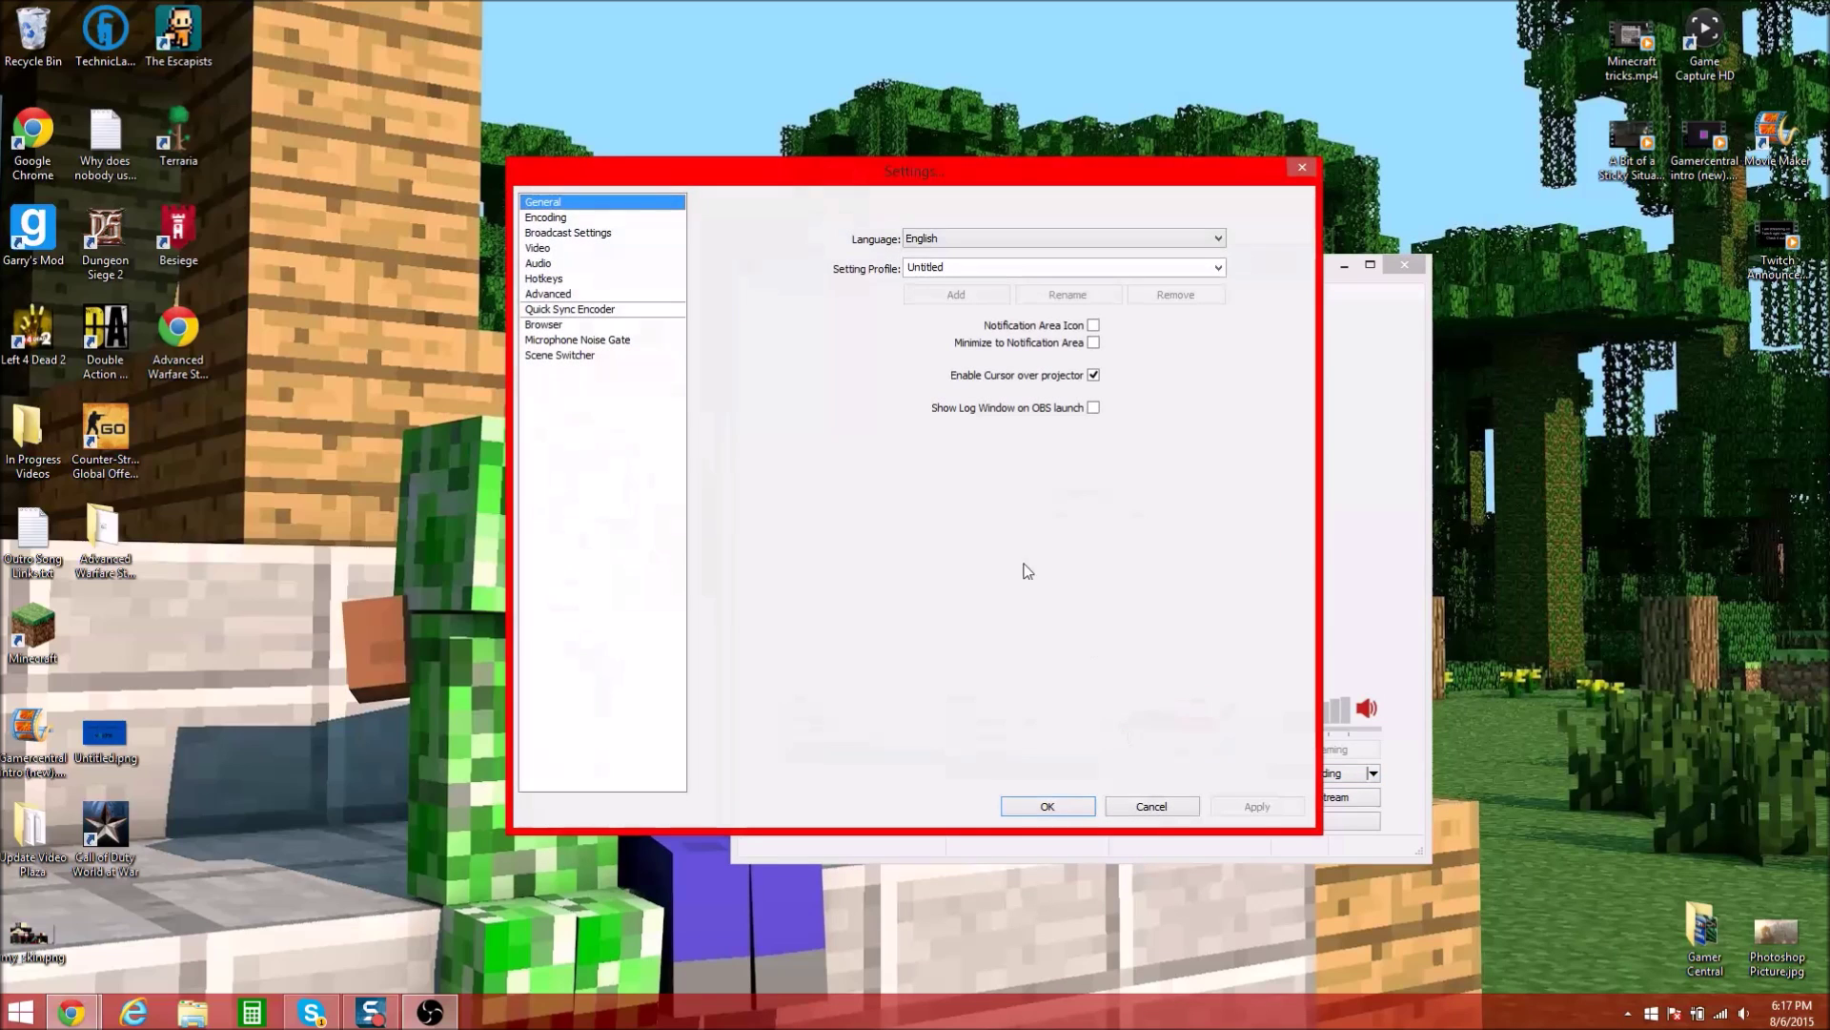
{"action": "left_click", "coordinate": [555, 234]}
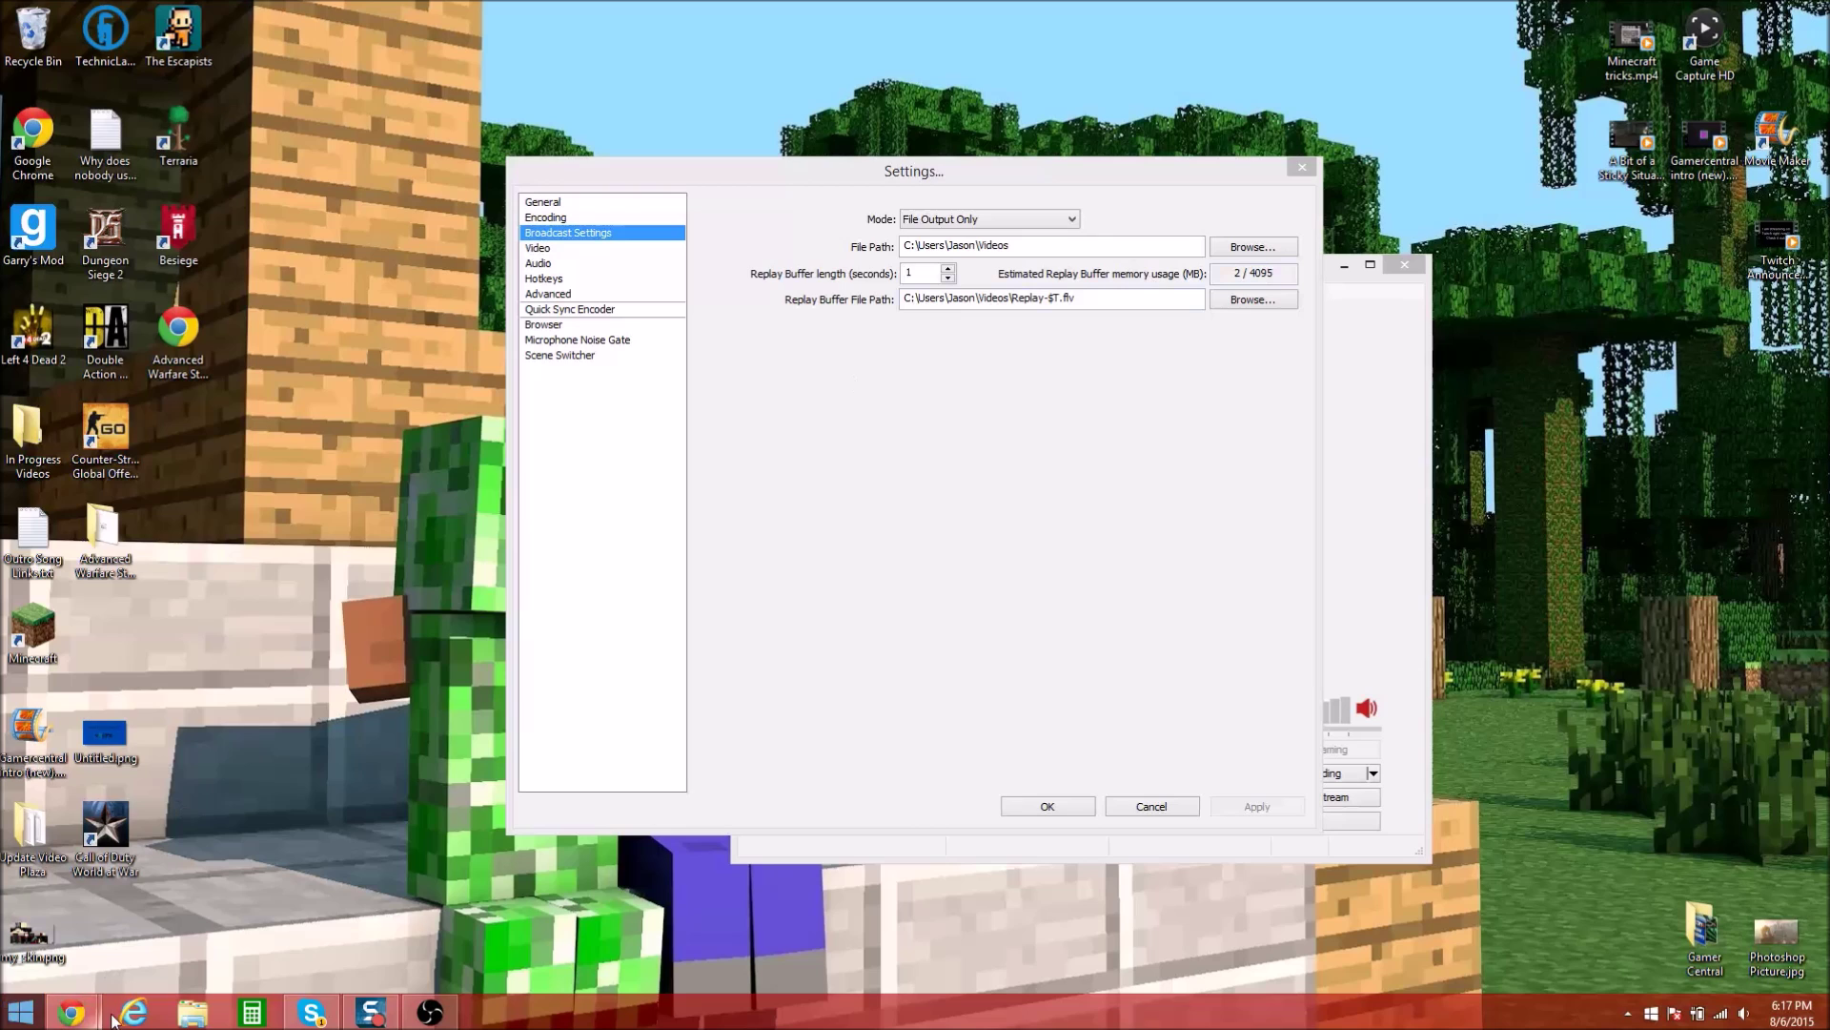
{"action": "left_click", "coordinate": [194, 1012]}
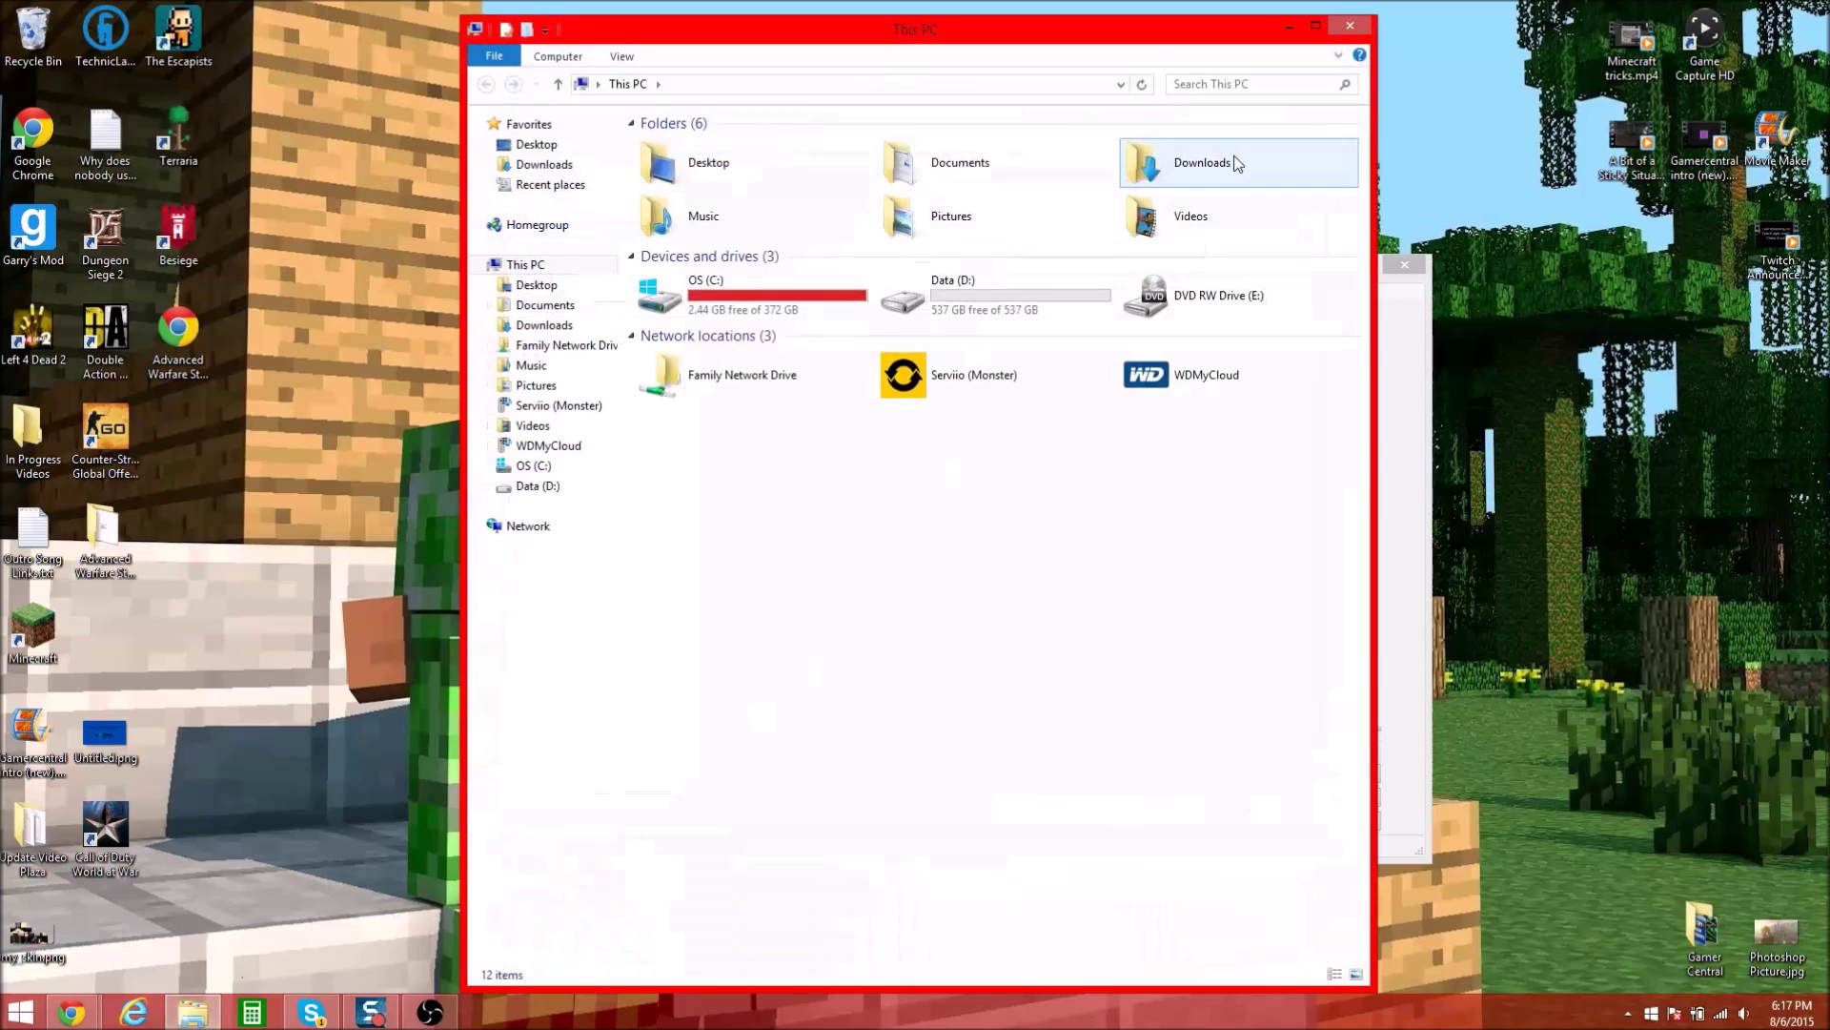
{"action": "double_click", "coordinate": [1232, 205]}
{"action": "double_click", "coordinate": [784, 123]}
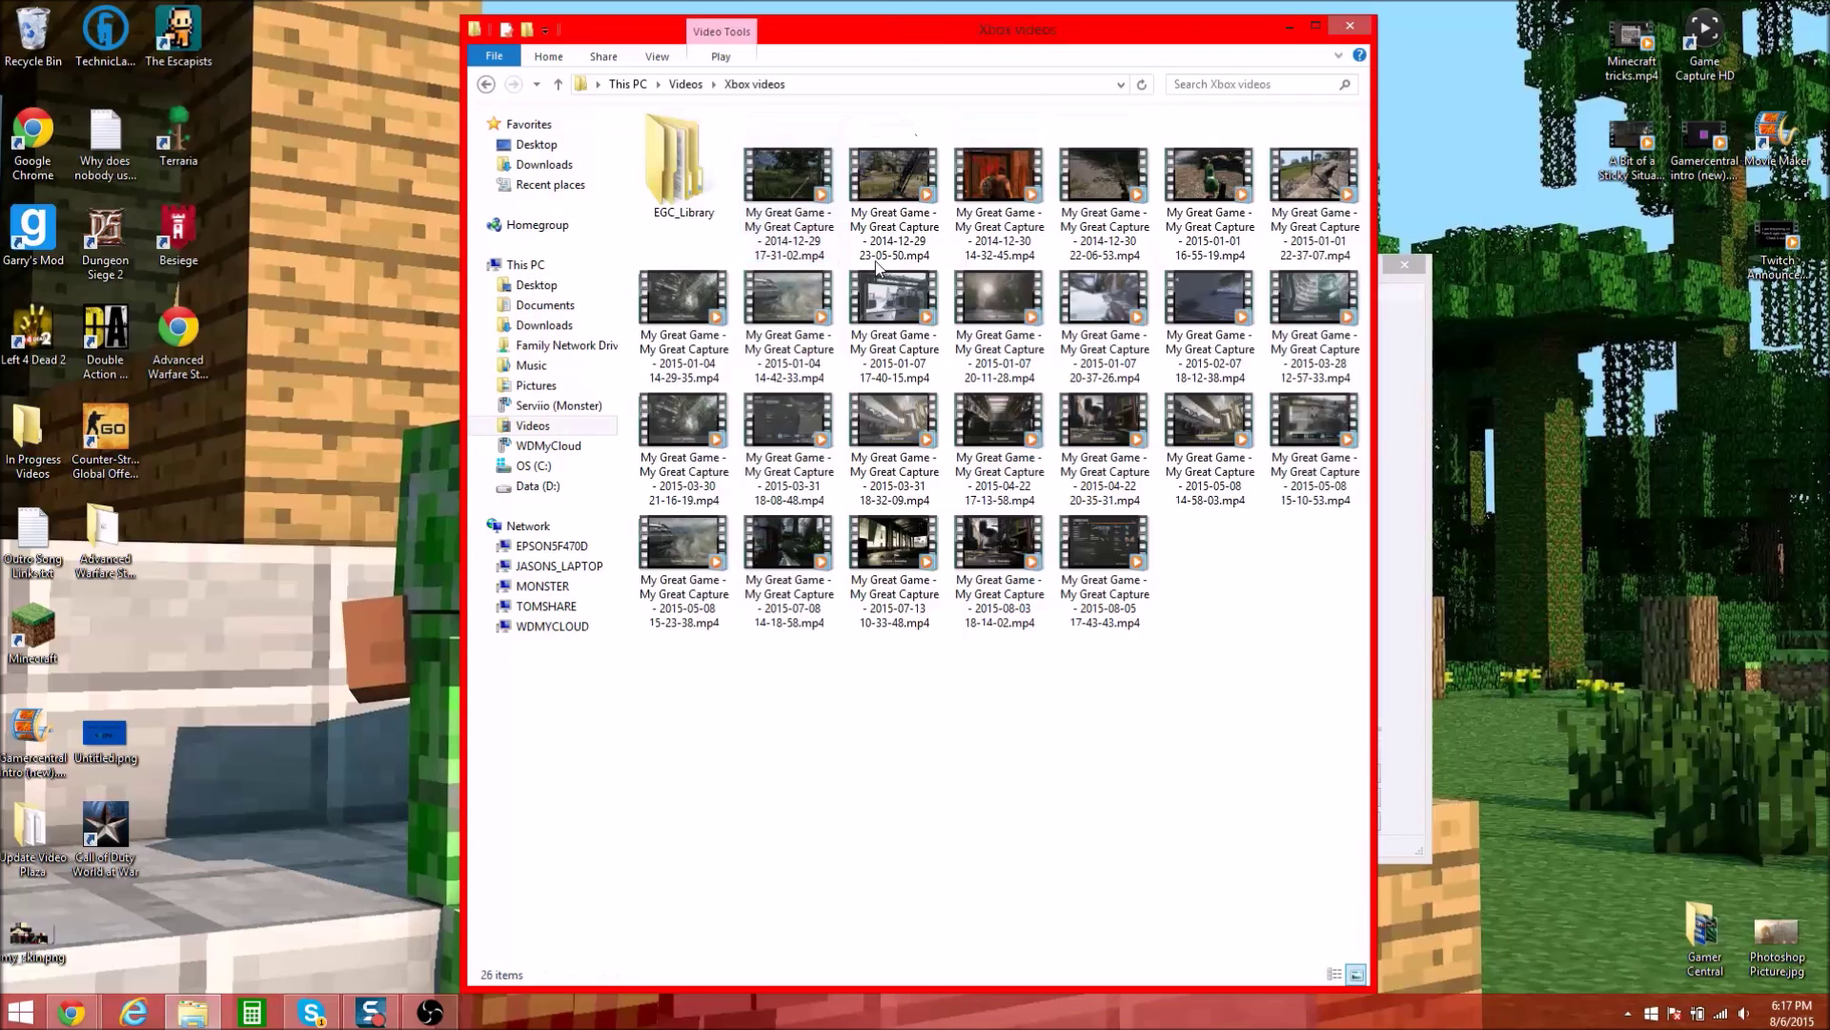
{"action": "mouse_move", "coordinate": [1216, 763]}
{"action": "left_mouse_down"}
{"action": "mouse_move", "coordinate": [738, 266]}
{"action": "mouse_move", "coordinate": [1187, 768]}
{"action": "left_mouse_up"}
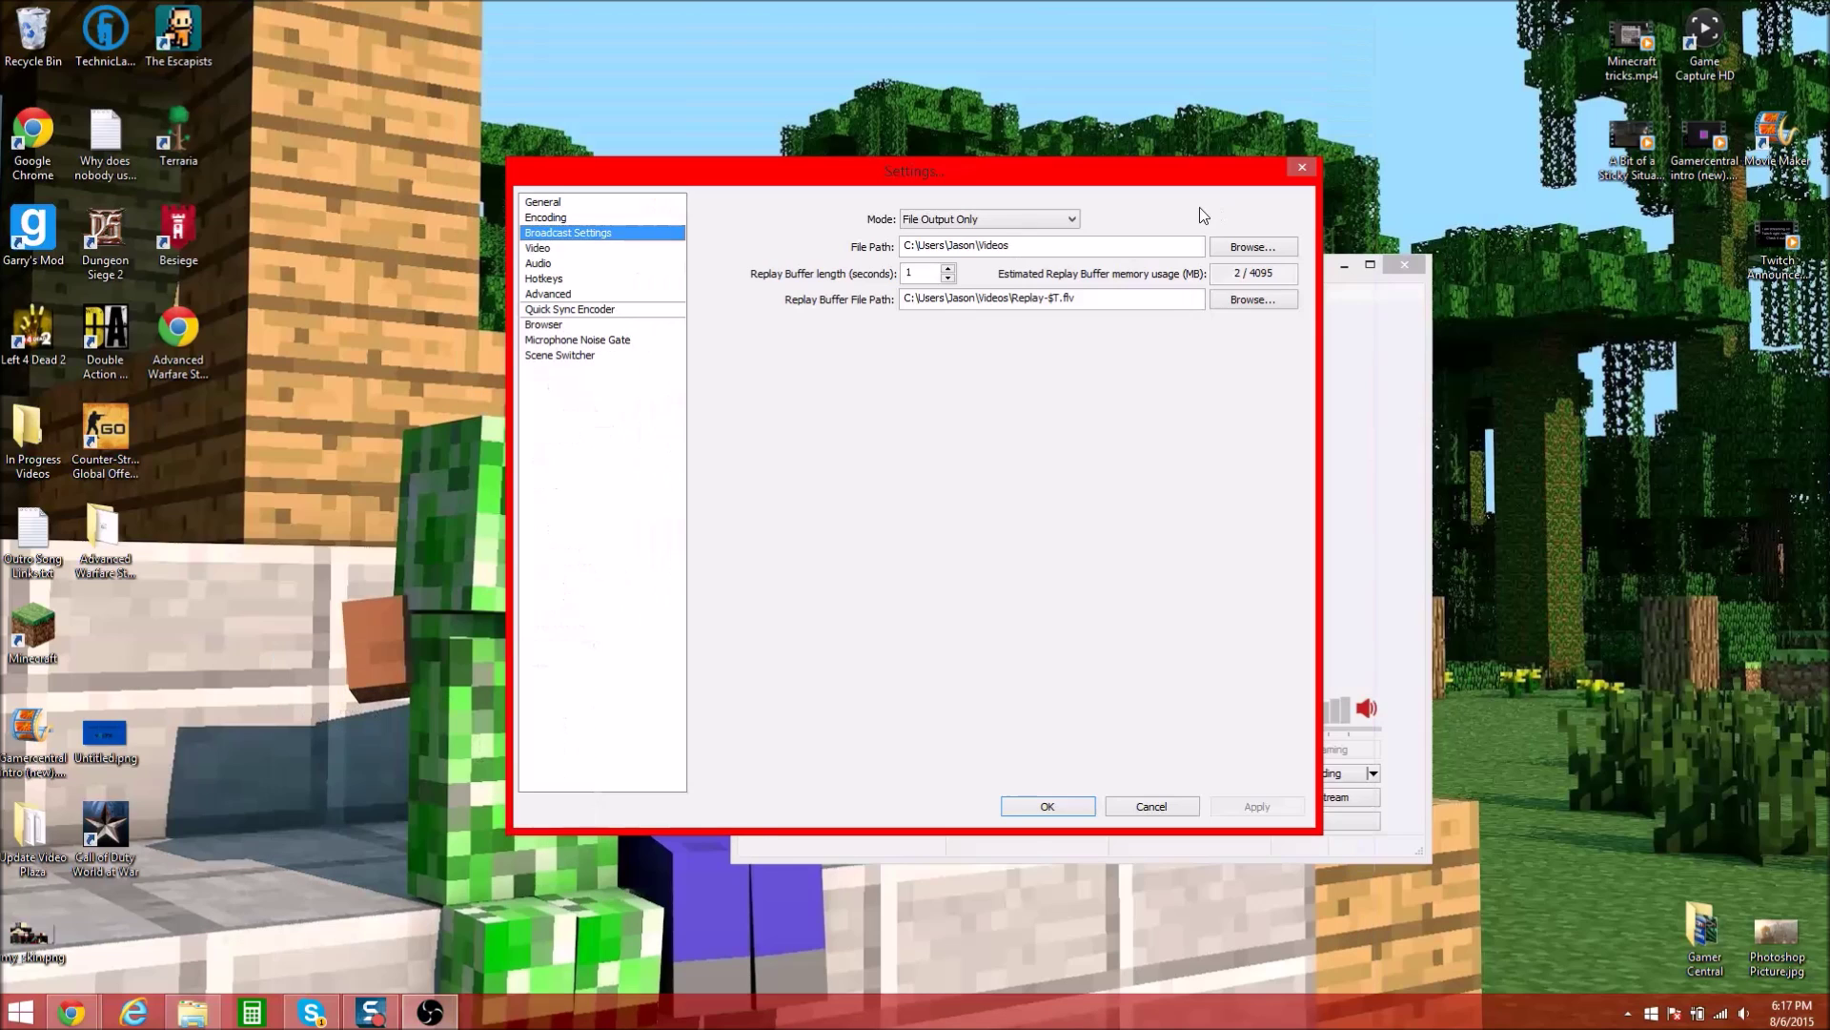
{"action": "left_click", "coordinate": [1071, 803]}
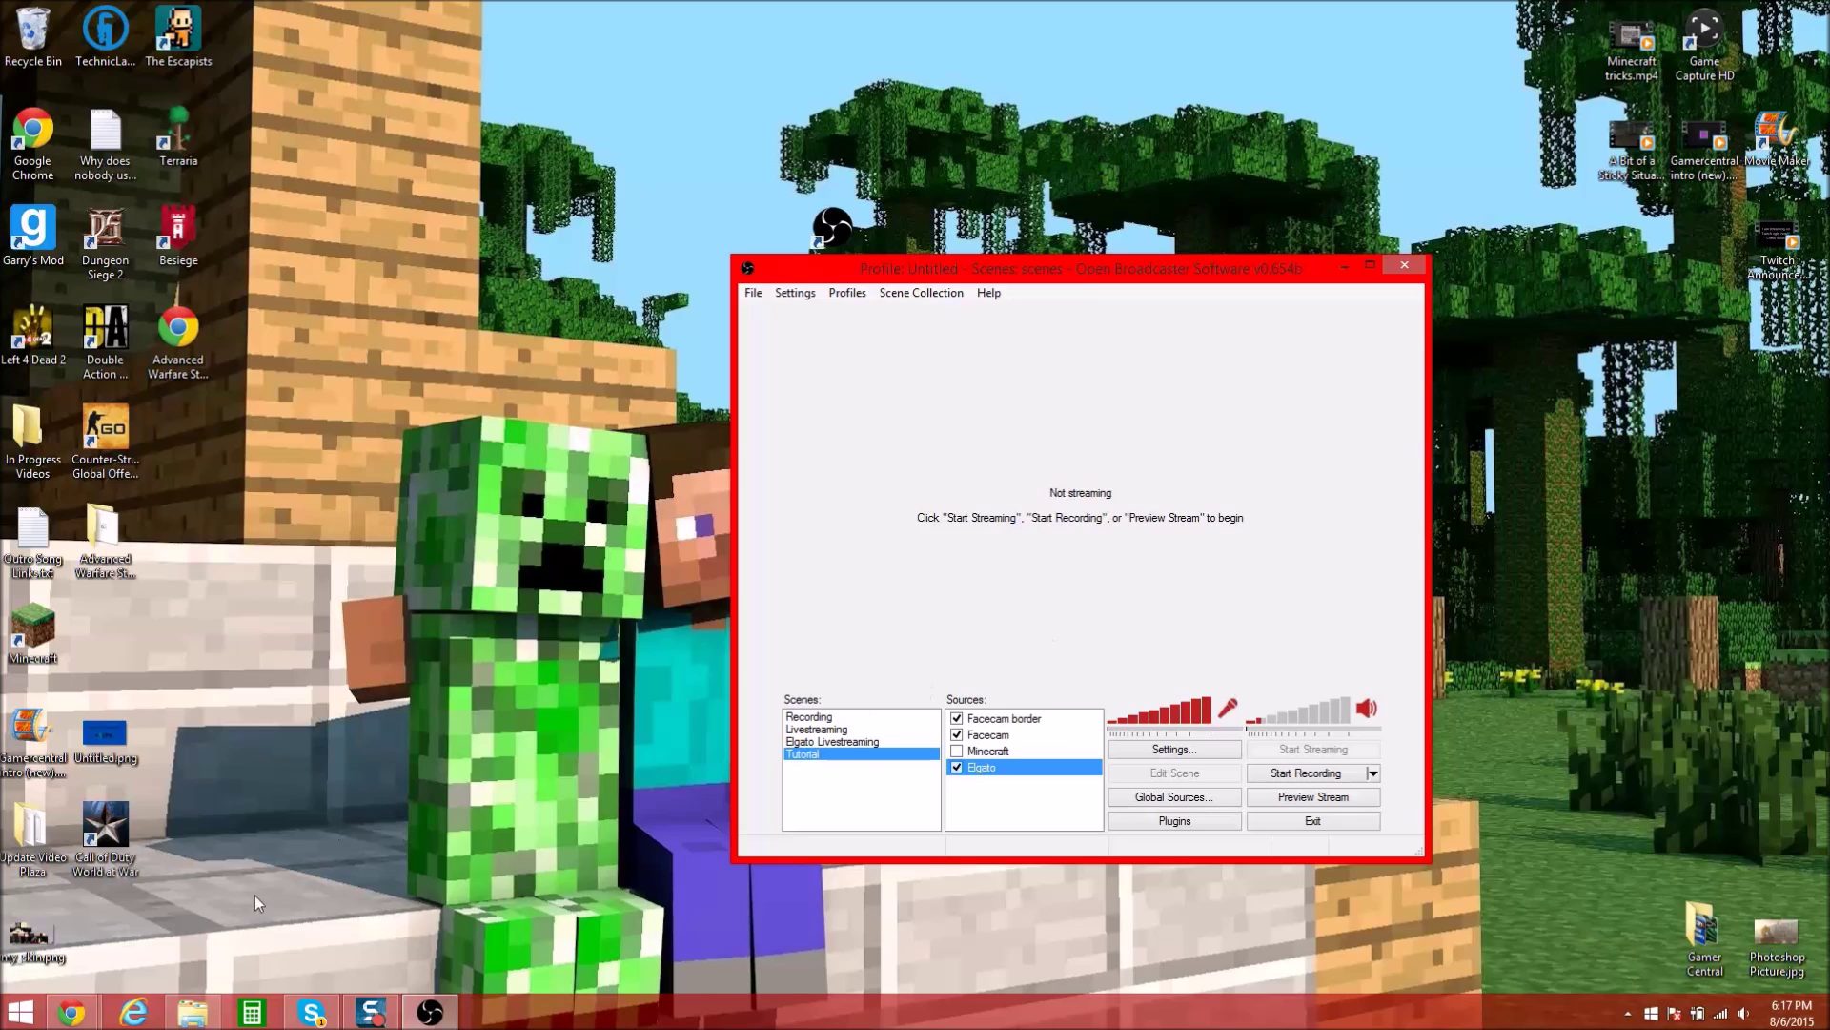
Bring the facecam border Chrome window forward and open a new tab
{"action": "mouse_move", "coordinate": [94, 1017]}
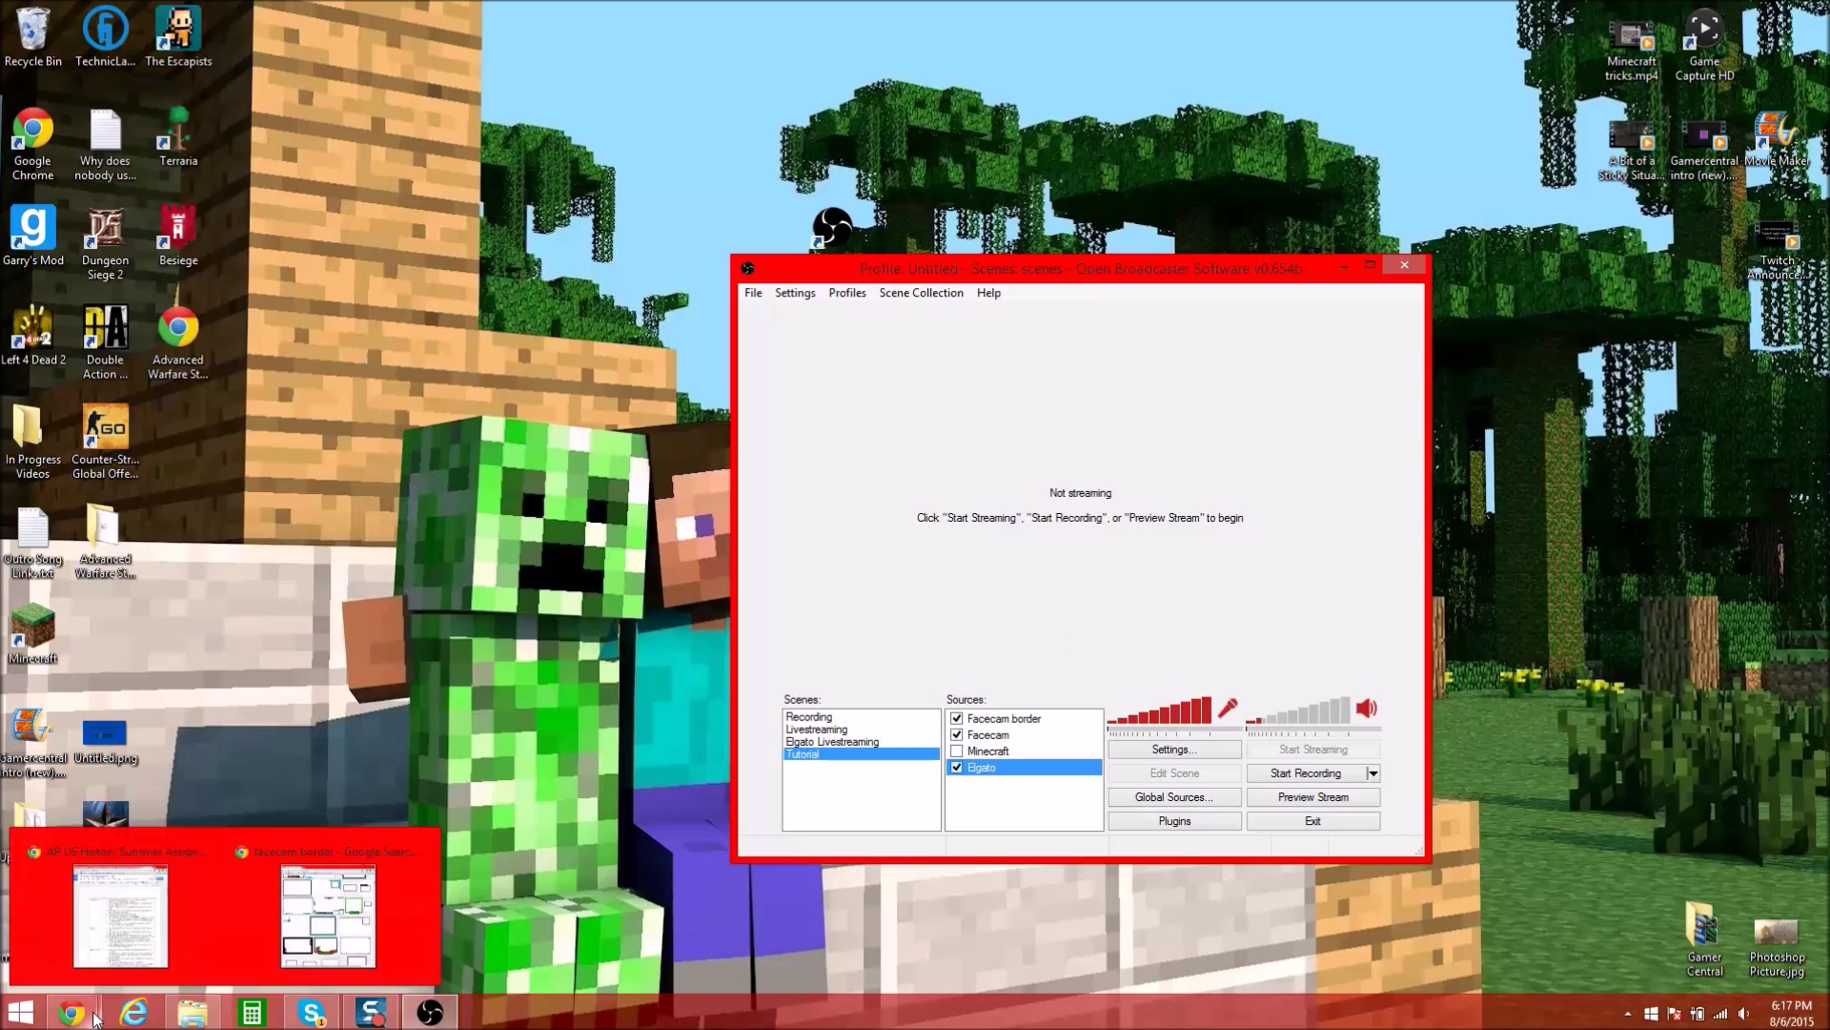
{"action": "left_click", "coordinate": [328, 911]}
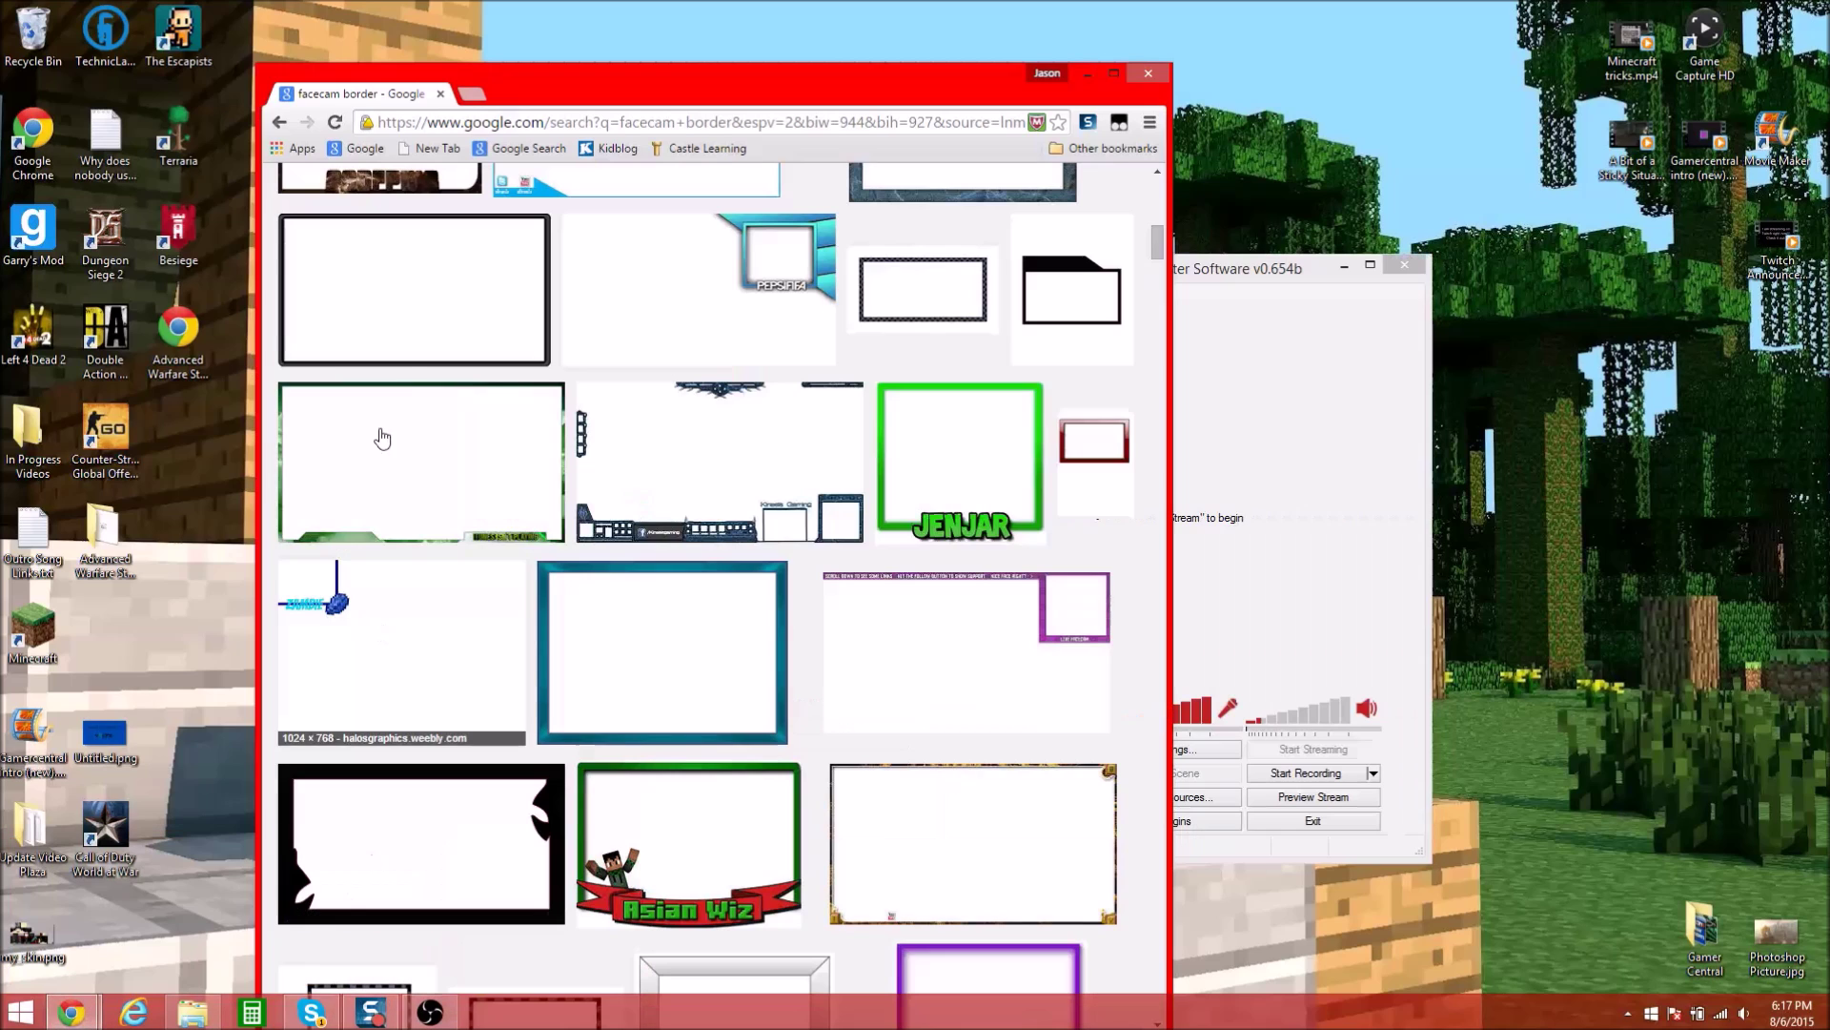
{"action": "left_click", "coordinate": [472, 94]}
Close the facecam border results tab and load twitch.tv
{"action": "left_click", "coordinate": [441, 93]}
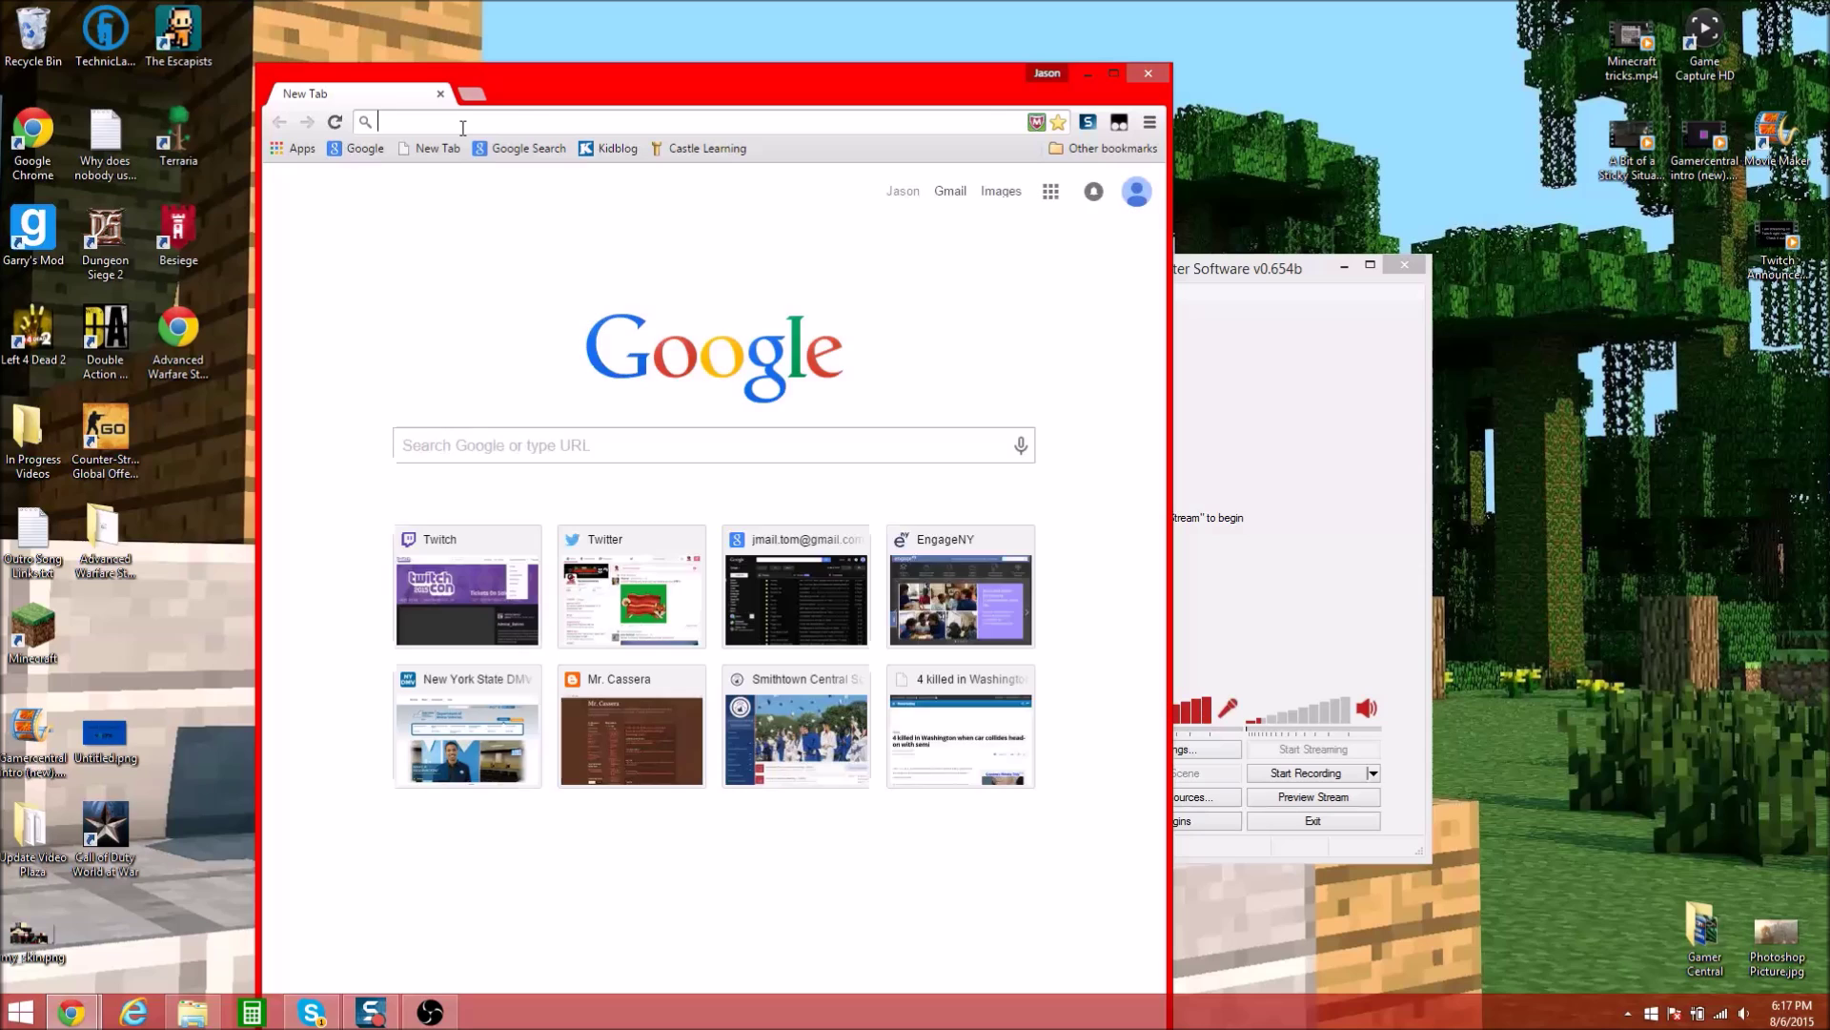
{"action": "type", "text": "twitch"}
{"action": "key", "text": "BackSpace"}
{"action": "type", "text": "."}
{"action": "key", "text": "BackSpace"}
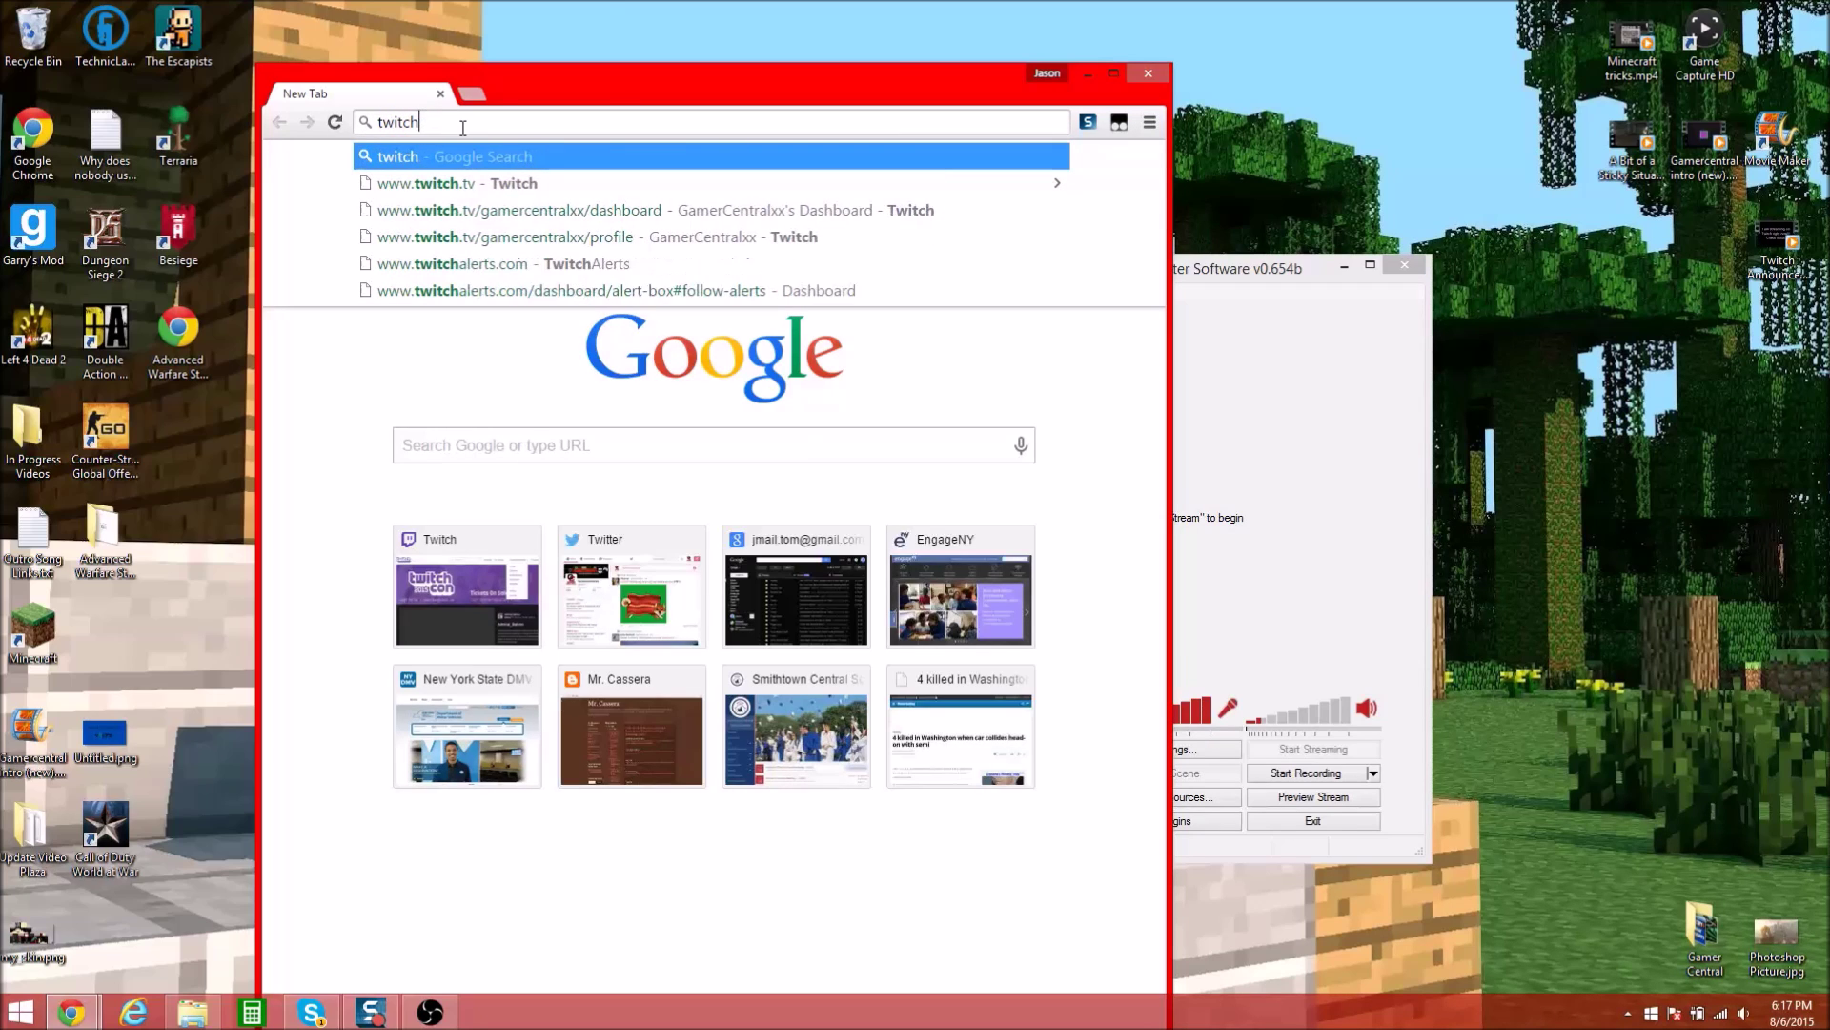
{"action": "type", "text": ".tv"}
{"action": "key", "text": "Return"}
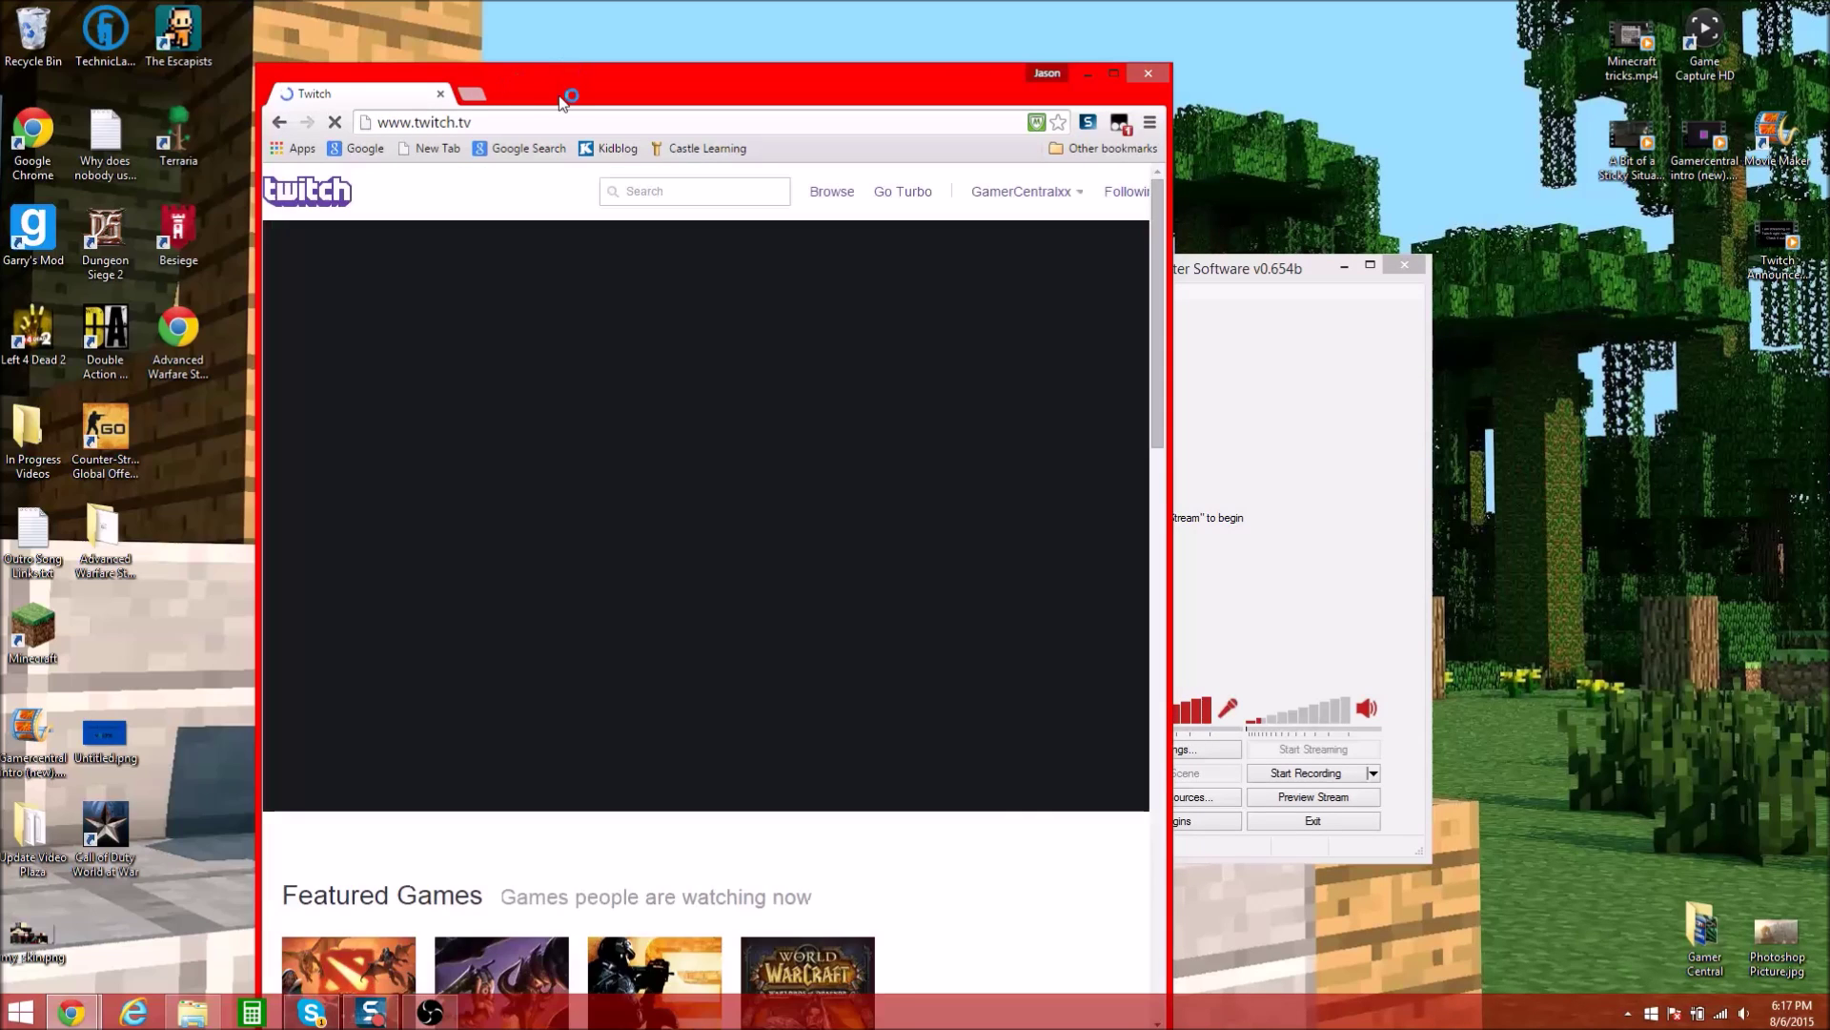
Snap Chrome to the left half, move OBS right, and go to the Twitch Dashboard
{"action": "left_click_drag", "start_coordinate": [560, 63], "coordinate": [3, 92]}
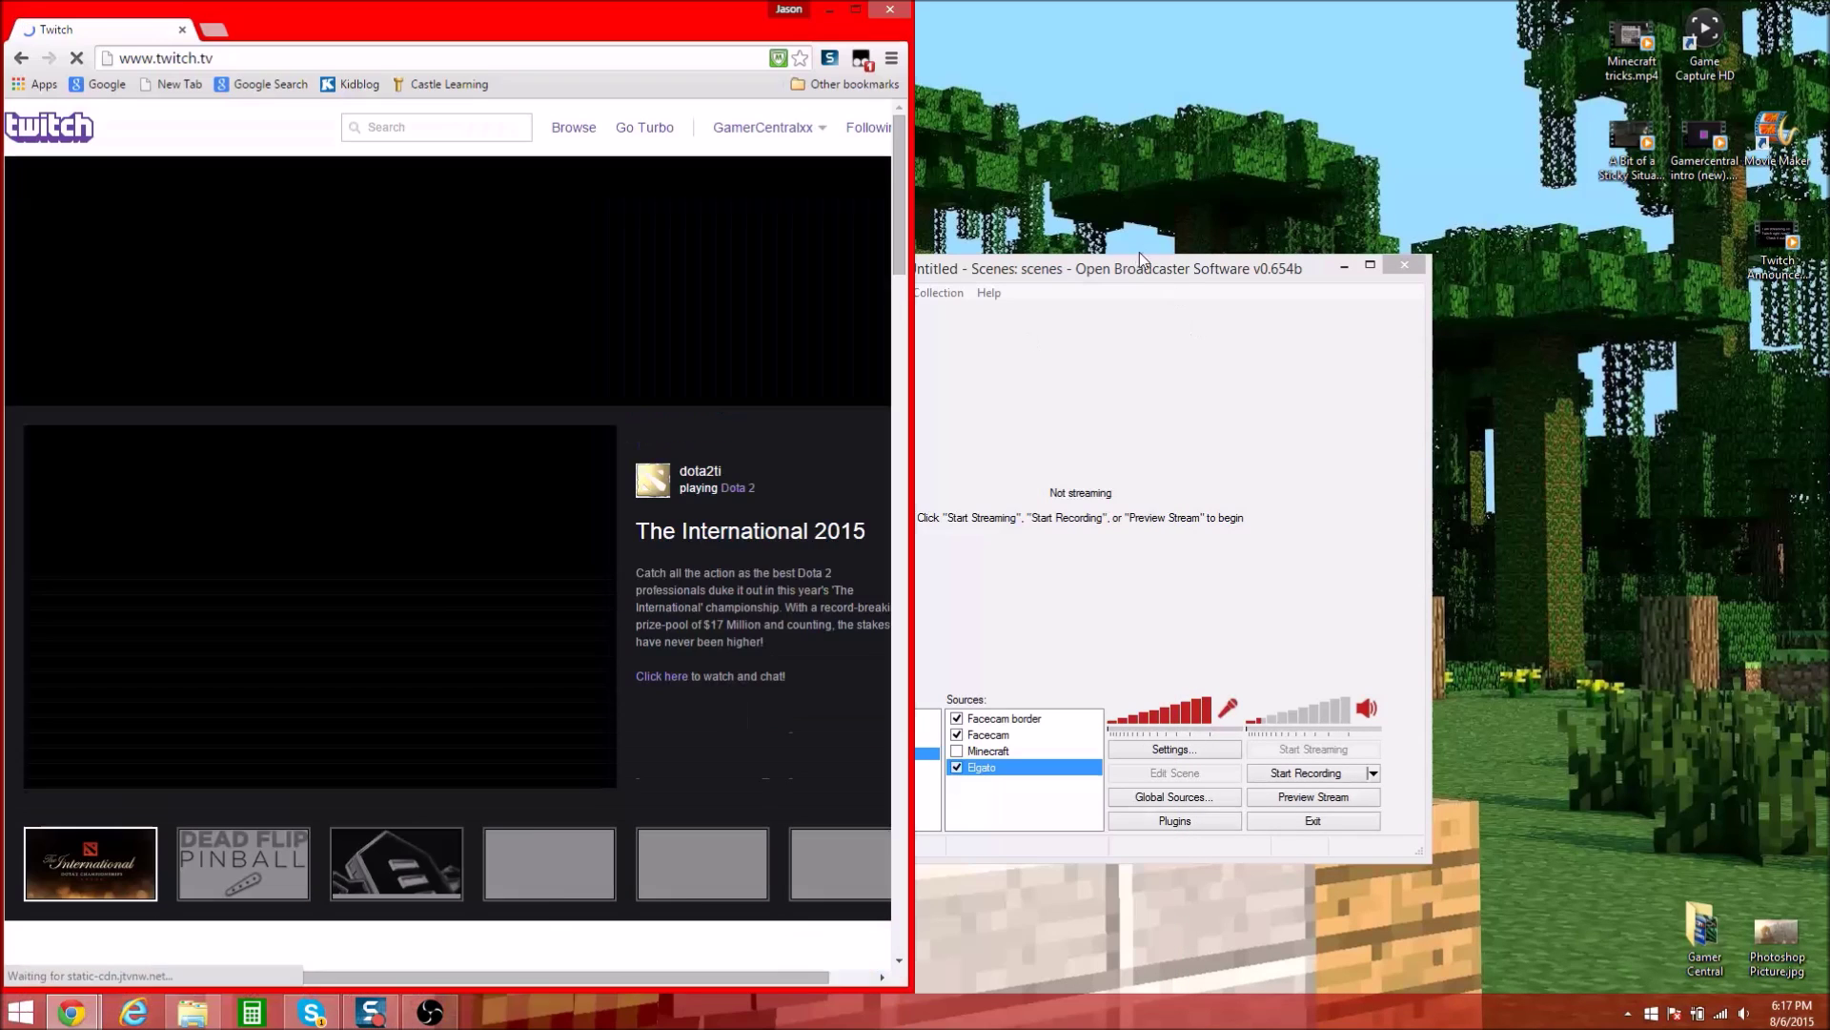
{"action": "left_click", "coordinate": [1135, 272]}
{"action": "left_click_drag", "start_coordinate": [1134, 275], "coordinate": [1383, 177]}
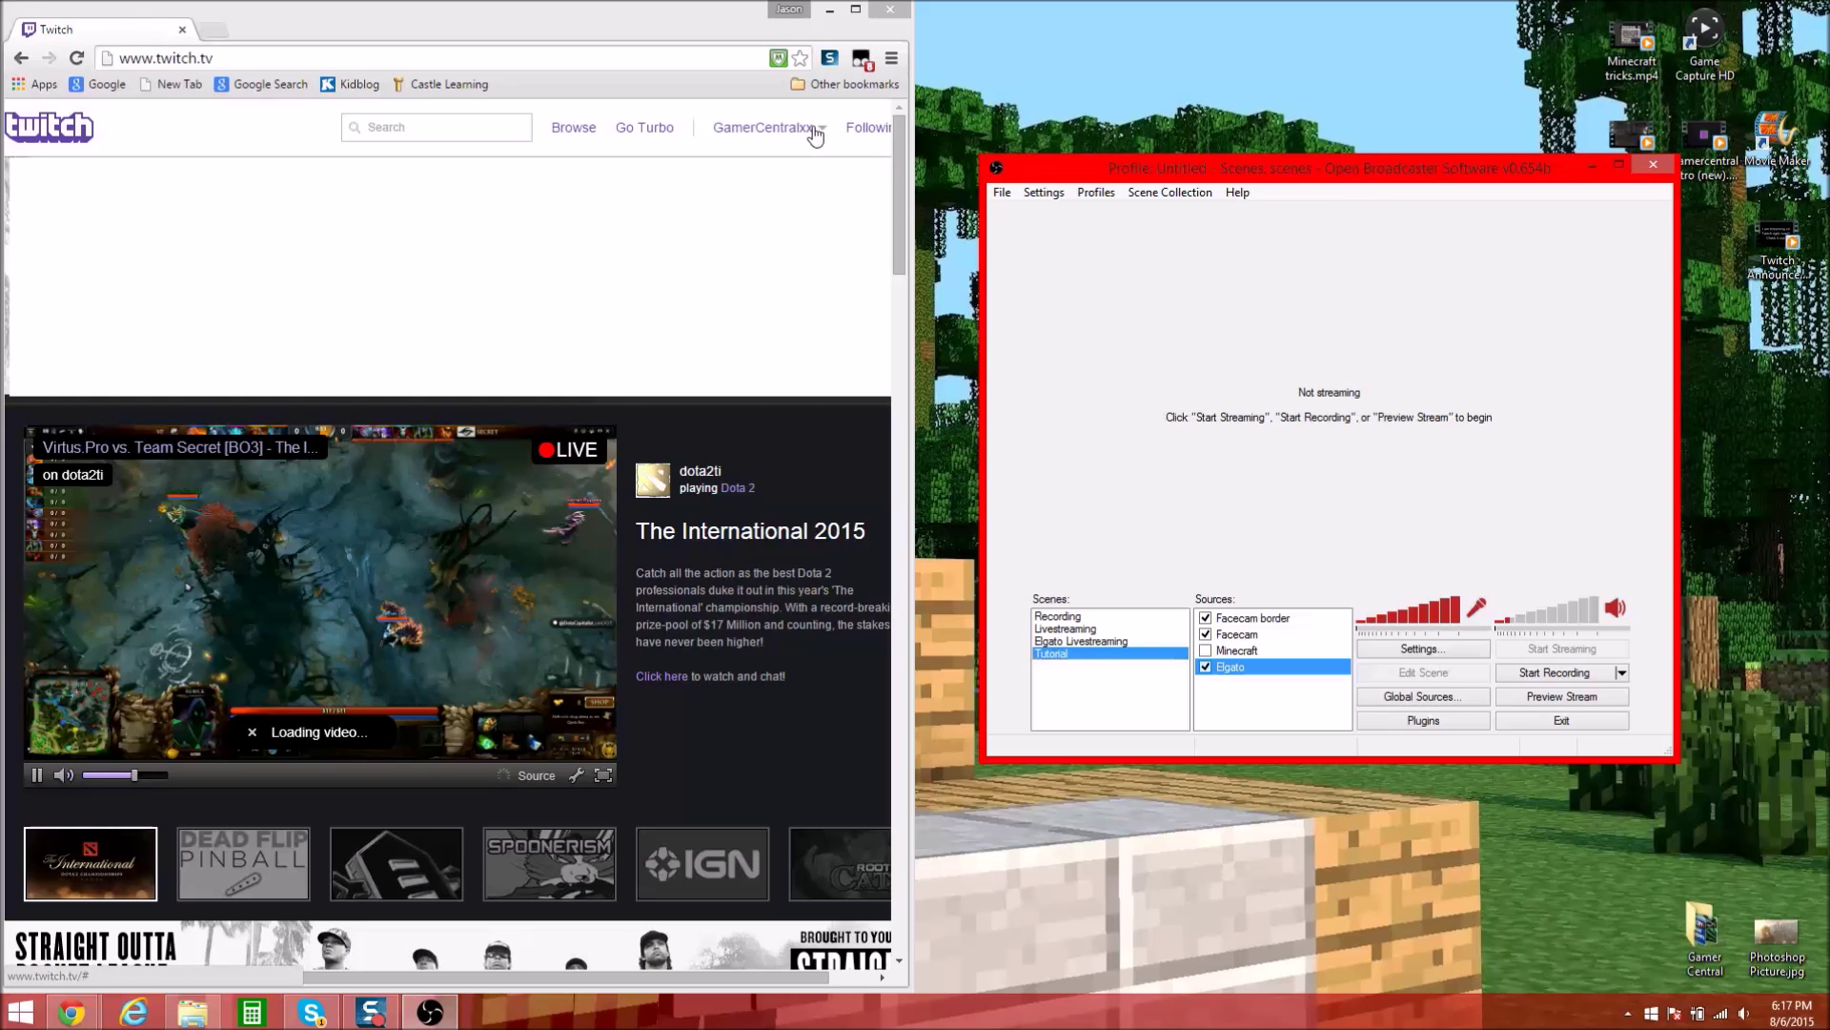
{"action": "left_click", "coordinate": [815, 134]}
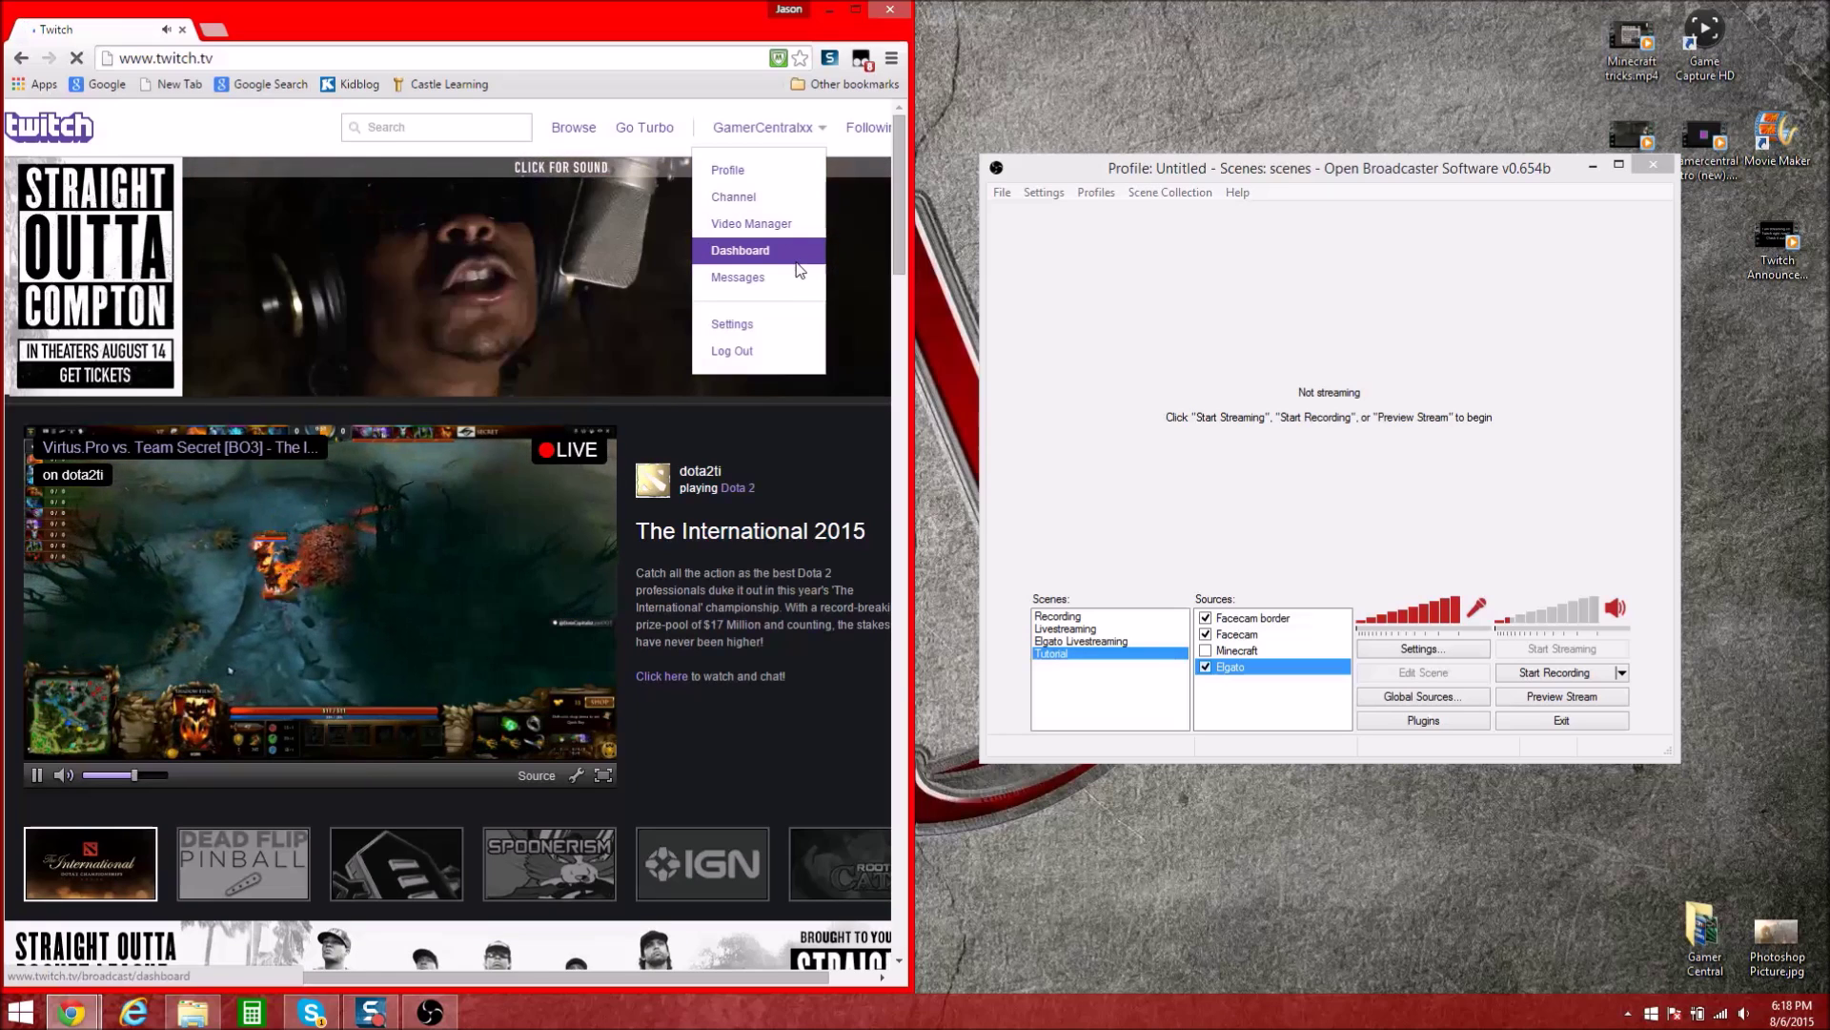
{"action": "left_click", "coordinate": [799, 271]}
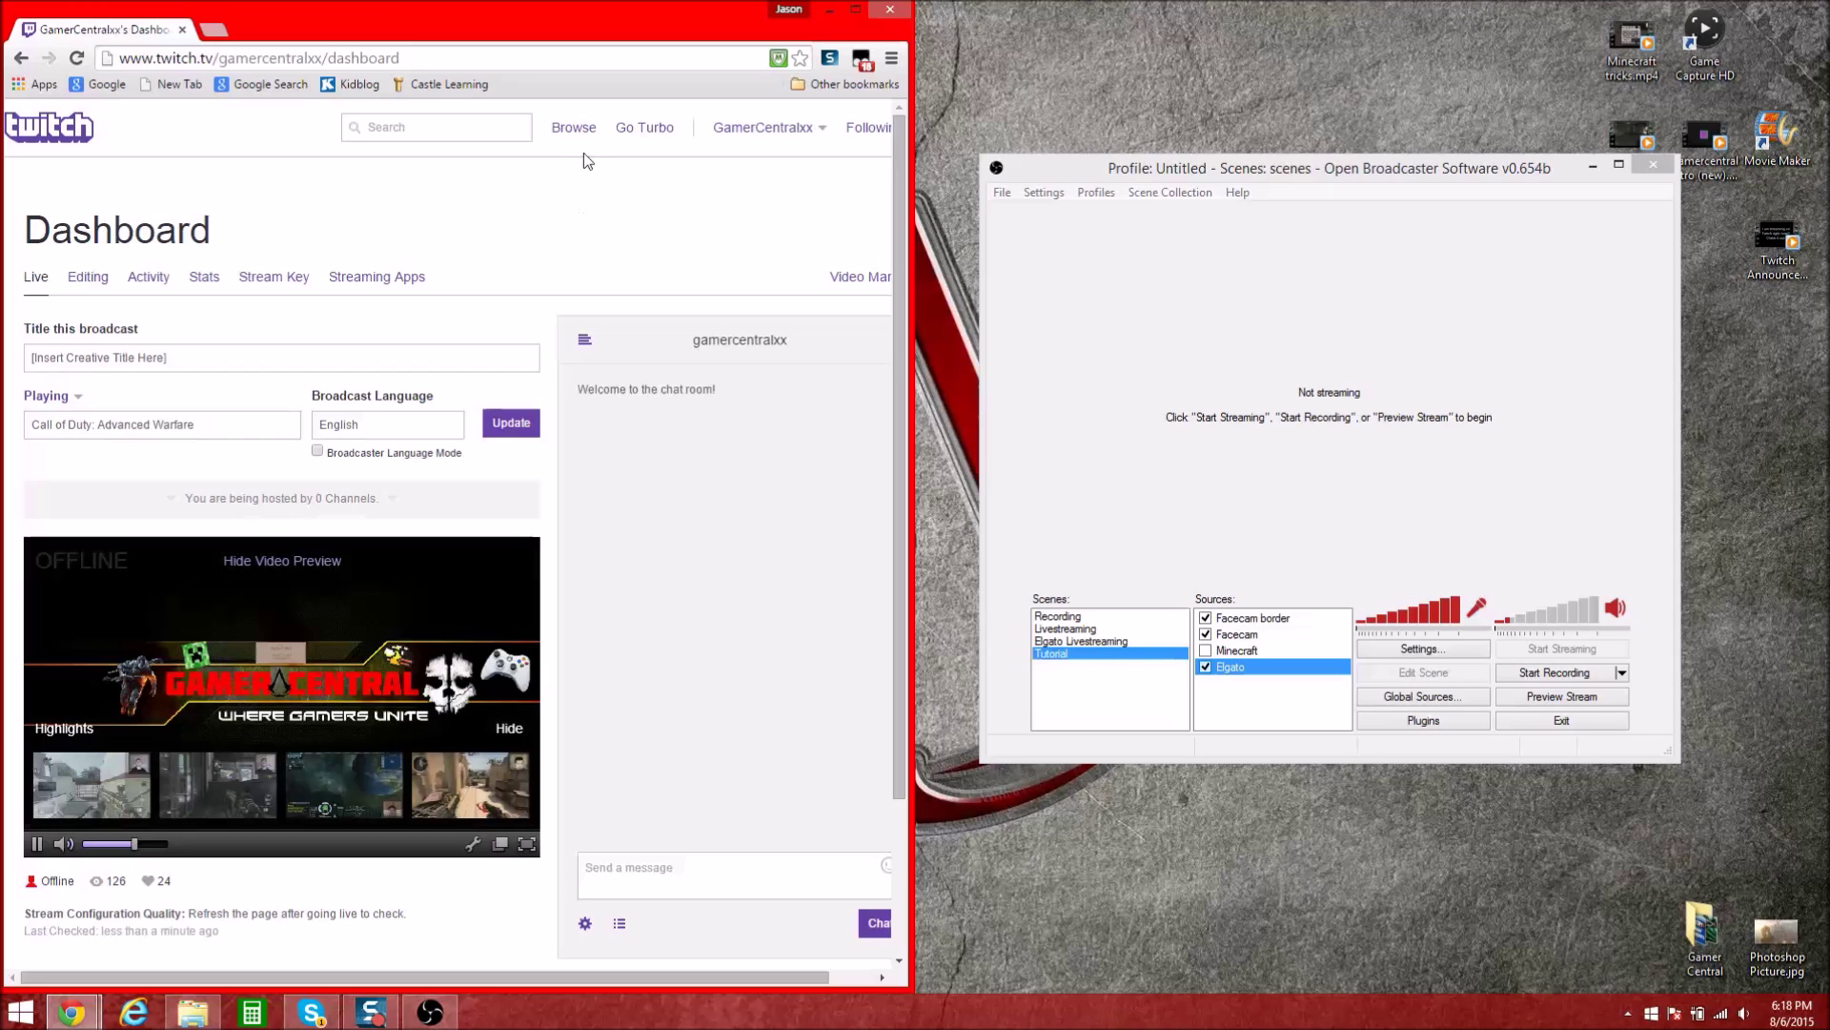
In Broadcast Settings, set Mode to Live Stream, select the stream key, and apply
{"action": "left_click", "coordinate": [1445, 647]}
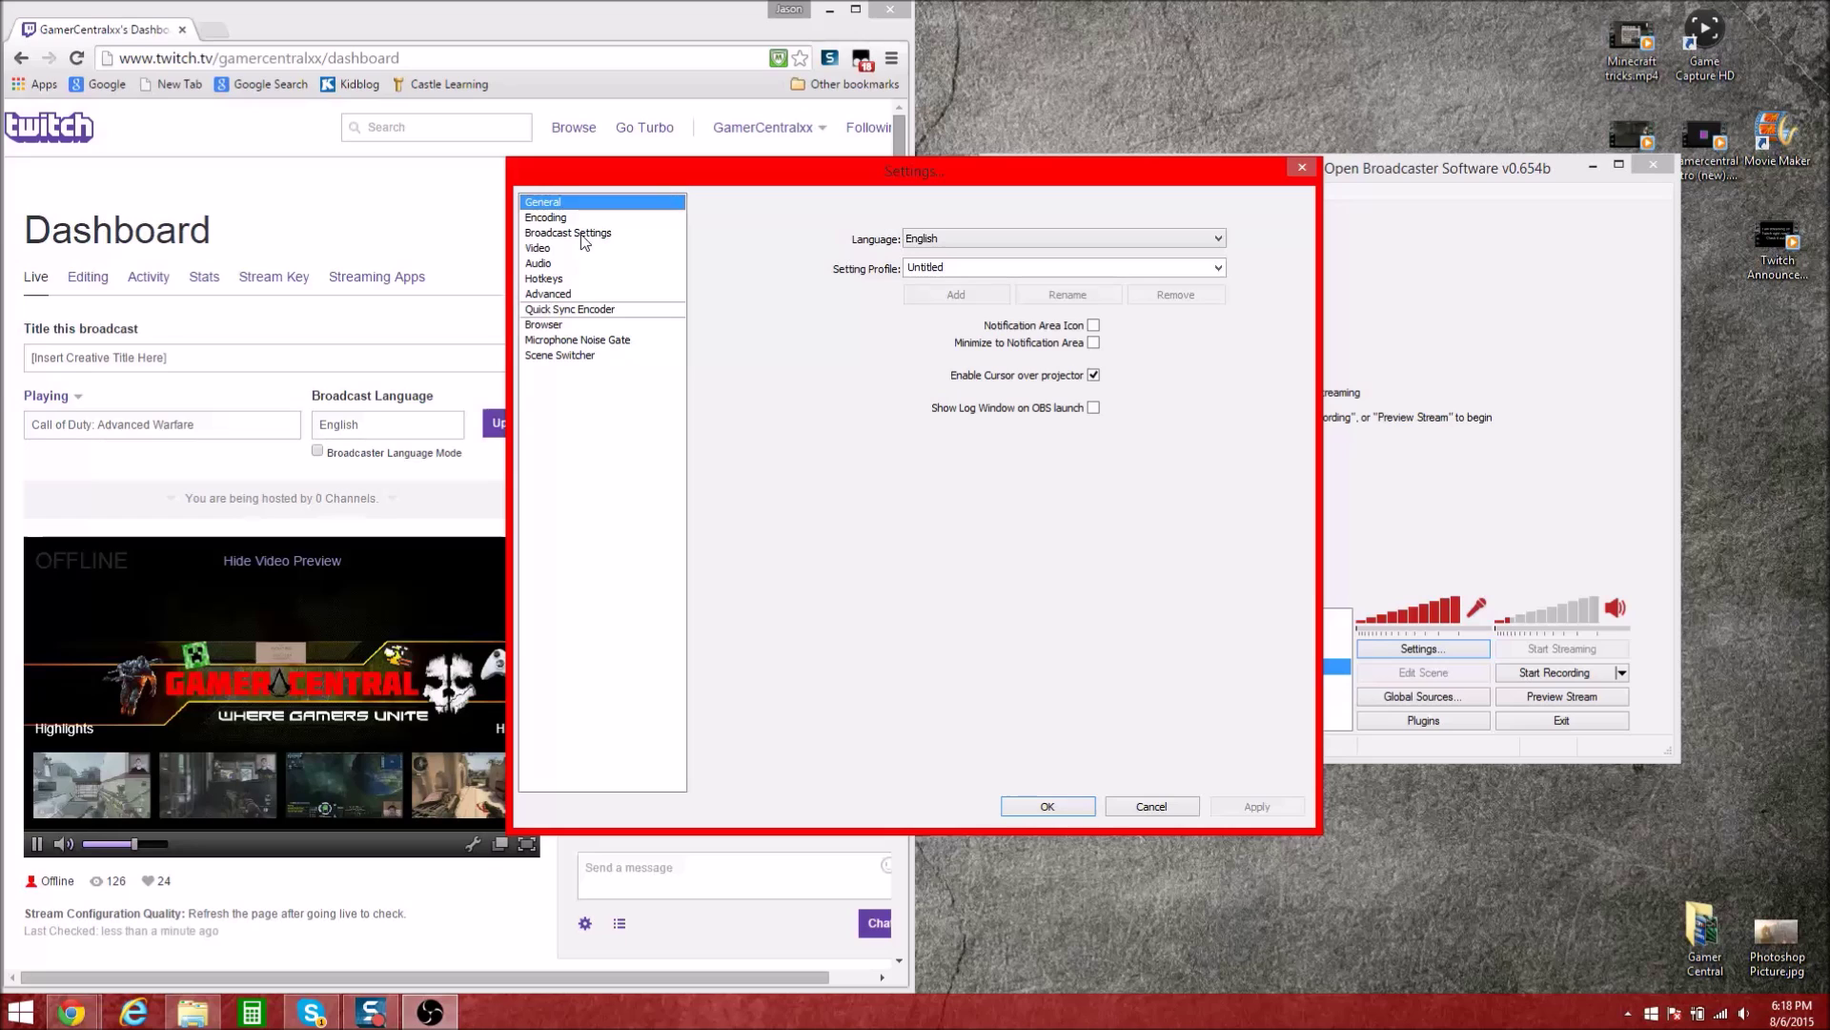
{"action": "left_click", "coordinate": [584, 235]}
{"action": "left_click", "coordinate": [1058, 221]}
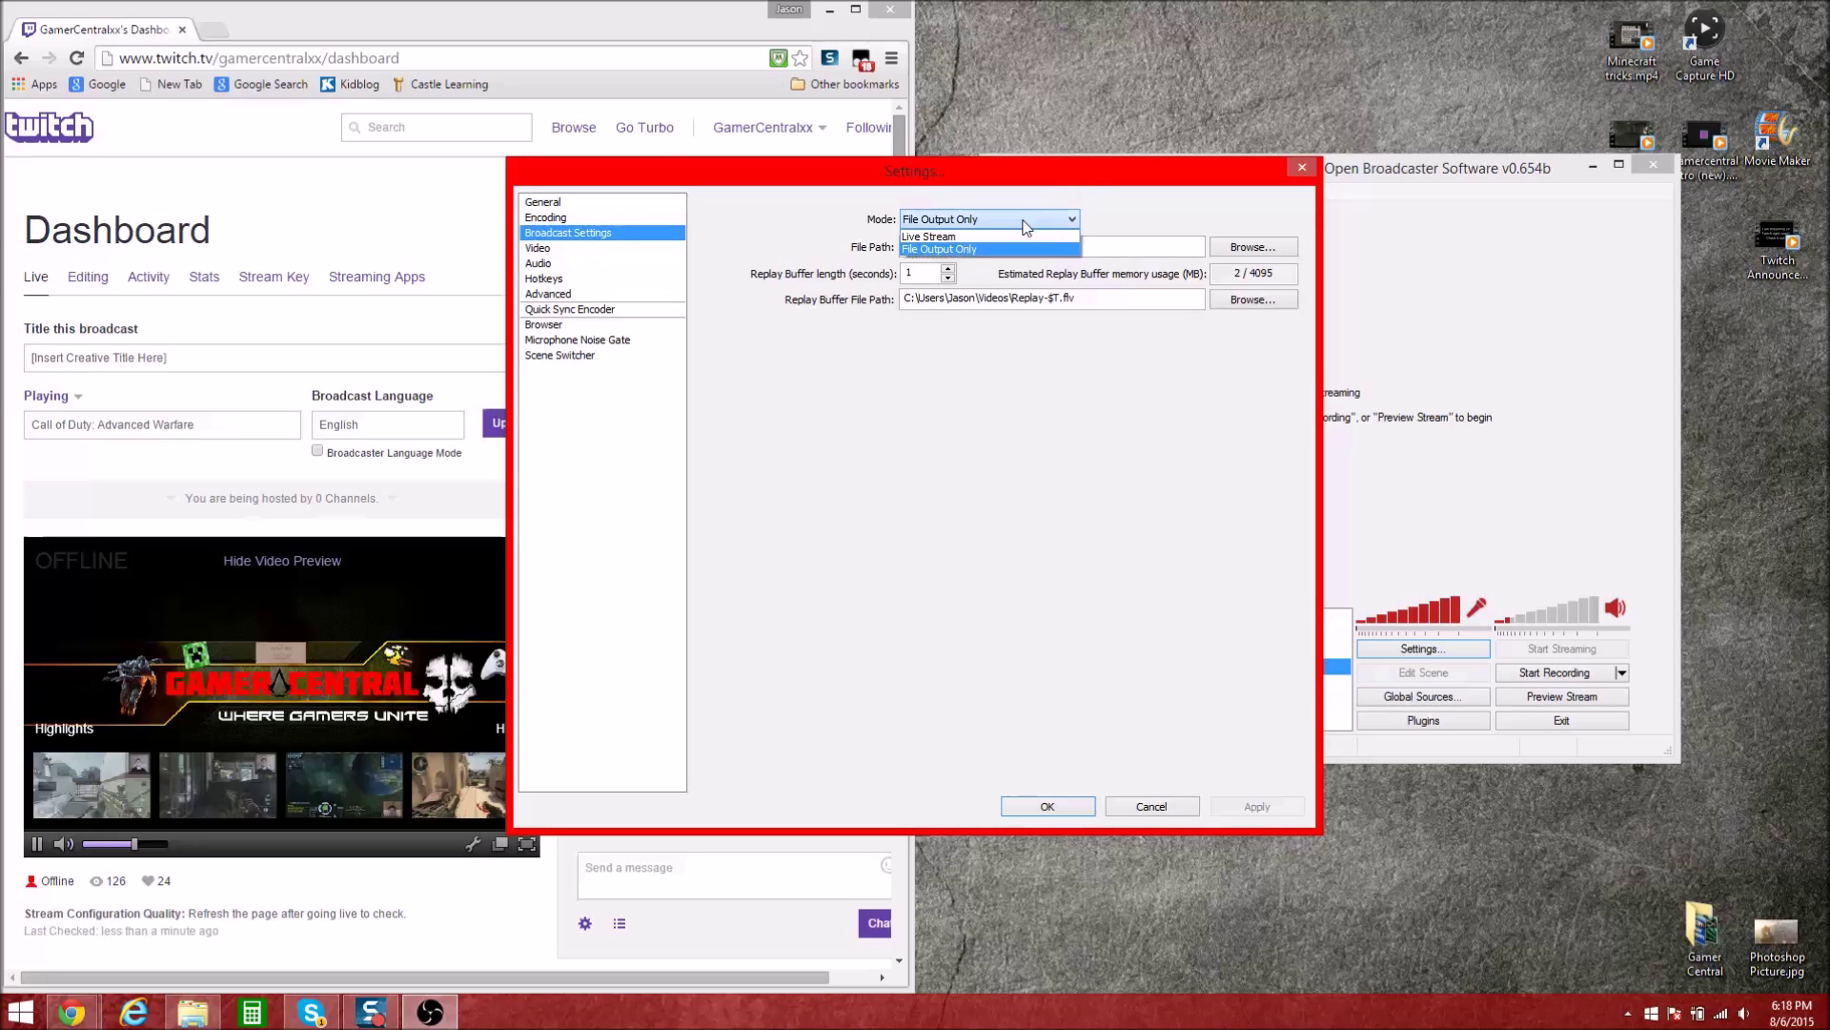
{"action": "left_click", "coordinate": [1013, 236]}
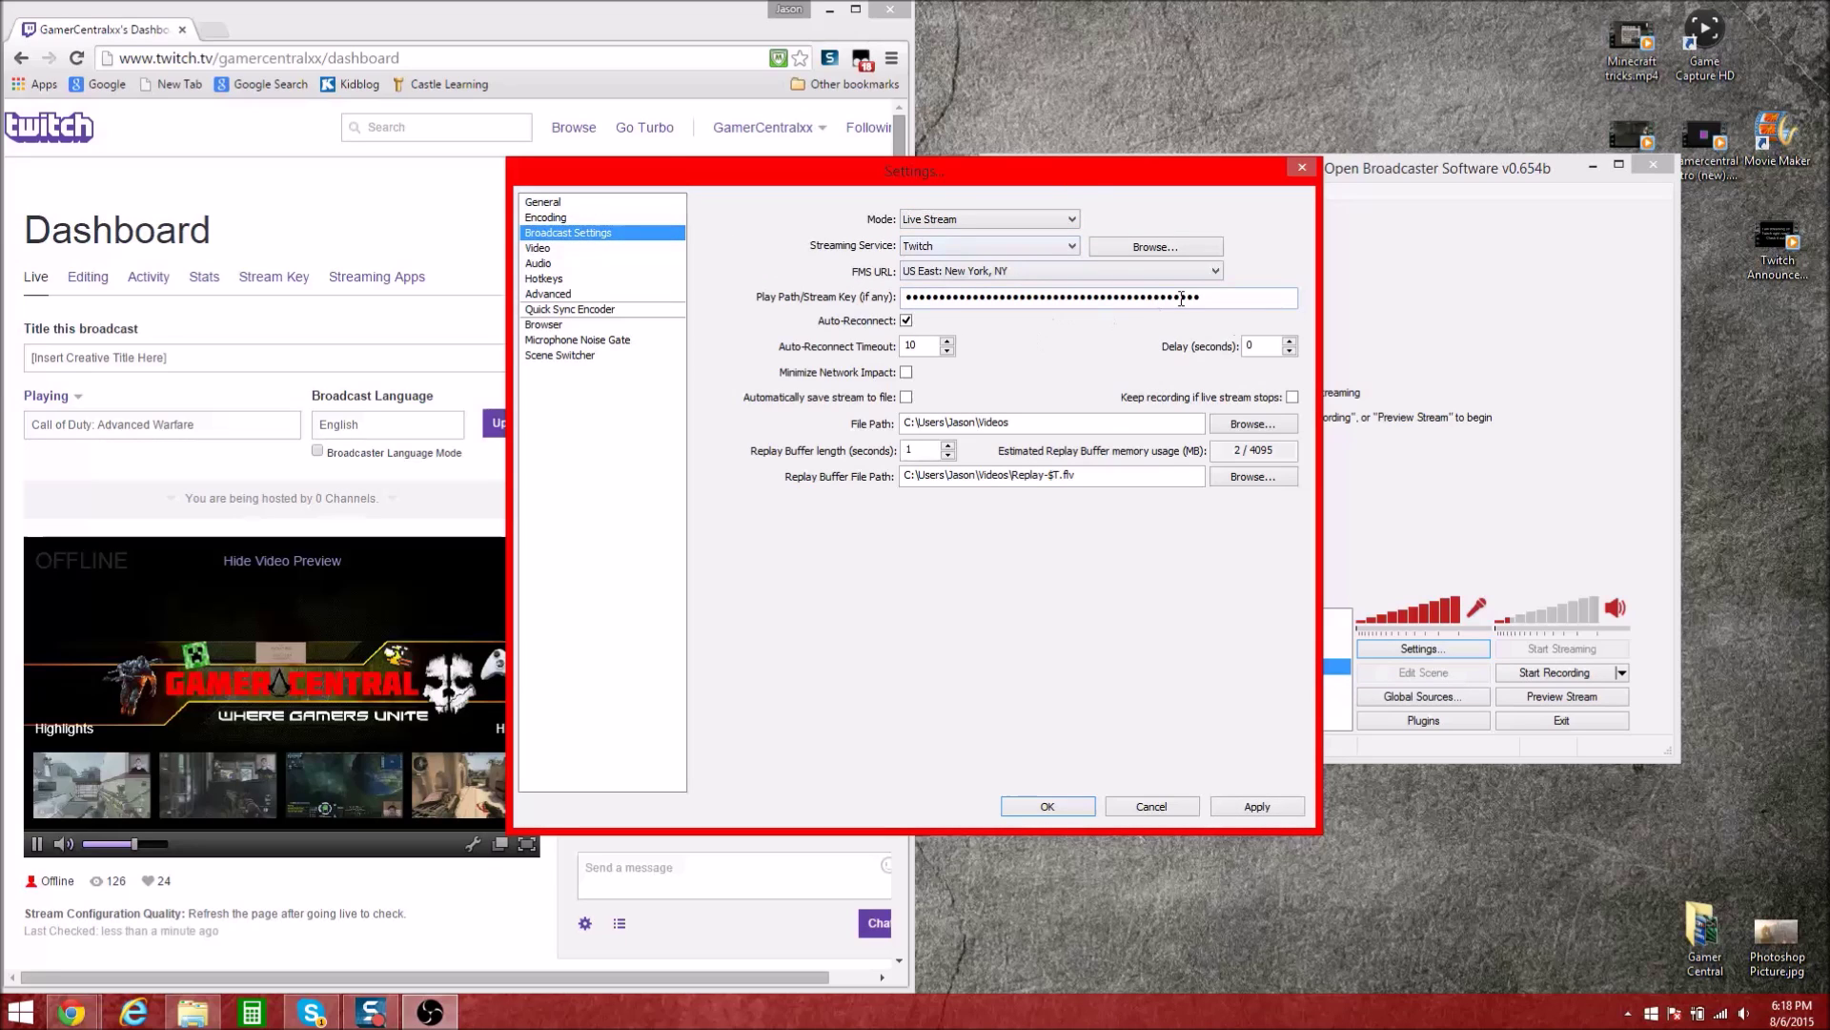
{"action": "double_click", "coordinate": [1232, 297]}
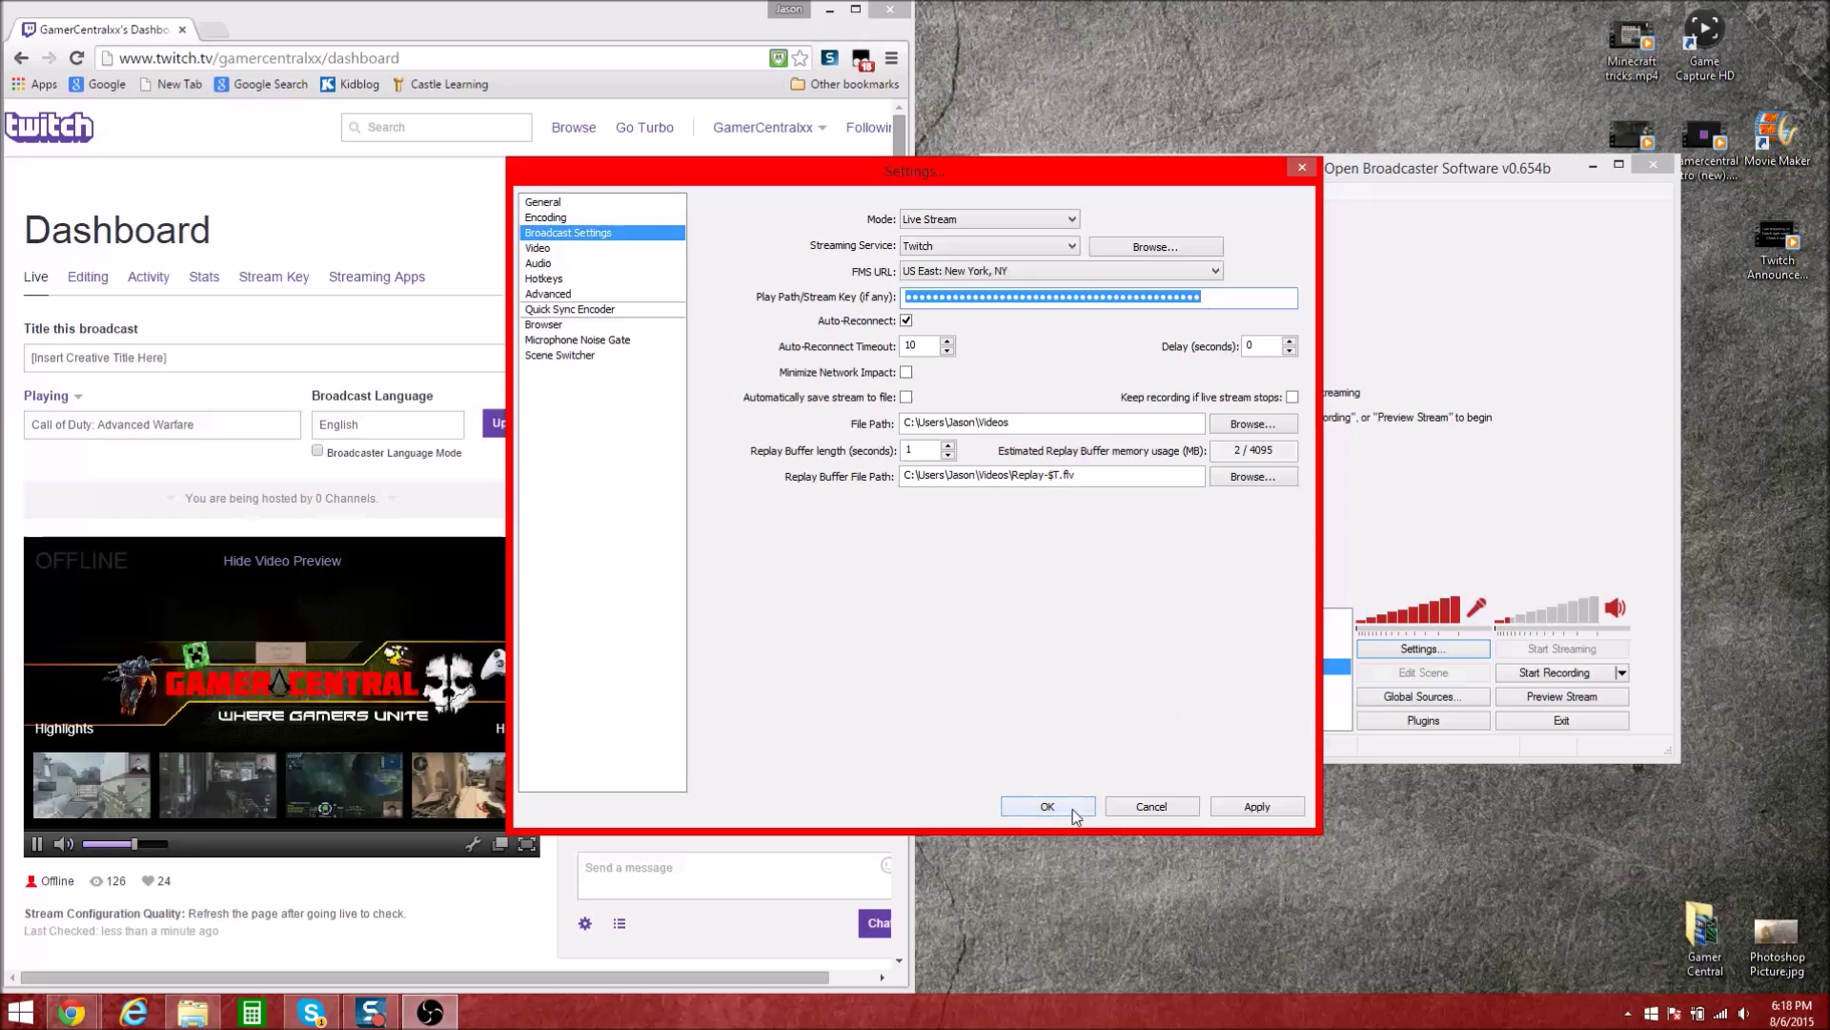
{"action": "left_click", "coordinate": [1245, 810]}
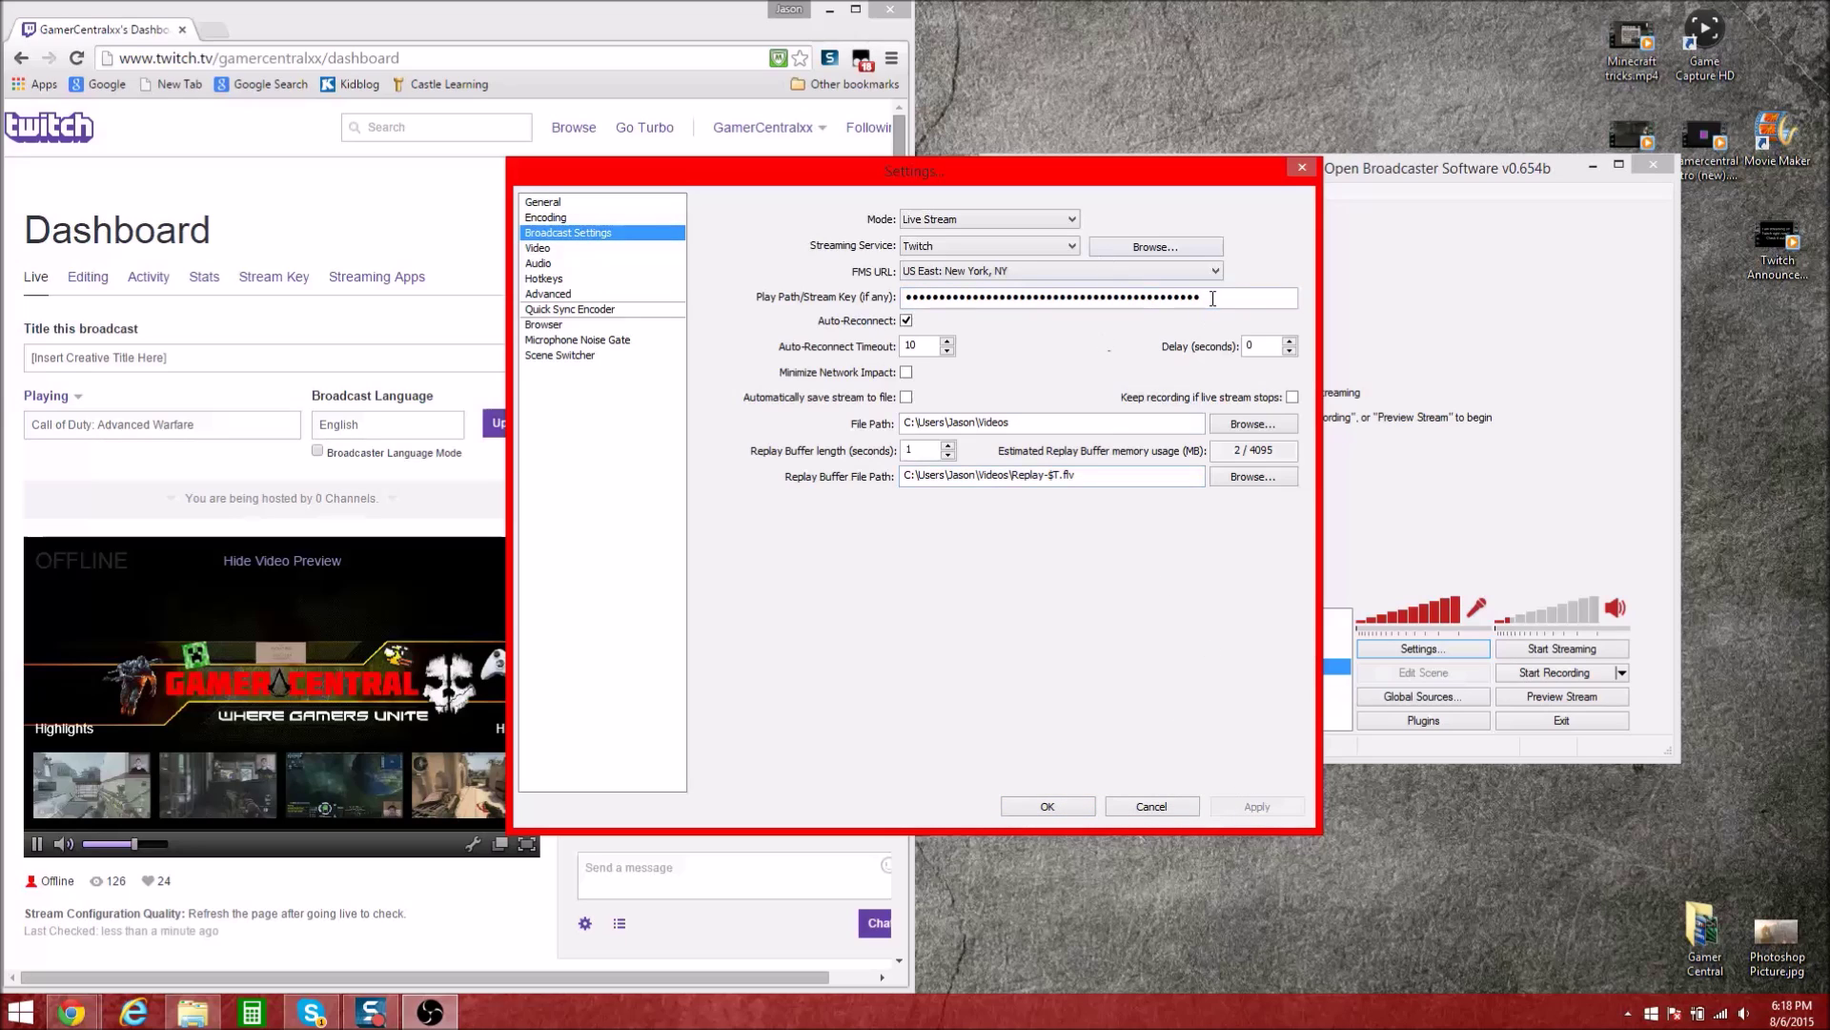